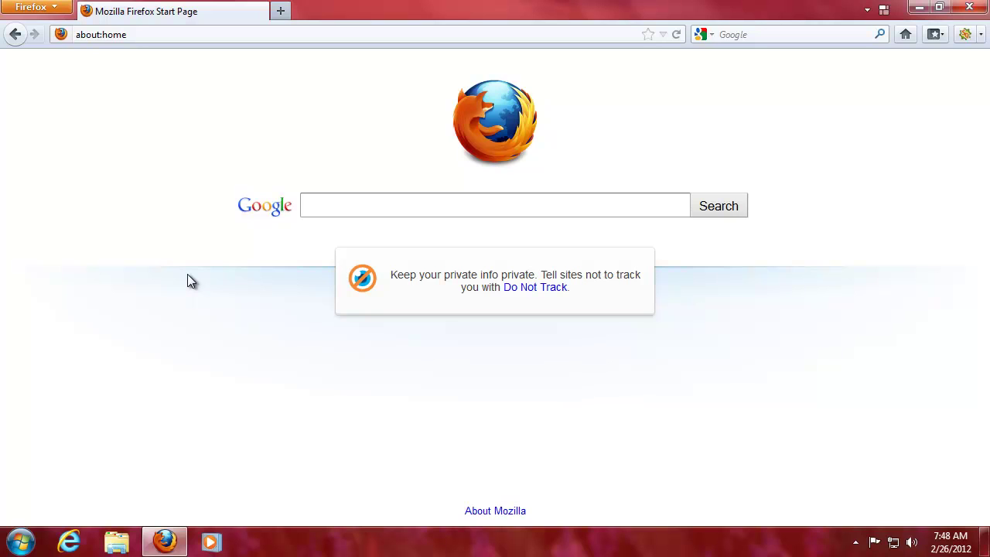
- Open and dismiss the start page's context menu, then focus the address bar and web search box
right_click(188, 275)
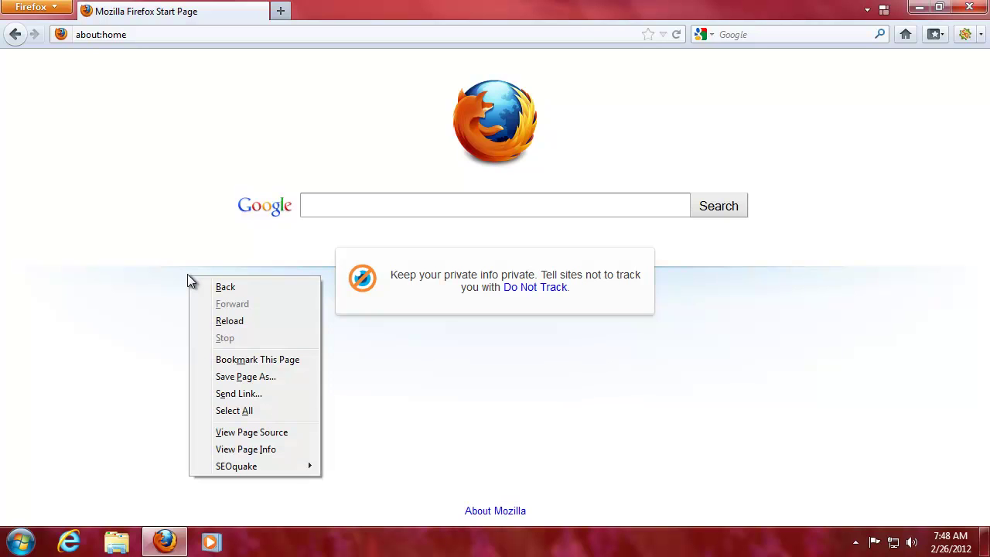
key(Escape)
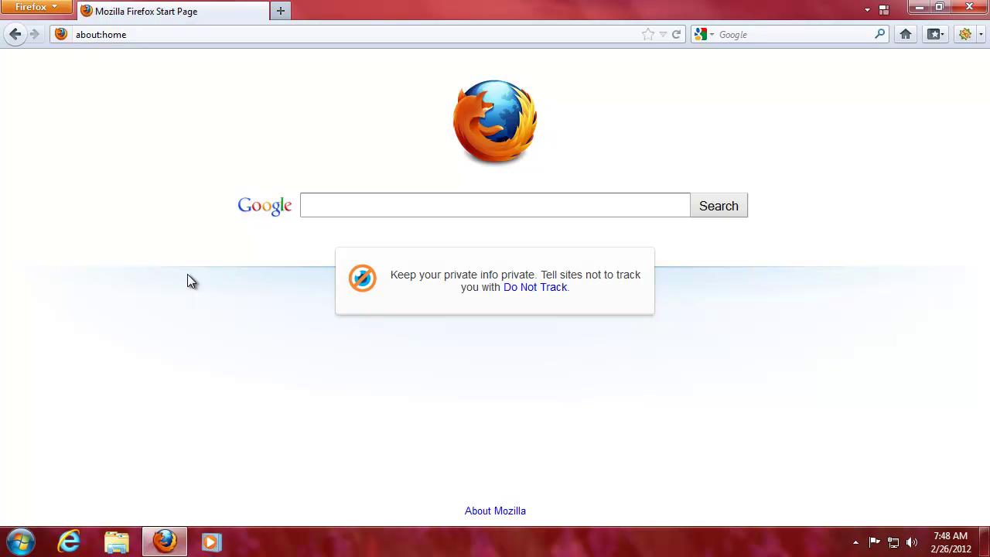
key(ctrl+l)
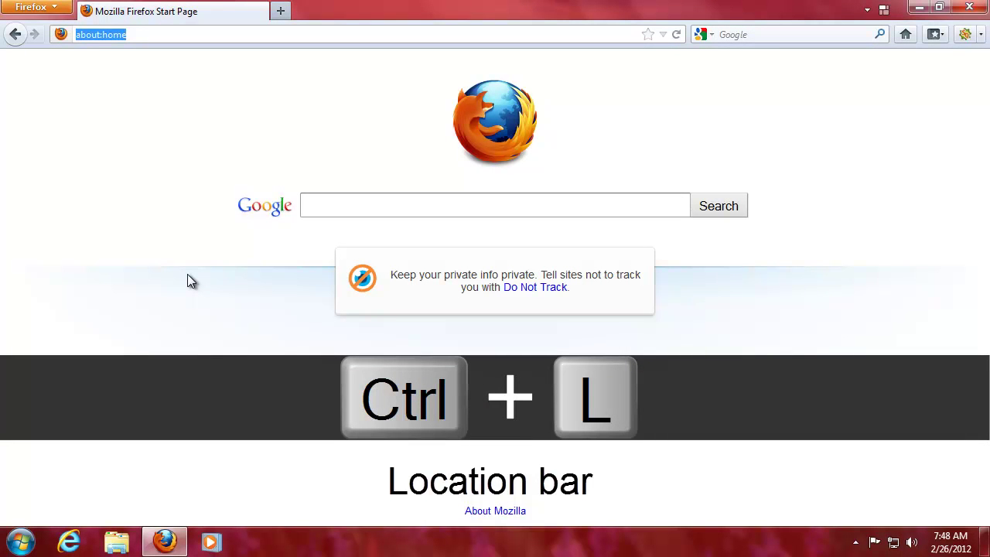
key(ctrl+k)
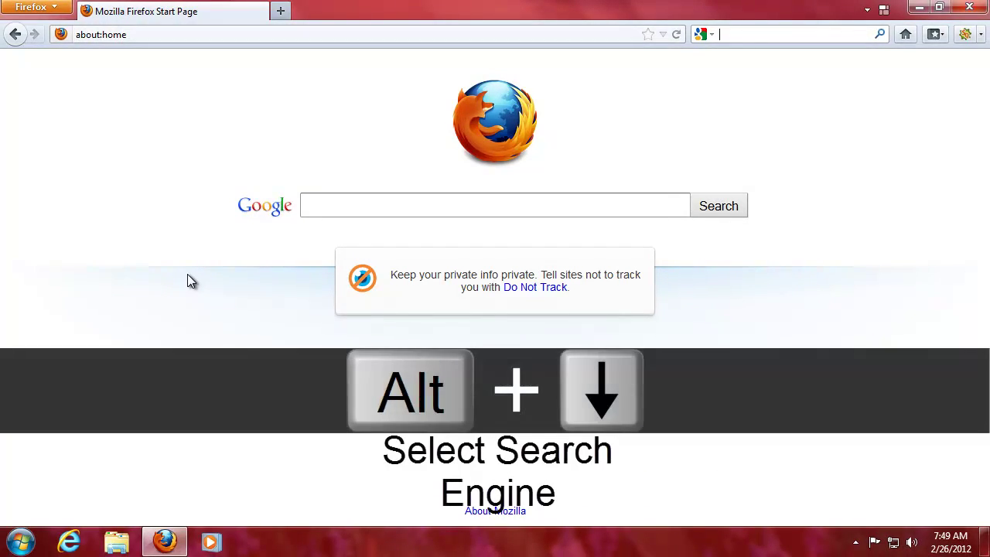
- Browse the search engine list from the keyboard and keep Google as the engine
key(alt+Down)
key(alt+Down)
key(alt+Up)
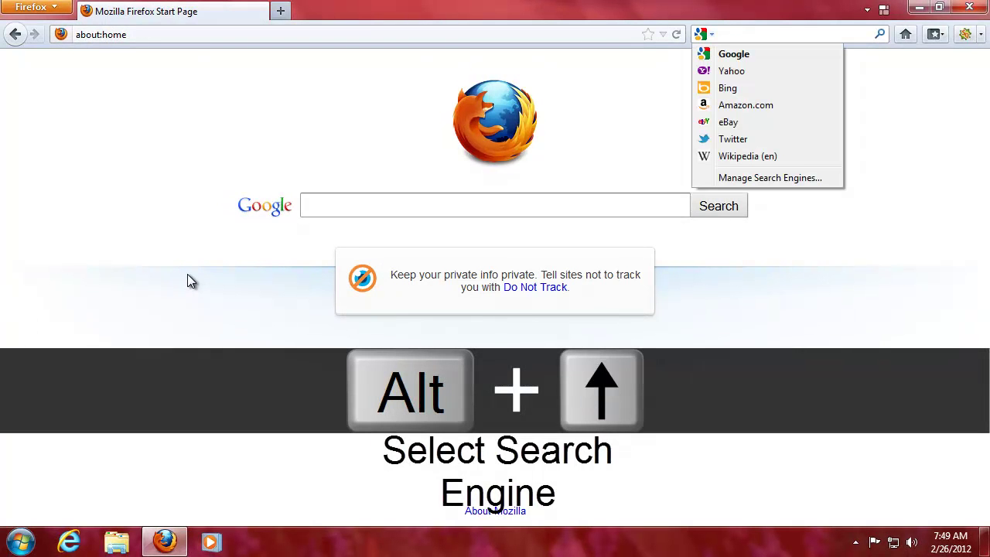
key(F4)
key(Down)
key(Down)
key(Up)
key(Up)
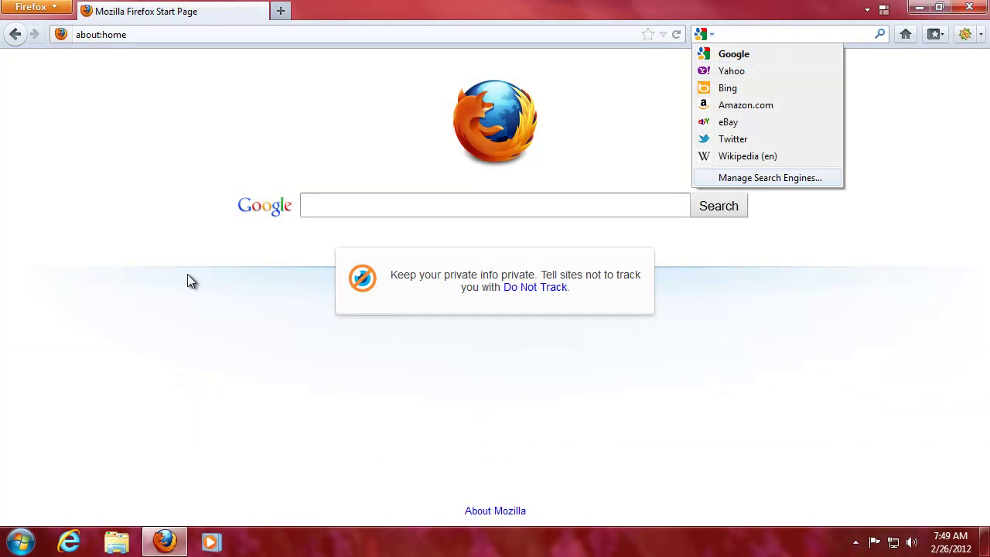
key(Escape)
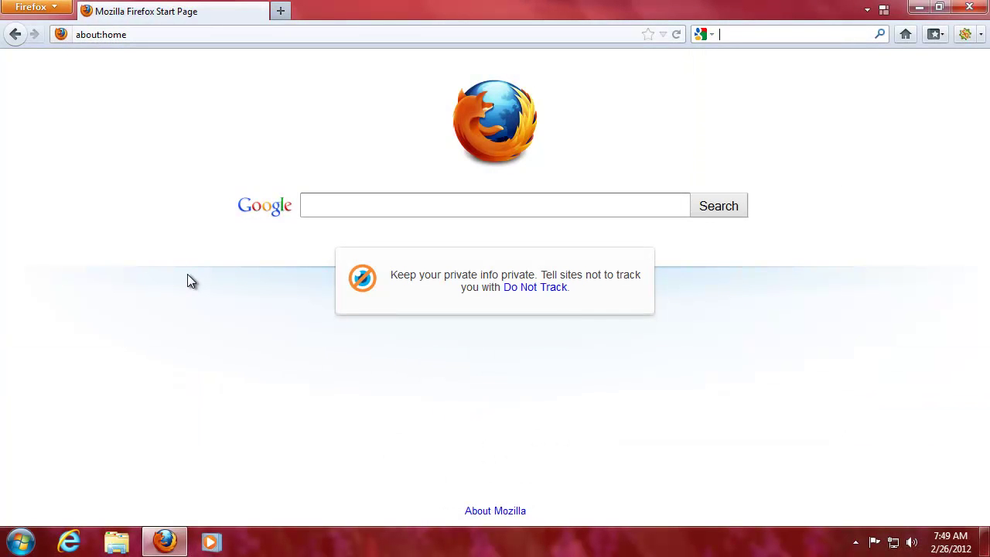
key(alt+Down)
key(Down)
key(Down)
key(Down)
key(Down)
key(Down)
key(Down)
key(Down)
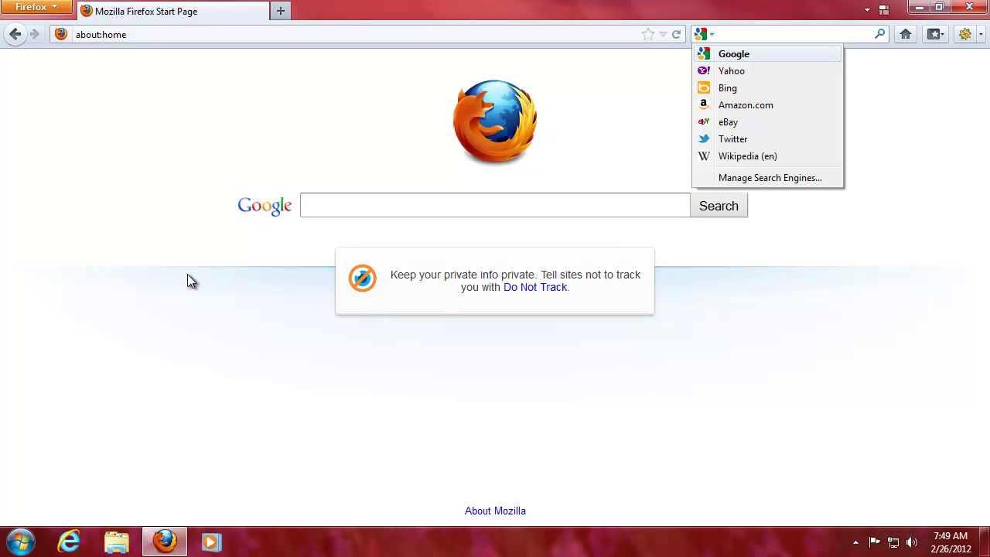
key(Up)
key(Up)
key(Up)
key(Up)
key(Up)
key(Up)
key(Return)
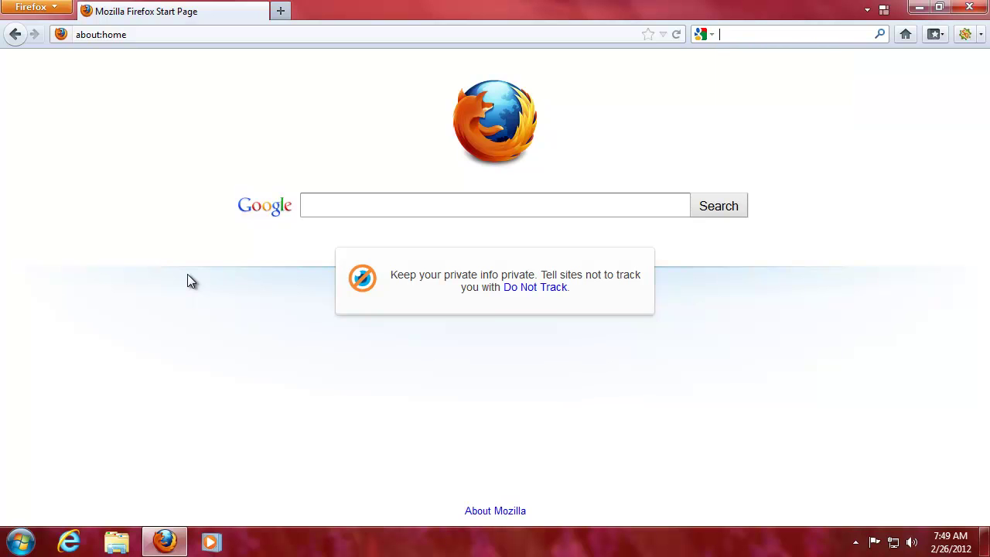
- Load spoonfed.org from the address bar
key(ctrl+l)
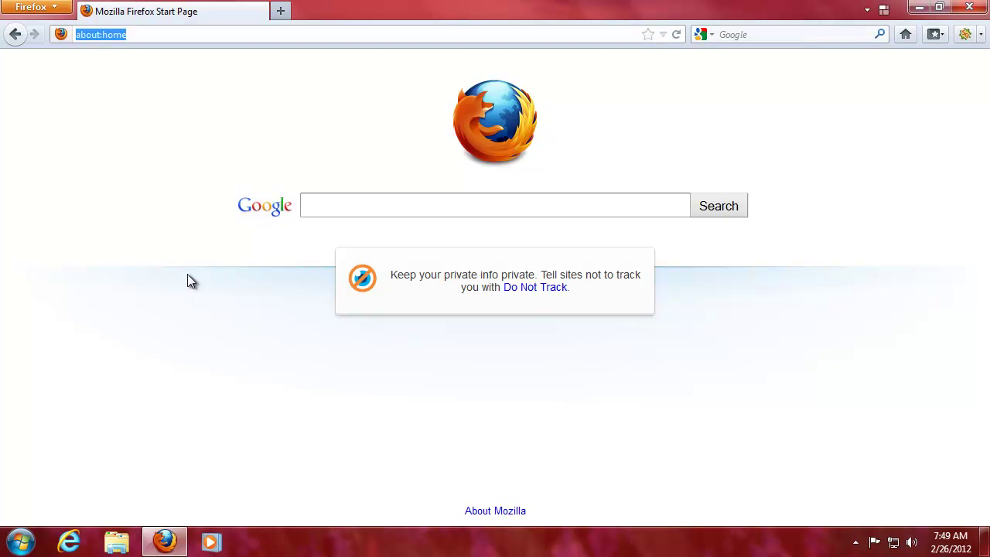
text(spoonfed.org)
key(Return)
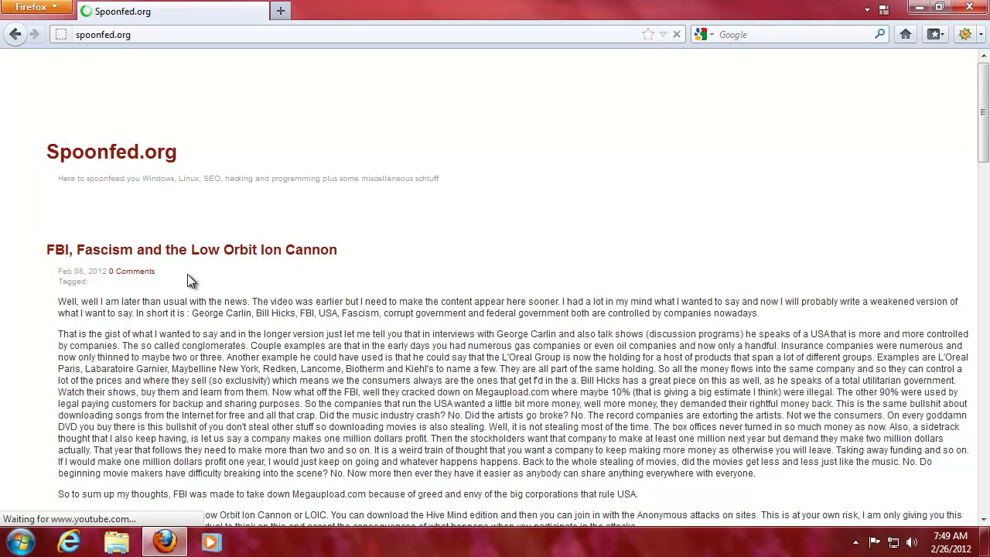
- Bookmark the page as Spoonfed.org in the Bookmarks Toolbar folder
key(ctrl+d)
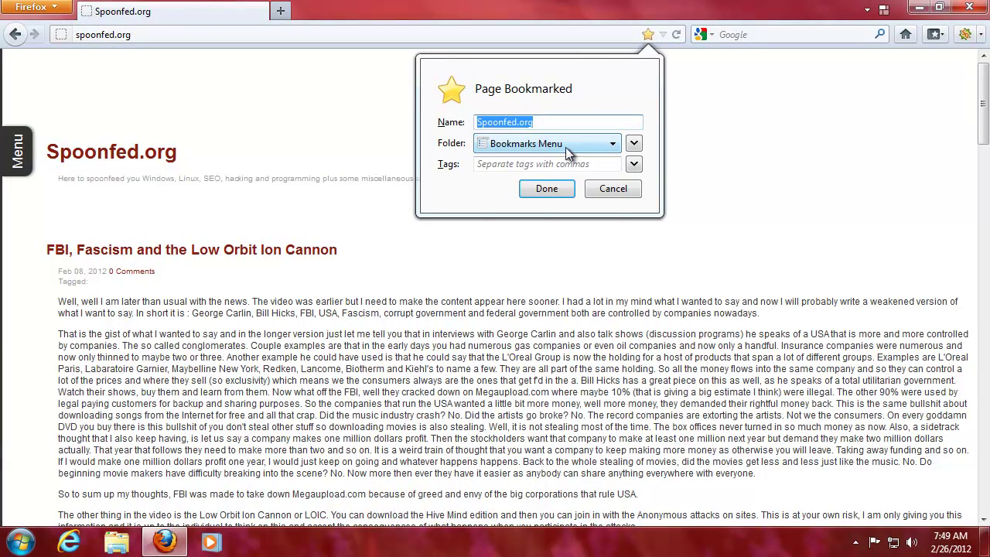
click(605, 150)
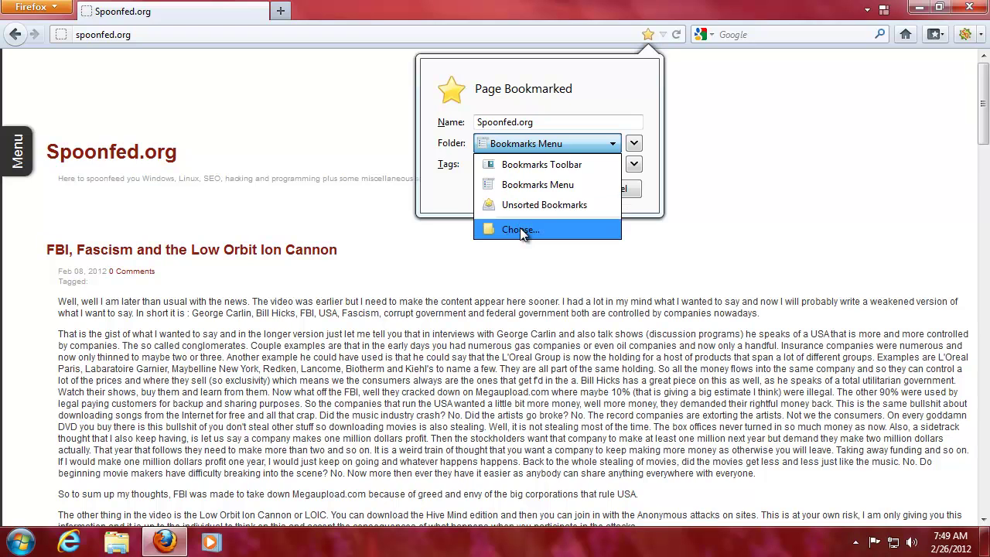
click(523, 184)
click(541, 144)
click(541, 181)
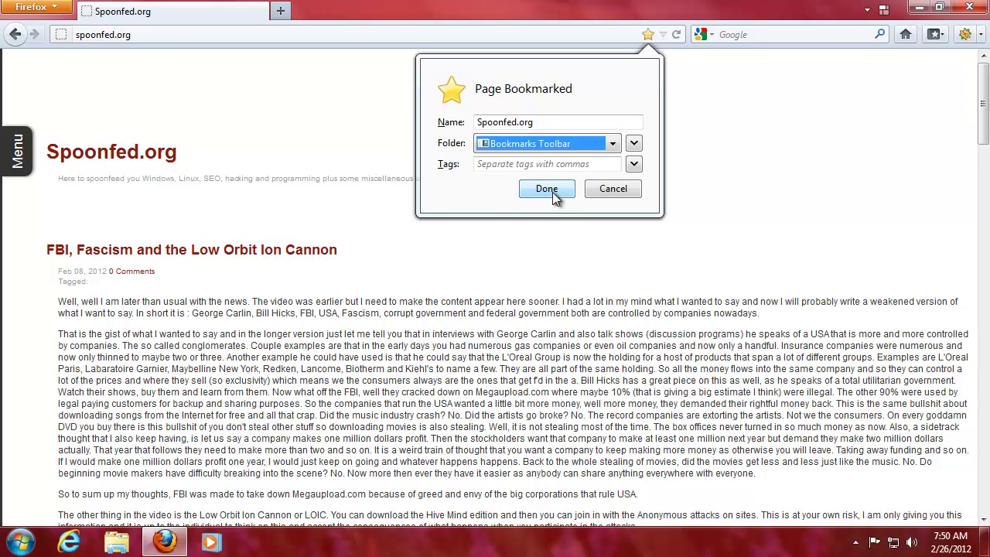
click(552, 192)
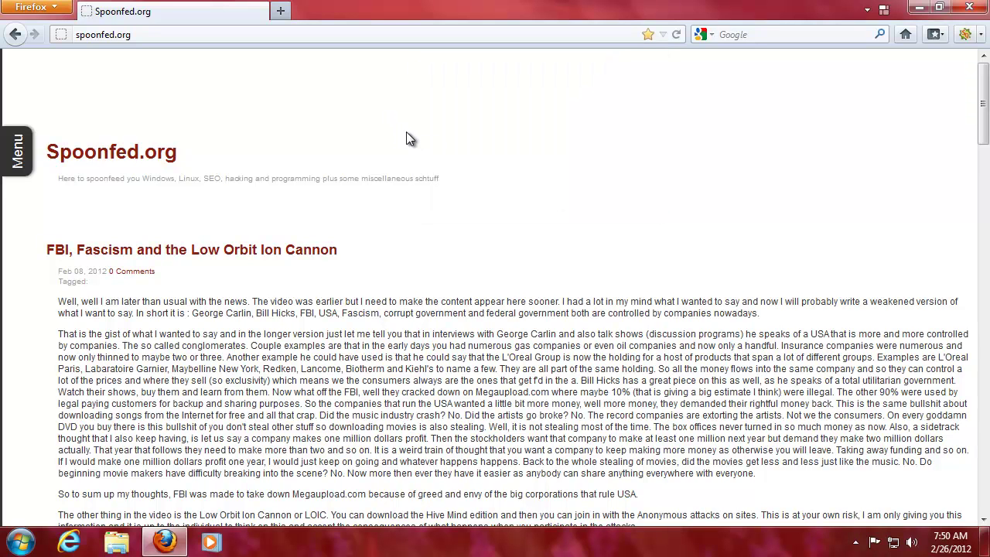
- Expand and collapse the Bookmarks Toolbar and Bookmarks Menu folders in the bookmarks sidebar, then close it
key(ctrl+b)
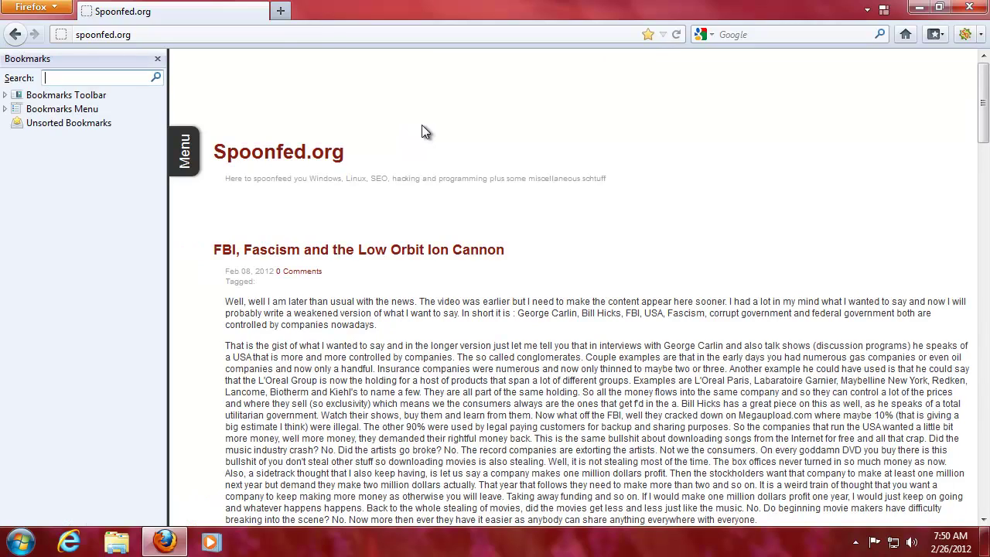
click(3, 96)
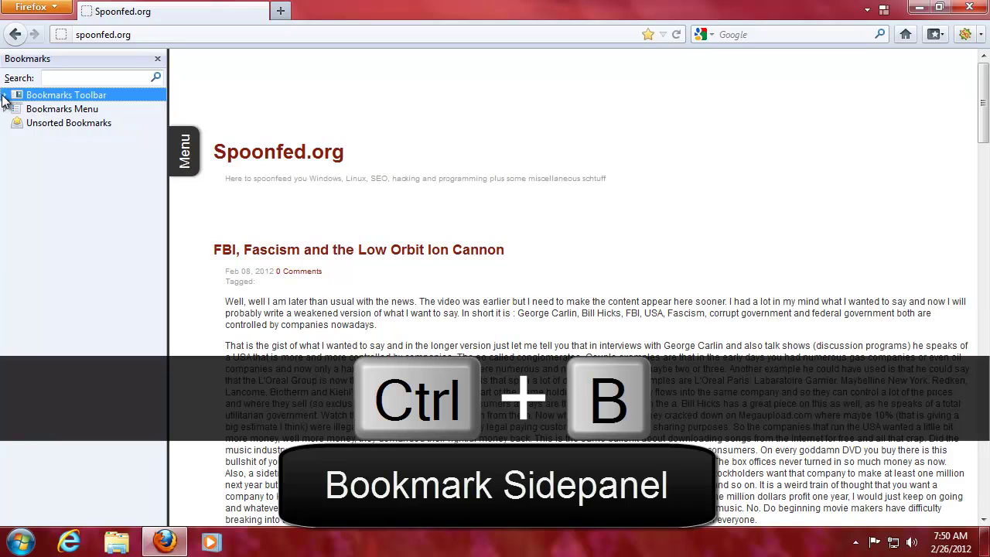
click(4, 95)
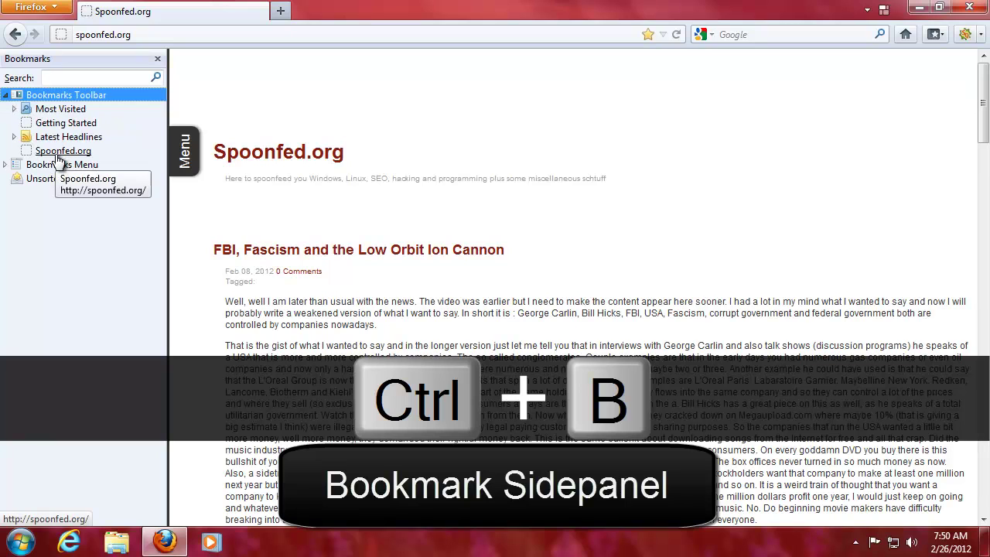
click(6, 165)
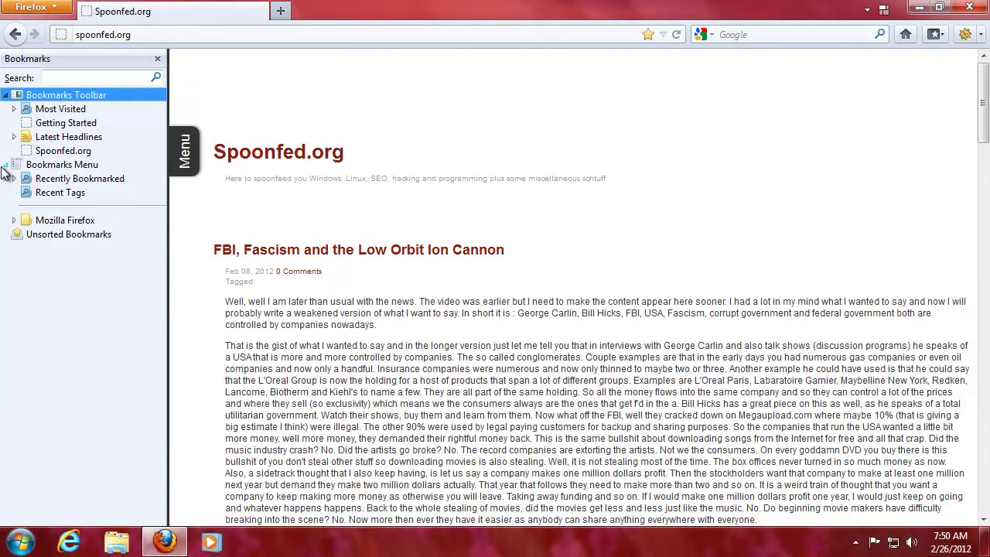
click(6, 165)
click(4, 95)
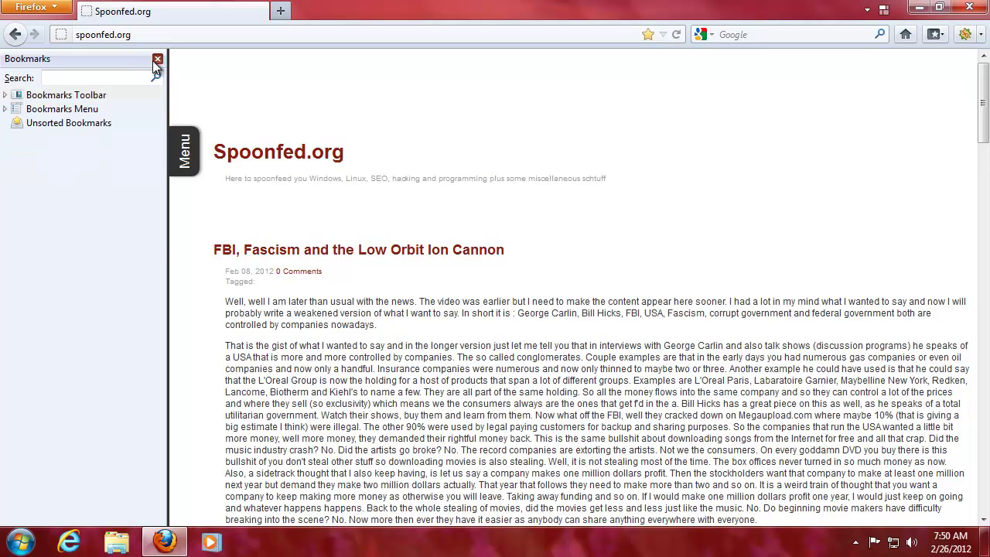
click(156, 60)
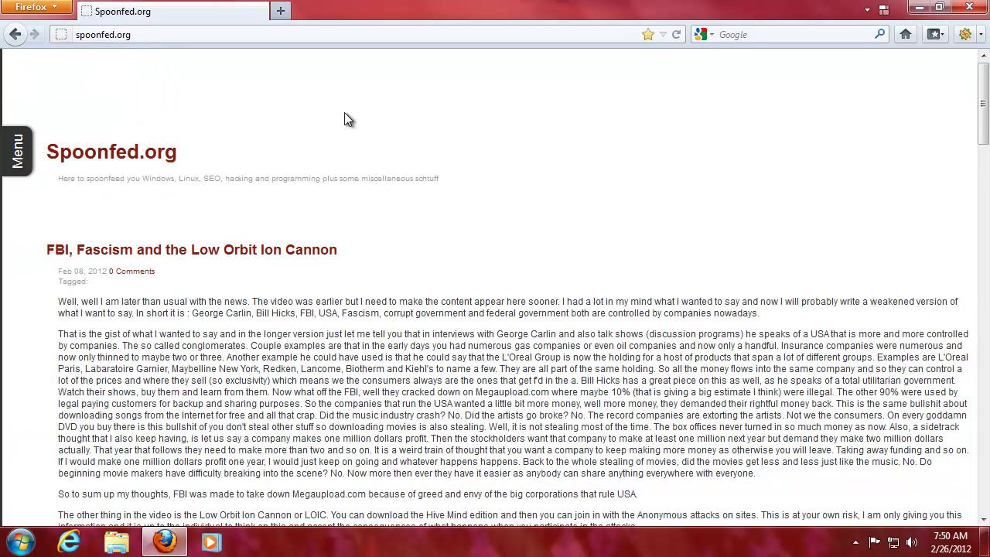
- View the Bookmarks Toolbar folder's contents in the Library window, then close it
key(ctrl+shift+b)
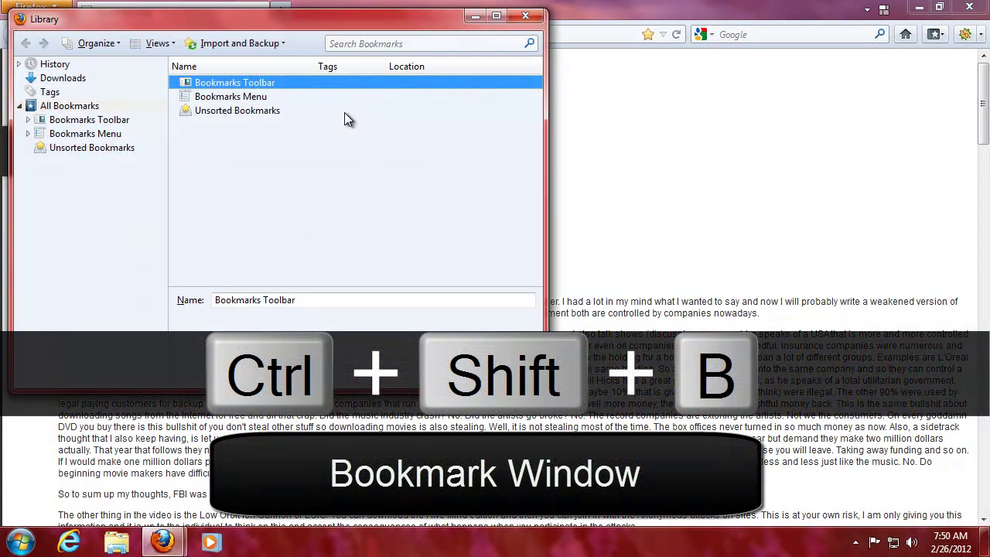
drag(313, 29, 428, 94)
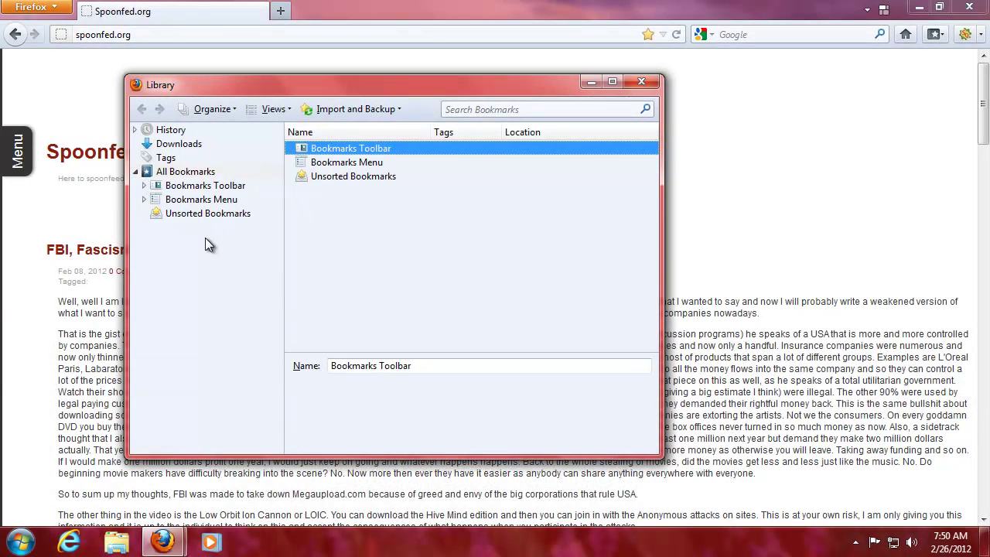
double_click(348, 150)
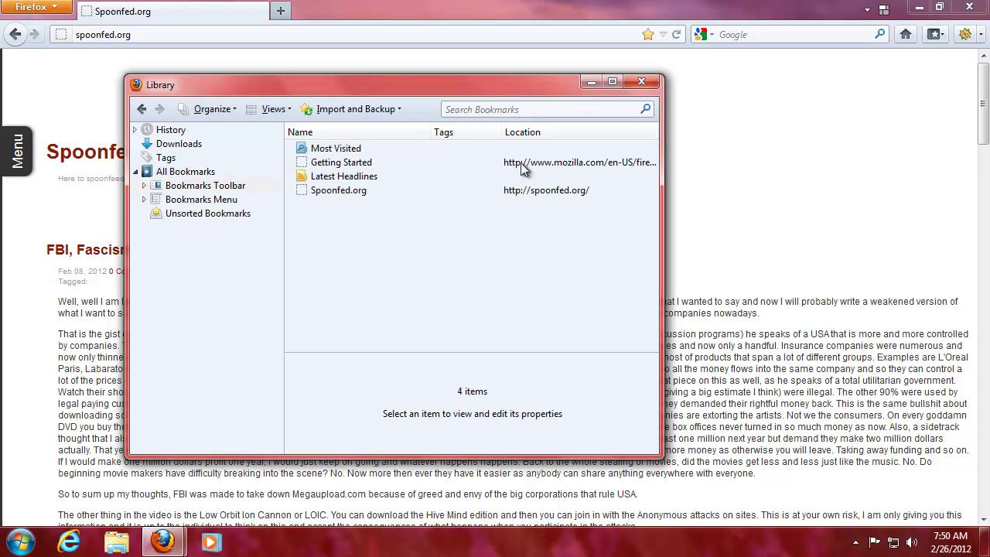
click(645, 83)
- Show the Bookmarks Toolbar, delete the Spoonfed.org bookmark, and hide the toolbar again
right_click(442, 17)
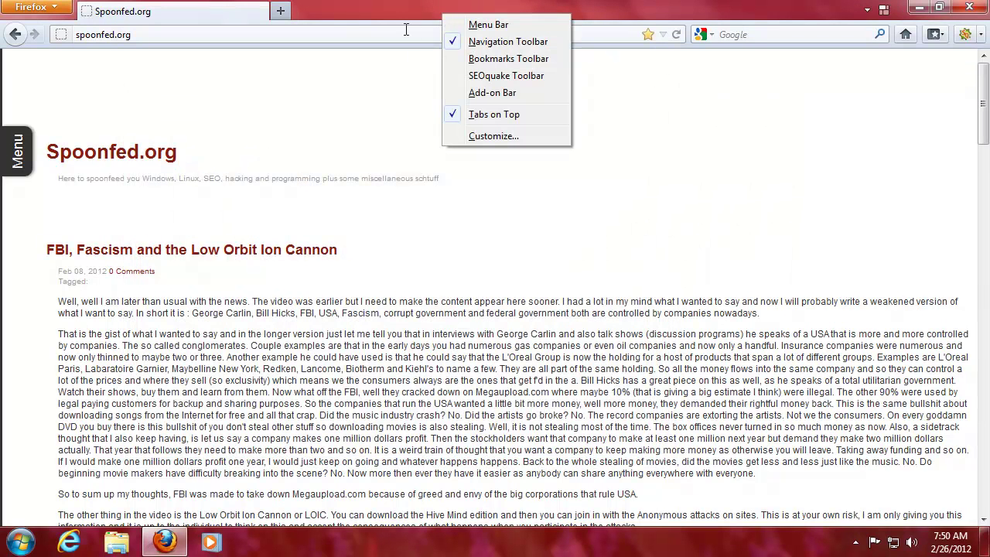
click(488, 60)
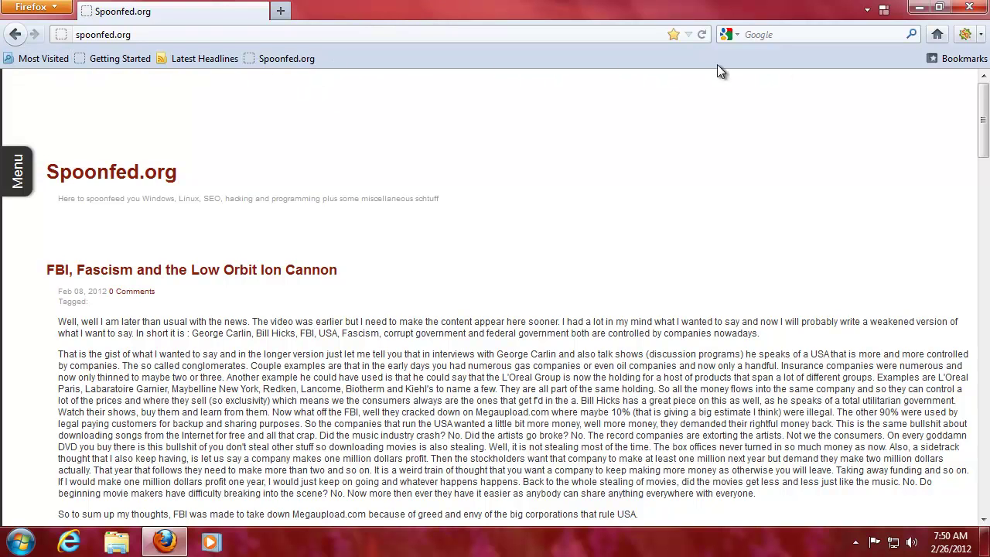
right_click(253, 59)
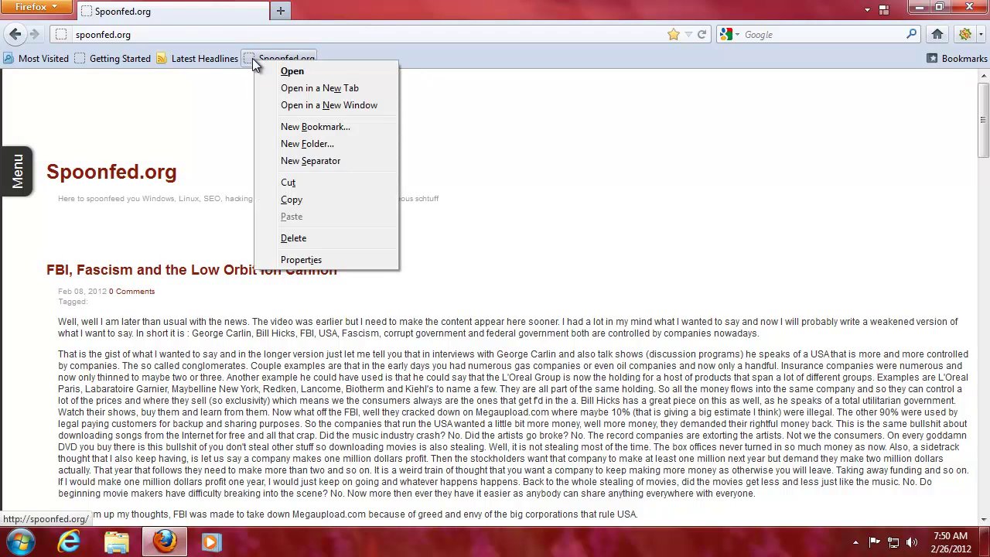
click(306, 238)
right_click(364, 12)
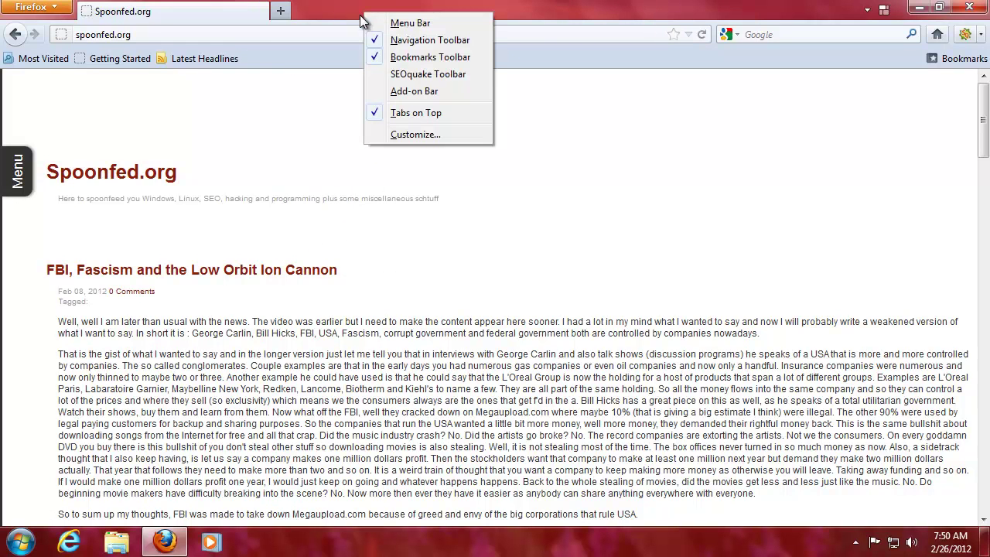
click(410, 57)
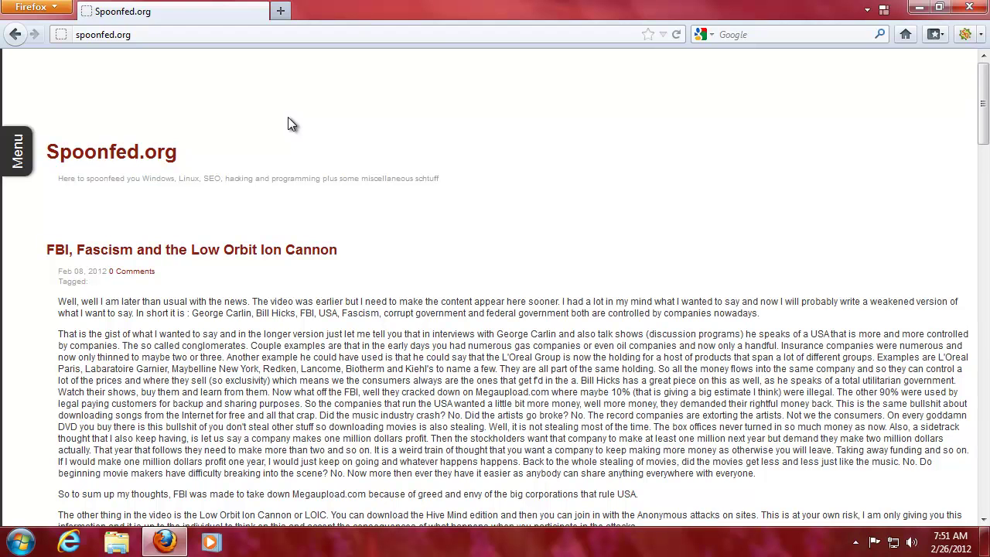
key(alt+Home)
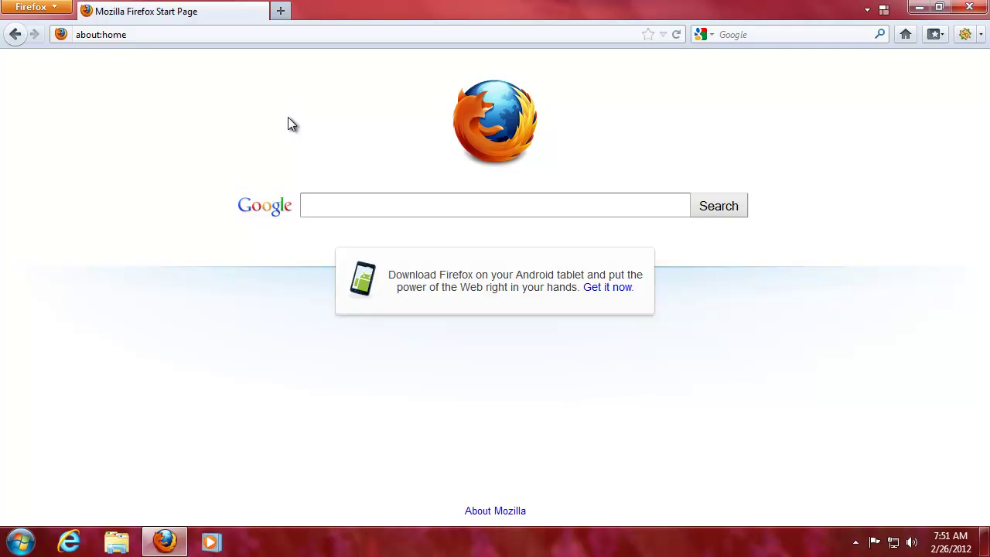
key(ctrl+t)
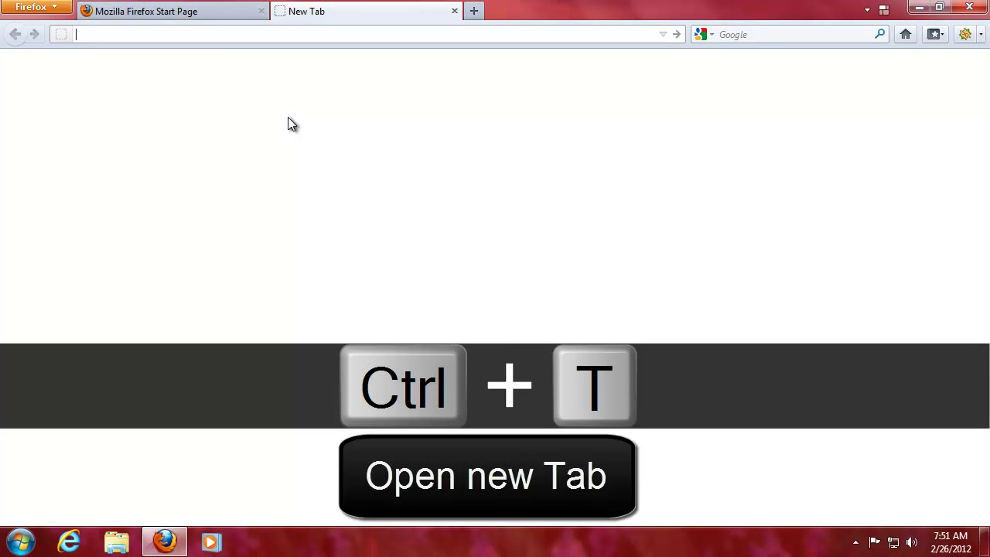
key(ctrl+n)
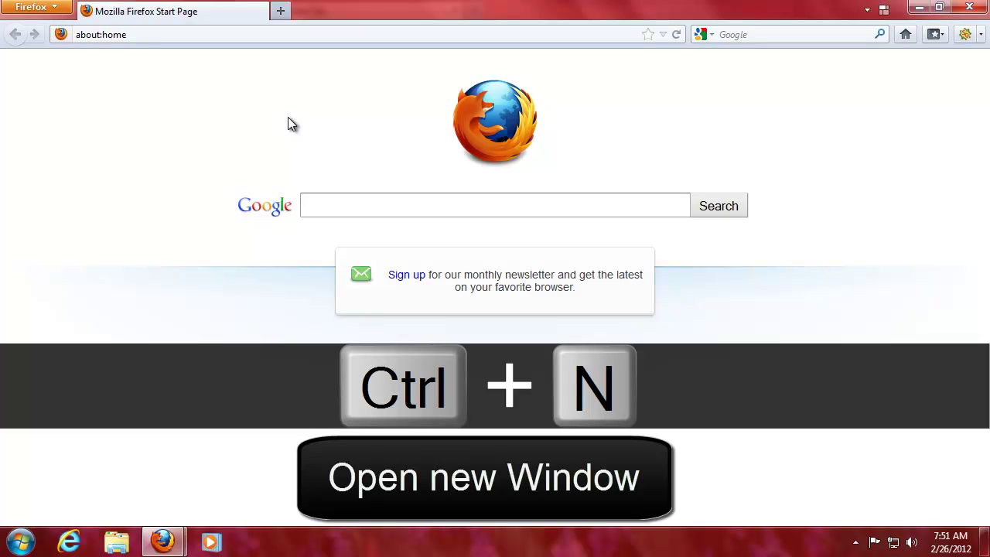
click(963, 9)
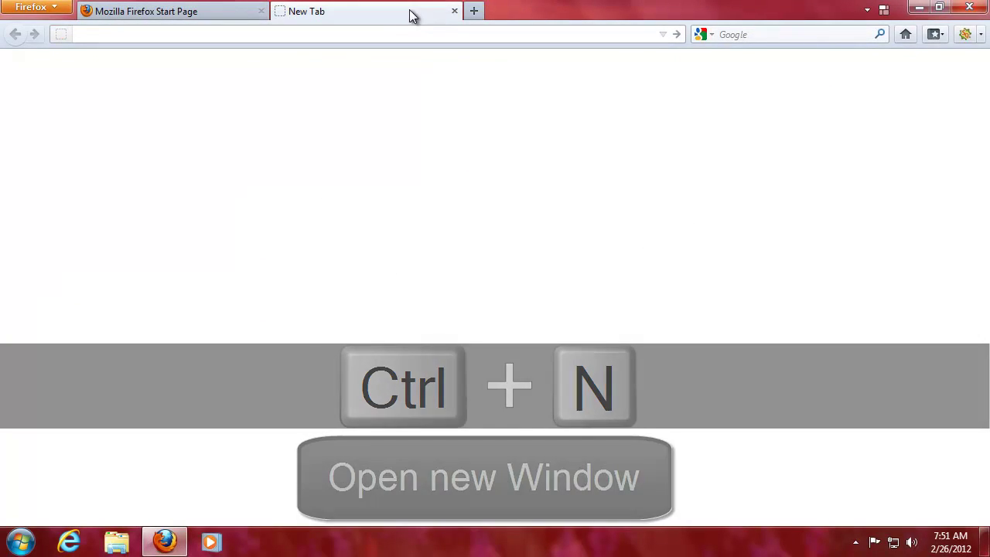
click(455, 11)
key(ctrl+shift+n)
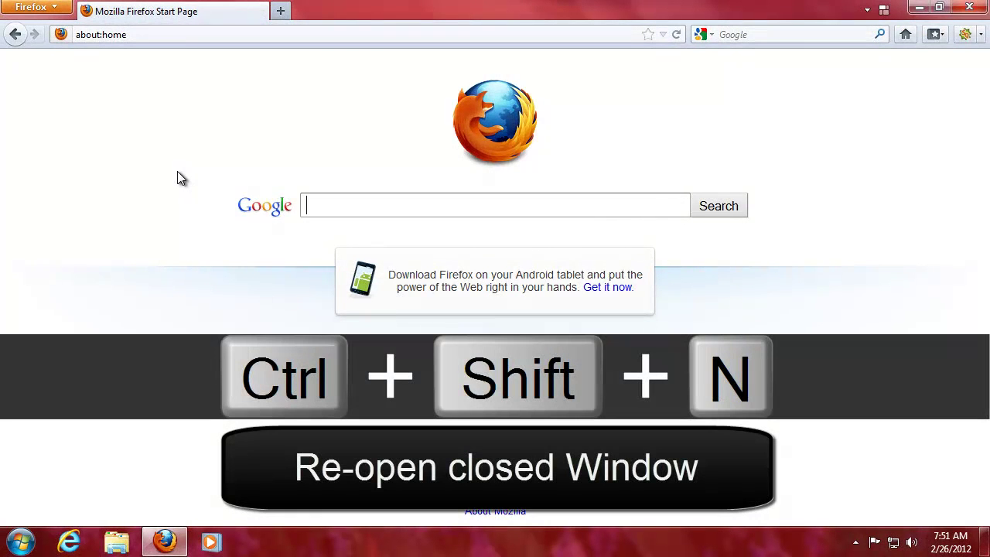
key(ctrl+shift+n)
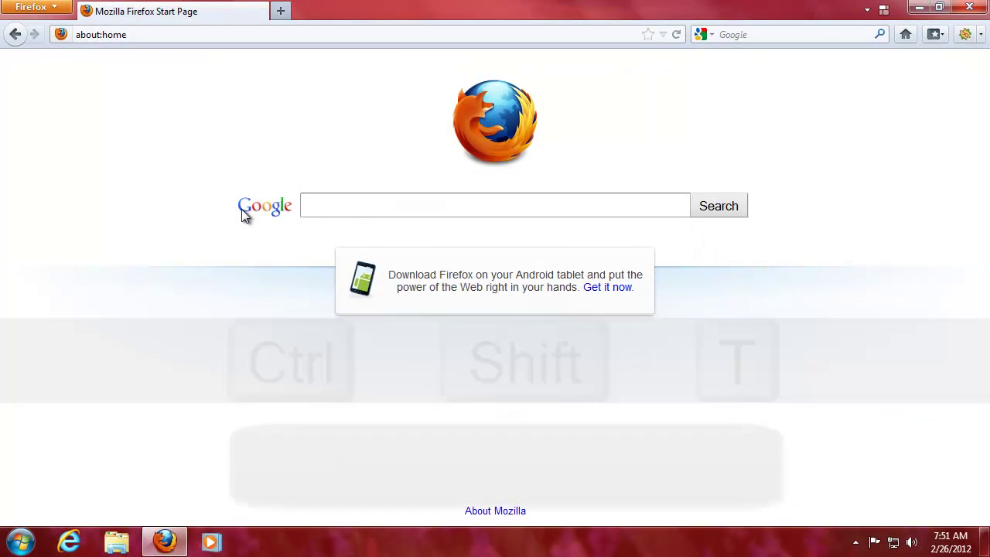
key(ctrl+shift+t)
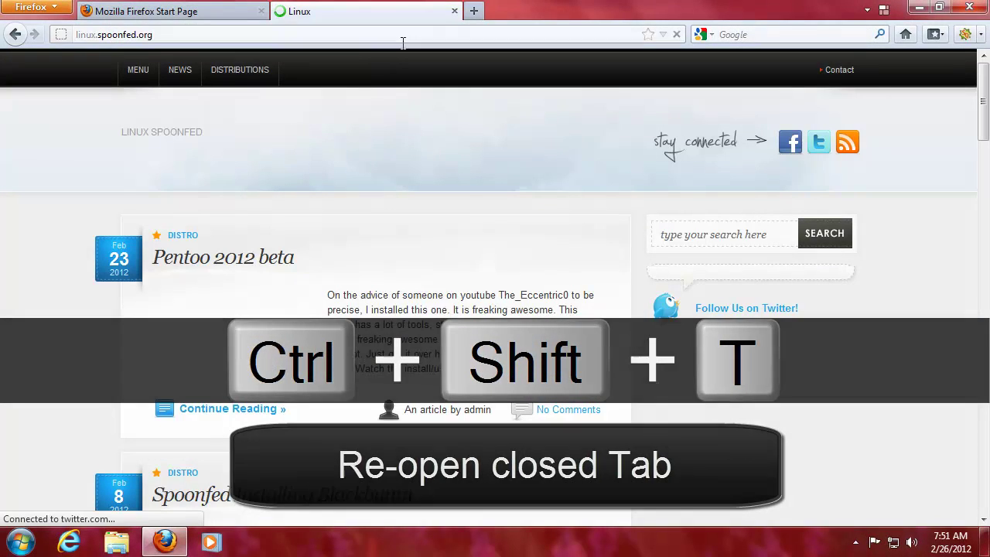
click(454, 11)
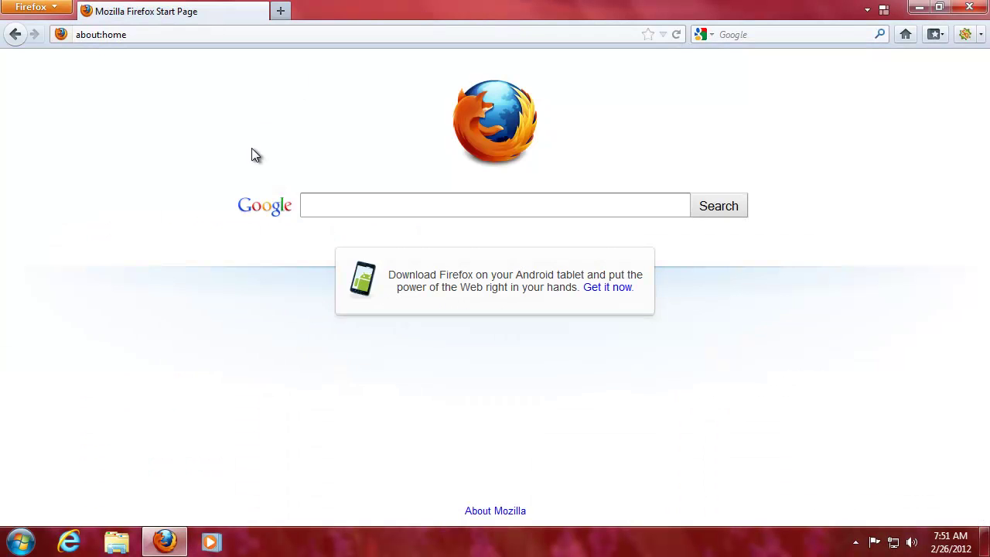
key(ctrl+t)
click(455, 10)
key(ctrl+o)
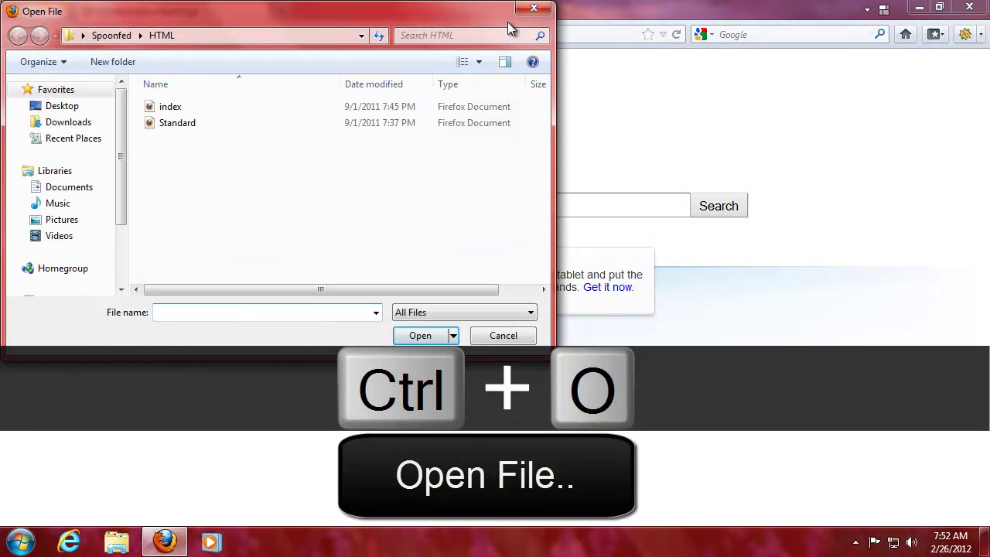
click(534, 7)
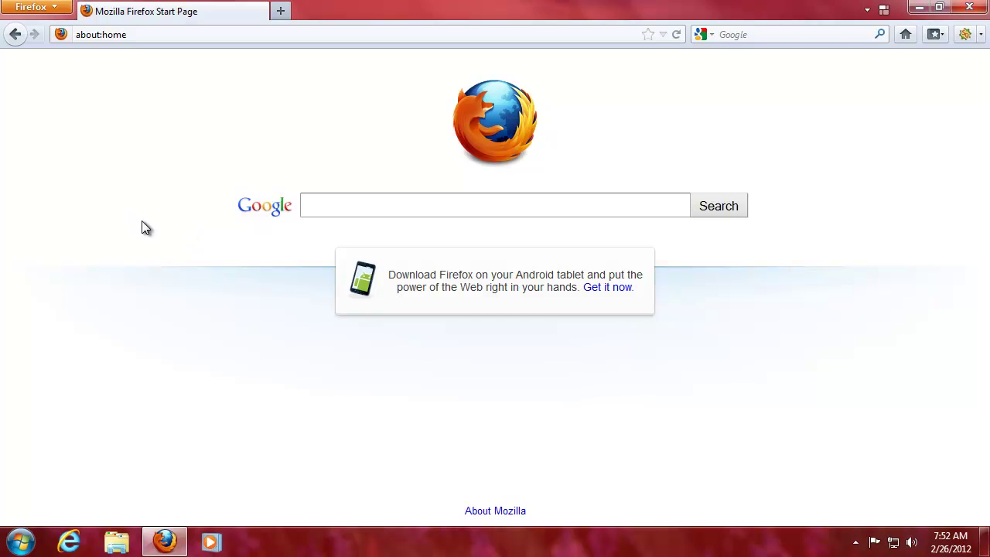
- Start private browsing with 'Do not show this message again' ticked
key(ctrl+shift+p)
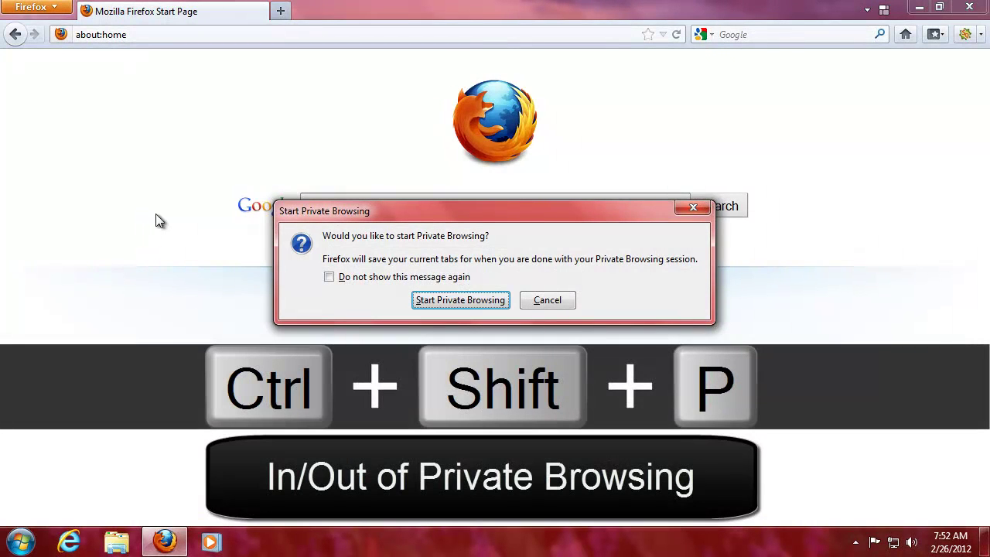
drag(324, 235, 504, 237)
click(504, 235)
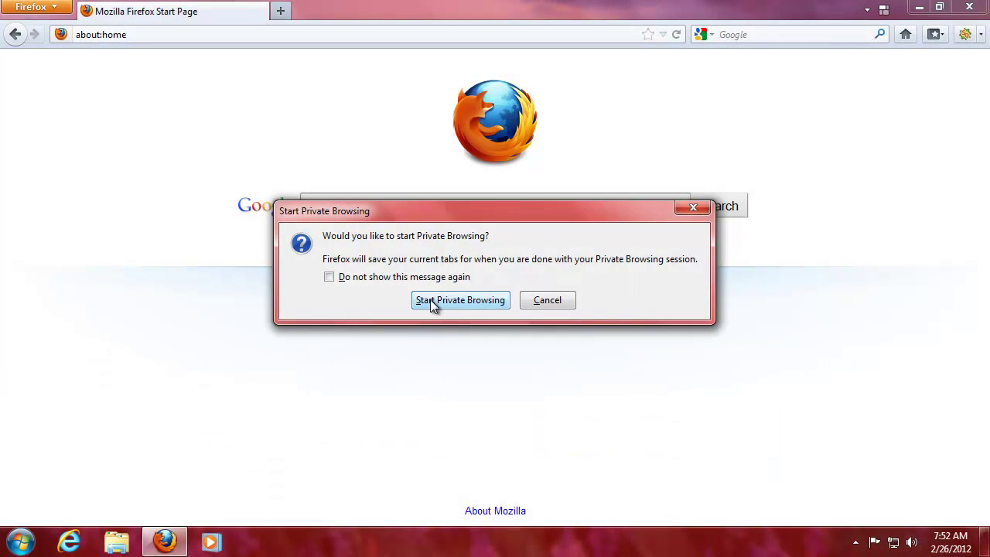
click(331, 277)
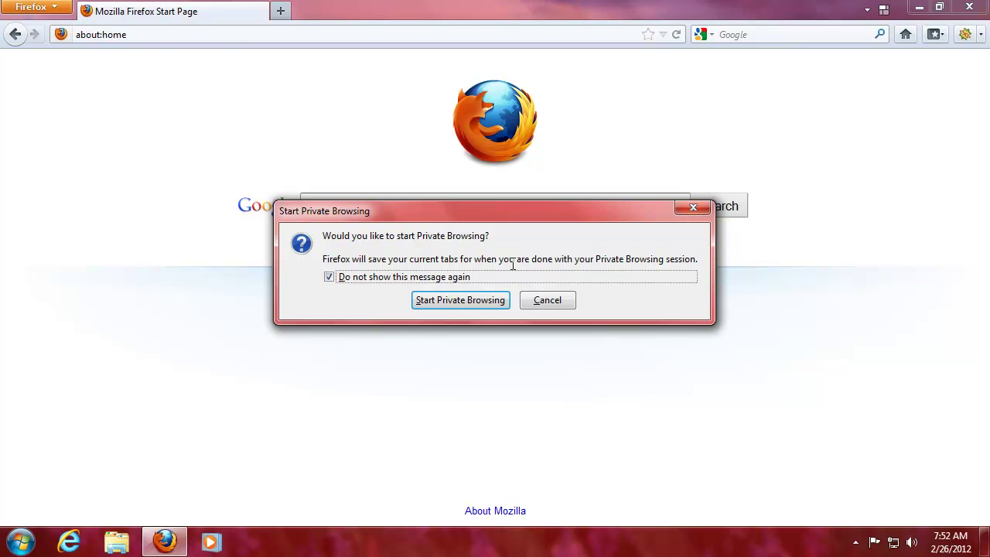
click(445, 308)
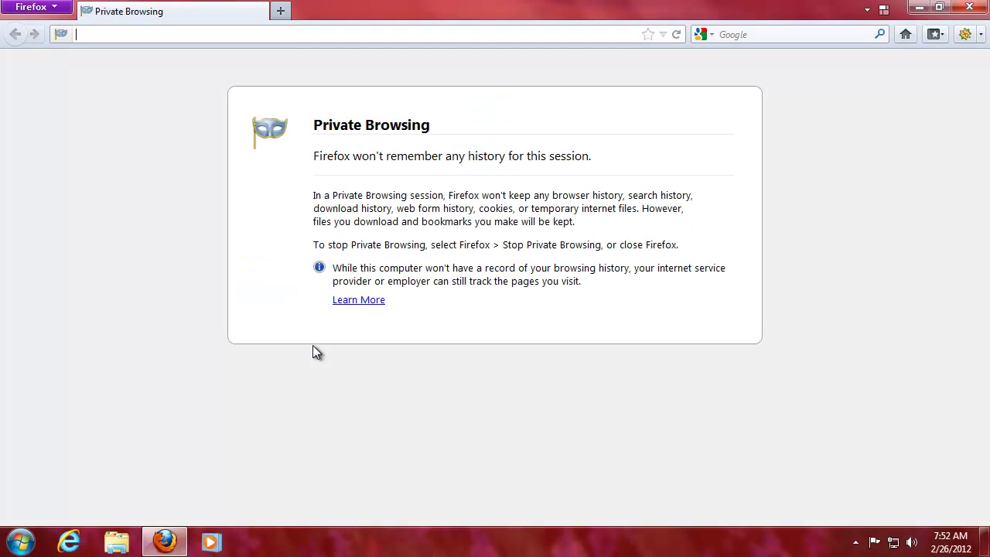
drag(320, 159, 653, 159)
click(654, 159)
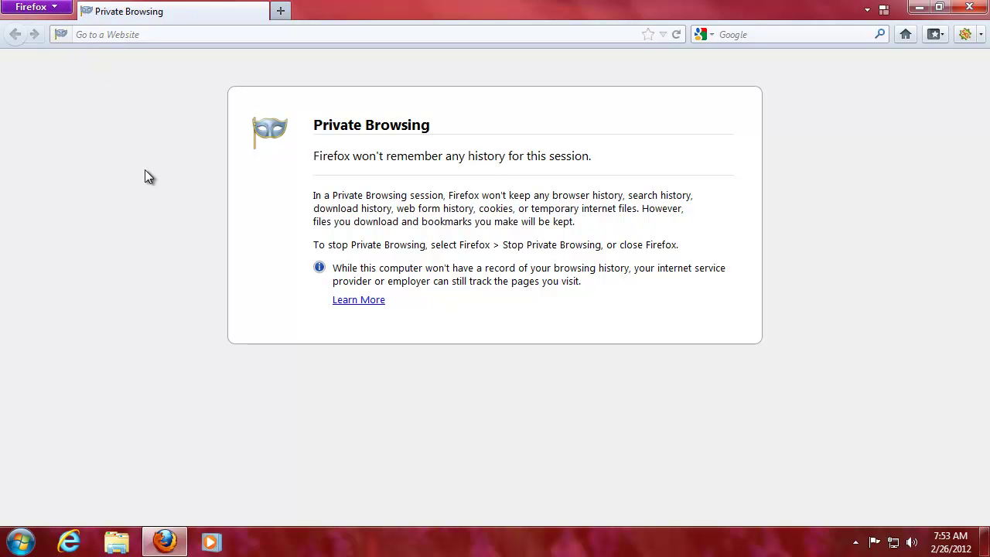
- Leave private browsing and load spoonfed.org again
key(ctrl+shift+p)
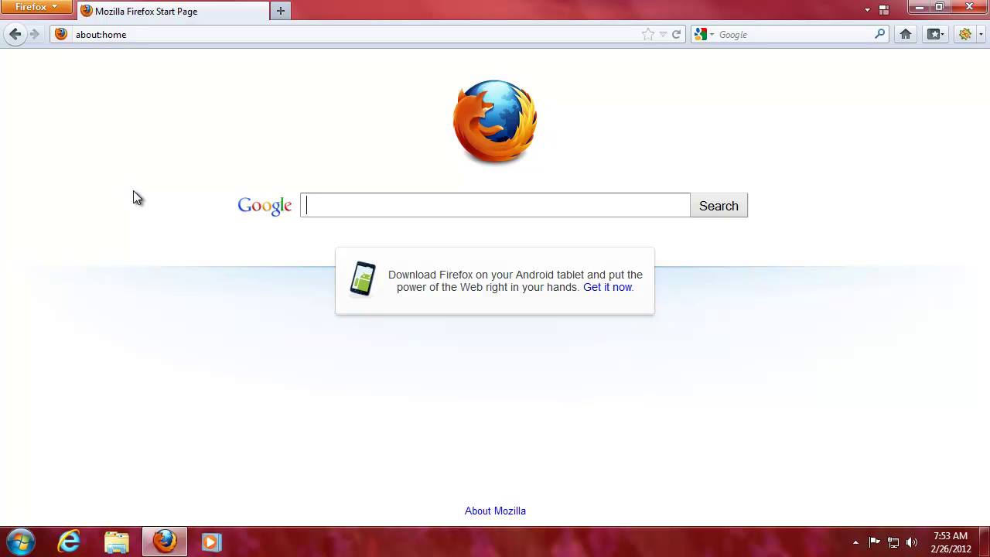
click(149, 33)
text(spoonfed.org)
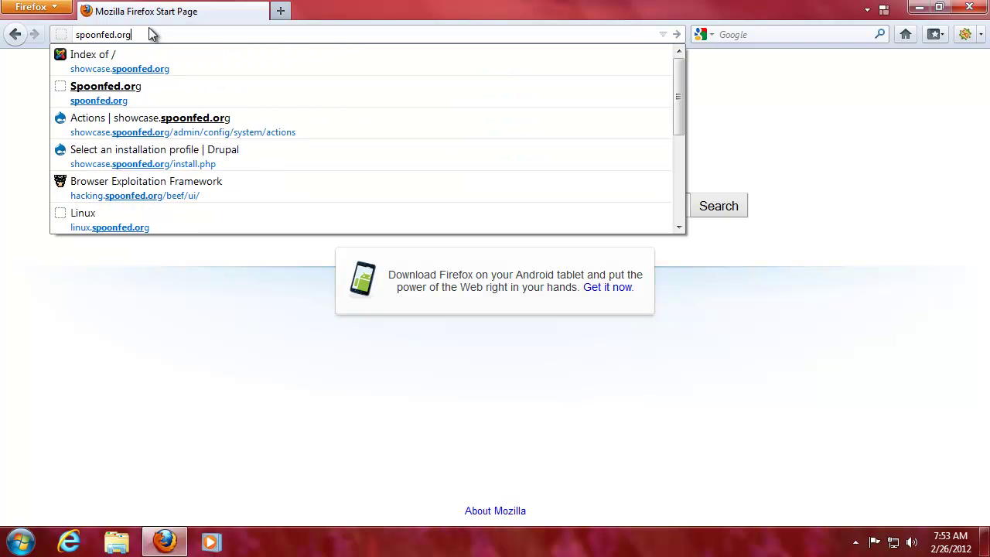
key(Return)
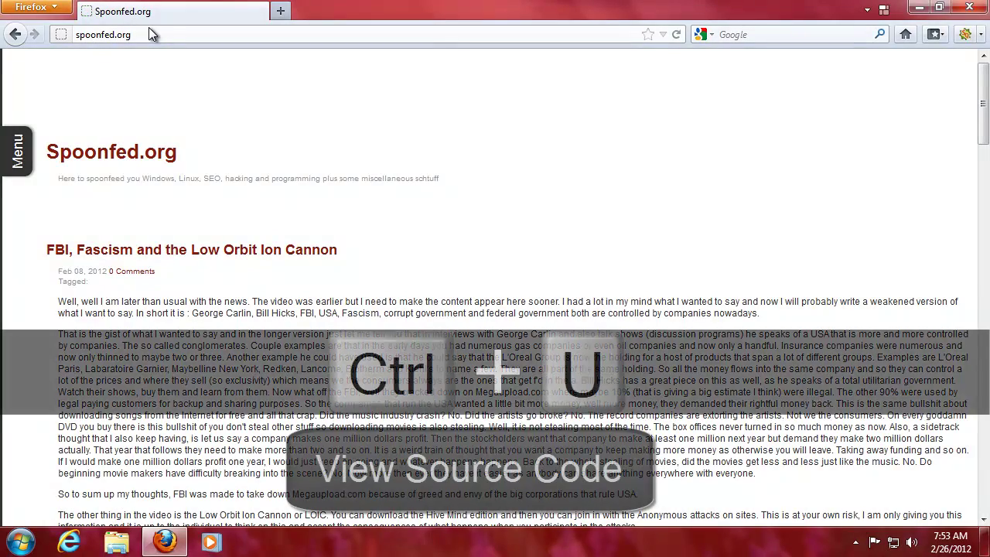
- Open the page source and turn syntax highlighting off and back on
key(ctrl+u)
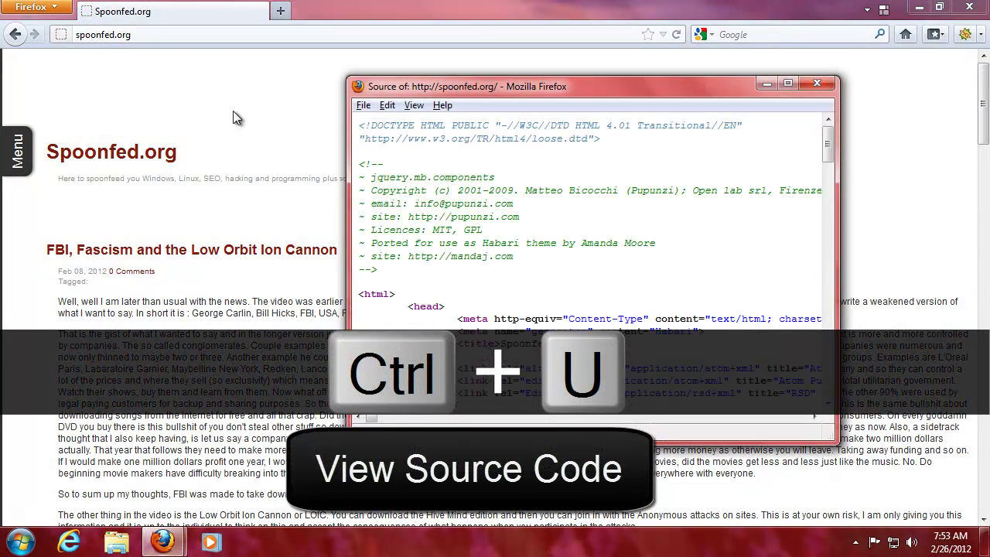
click(364, 106)
click(363, 106)
click(387, 107)
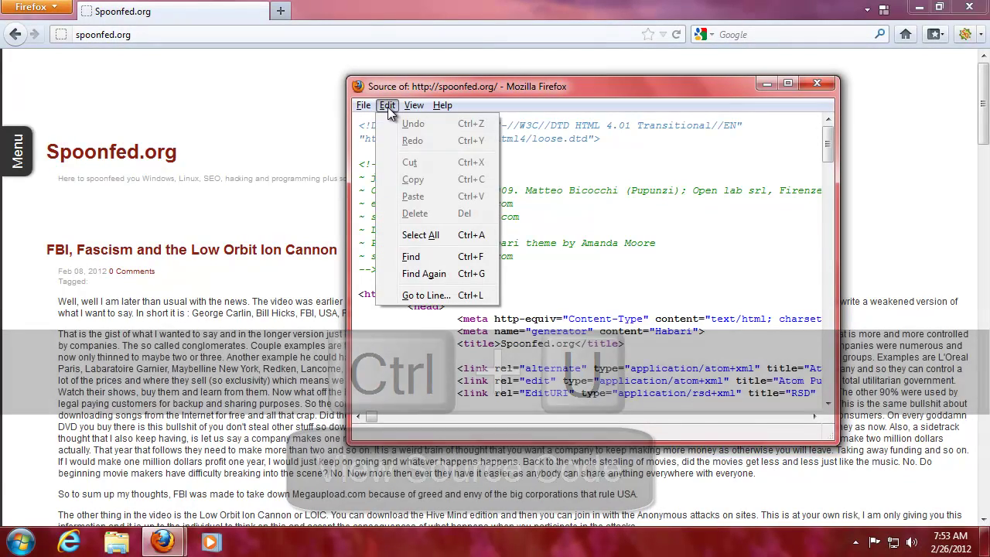
mouse_move(411, 105)
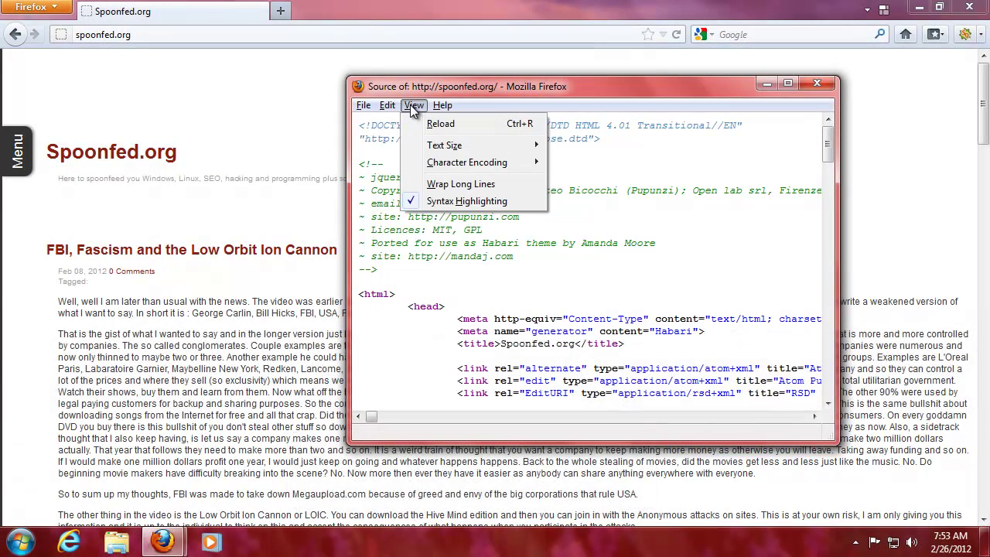
click(464, 201)
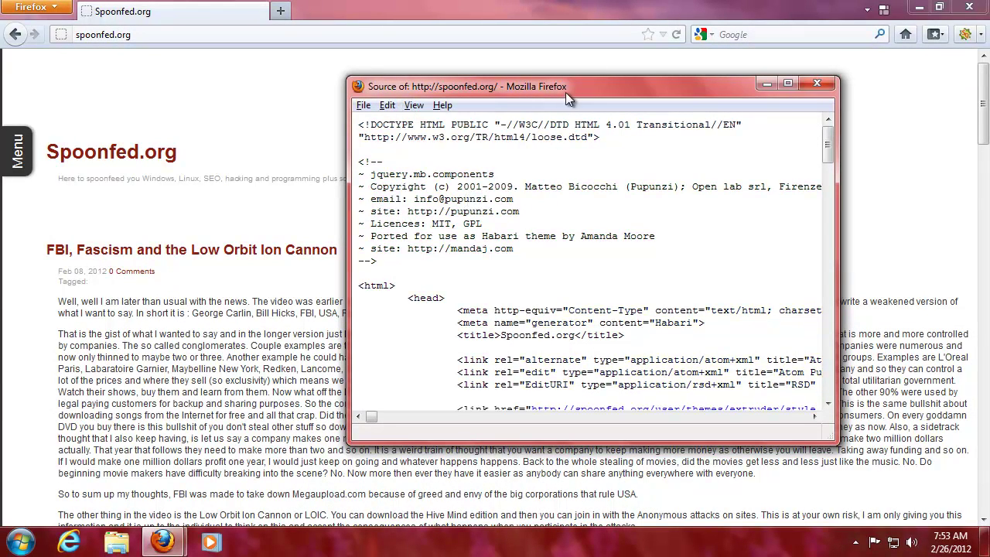
drag(566, 88, 484, 87)
click(332, 104)
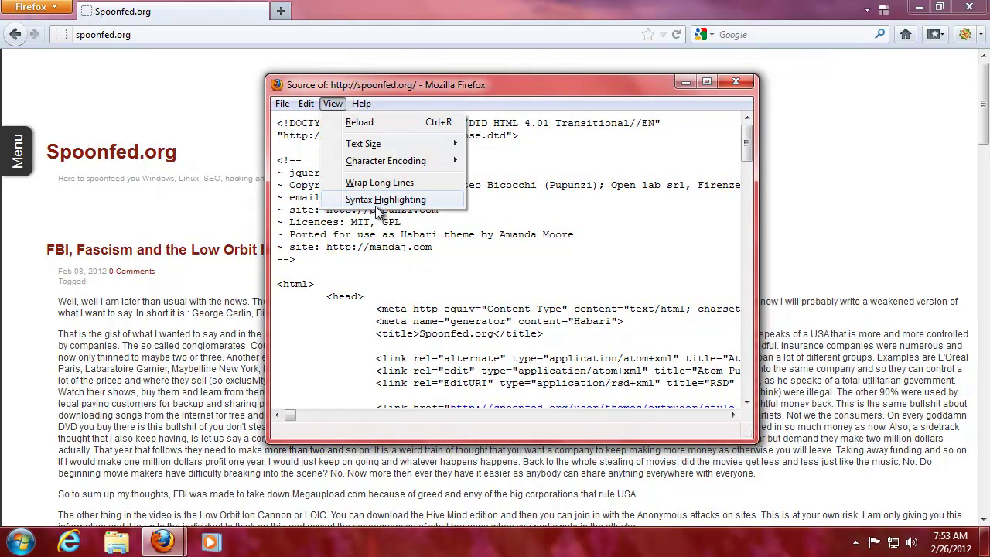
click(375, 199)
- Enable Wrap Long Lines, maximize the source window, then close it
click(333, 103)
click(375, 186)
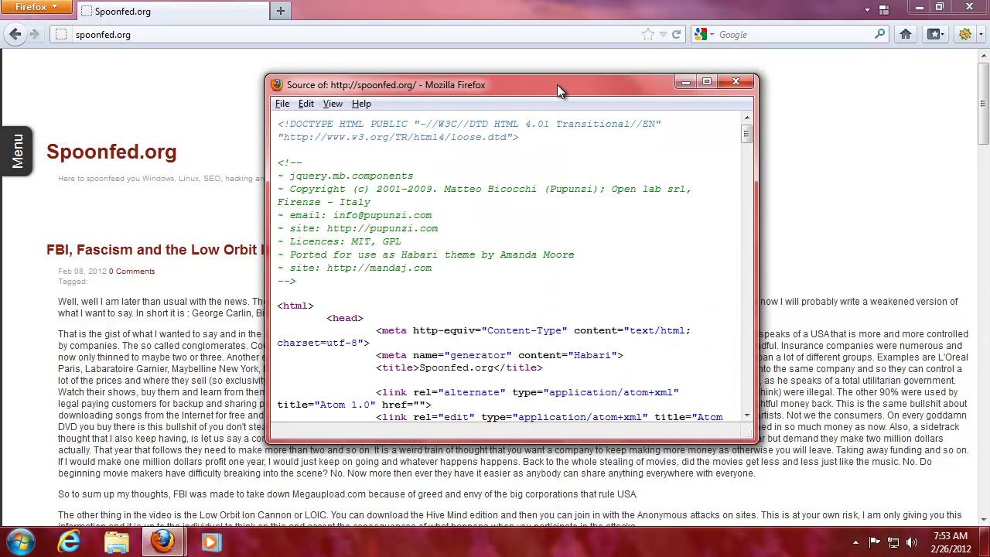
drag(557, 84, 486, 74)
click(636, 71)
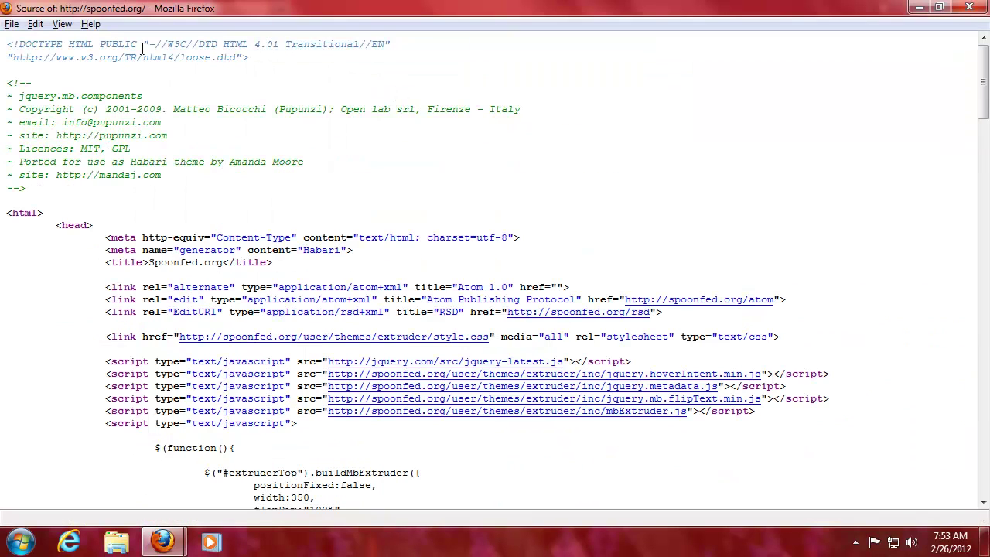
click(969, 11)
- Open linux.spoonfed.org in a new tab and return to the Spoonfed.org tab
text(linux.spoonfed.org)
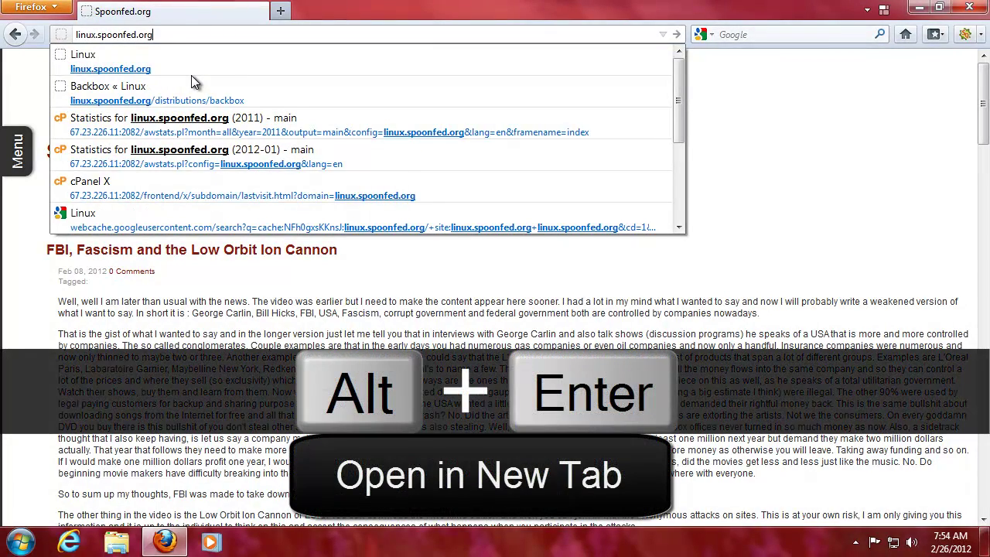
key(alt+Return)
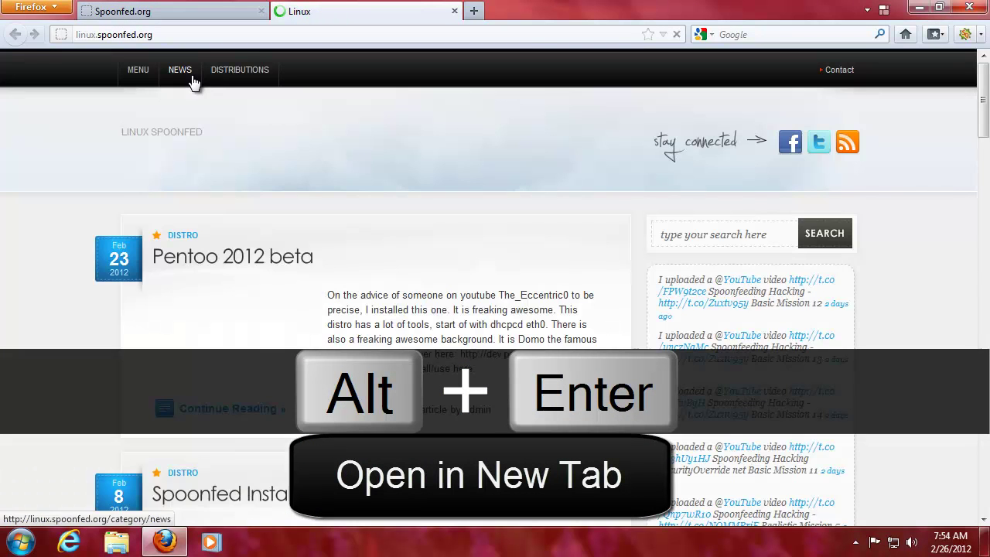
click(180, 19)
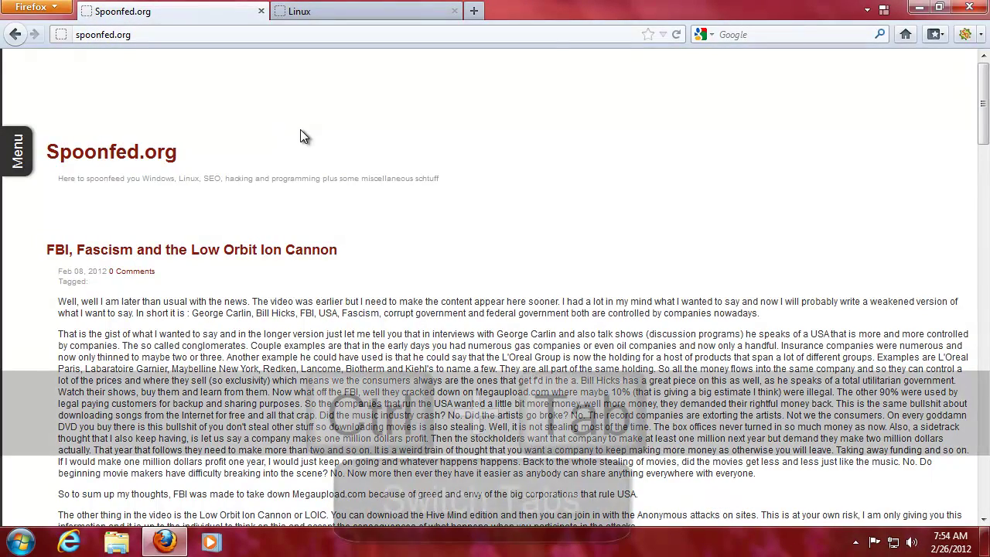
- Cycle between the two tabs with Ctrl+Tab and Ctrl+Page Up/Down, then open Panorama
key(ctrl+Tab)
key(ctrl+Tab)
key(ctrl+Tab)
key(ctrl+Page_Up)
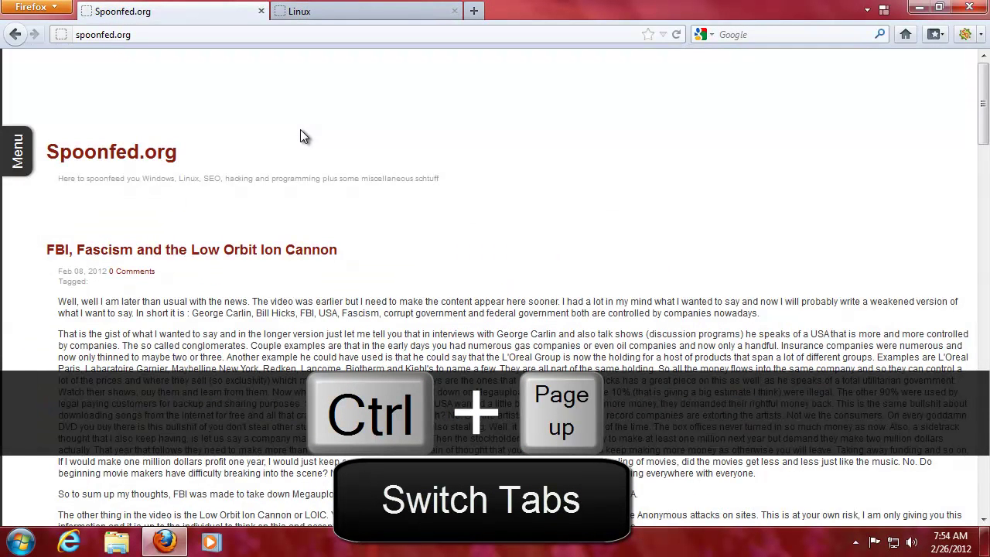
key(ctrl+Page_Down)
key(ctrl+Page_Down)
key(ctrl+Page_Down)
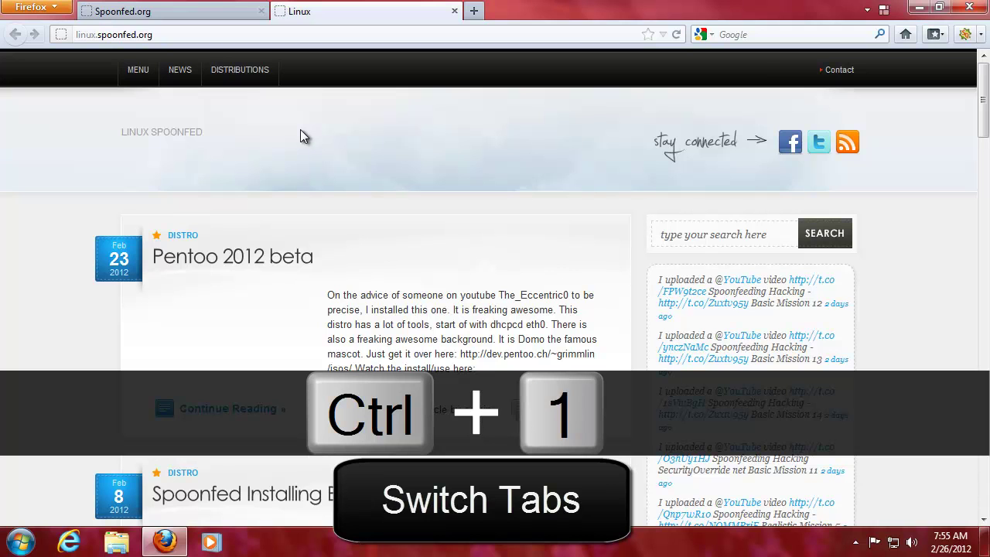
key(ctrl+Page_Down)
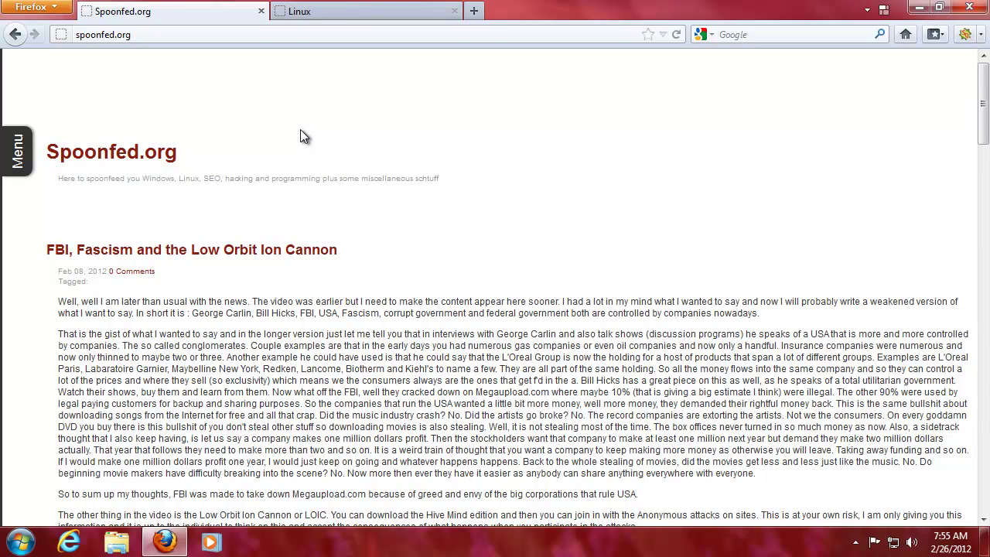
key(ctrl+shift+e)
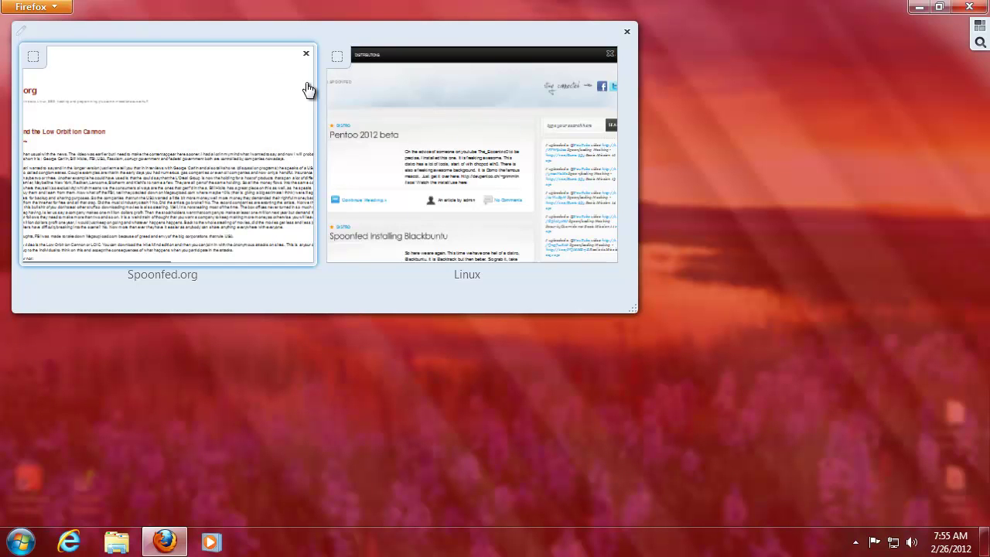
- Name the existing tab group 'spoonfed'
click(59, 35)
text(spoonfed)
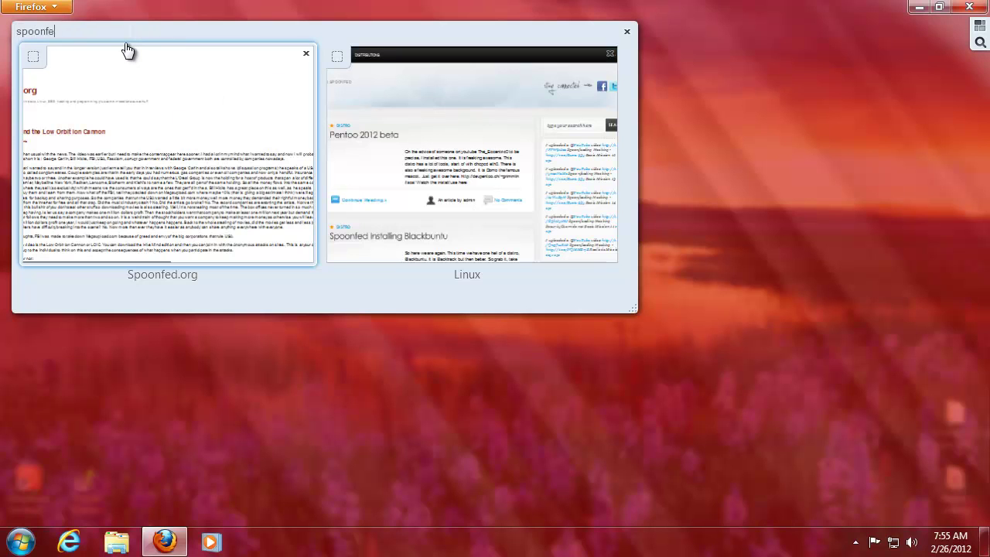
click(754, 254)
- Create a new group with tabs for youtube.com, google.com and mail.google.com
double_click(728, 206)
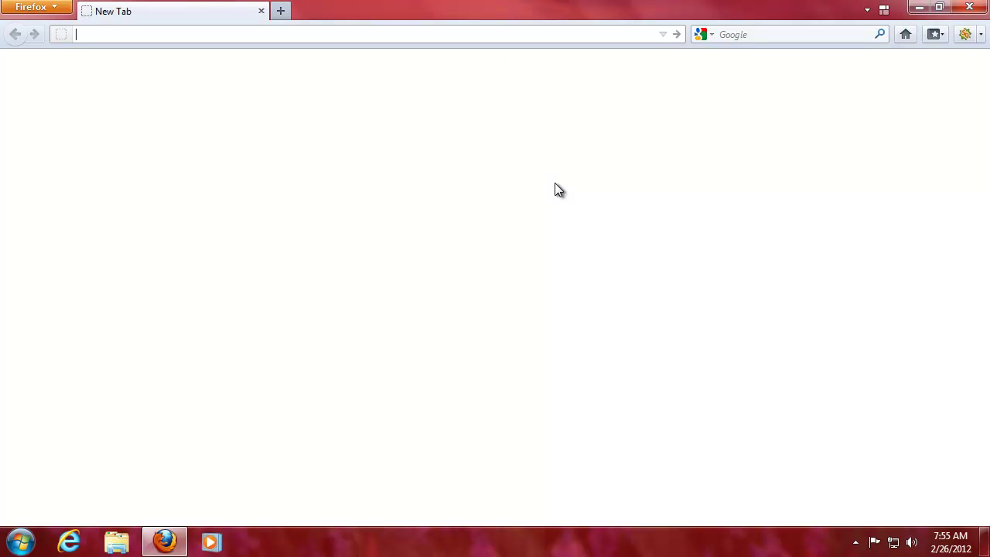
text(youtube.com)
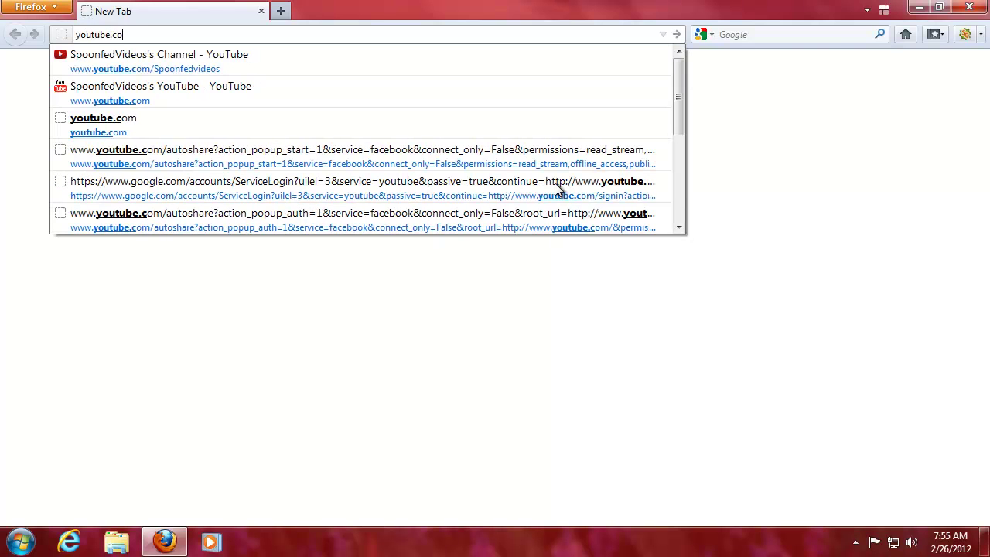
key(Return)
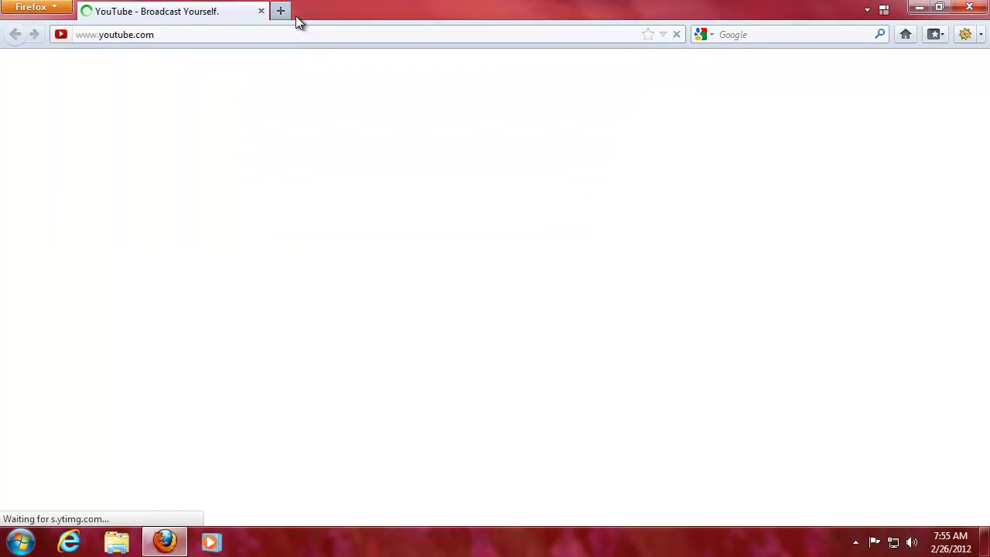
click(280, 11)
text(google.com)
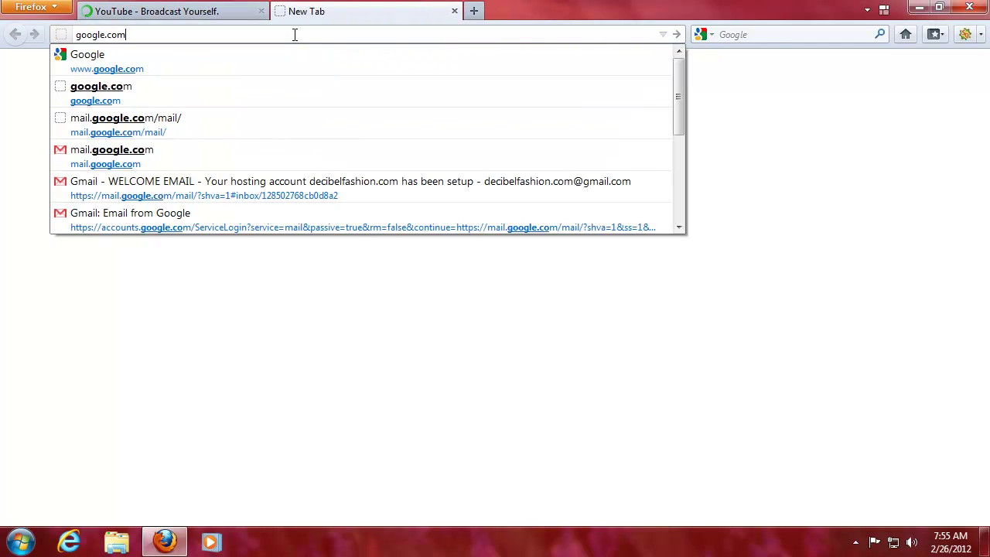
key(Return)
click(475, 12)
text(mail.google.com)
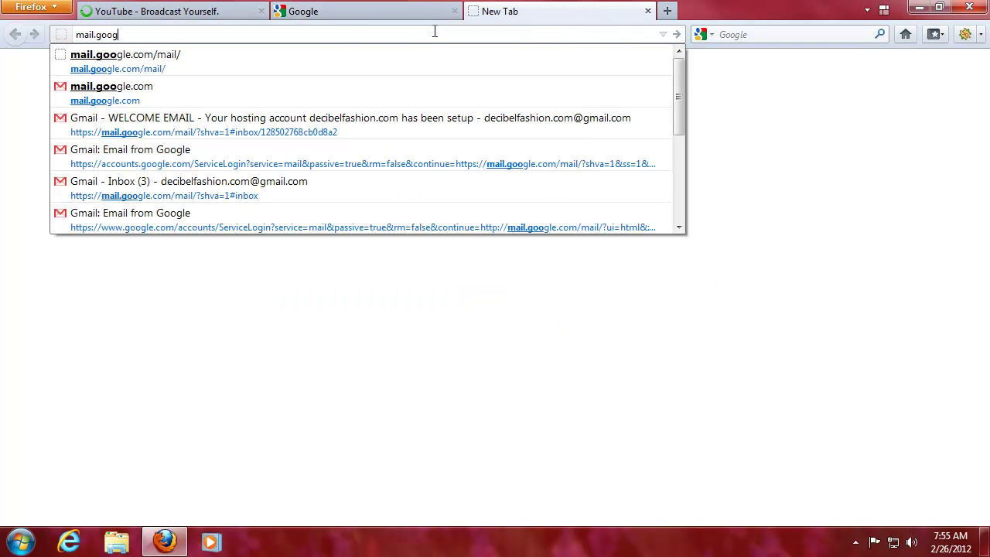
key(Return)
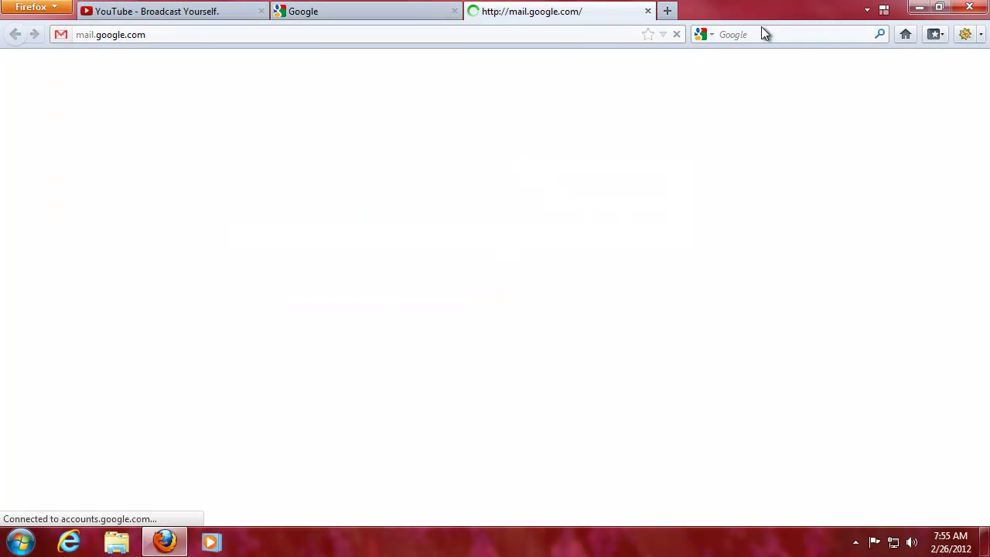
click(885, 10)
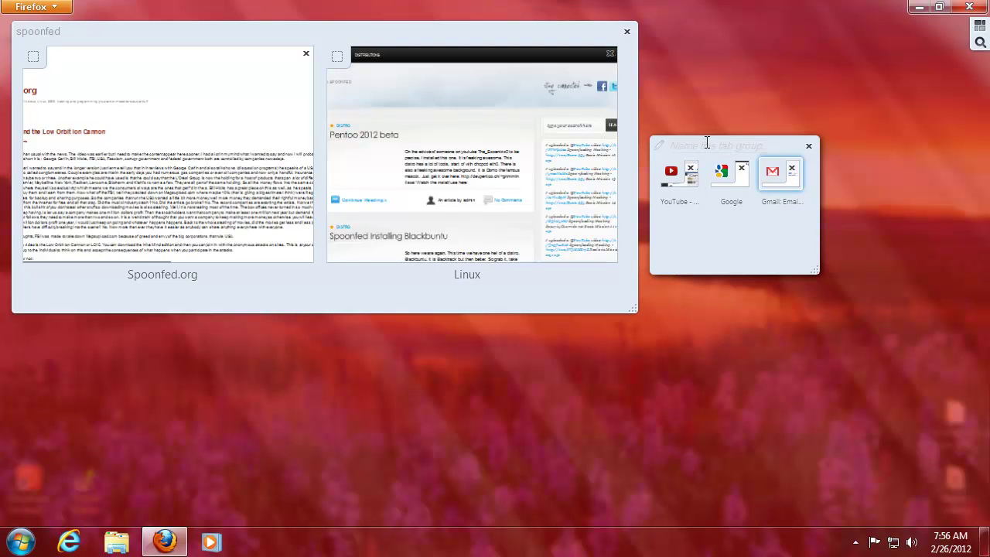
- Enlarge the new group, move it to the top, and title it 'Goog'
drag(812, 268, 938, 335)
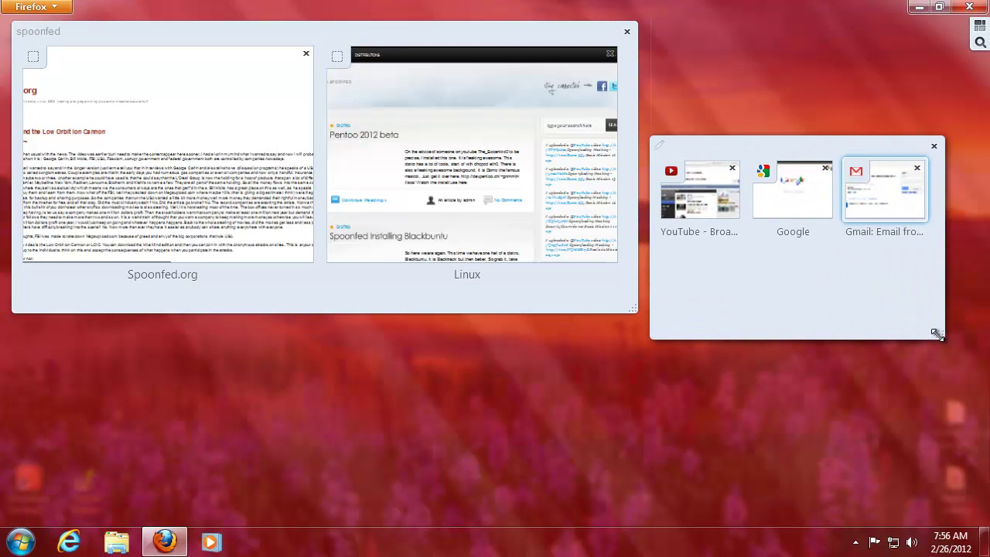
drag(869, 146, 869, 31)
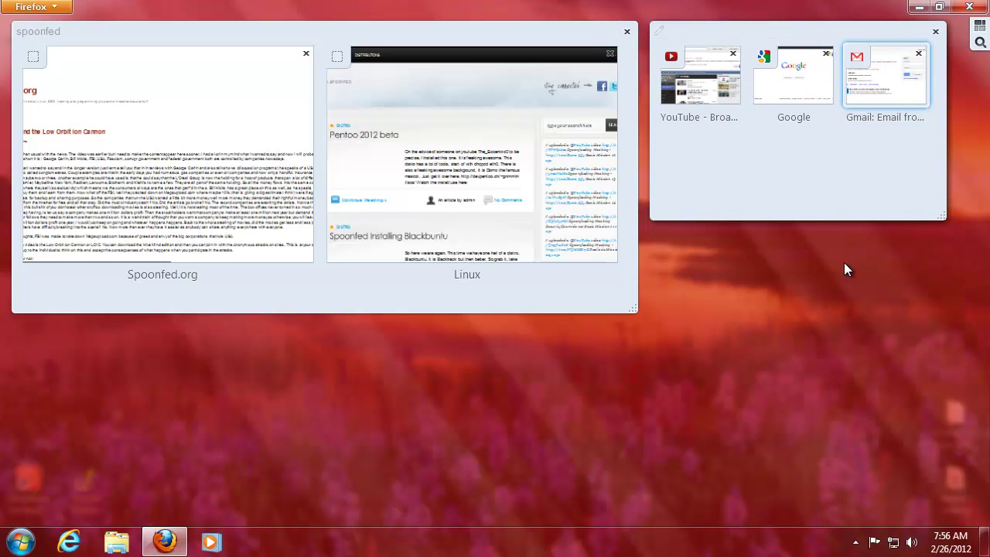
drag(944, 215, 976, 313)
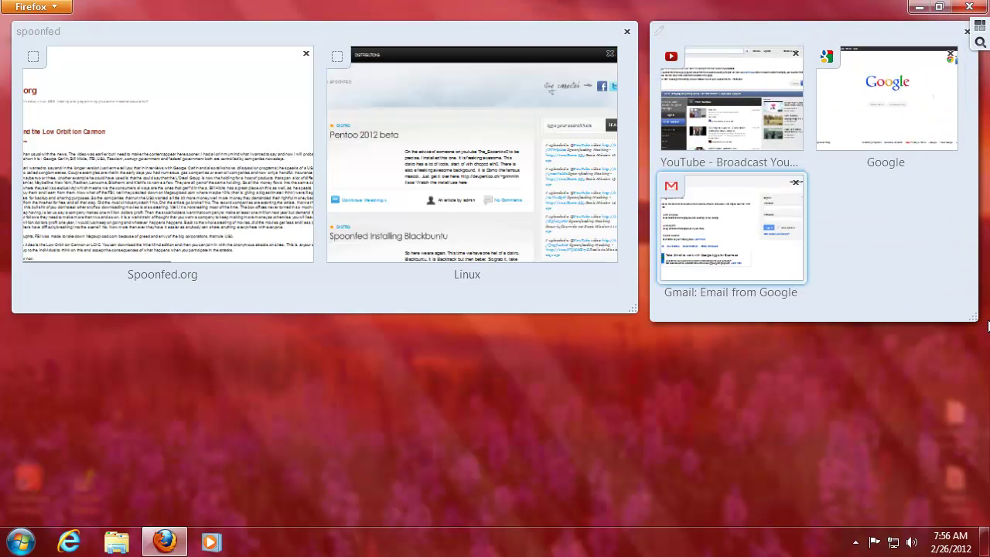
click(690, 29)
text(Google group)
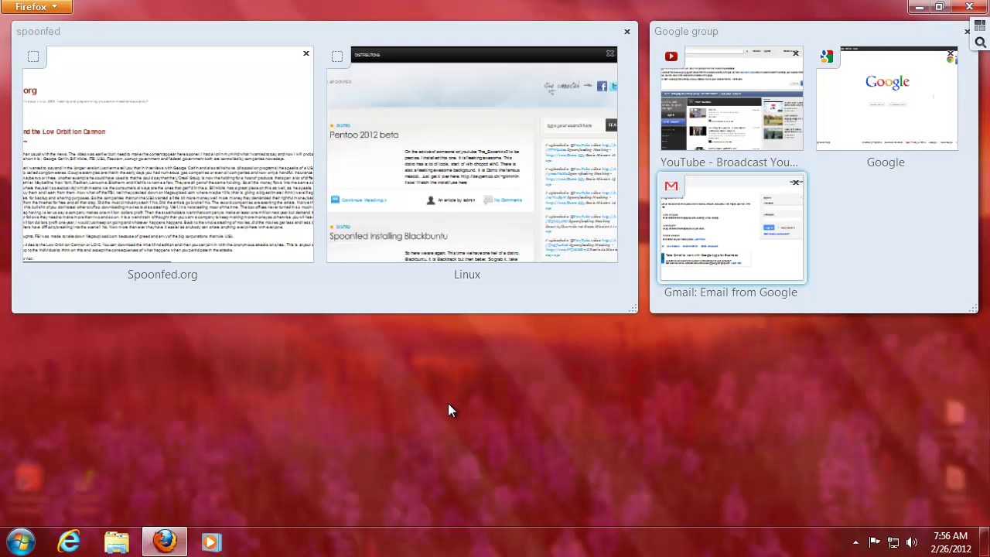
- Shrink the spoonfed group, lay the Google group wide beside it, then open Spoonfed.org
drag(632, 308, 350, 306)
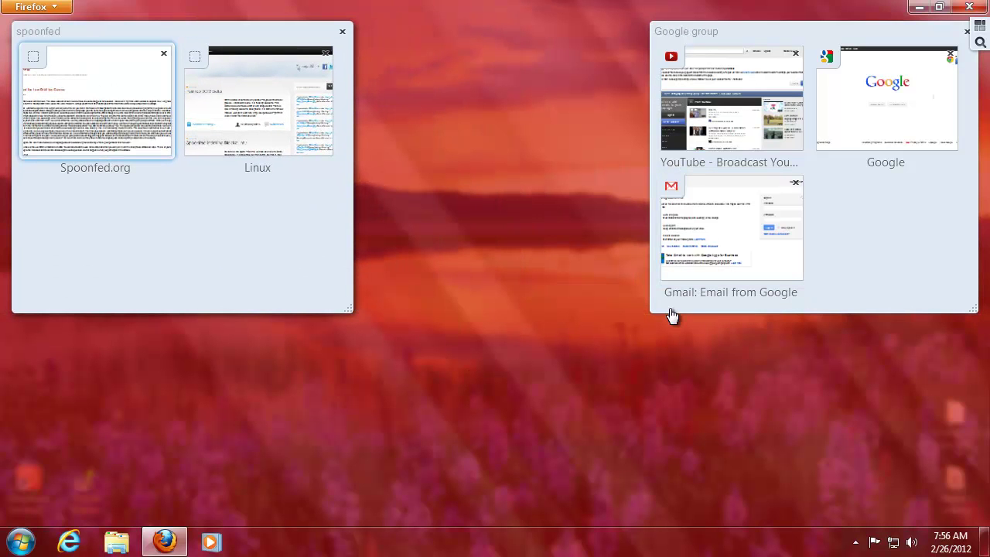
drag(972, 305, 649, 306)
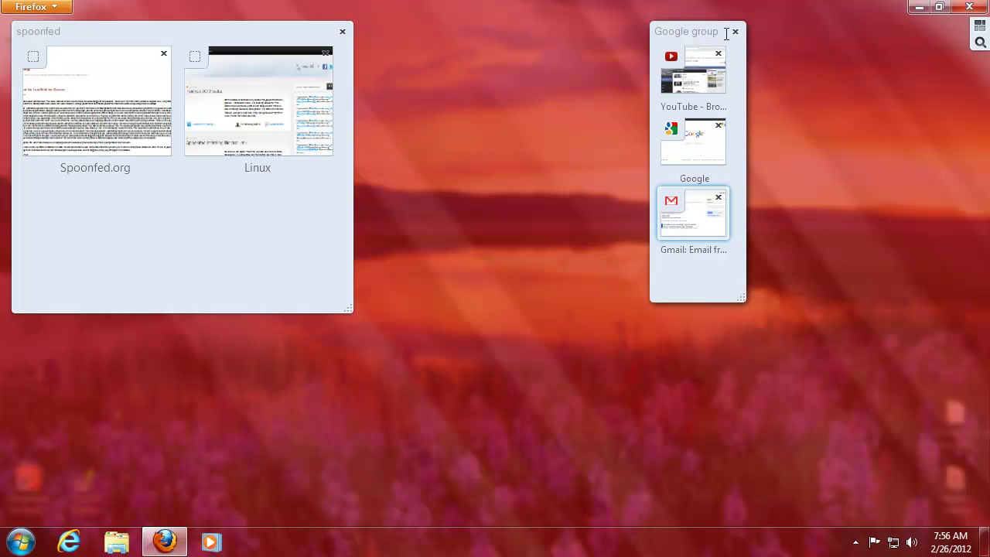
drag(736, 48, 420, 37)
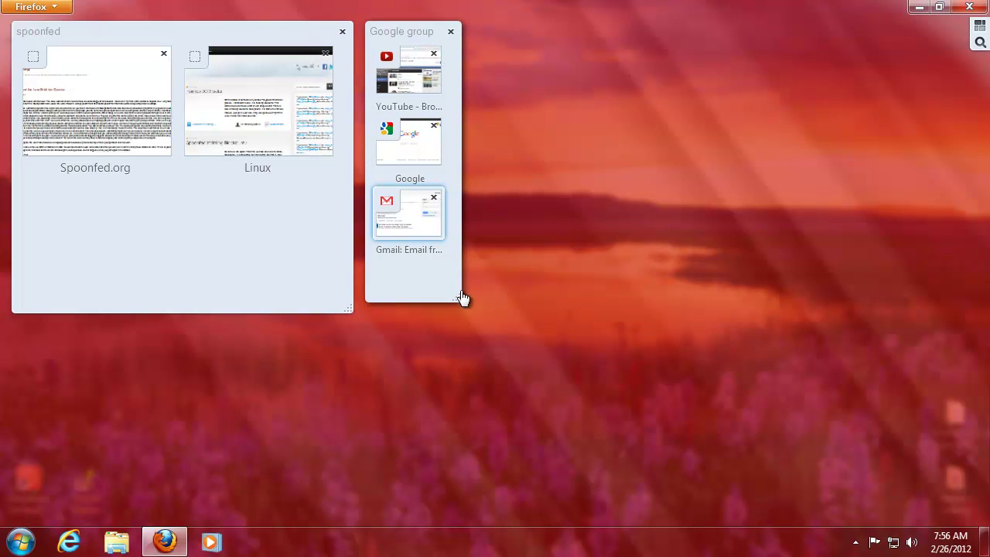
drag(461, 298, 987, 315)
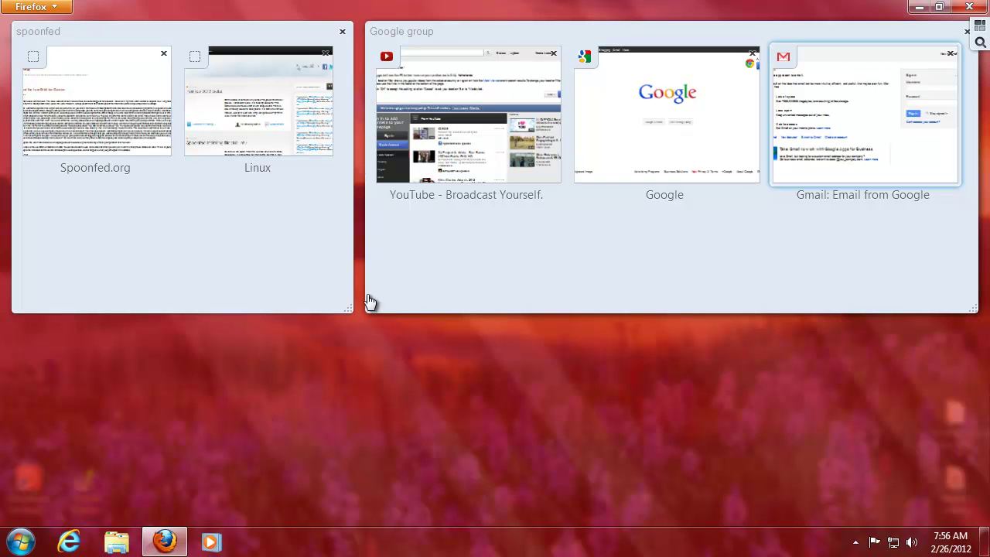
click(243, 252)
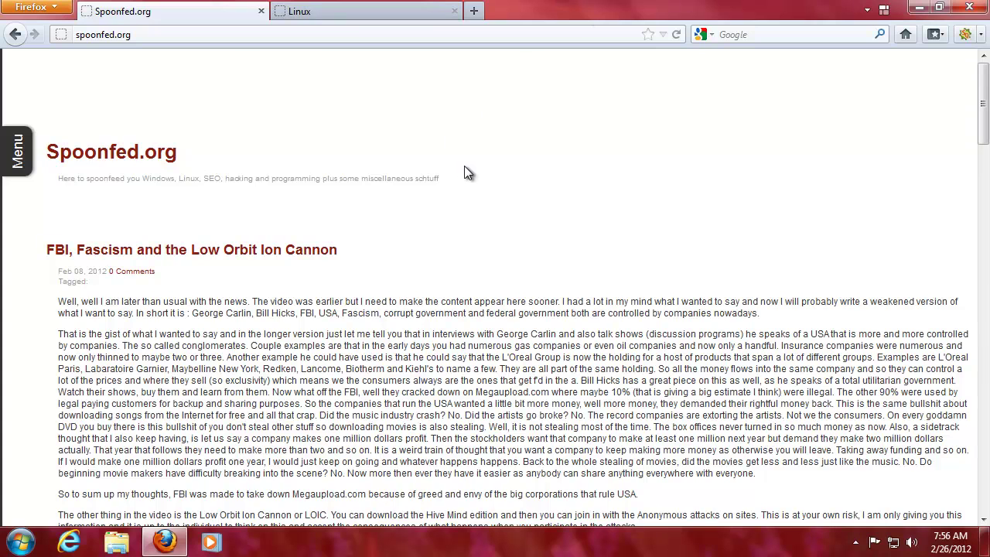
- Switch to the Linux tab, check the all-tabs list, and reopen Linux from Panorama
key(ctrl+Tab)
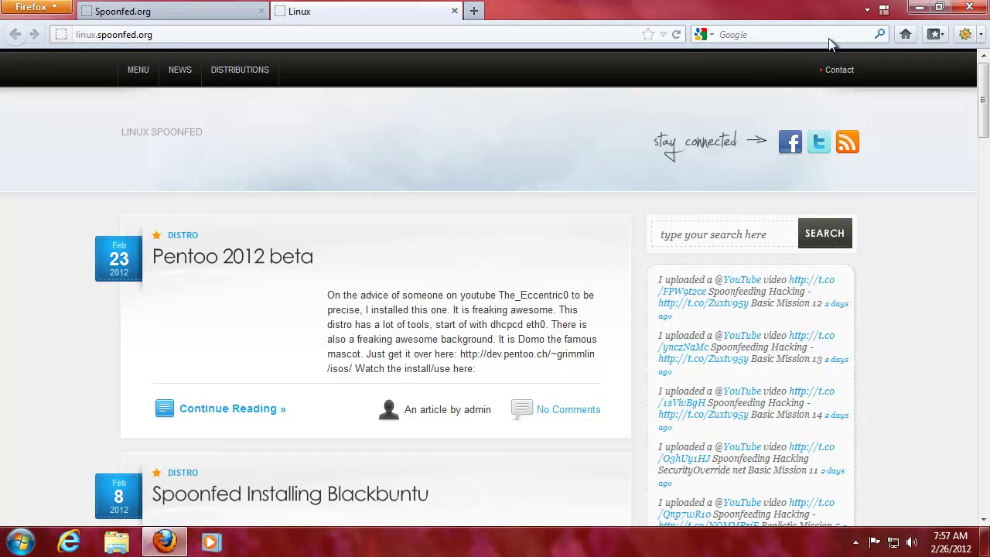
click(867, 10)
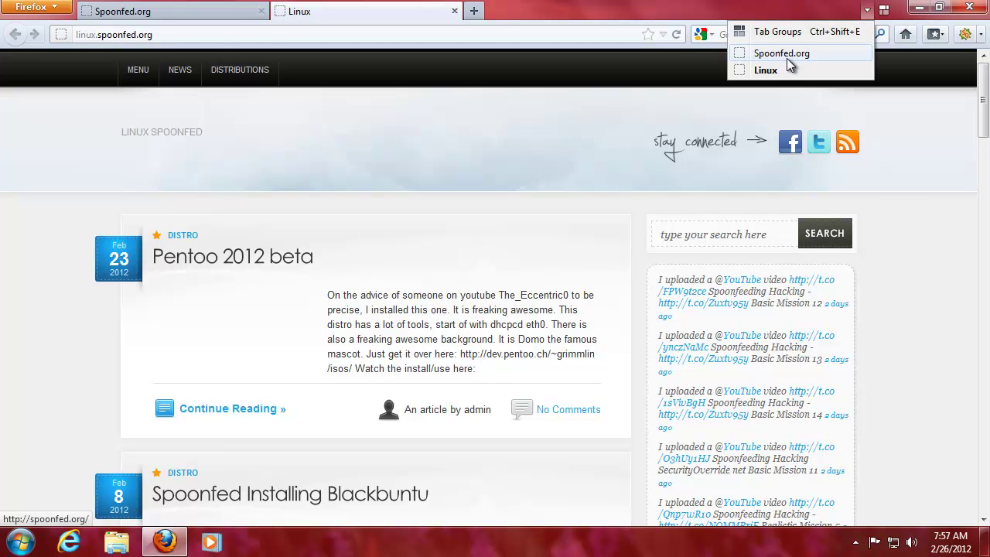
click(840, 12)
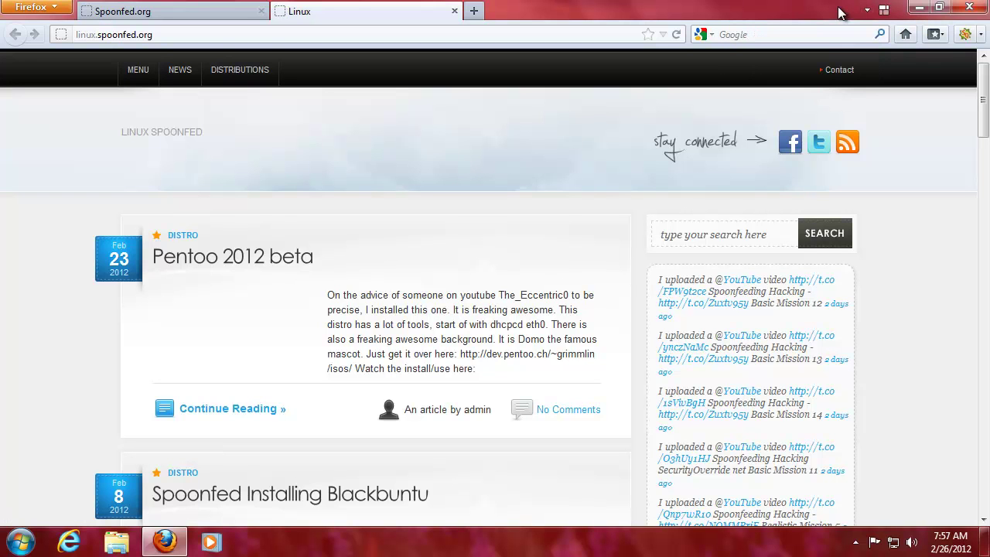
click(884, 11)
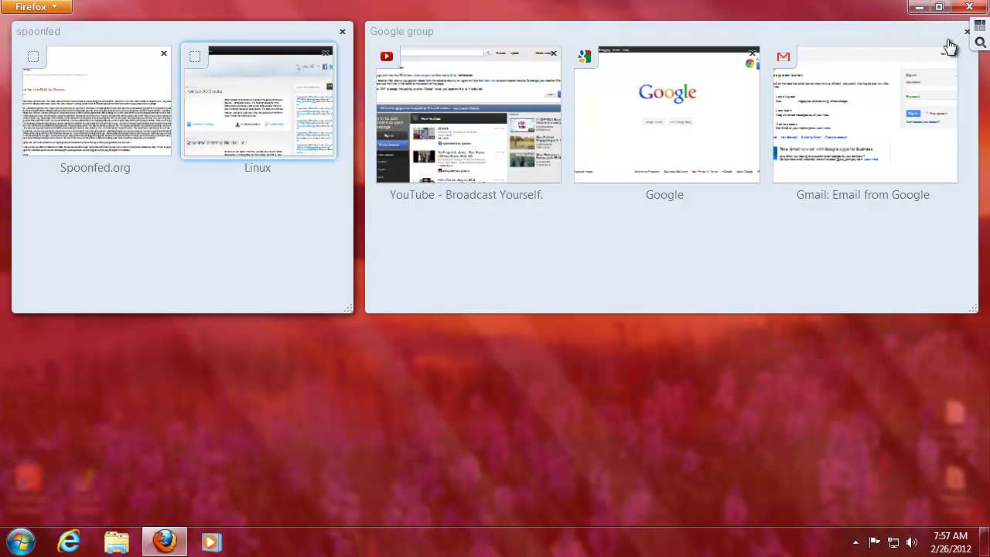
click(979, 30)
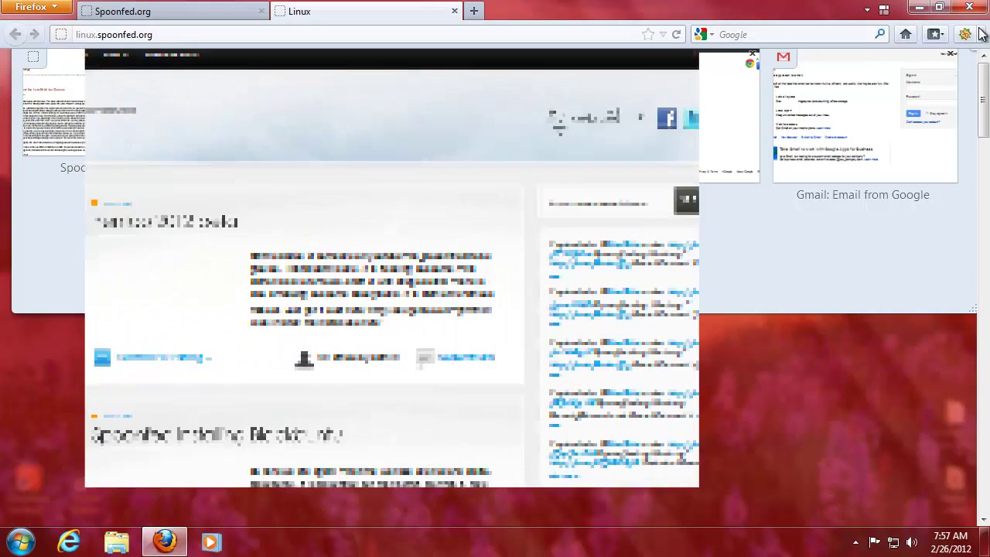
- Close the Google group in Panorama, dismiss the Undo offer, and open Spoonfed.org
click(885, 9)
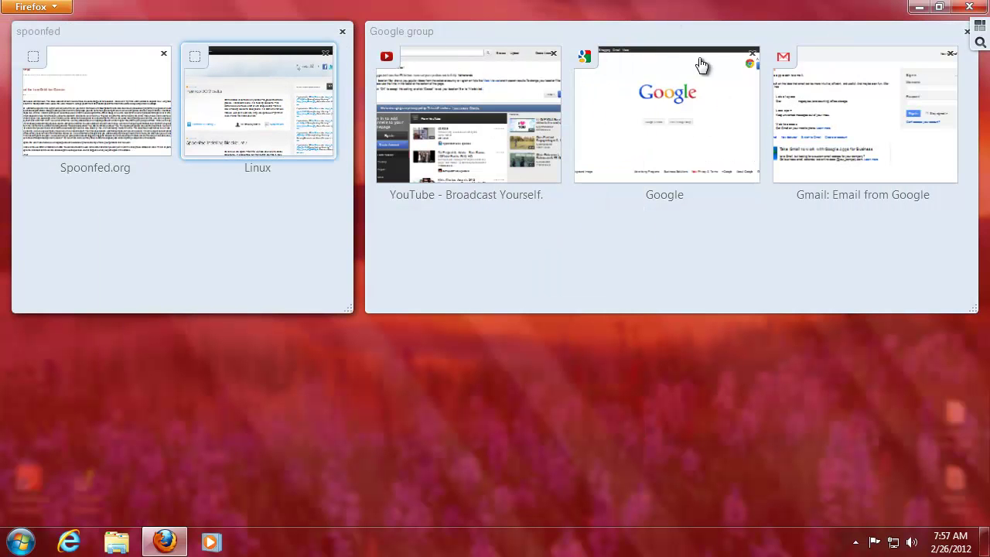
click(966, 32)
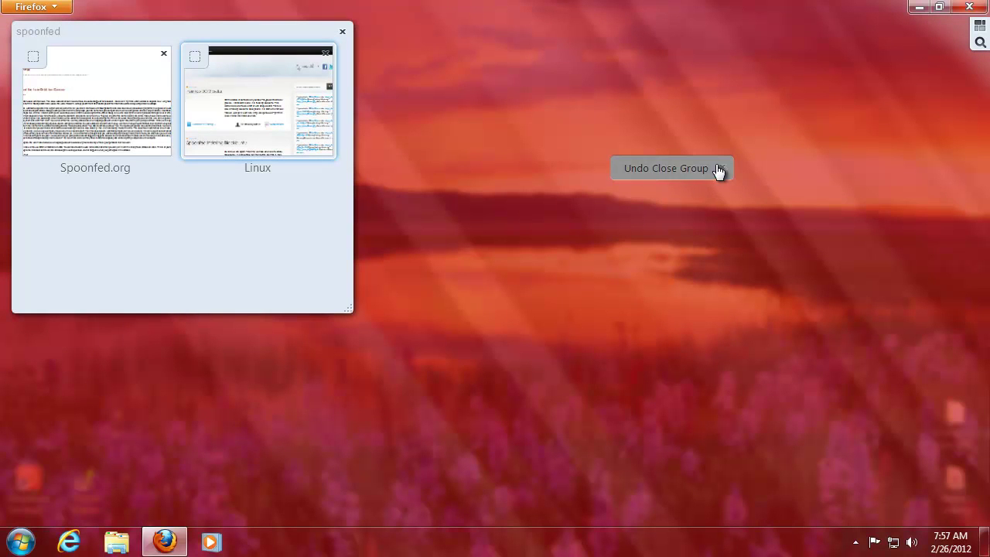
click(723, 168)
click(70, 97)
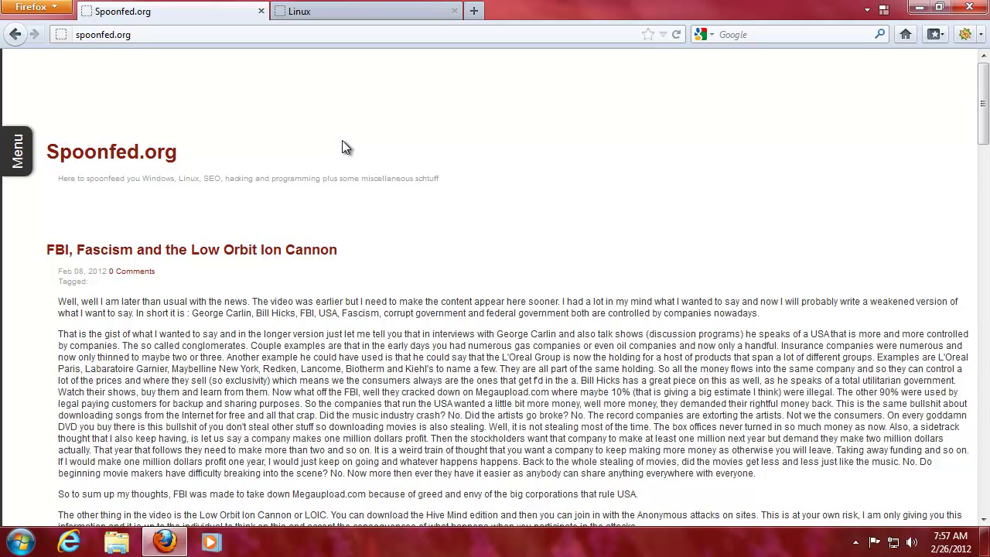
- Show and hide the history sidebar, then open and close the history window
key(ctrl+h)
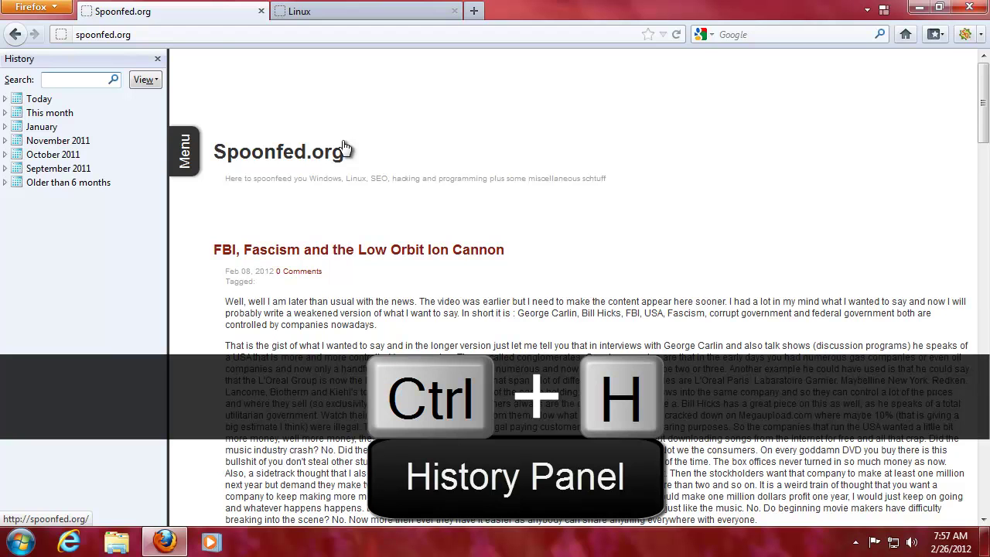
click(158, 58)
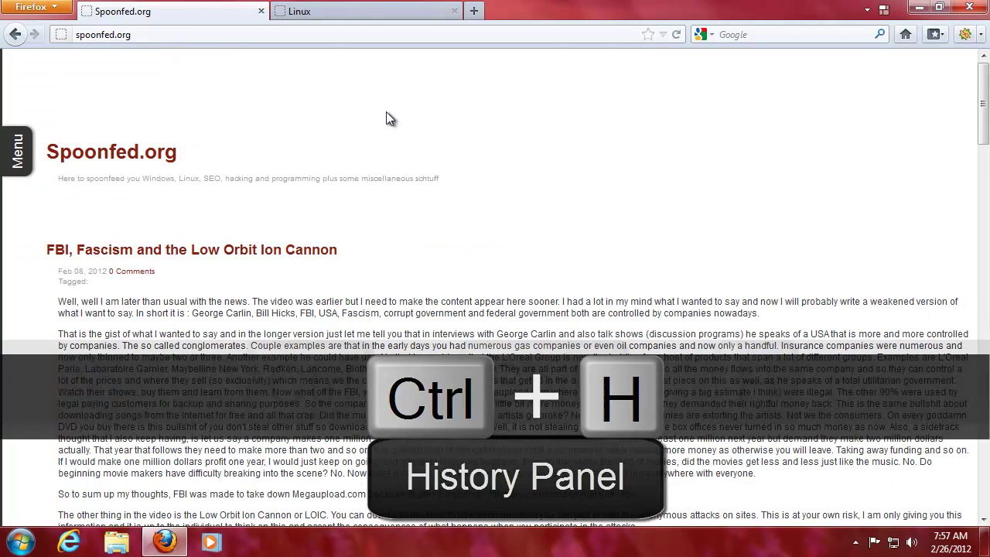
key(ctrl+shift+h)
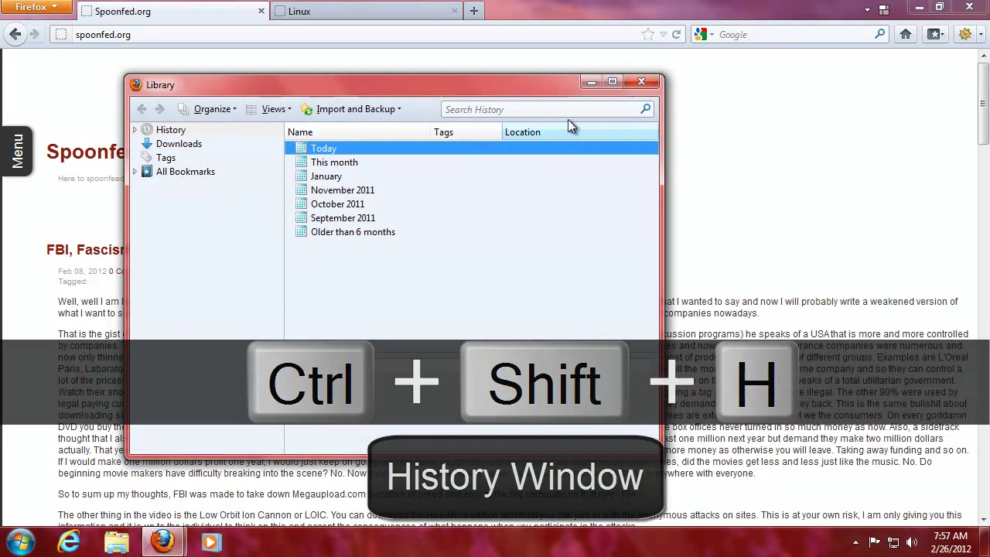
click(641, 81)
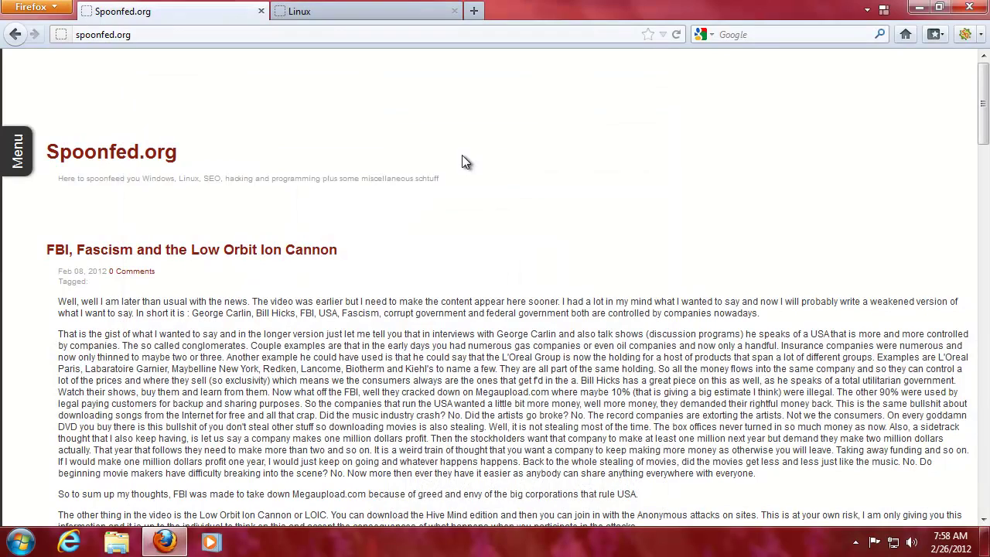
- Clear the VirtualBox download from the downloads window and close it
key(ctrl+j)
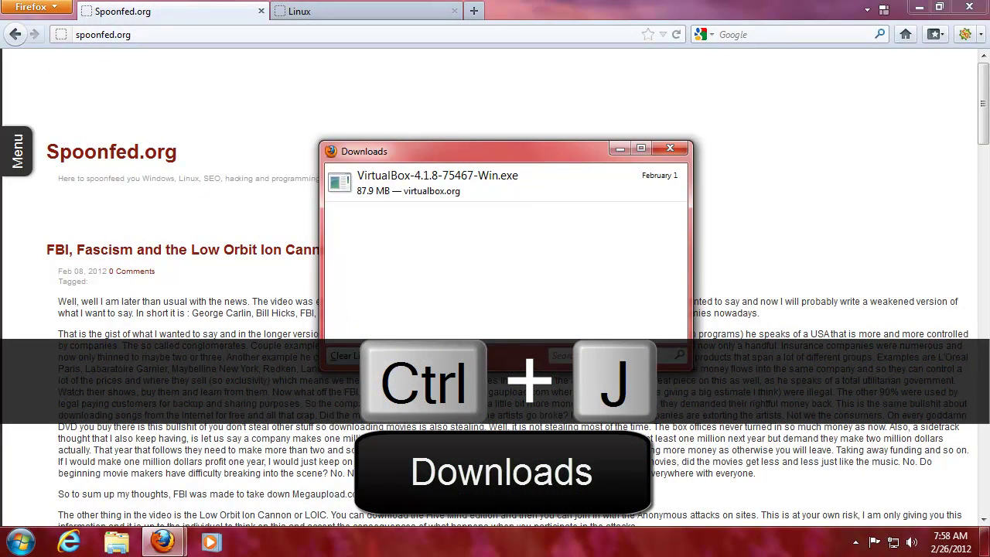
click(344, 356)
click(669, 148)
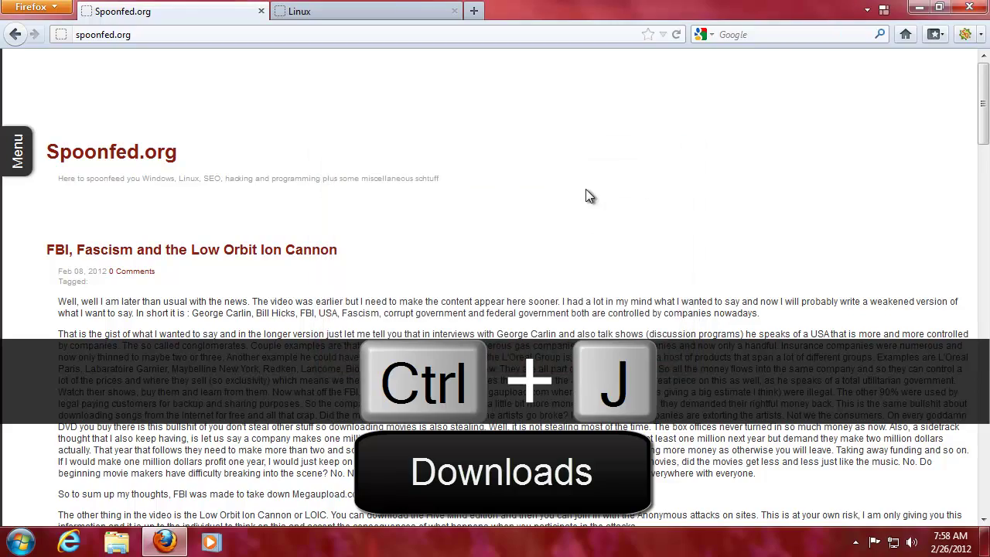
- Try the Error Console and history Library, ending with the Error Console open
key(ctrl+shift+j)
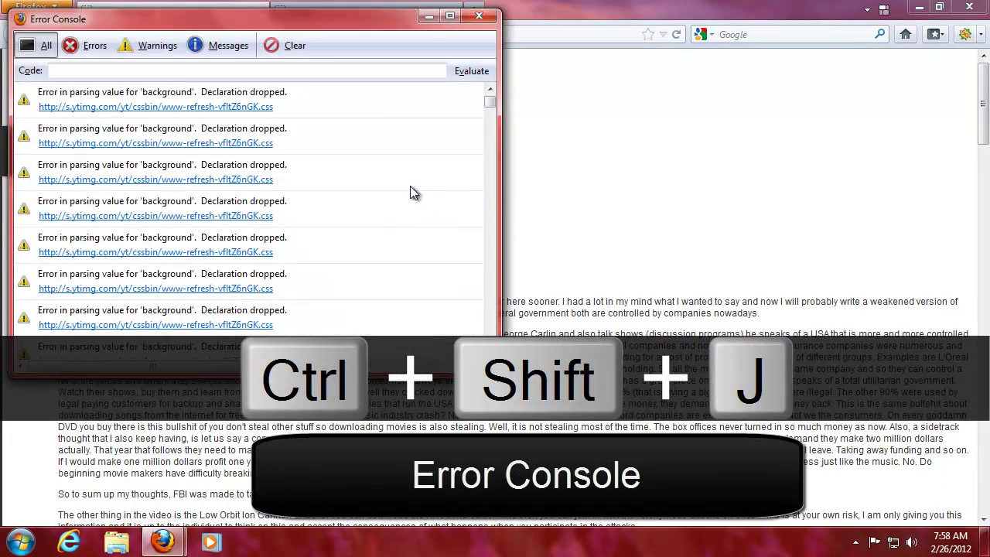
drag(368, 23, 564, 101)
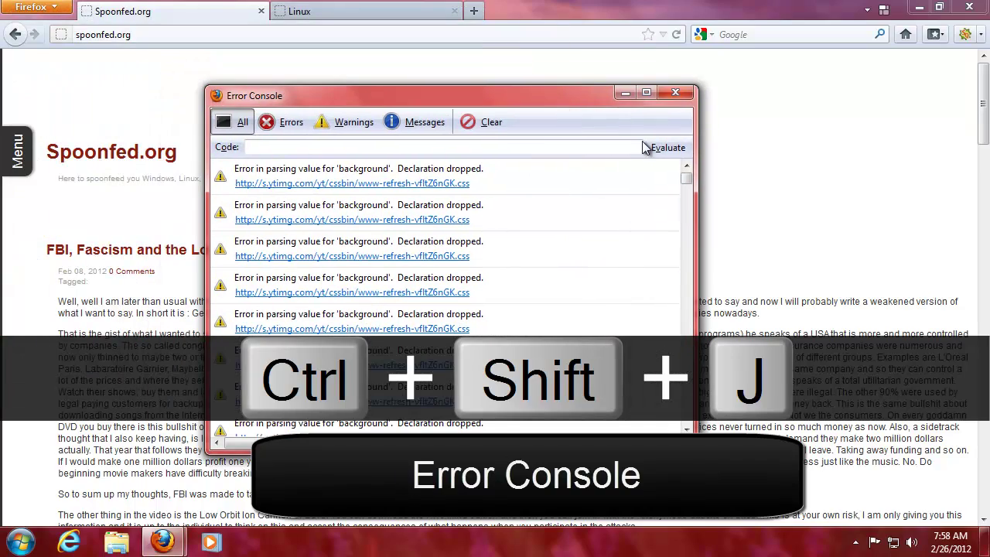
click(676, 93)
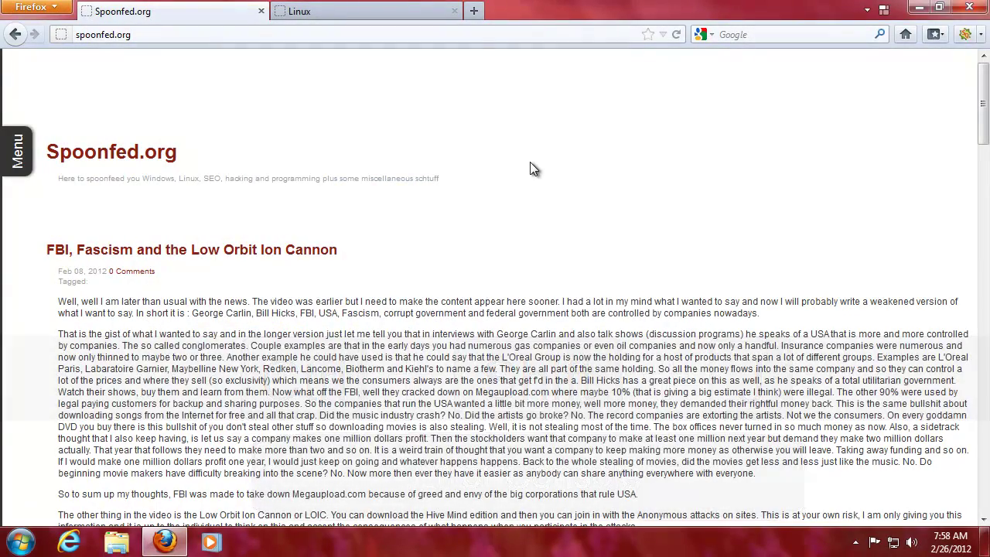
key(ctrl+shift+h)
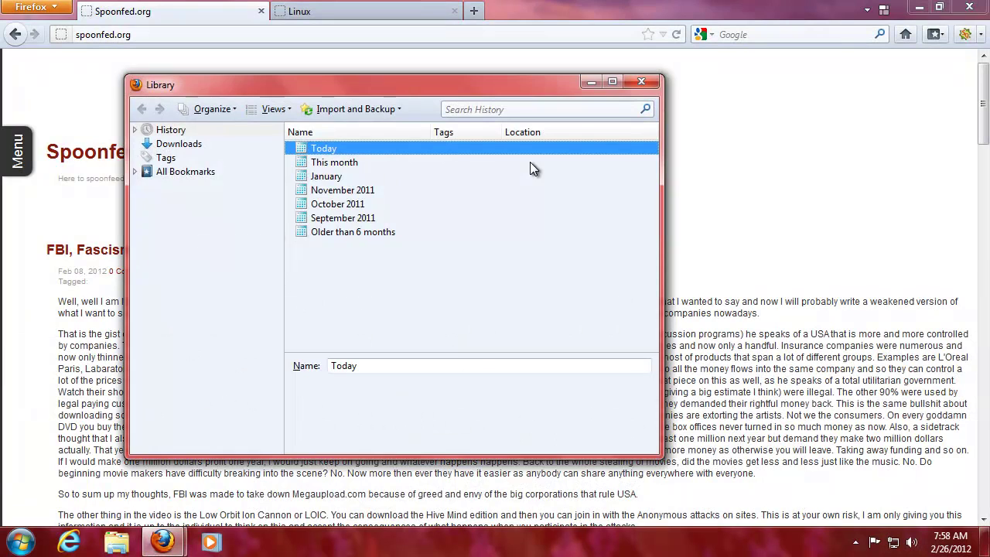
click(642, 82)
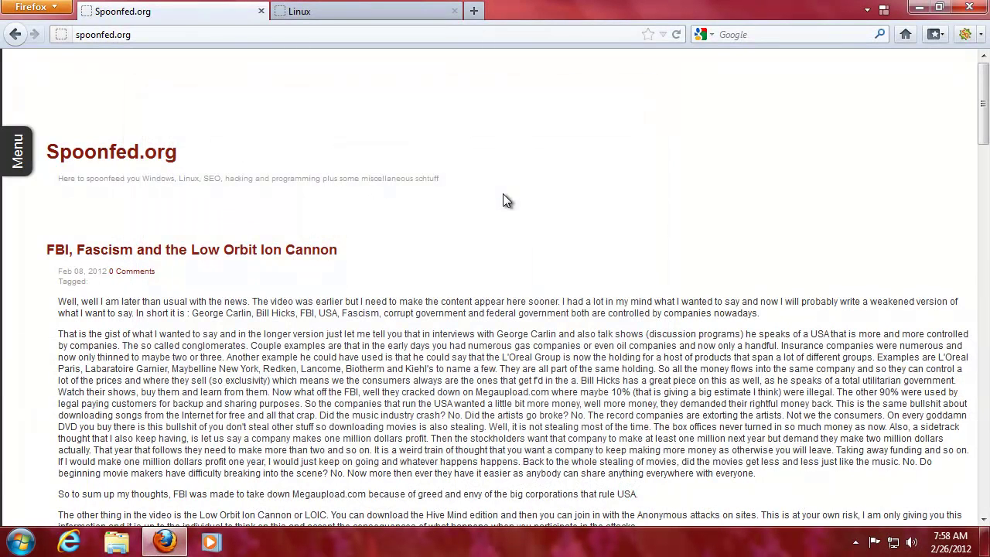
key(ctrl+shift+j)
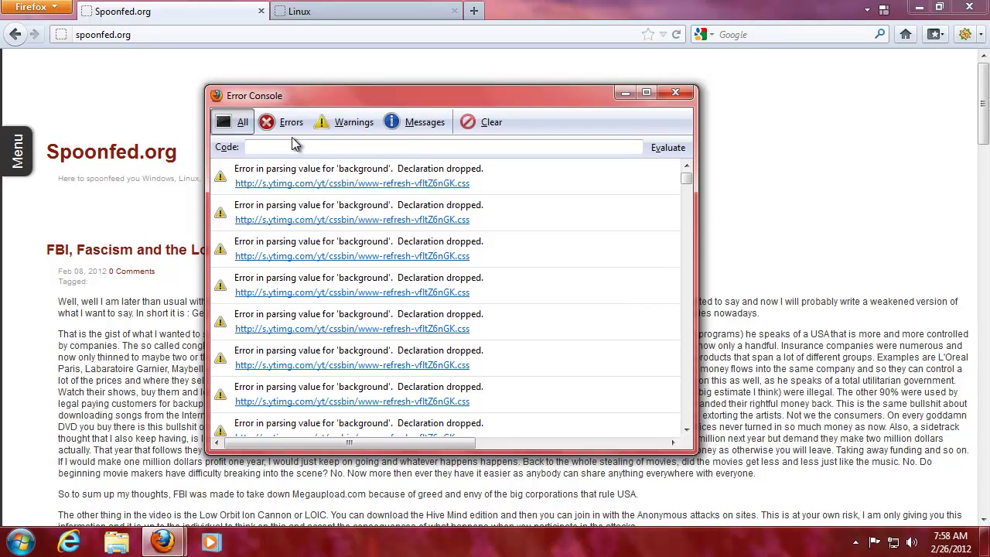
- Clear and close the Error Console, then reload the Spoonfed.org page
click(485, 123)
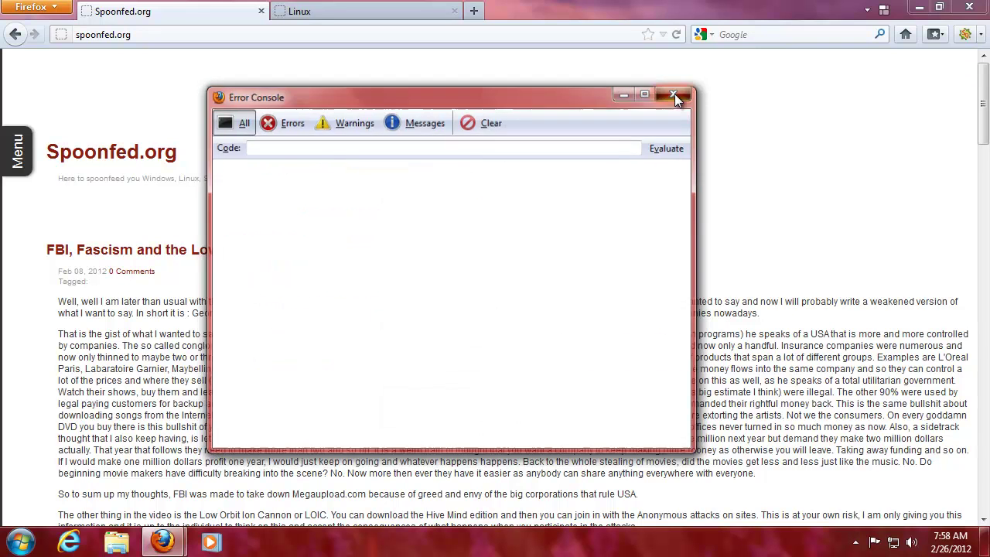
click(675, 93)
click(180, 35)
key(Return)
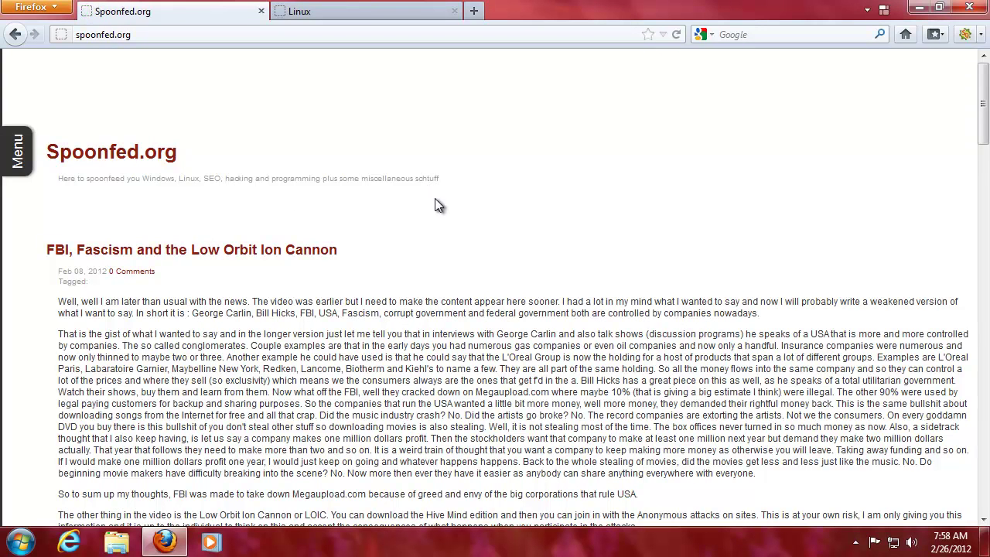
- Reopen the Error Console, view the warned stylesheet's source, then close the console
key(ctrl+shift+j)
click(457, 216)
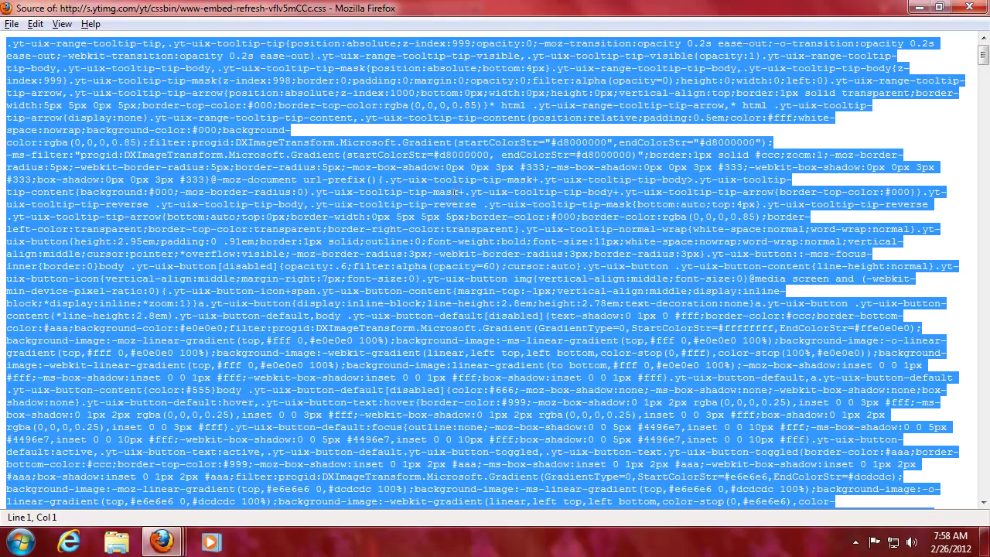
click(969, 7)
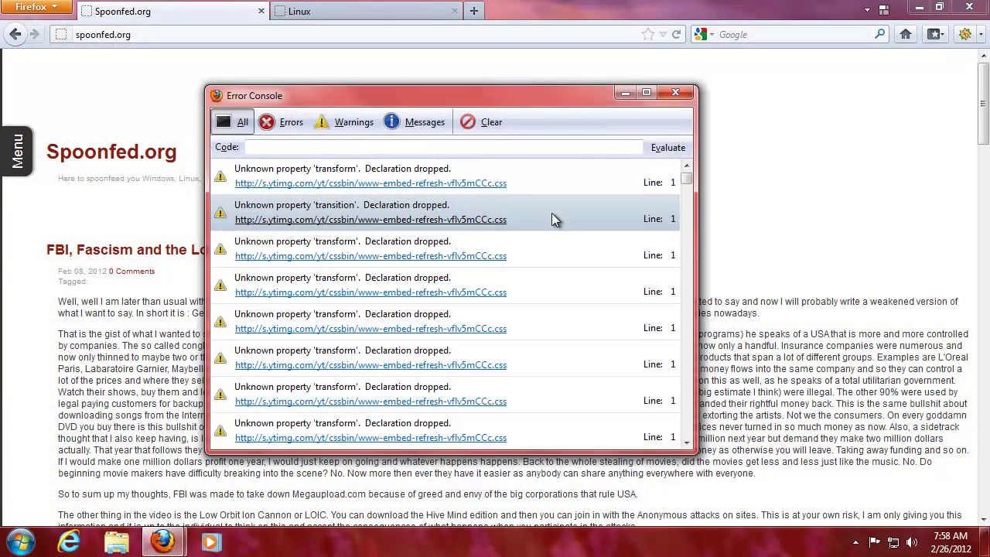
drag(687, 178, 690, 445)
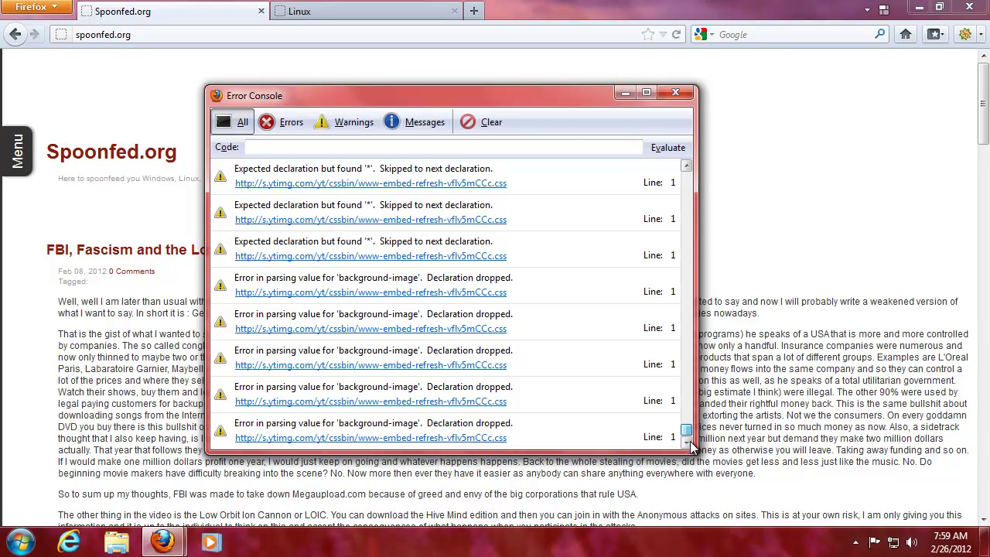
drag(687, 431, 684, 328)
drag(689, 186, 691, 153)
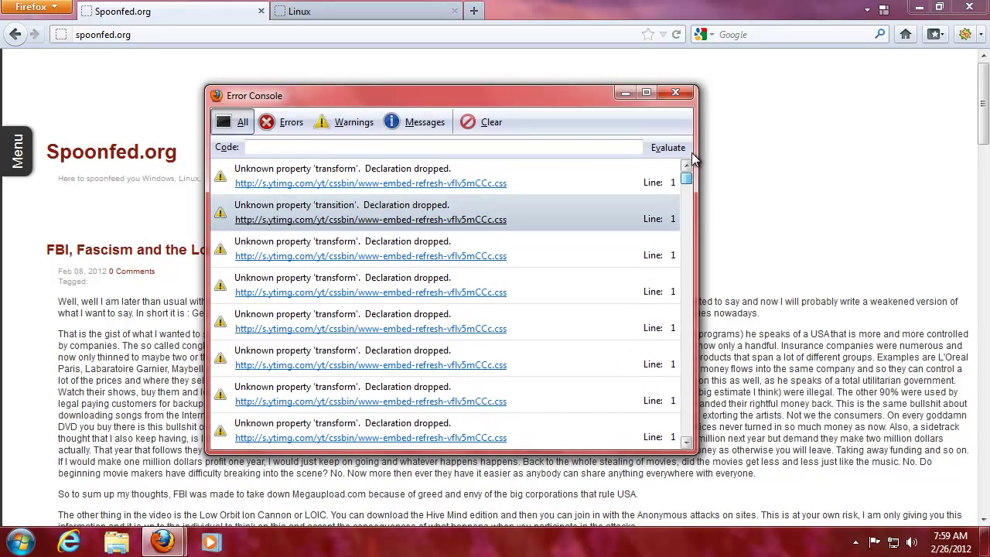
click(675, 94)
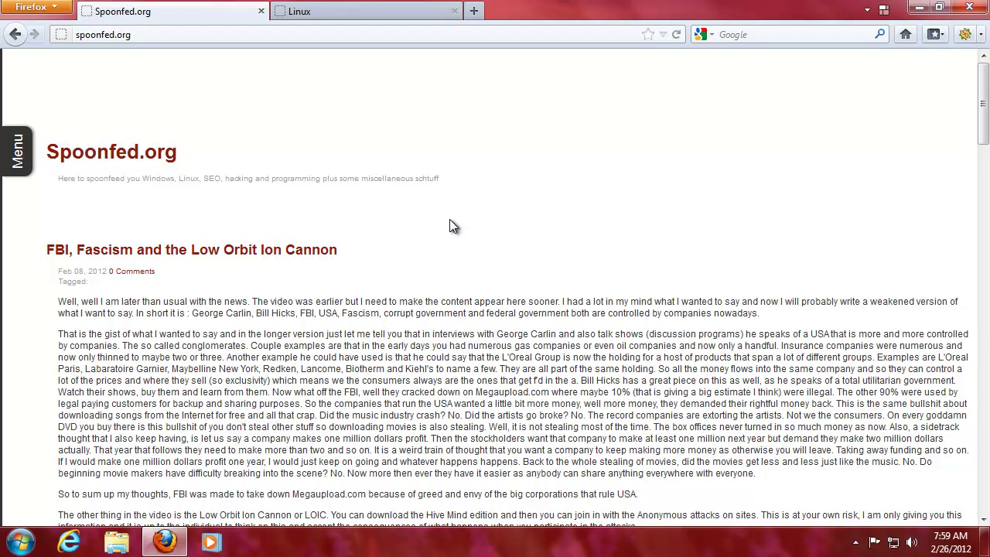
key(ctrl+shift+h)
click(167, 144)
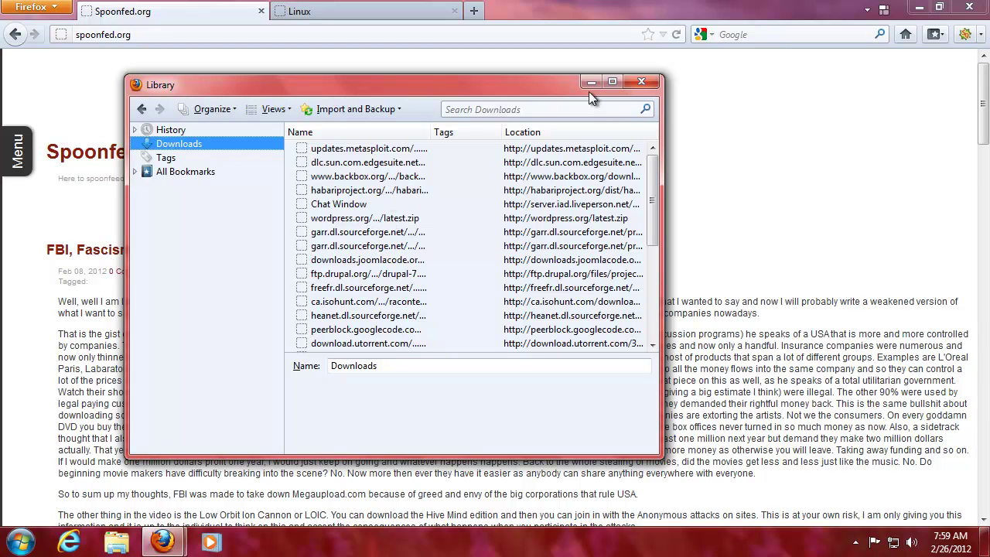
click(640, 83)
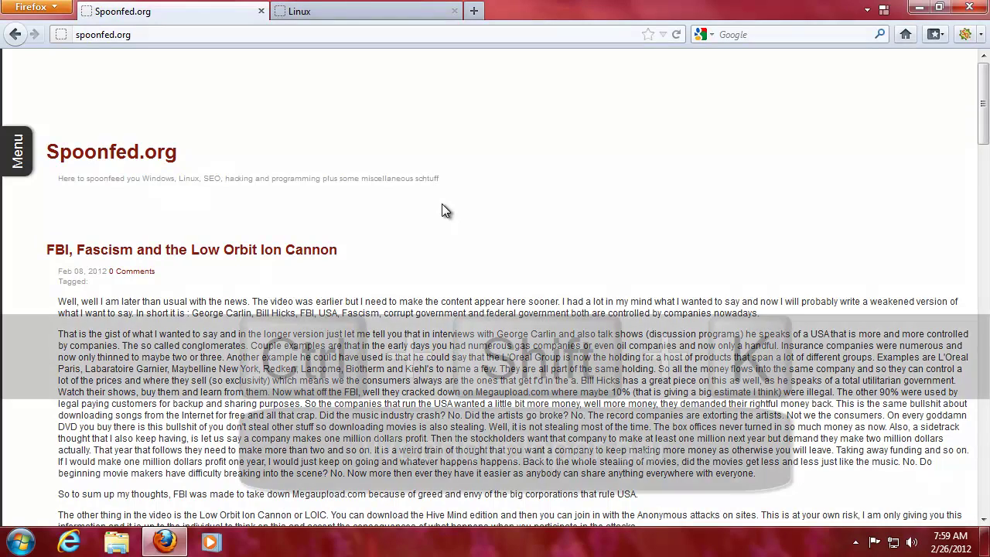
key(ctrl+shift+k)
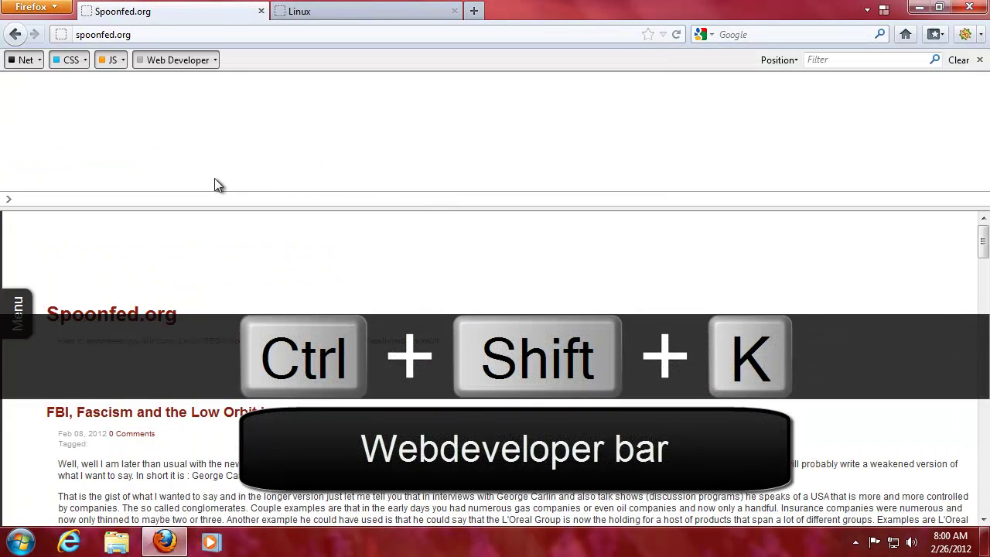
text(java)
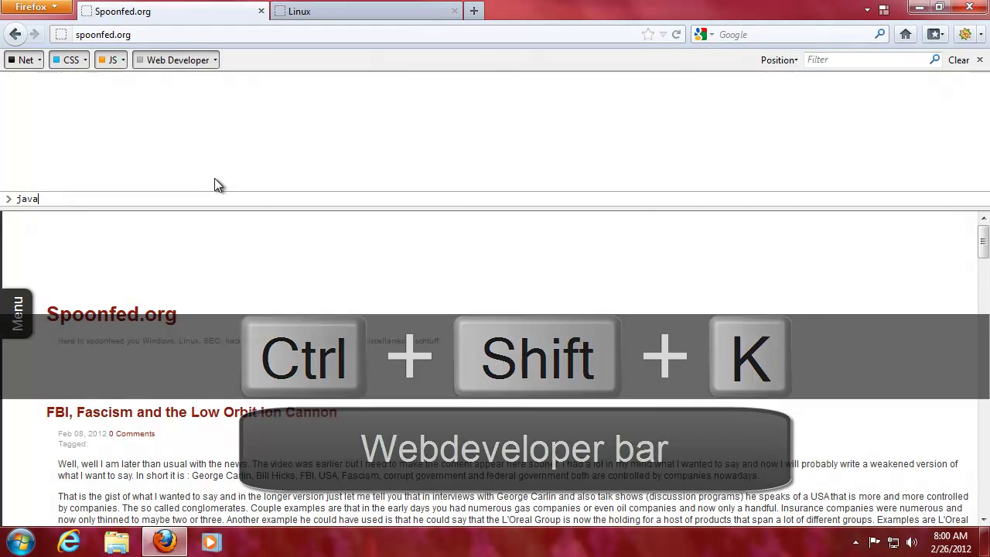
text(script:)
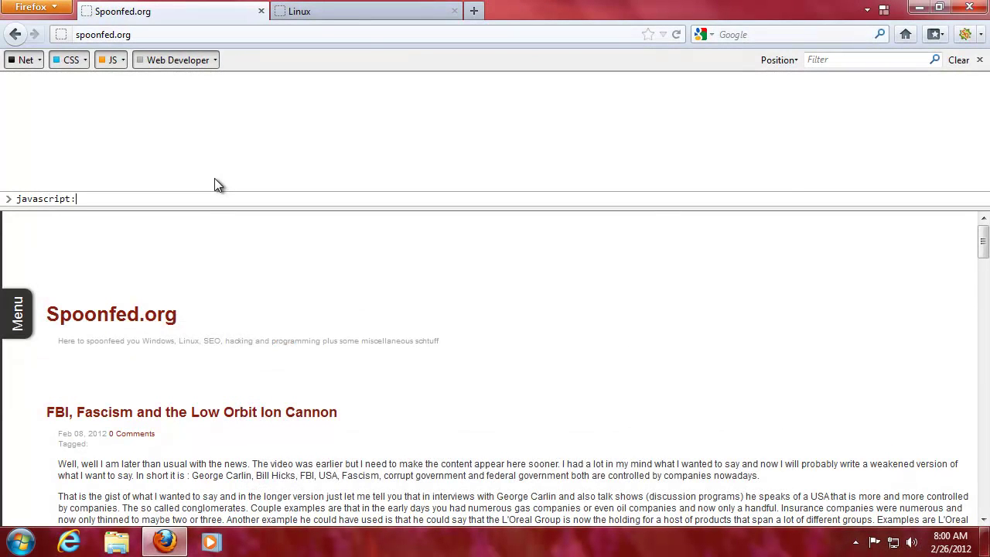
text(alert('W00t'))
key(Return)
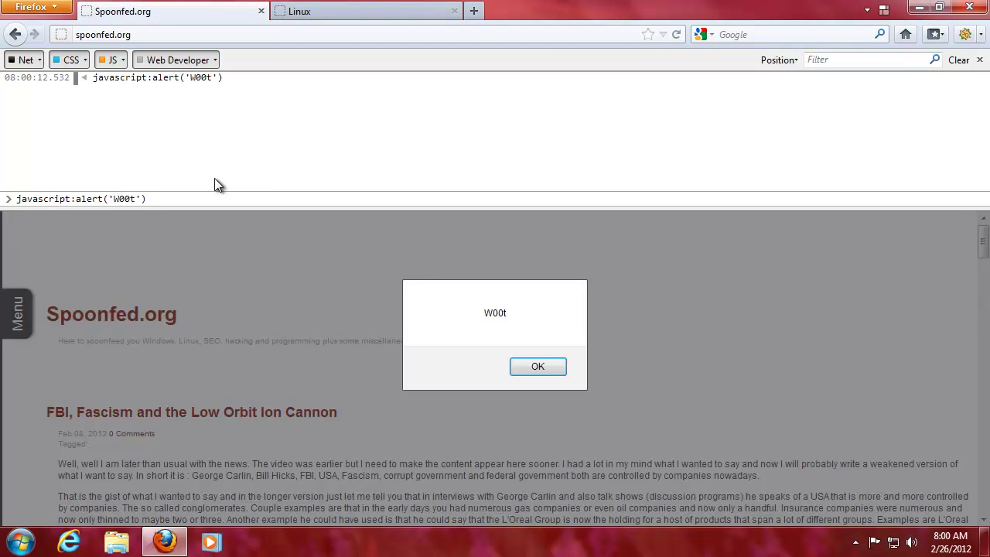
click(535, 367)
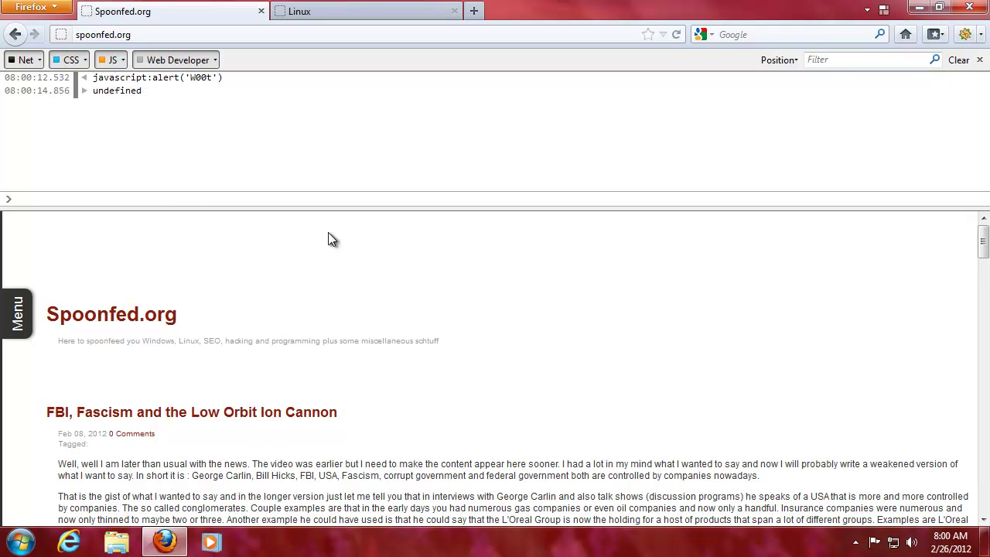
key(F12)
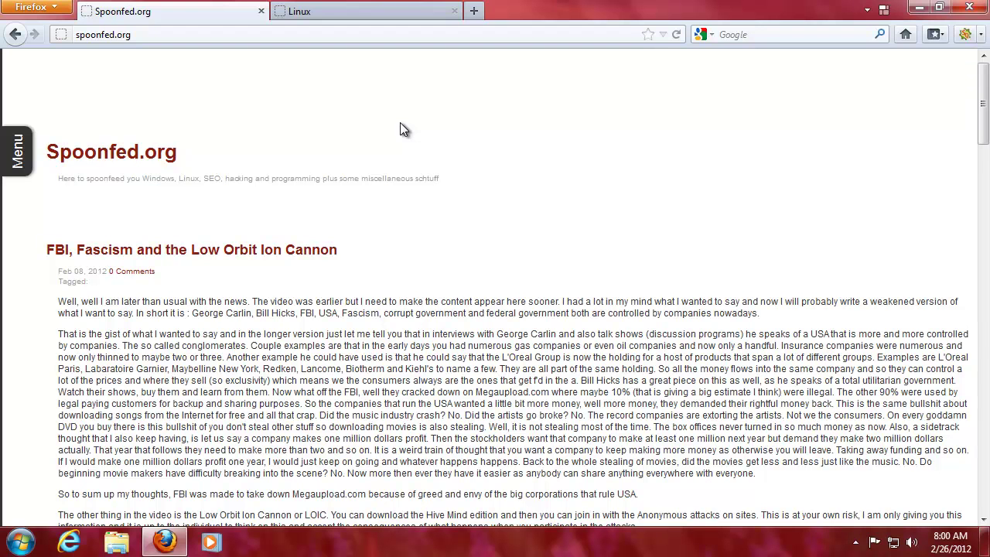
- Open the JavaScript Scratchpad with Shift+F4 and position it near the screen centre
key(shift+F4)
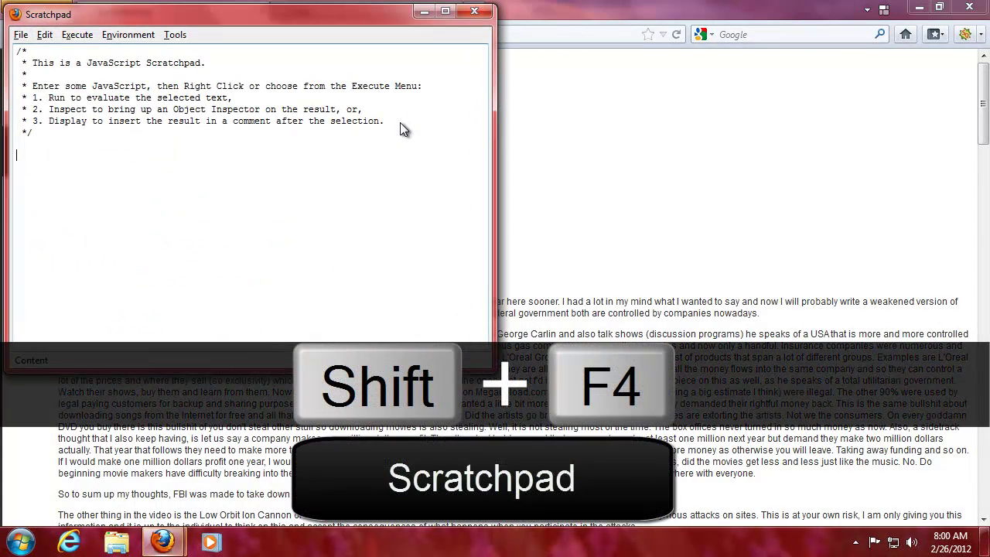
drag(353, 15, 502, 85)
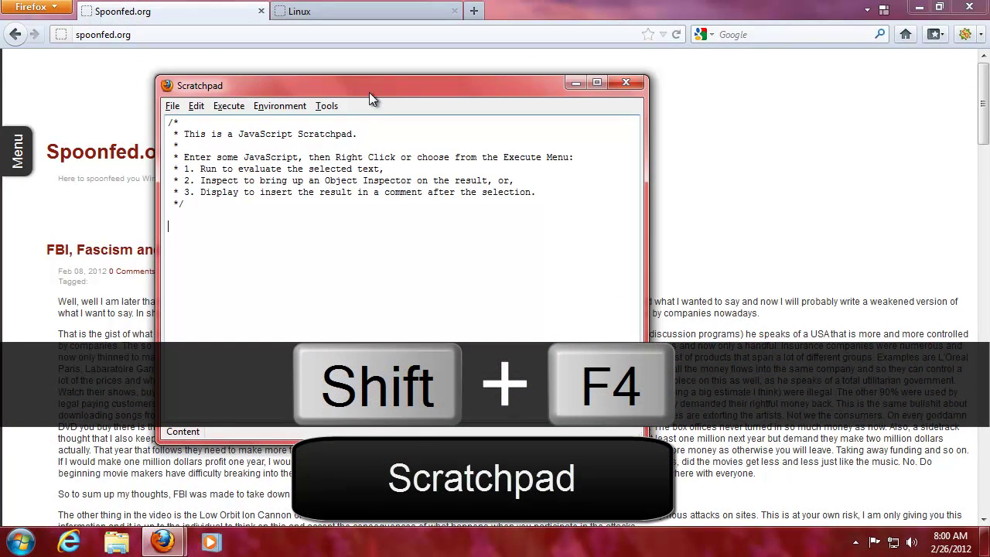
drag(369, 92, 355, 70)
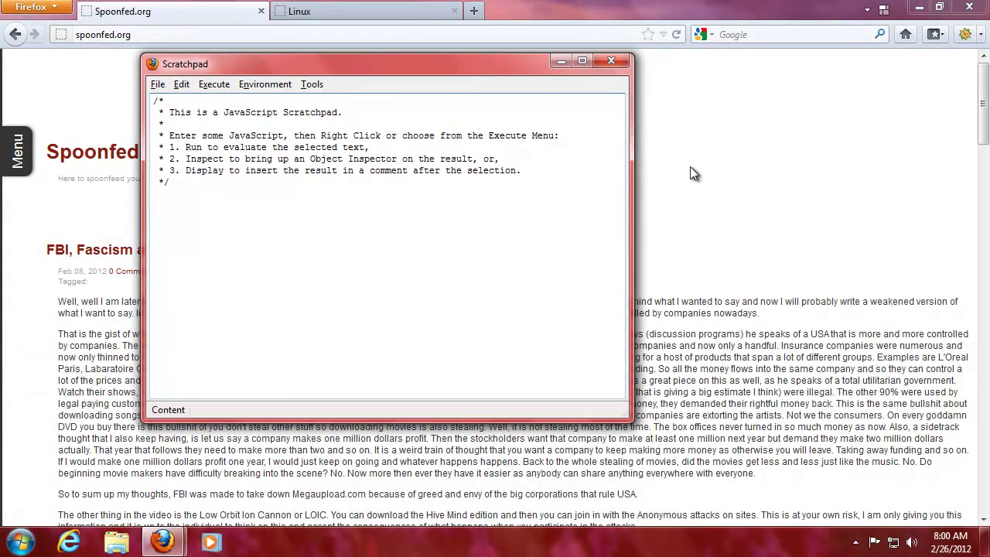
- Try Run and Inspect on the first instruction line, then view its Run/Inspect/Display context menu
key(ctrl+r)
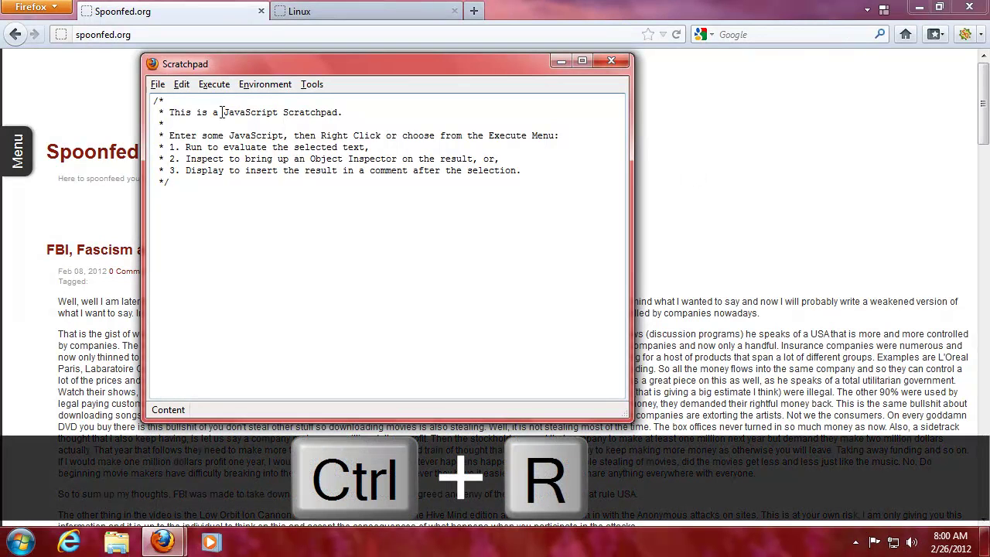
drag(166, 147, 374, 147)
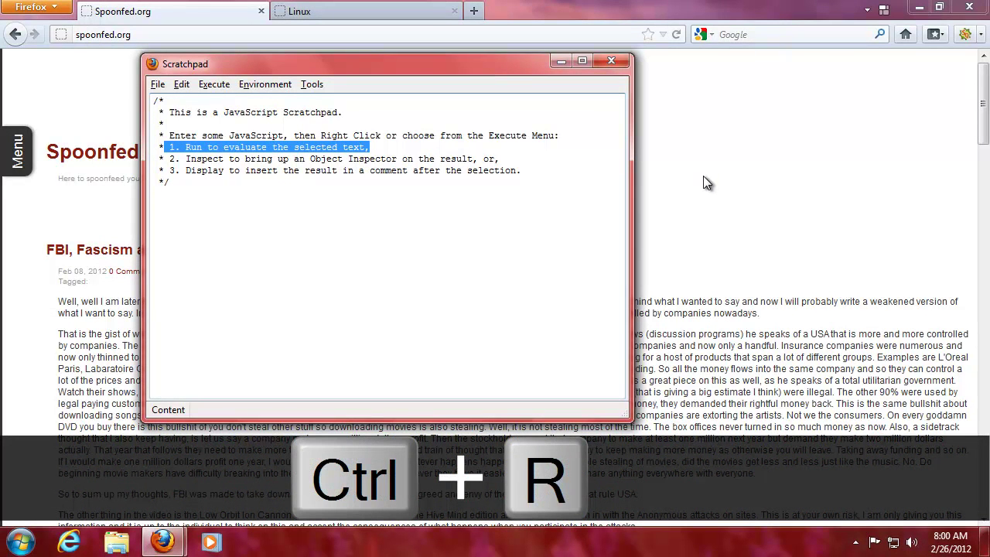
key(ctrl+i)
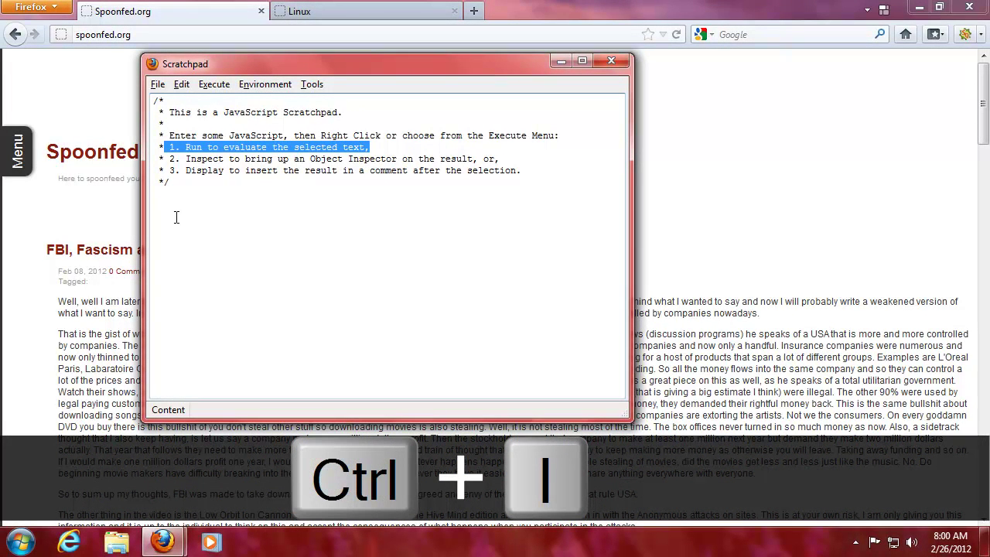
right_click(170, 218)
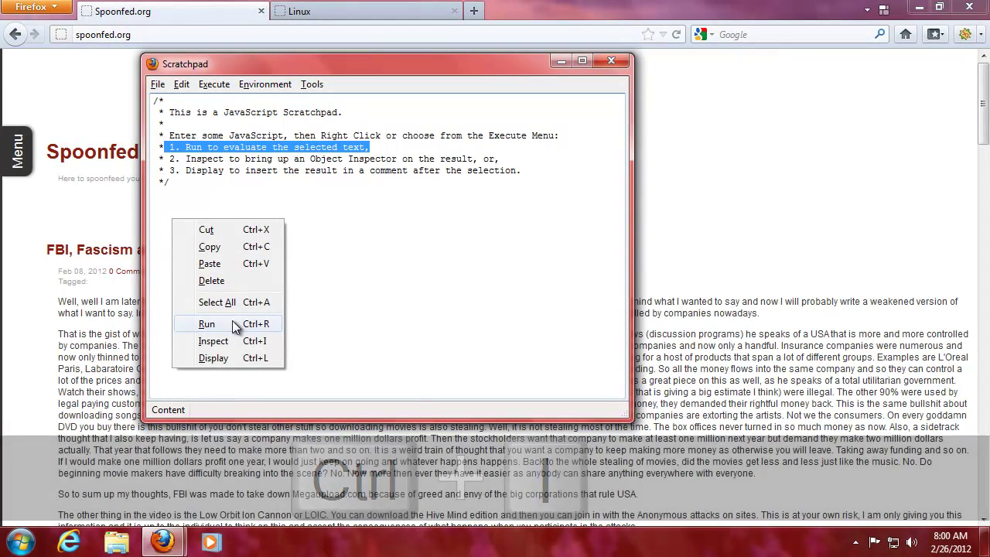
click(298, 211)
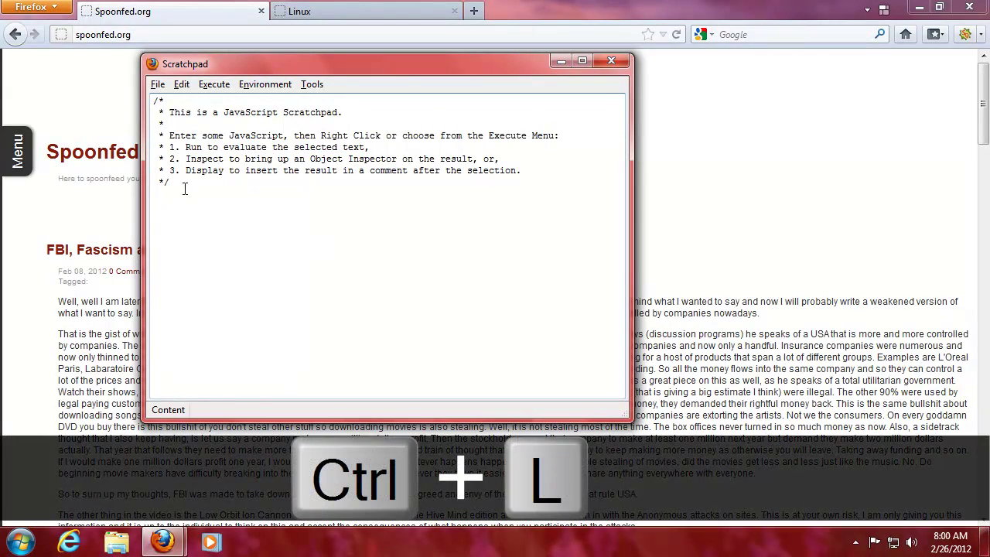
- Run alert('W00t') in Scratchpad twice, dismissing each W00t alert, then bring Scratchpad back
text(alert('W00t)
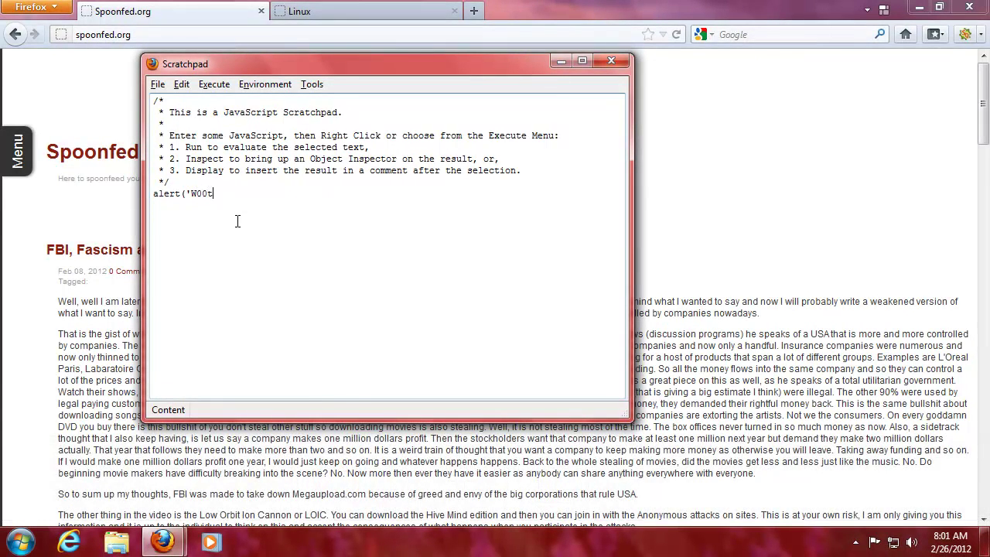
text('))
key(ctrl+r)
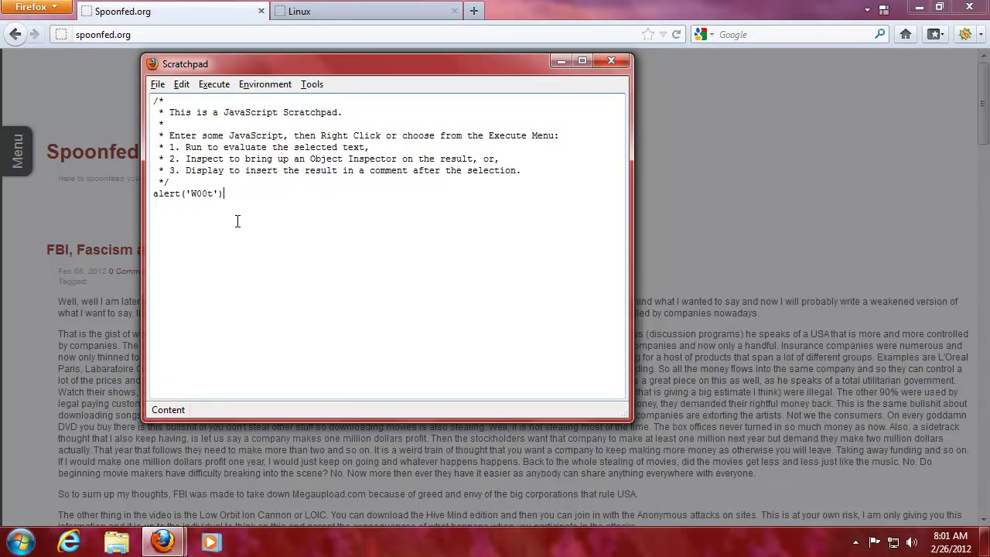
mouse_move(353, 67)
mouse_down()
mouse_move(477, 354)
mouse_move(351, 79)
mouse_up()
click(477, 258)
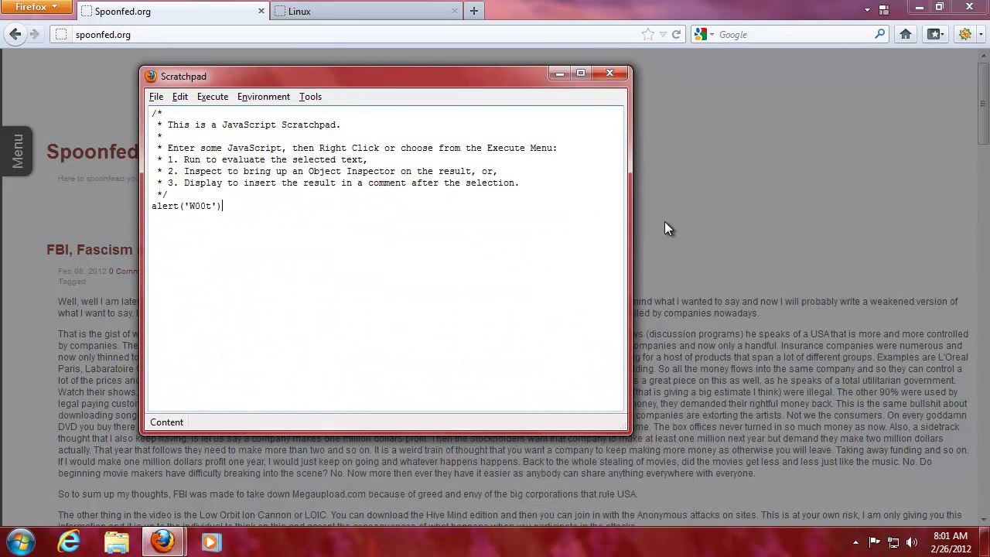
key(ctrl+r)
click(540, 260)
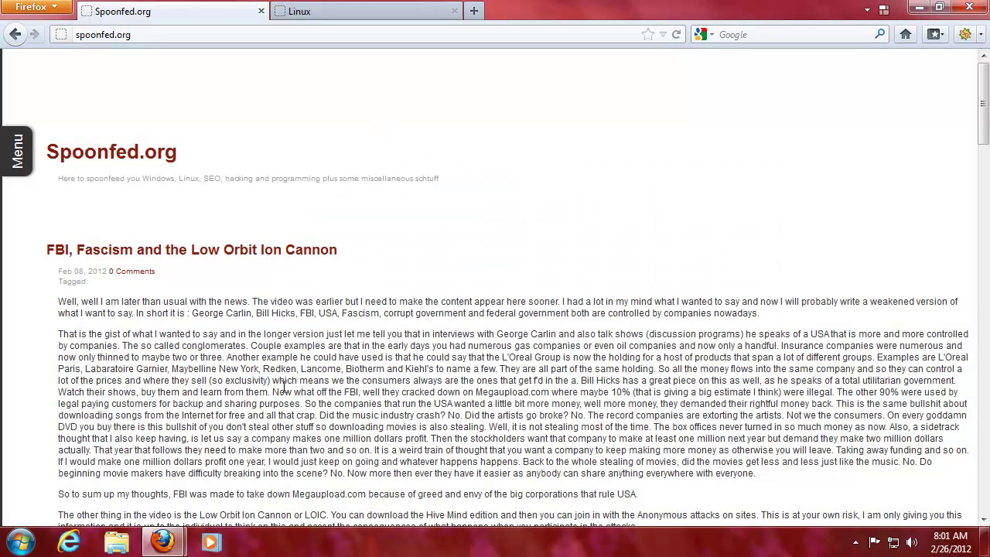
mouse_move(163, 542)
click(237, 463)
- Replace the code with alert('w00t'), then run it twice and dismiss each w00t alert
key(BackSpace)
key(BackSpace)
key(BackSpace)
key(BackSpace)
key(BackSpace)
key(BackSpace)
key(BackSpace)
key(BackSpace)
key(BackSpace)
key(BackSpace)
key(BackSpace)
key(BackSpace)
key(BackSpace)
text(a)
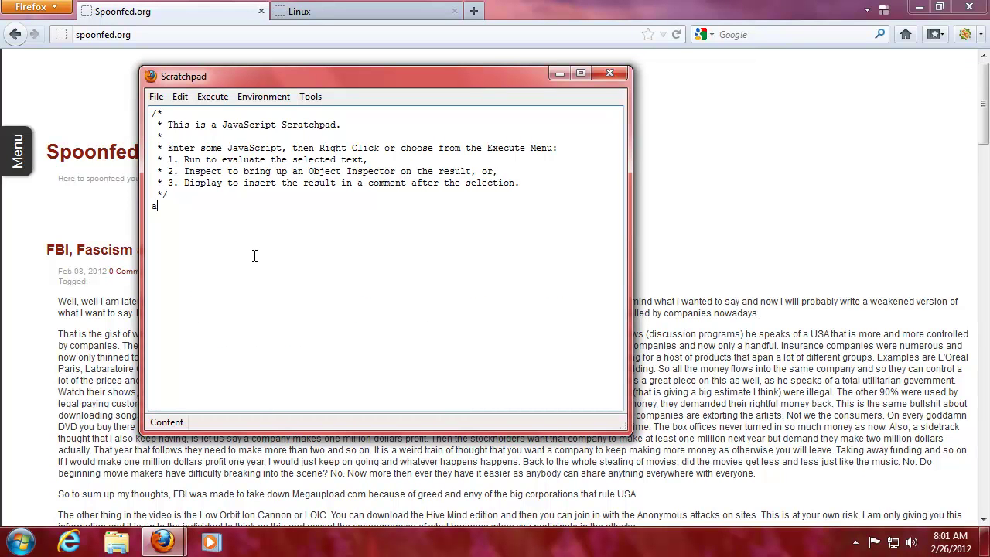
text(lert('w00t'))
key(ctrl+r)
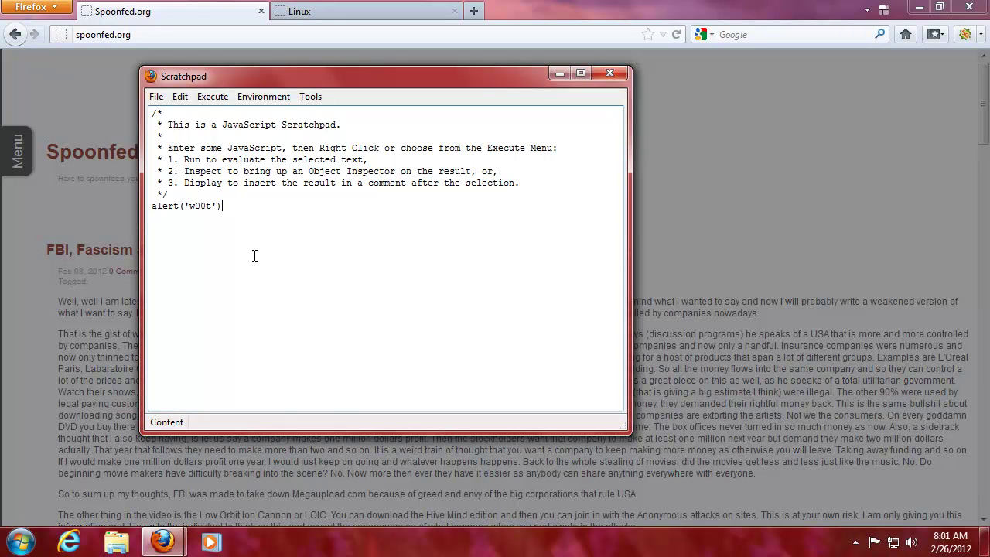
drag(473, 77, 495, 349)
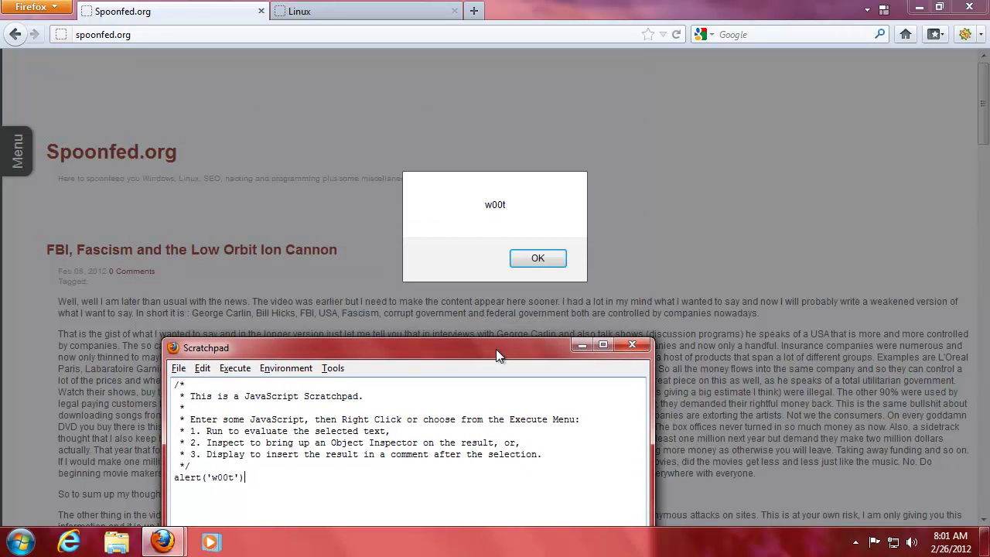
click(535, 259)
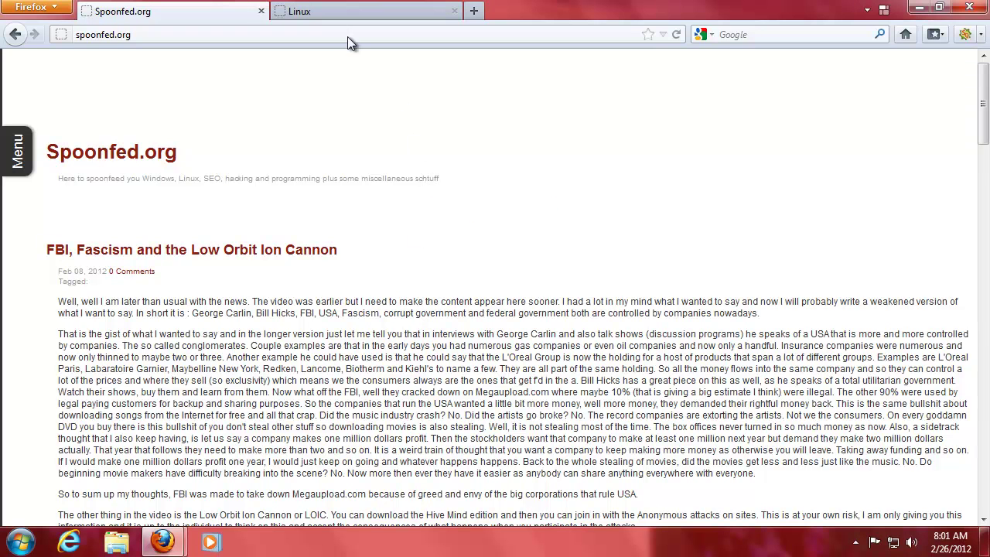
mouse_move(162, 541)
click(232, 441)
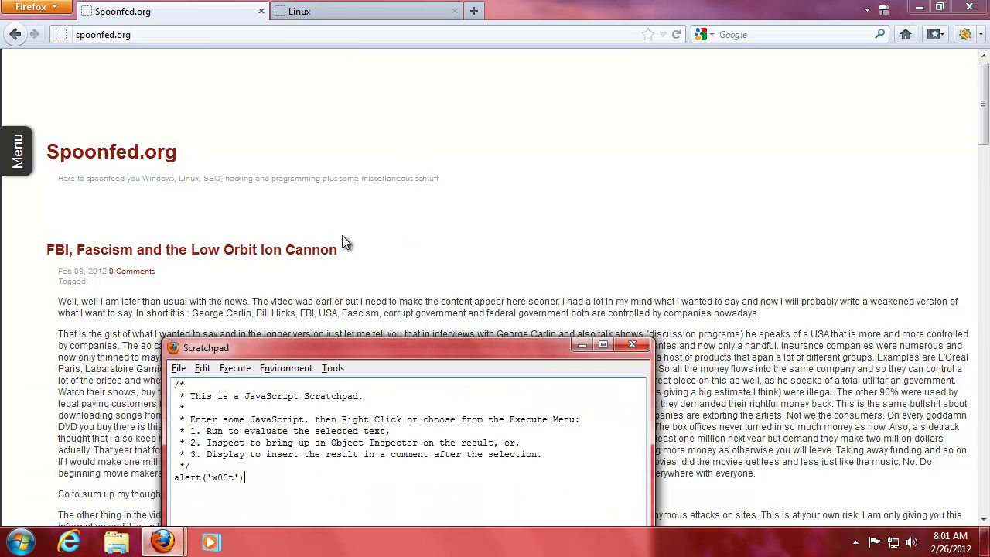
drag(379, 343, 349, 108)
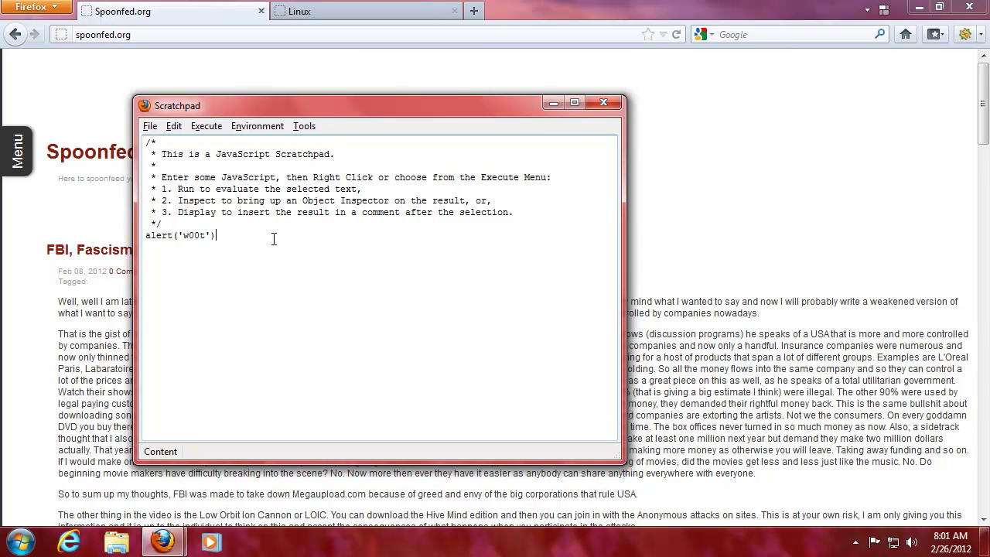
key(ctrl+r)
drag(362, 105, 435, 288)
click(537, 259)
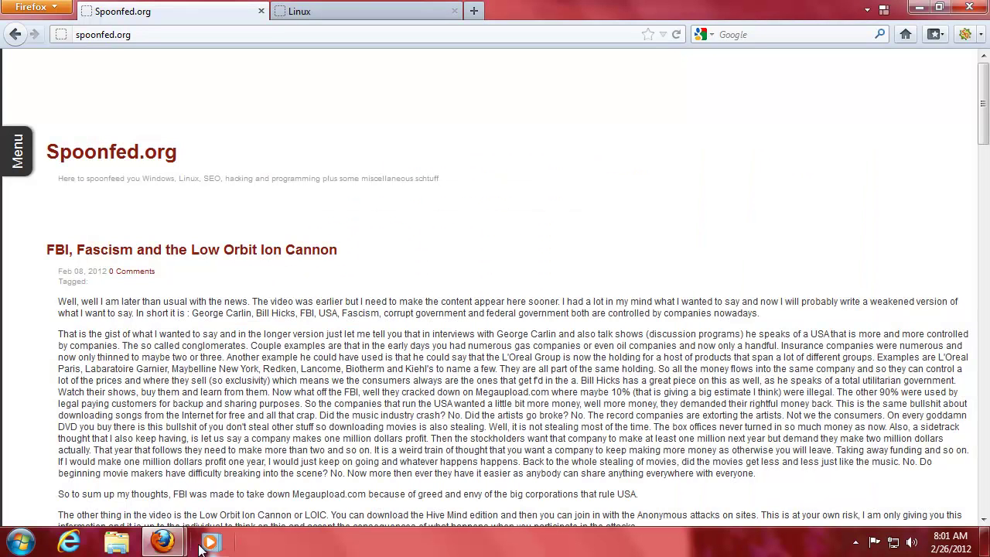
- Bring Scratchpad to the front and select the second and third instruction lines
mouse_move(178, 545)
click(217, 495)
drag(405, 291, 382, 89)
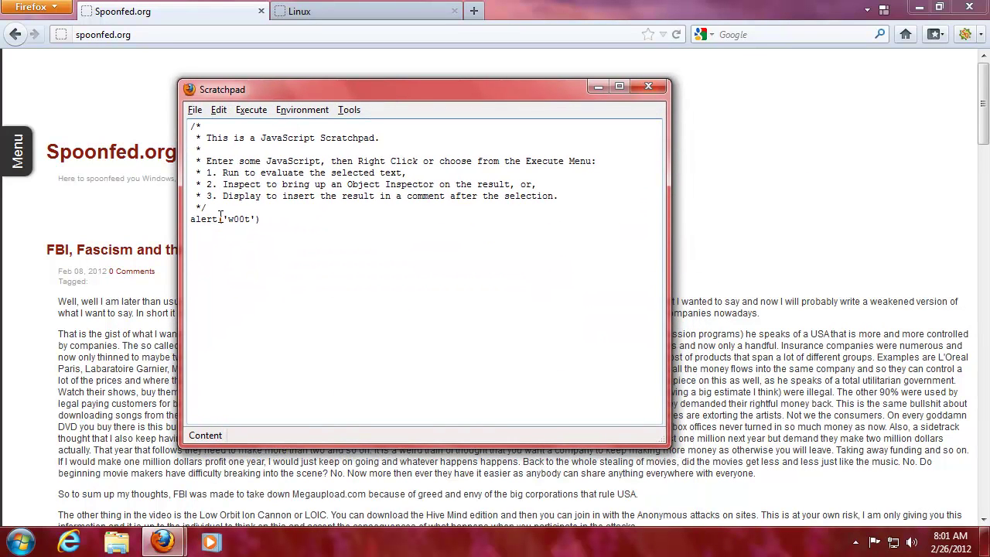
drag(223, 184, 551, 187)
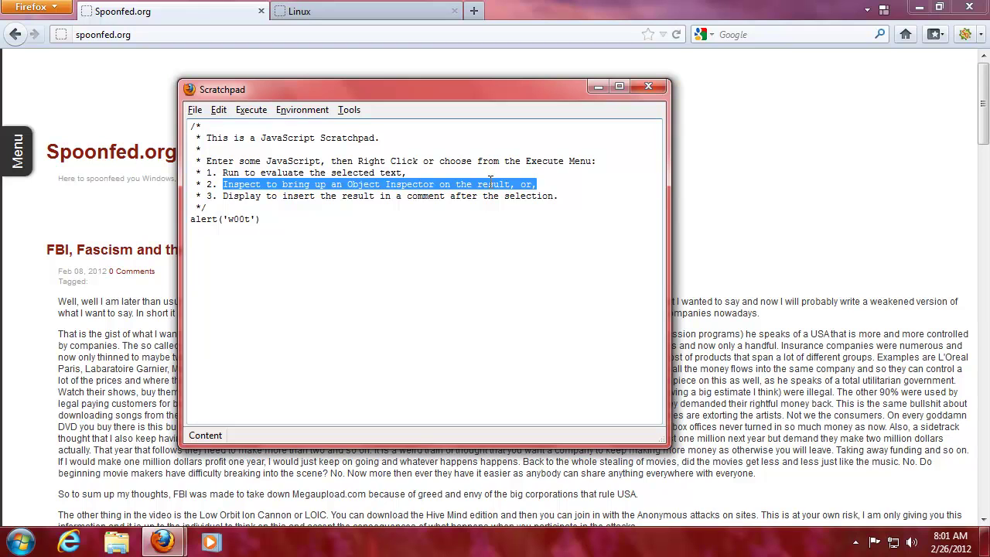
drag(225, 197, 562, 196)
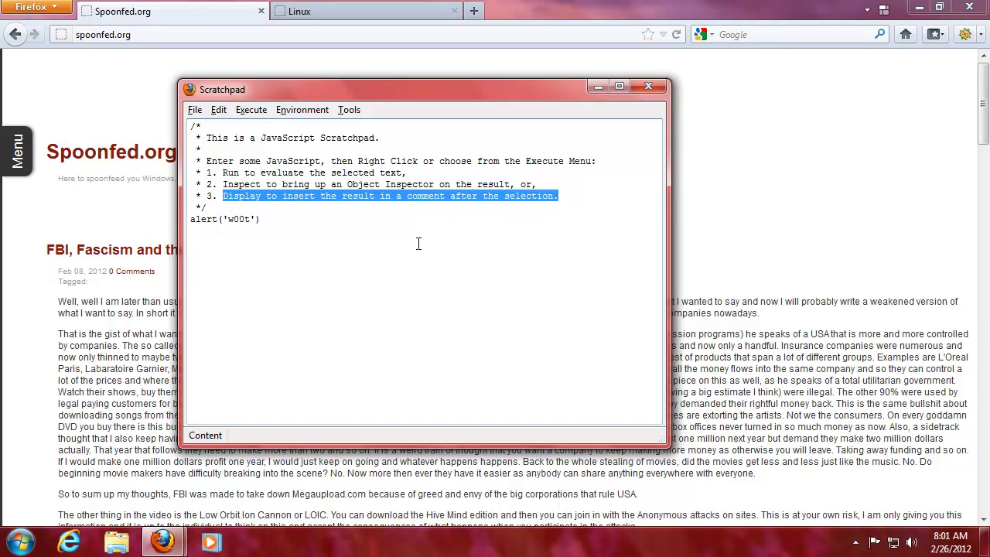
- Delete the alert('w00t') line and close the Scratchpad window
drag(261, 220, 196, 221)
click(287, 220)
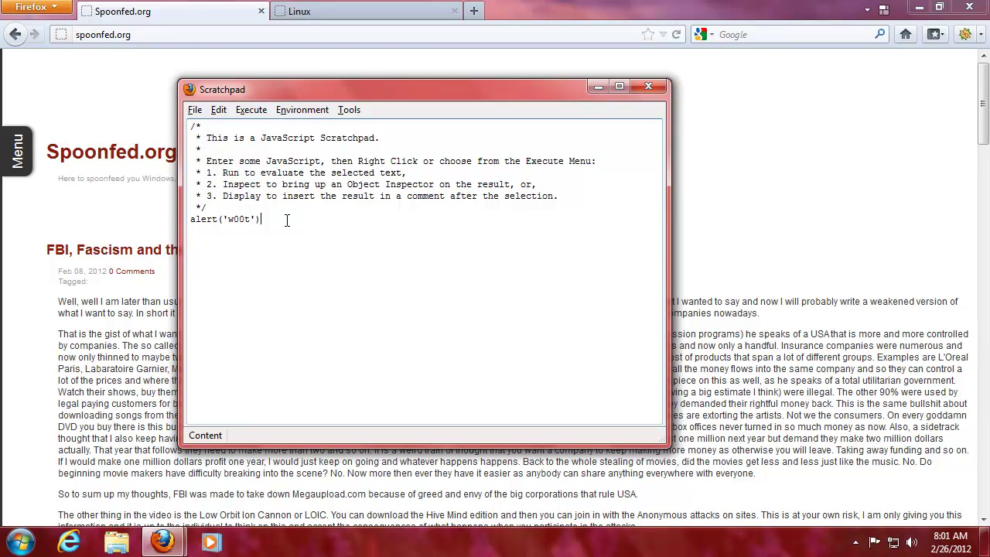
double_click(214, 220)
drag(260, 220, 186, 225)
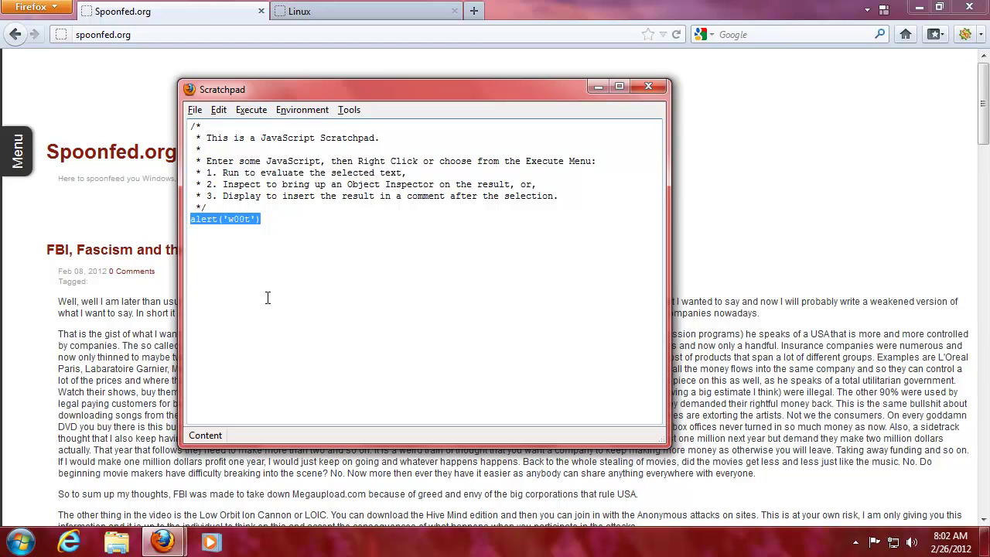
key(Delete)
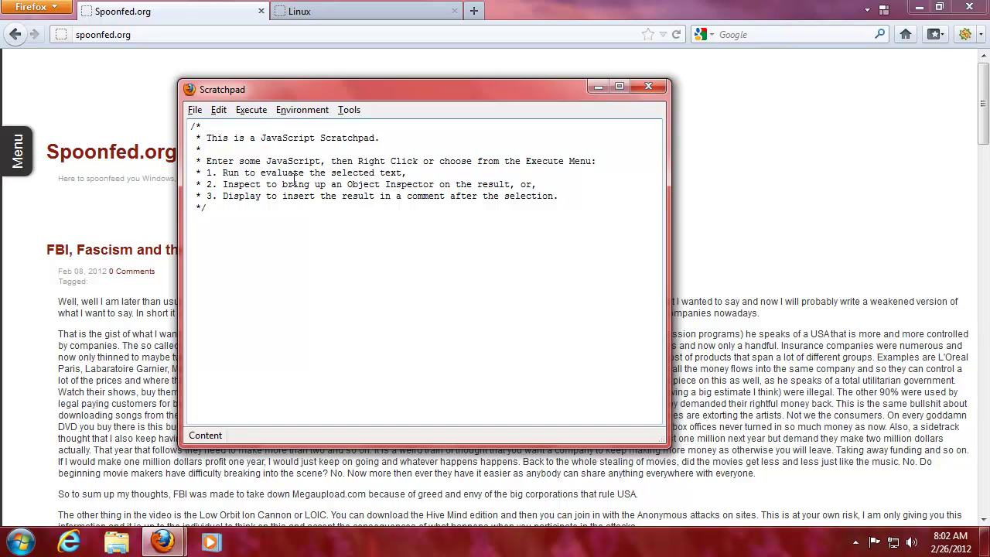
click(650, 87)
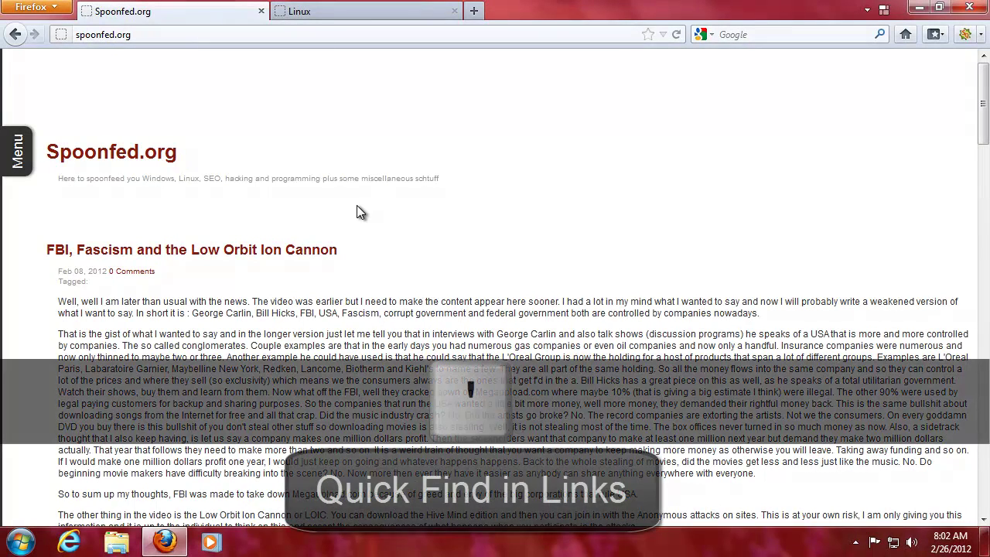
- Run a links-only Quick Find for 'yo' to reach the Commander Keen 2 video link
key(apostrophe)
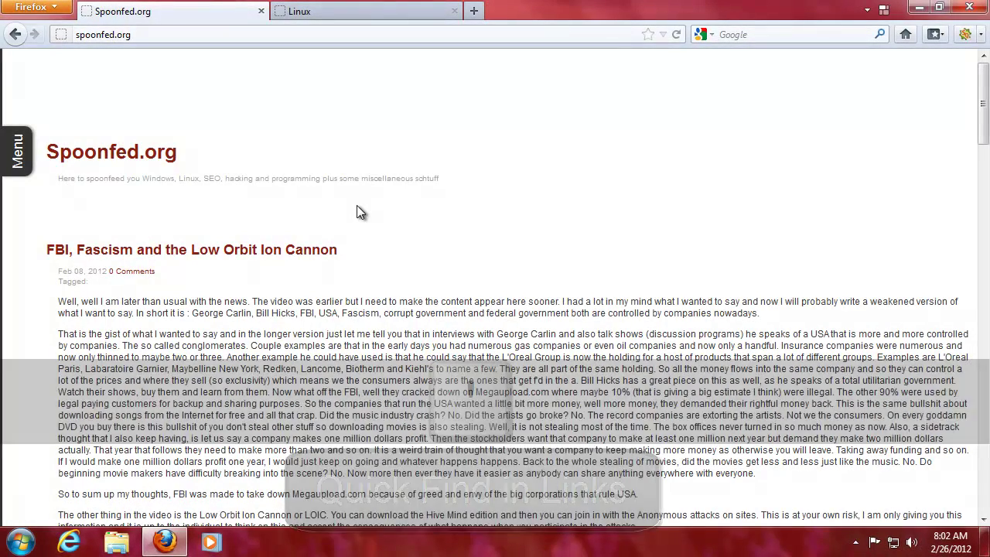
key(apostrophe)
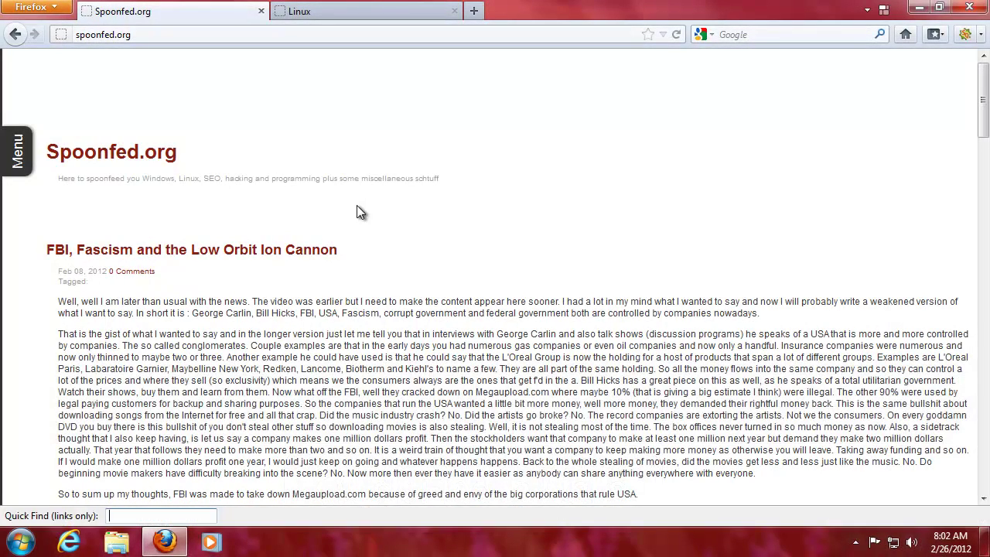
text(yo)
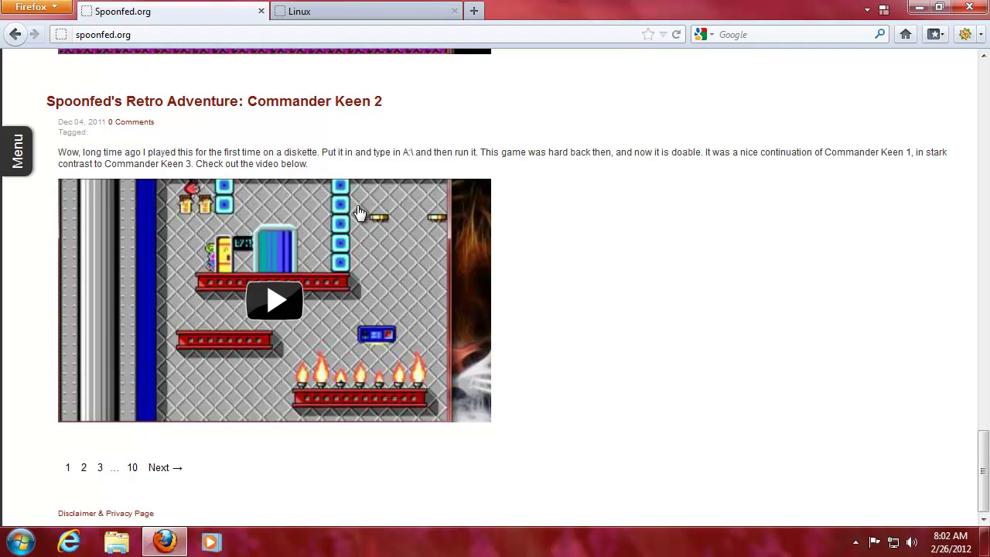
key(slash)
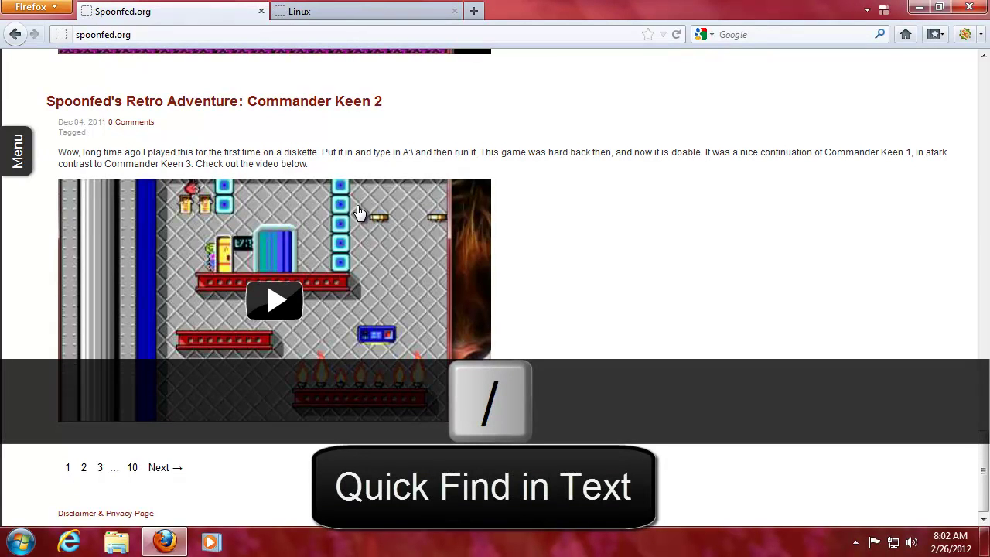
- Quick Find 'youtube', change the search to 'spoonfed', and follow the hacking.spoonfed.org link
key(slash)
text(youtube)
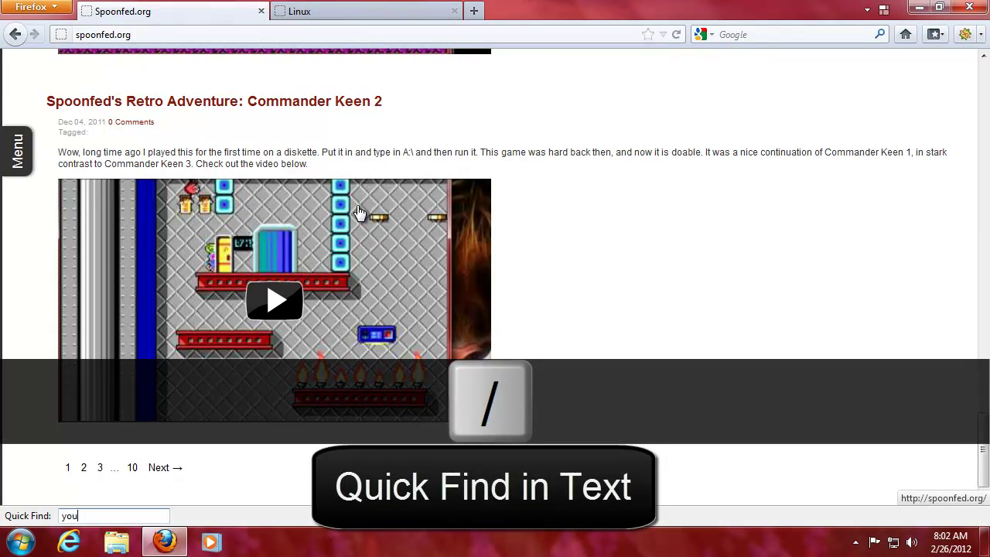
key(BackSpace)
key(BackSpace)
key(BackSpace)
key(BackSpace)
key(BackSpace)
key(BackSpace)
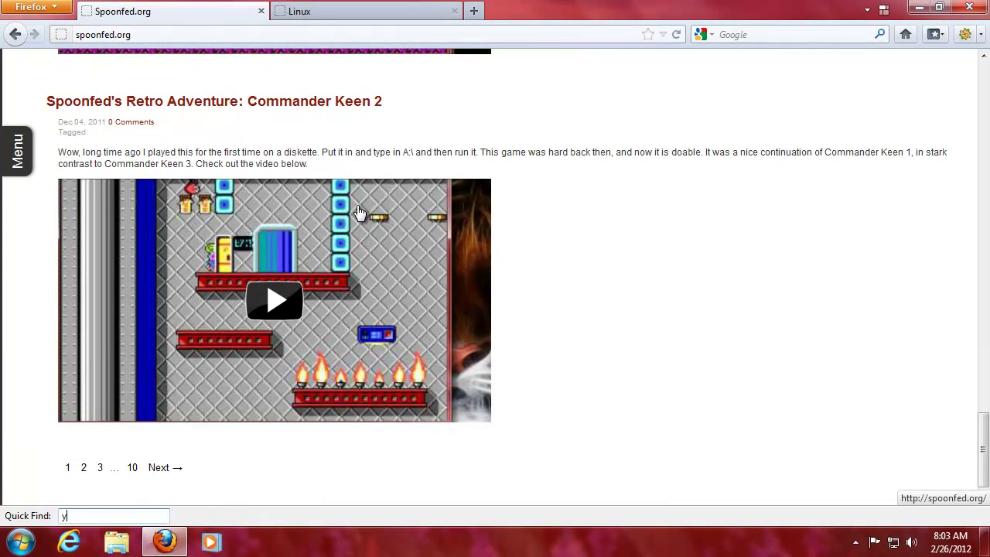
key(BackSpace)
text(spoonfed)
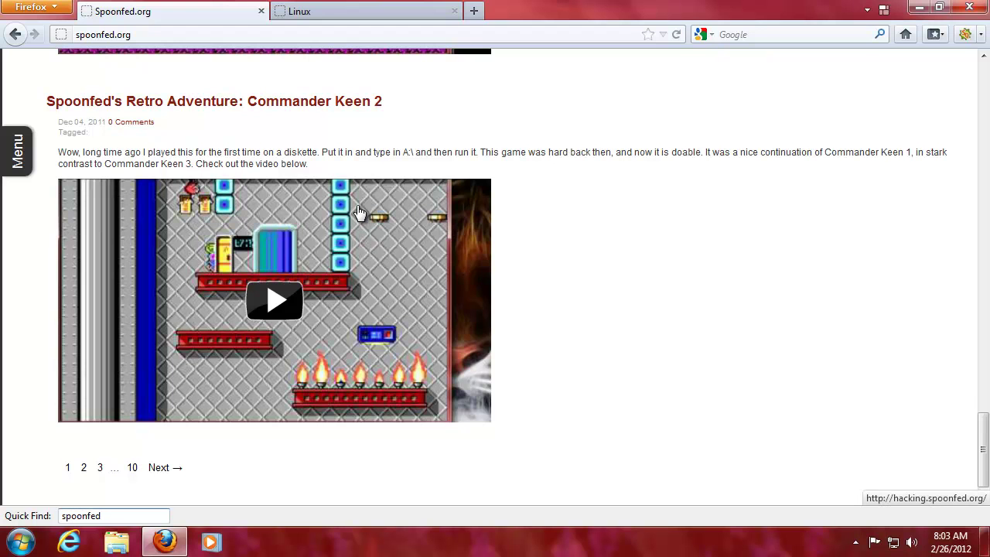
key(Return)
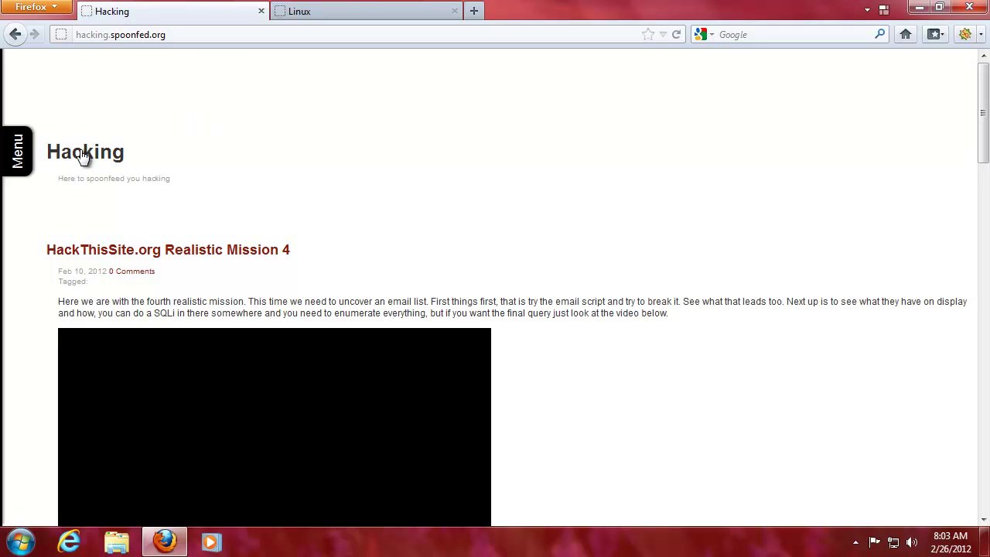
- Remove 'hacking.' from the hacking.spoonfed.org address and load it
click(139, 34)
click(110, 34)
drag(110, 35, 61, 35)
key(Delete)
key(Delete)
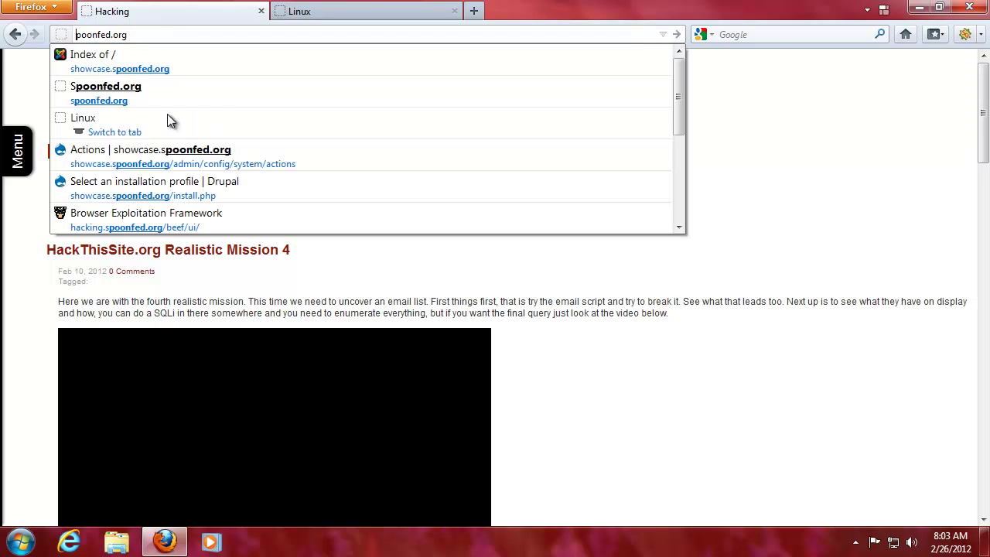
key(Return)
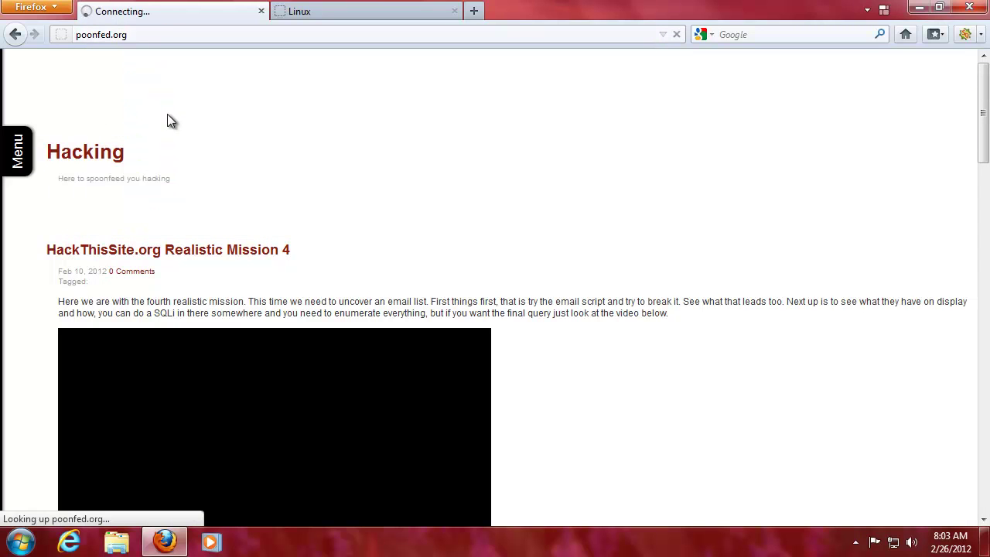
- Fix the mistyped 'poonfed.org' address to spoonfed.org and load it
click(73, 34)
double_click(76, 34)
key(Home)
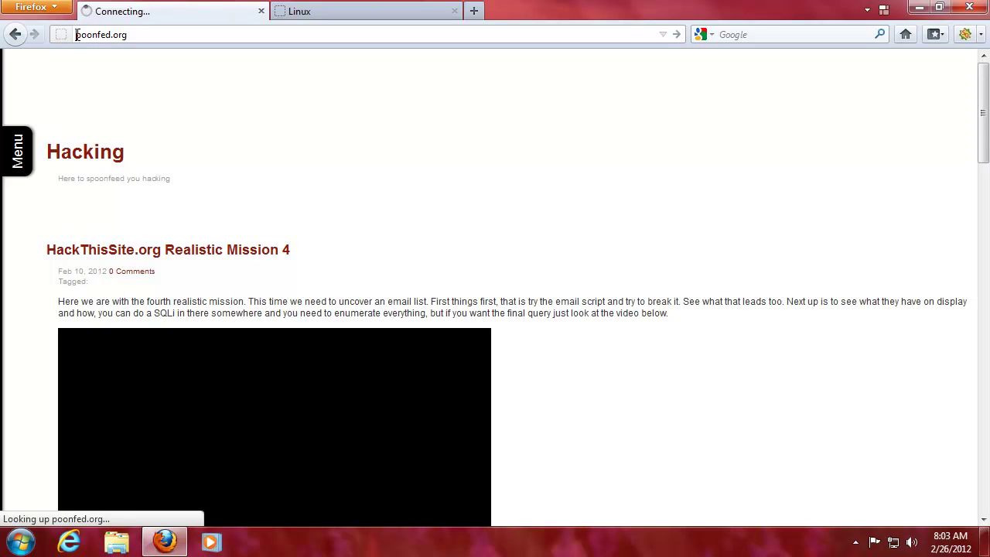
text(s)
key(Return)
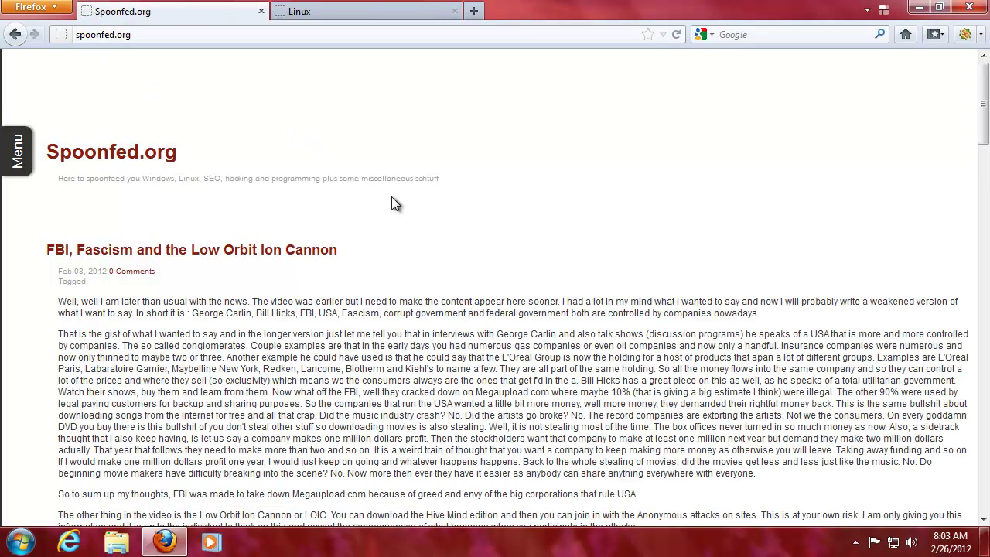
- Open and dismiss the links-only and text Quick Find bars
key(apostrophe)
key(Escape)
key(slash)
key(Escape)
- Search the page for 'spoonfed' in the find bar and step through its matches
key(ctrl+f)
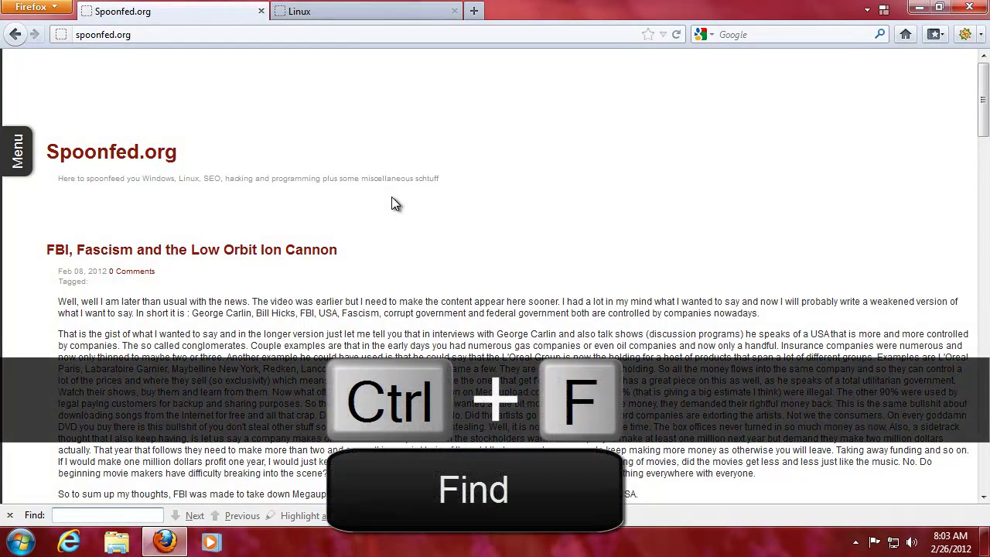
text(spoonfed)
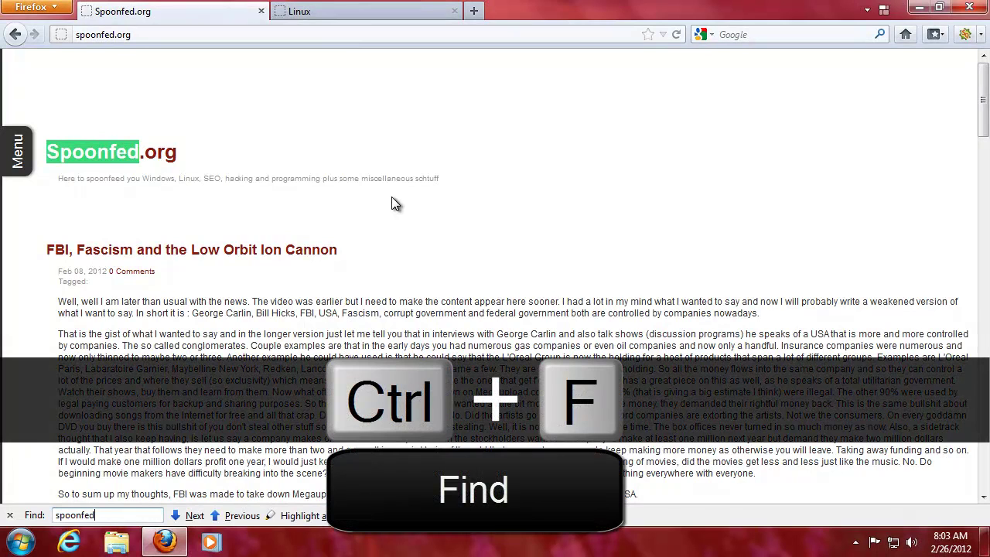
scroll(392, 203, down, 1)
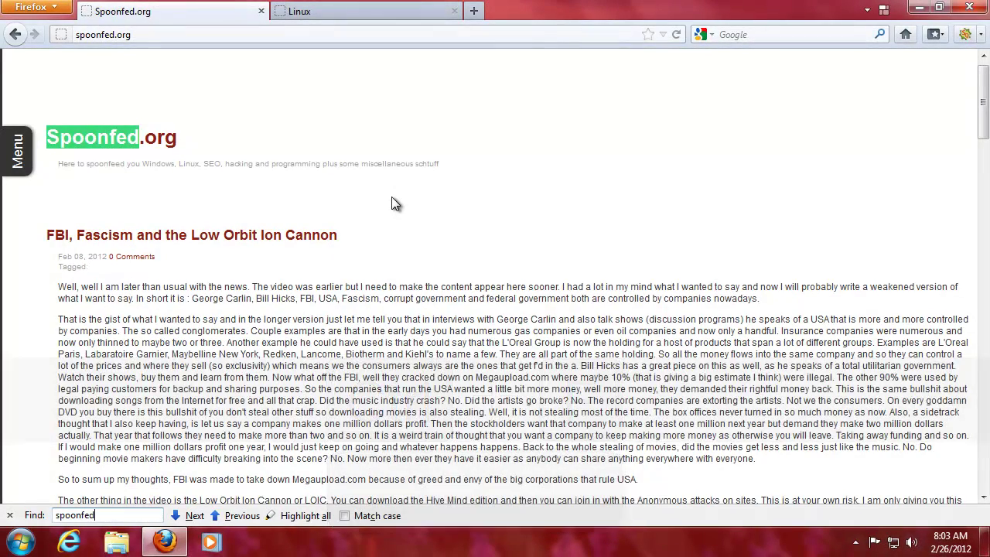
key(Return)
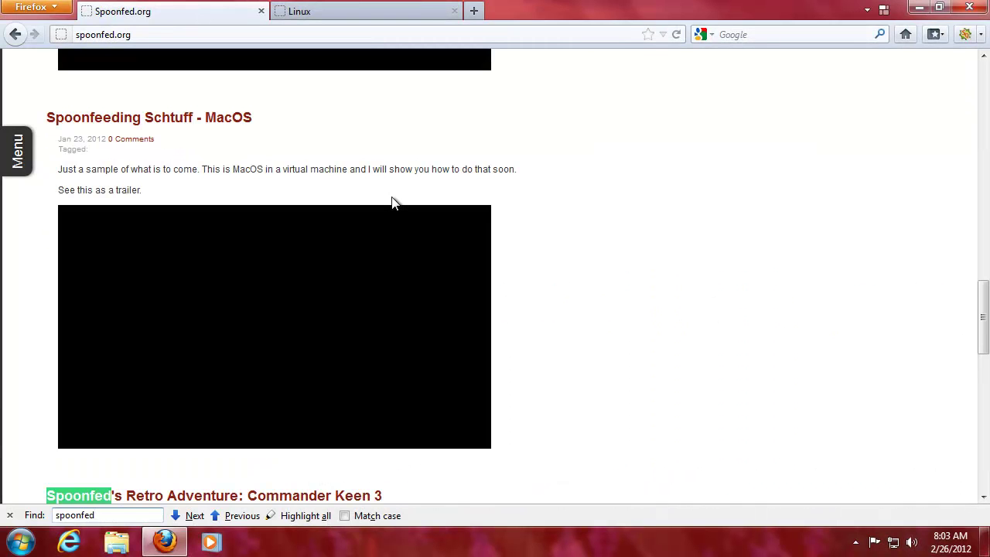
key(Return)
key(Return)
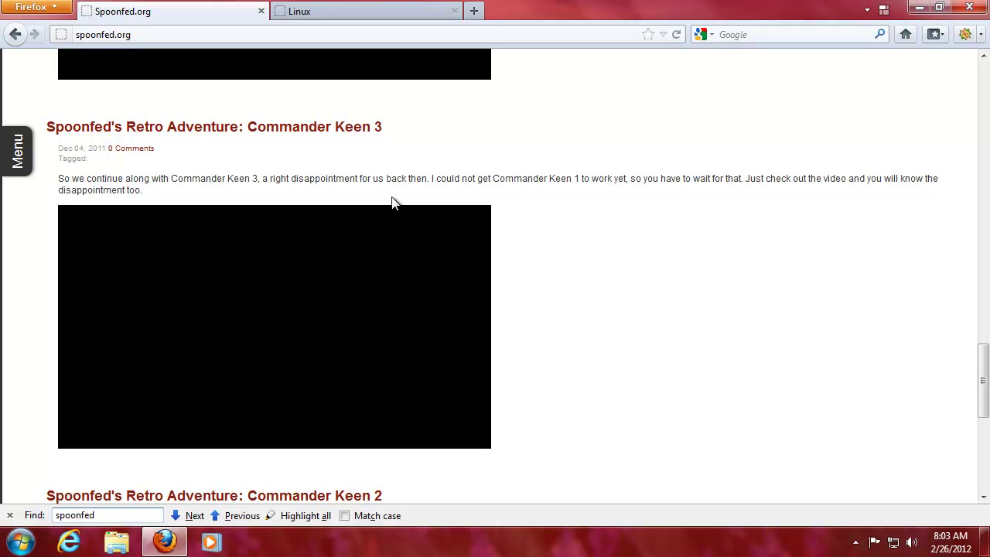
key(Return)
key(Return)
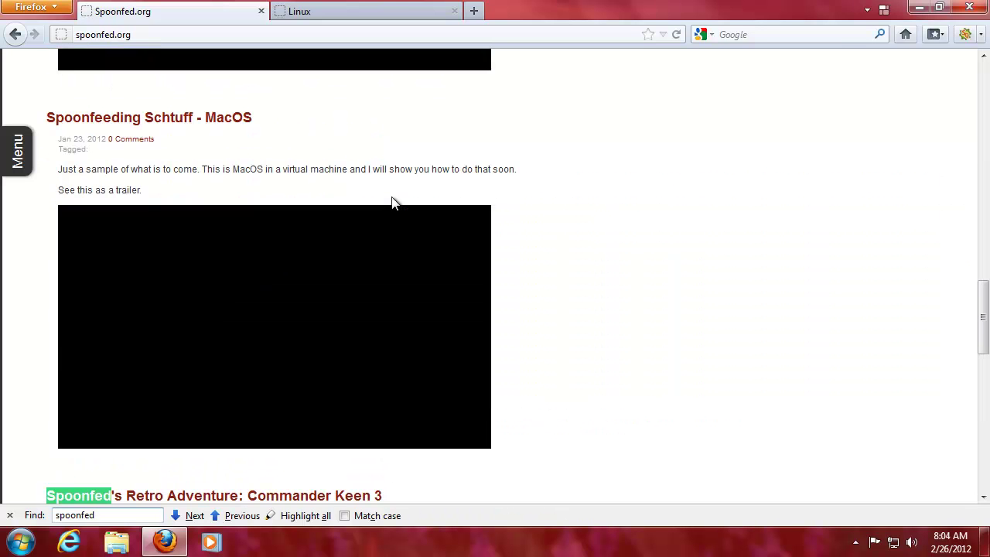
key(Return)
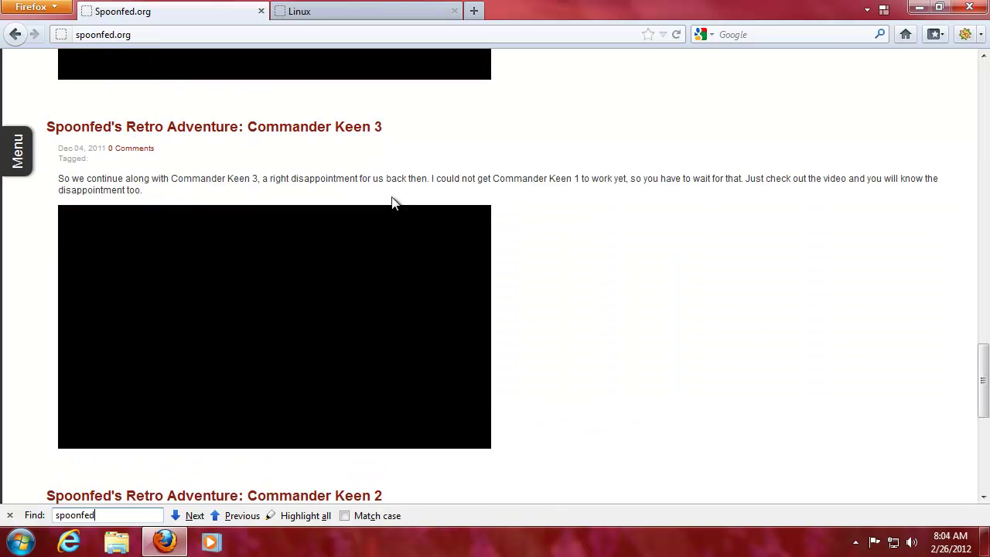
key(Return)
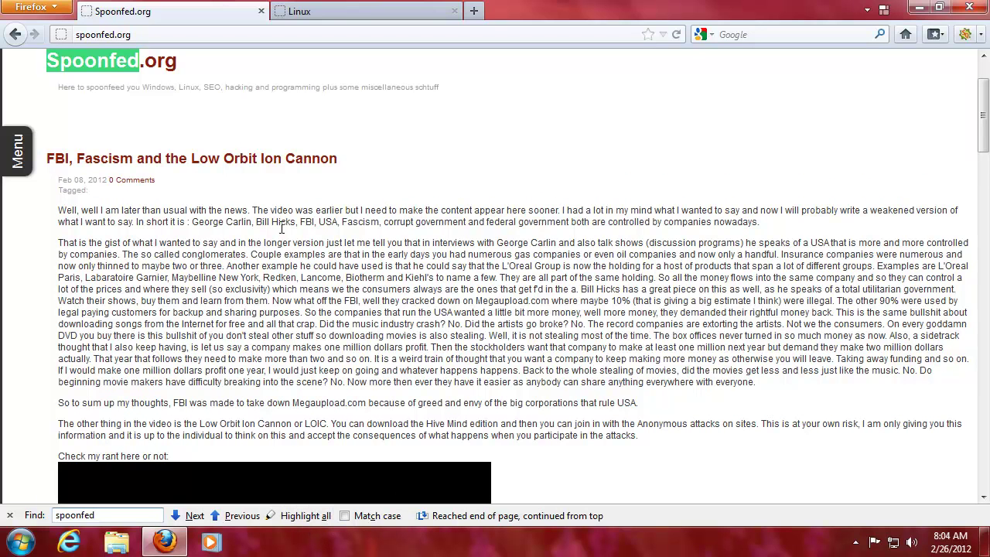
- Highlight all 'spoonfed' matches, scroll through them, then close the find bar
click(321, 523)
scroll(541, 231, down, 7)
scroll(611, 267, down, 15)
scroll(665, 257, down, 2)
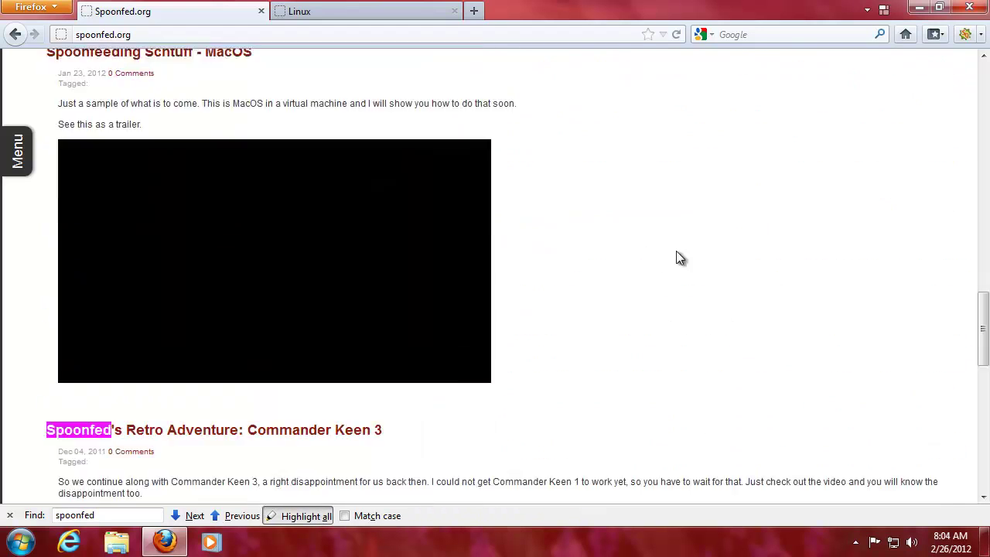
scroll(679, 258, down, 5)
drag(984, 357, 818, 101)
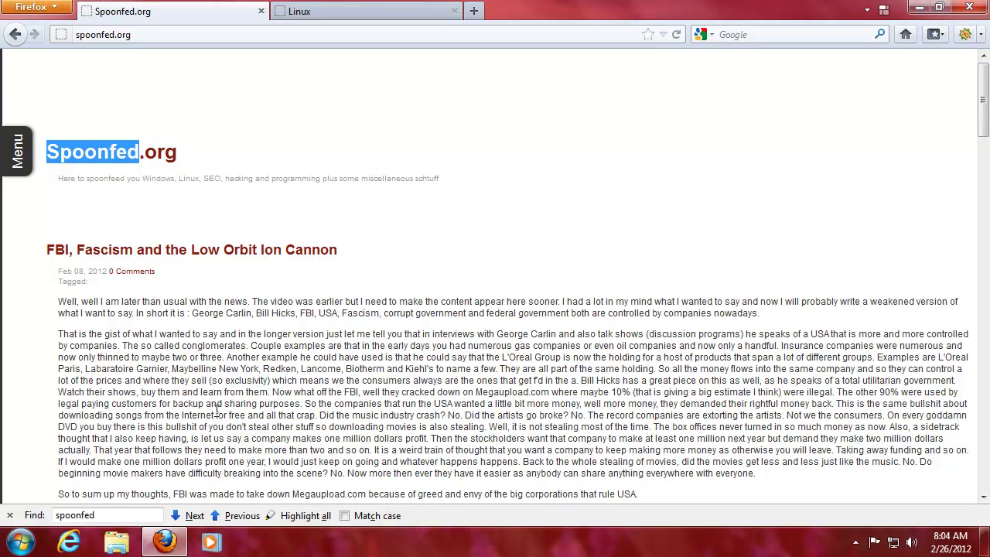
key(Escape)
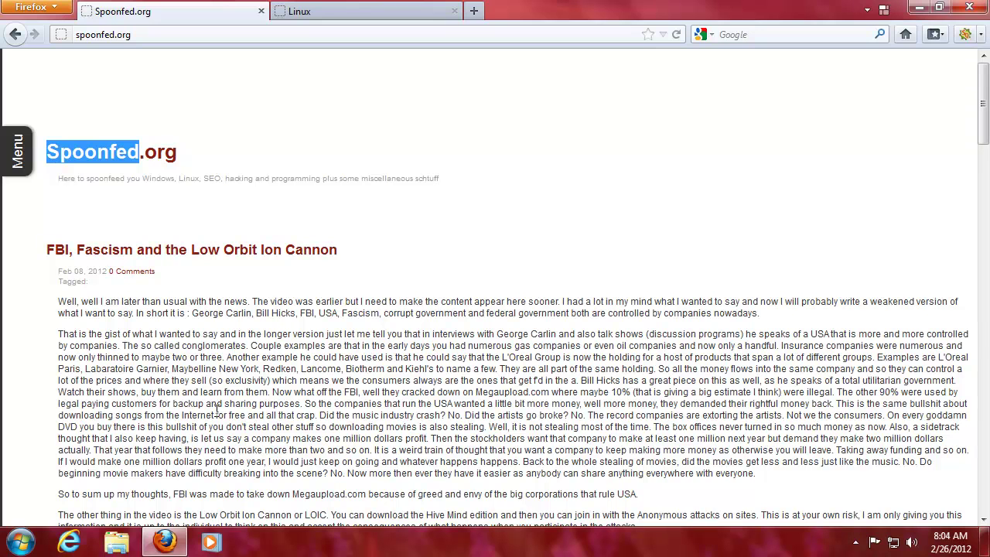
- Cycle through 'spoonfed' matches with F3 and Ctrl+G, wrapping to the title, then clear the highlight
key(F3)
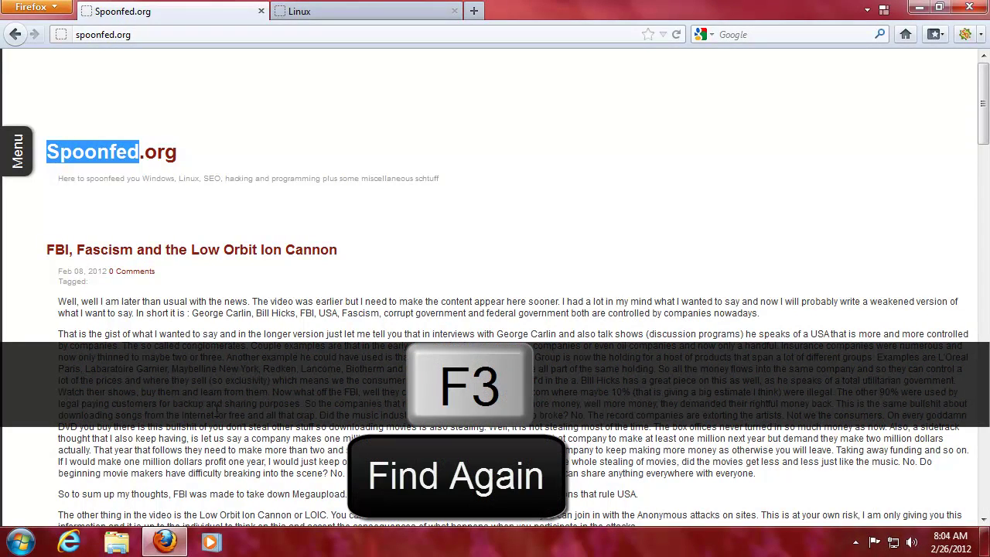
key(ctrl+g)
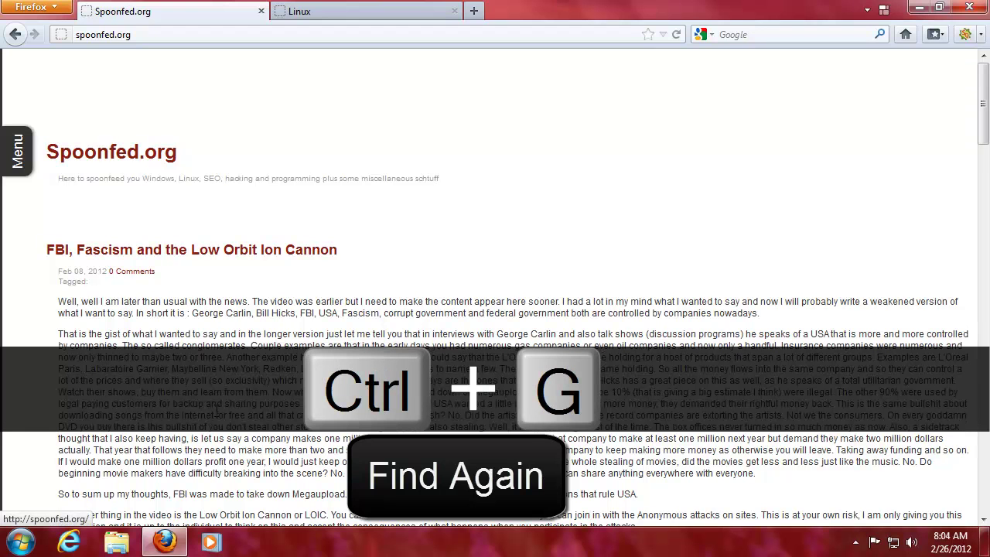
key(ctrl+g)
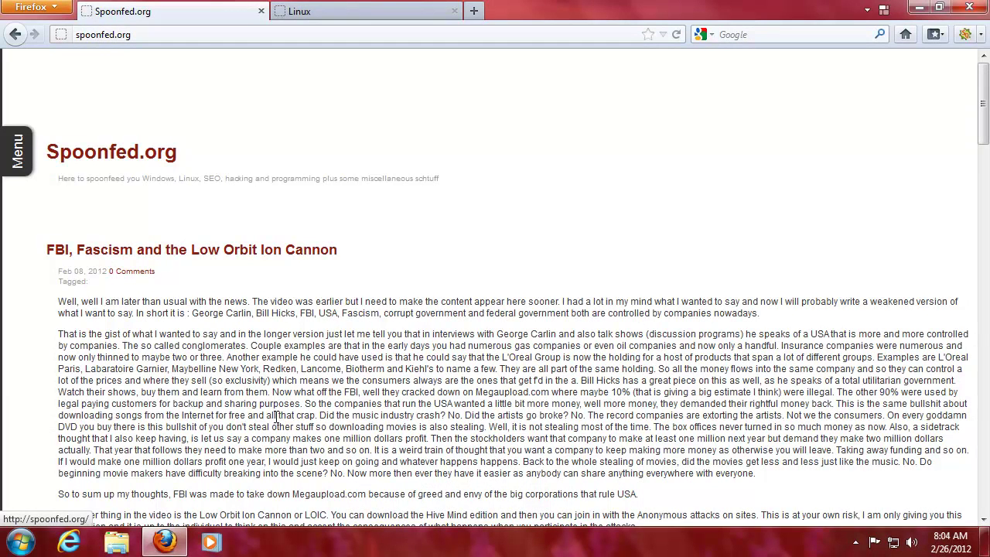
key(ctrl+g)
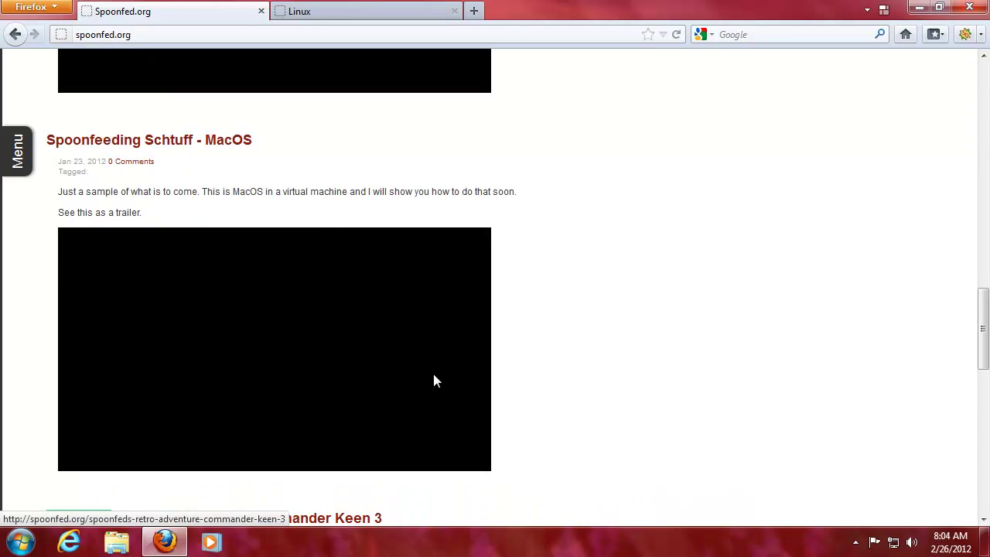
scroll(679, 326, down, 5)
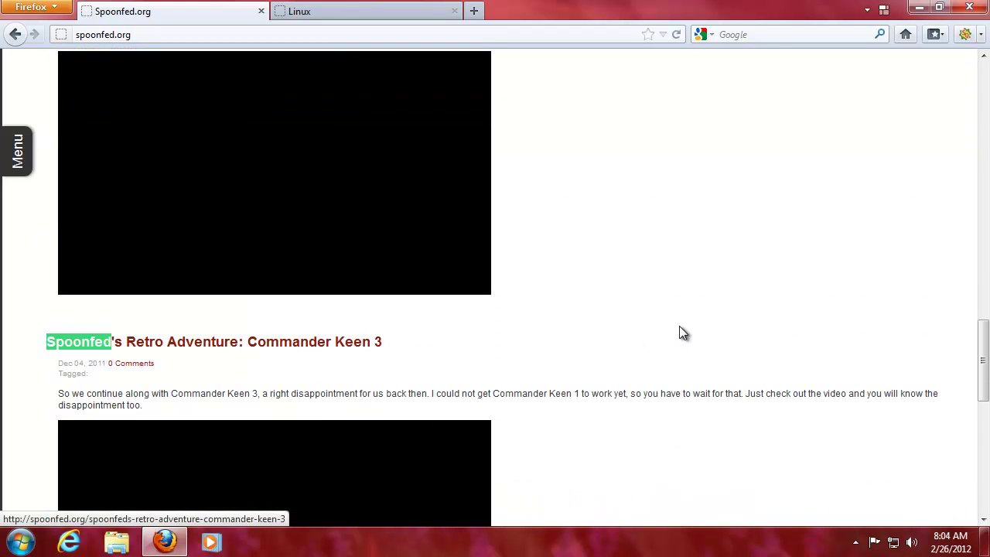
scroll(679, 332, down, 5)
key(F3)
key(F3)
key(F3)
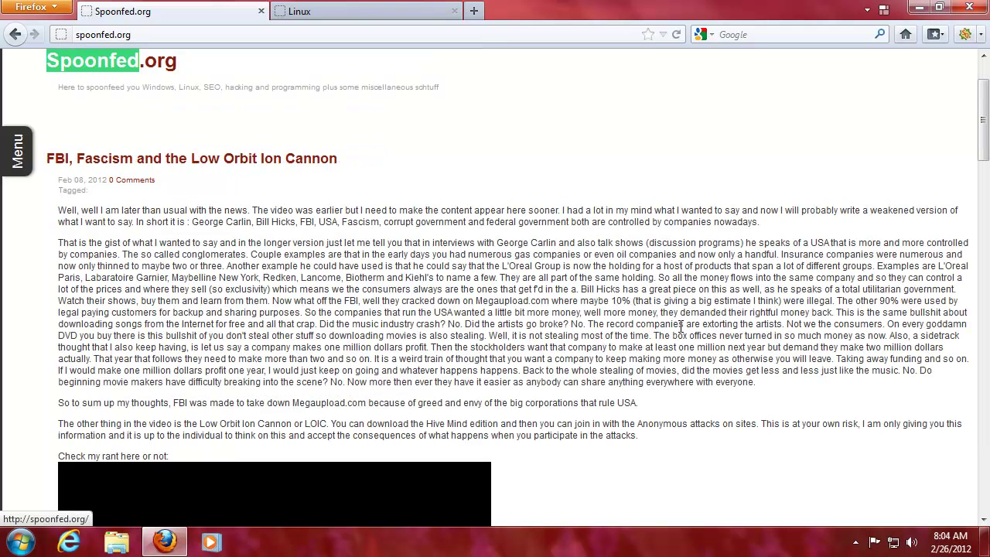
click(479, 148)
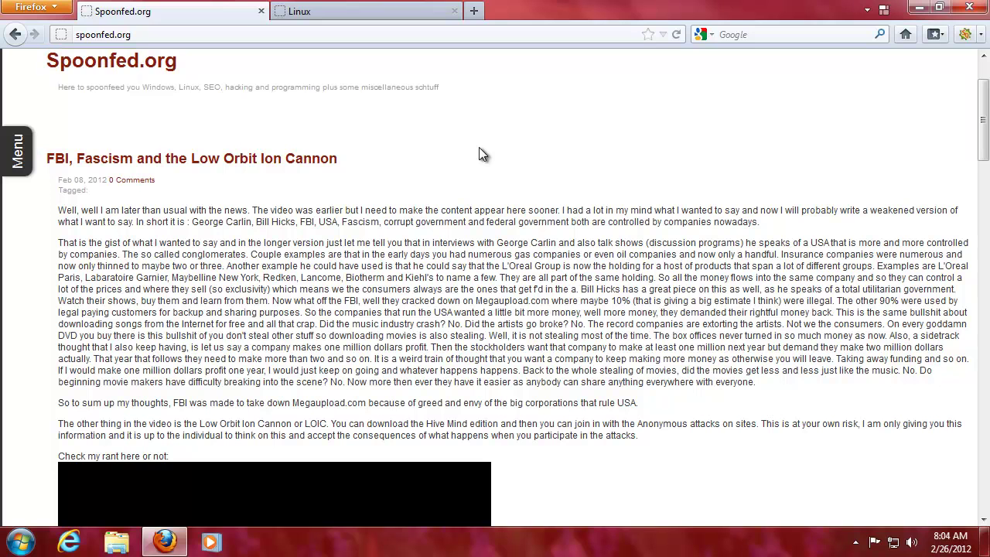
- Reopen the find bar on 'spoonfed', step through matches from the top, then close it
key(ctrl+f)
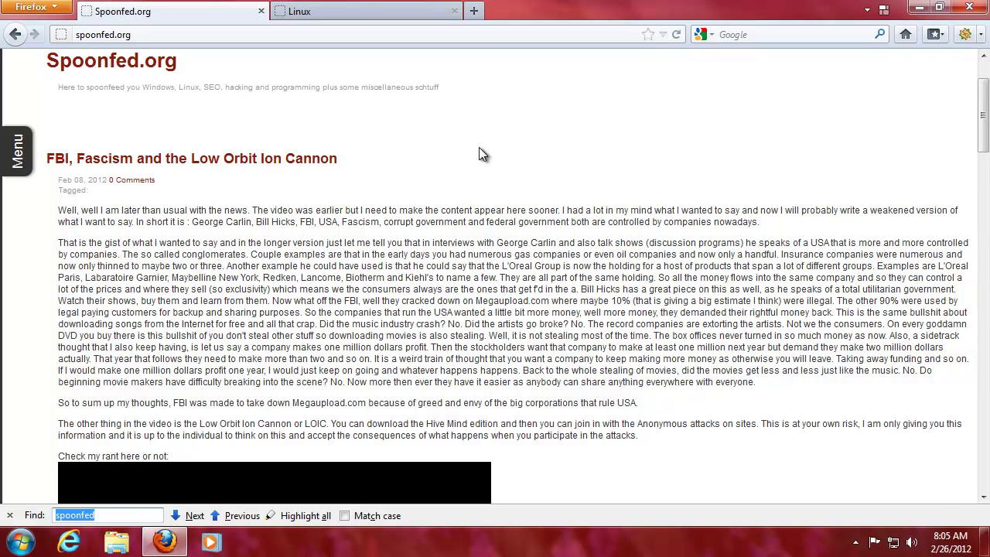
key(Return)
key(Return)
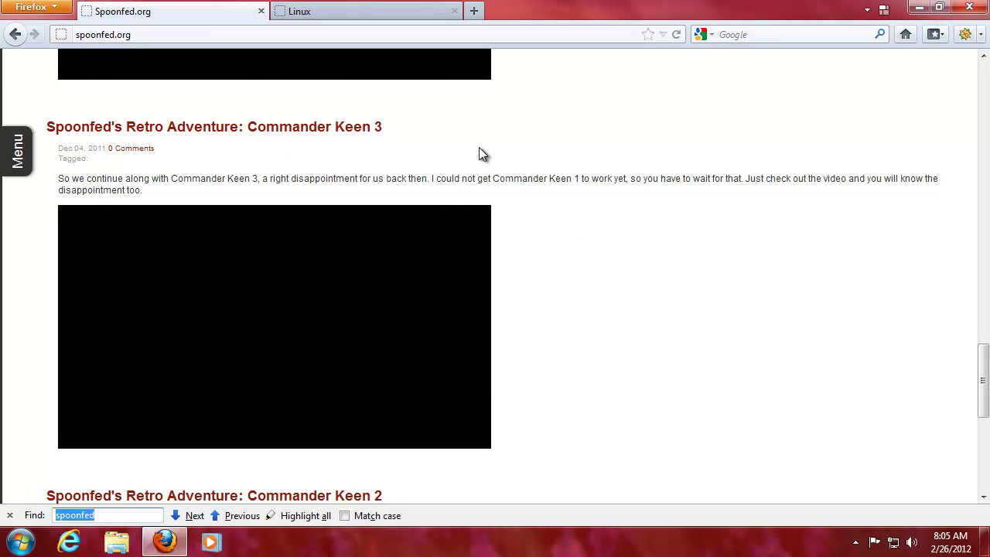
key(Return)
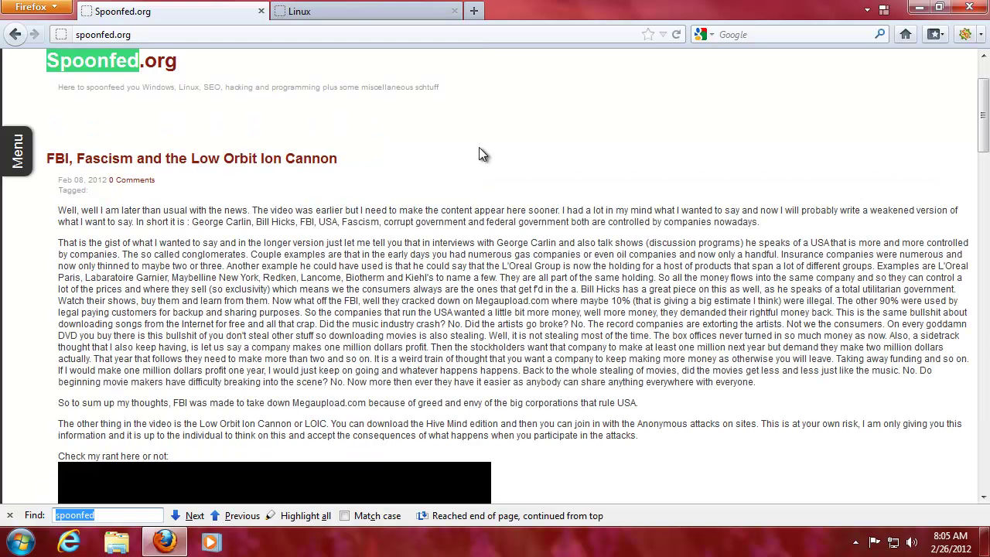
key(Escape)
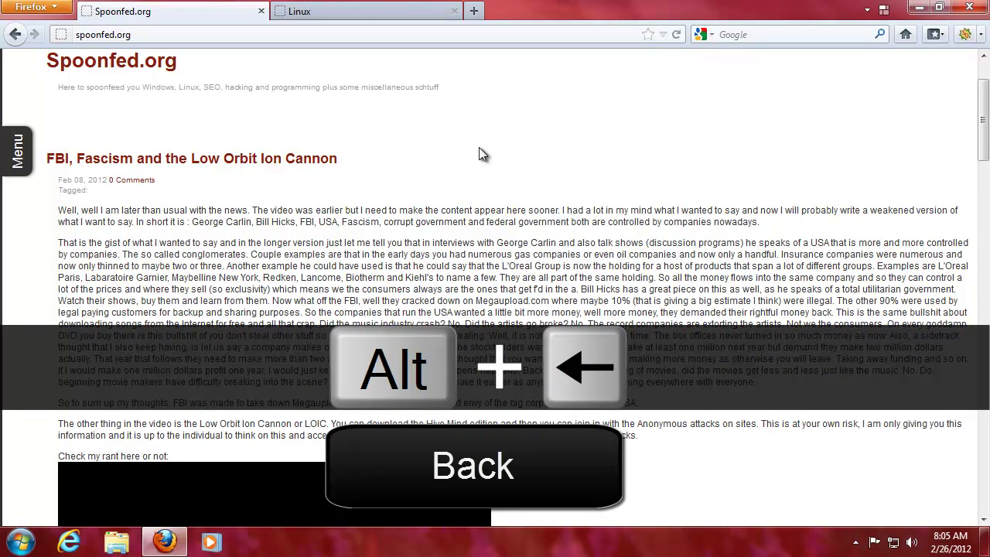
key(alt+Left)
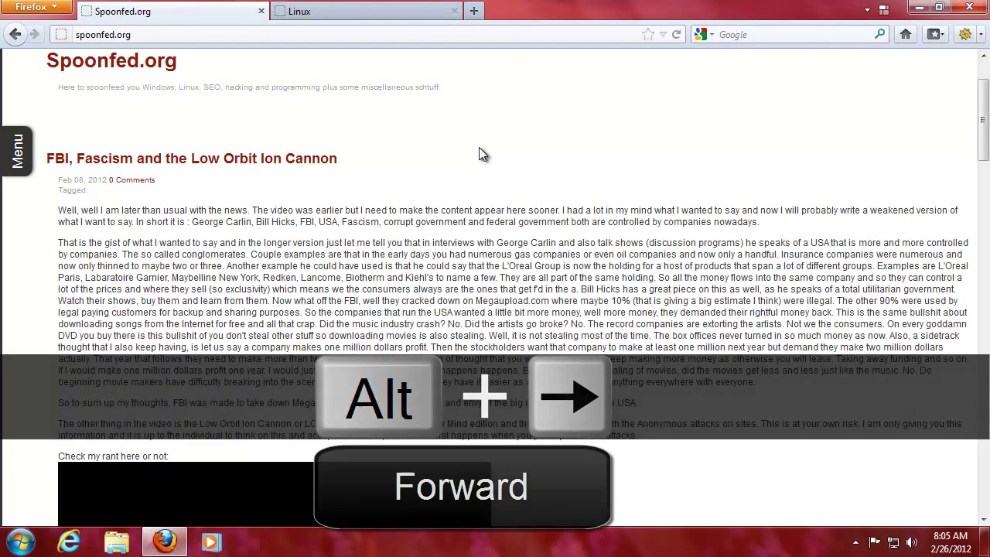
key(BackSpace)
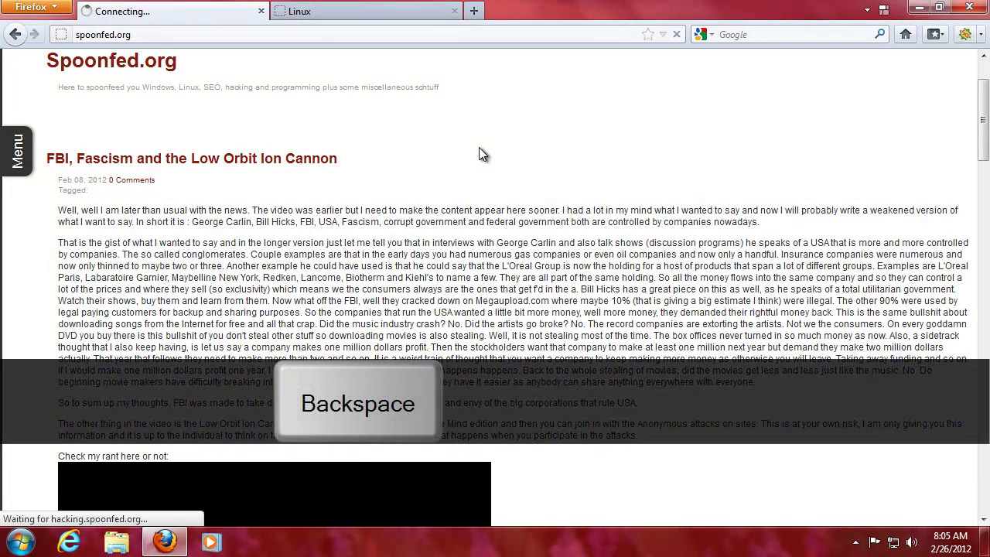
key(shift+BackSpace)
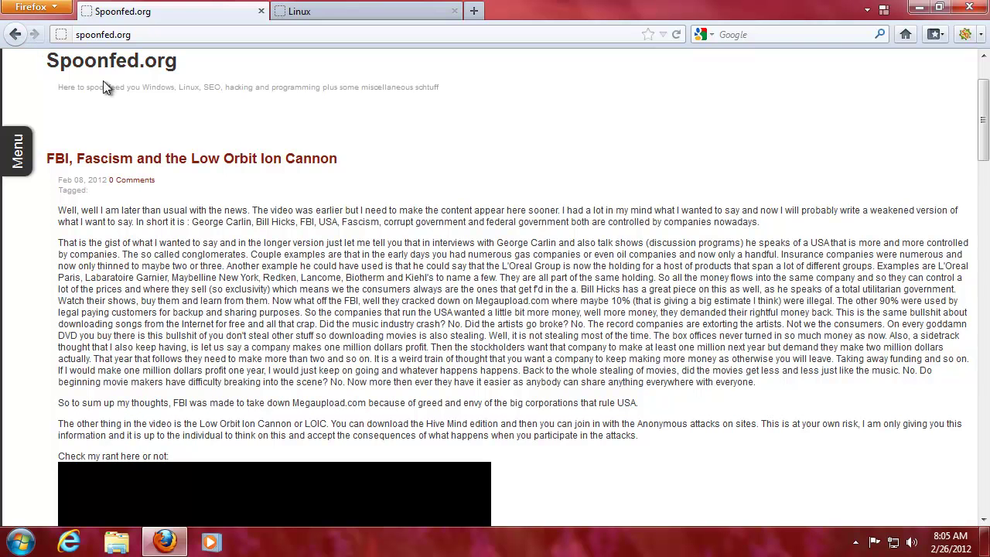
- Reload the page with F5 and Ctrl+R, then force cache-bypassing reloads with Ctrl+F5 and Ctrl+Shift+R
key(F5)
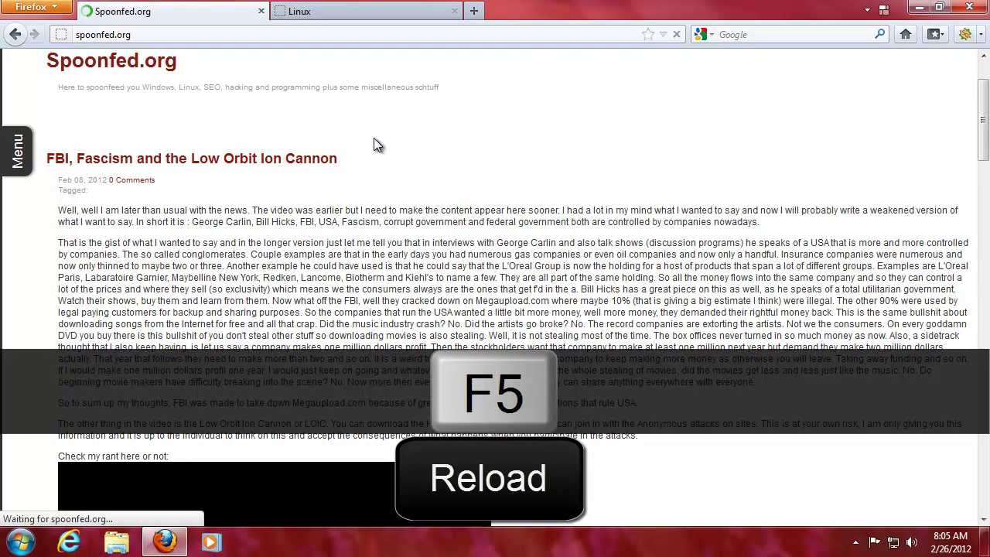
key(ctrl+r)
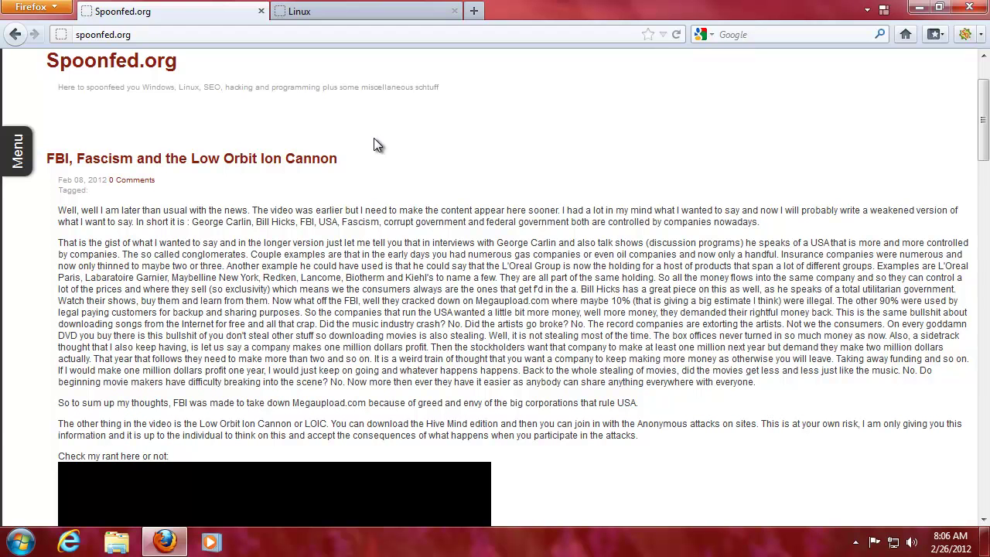
key(ctrl+F5)
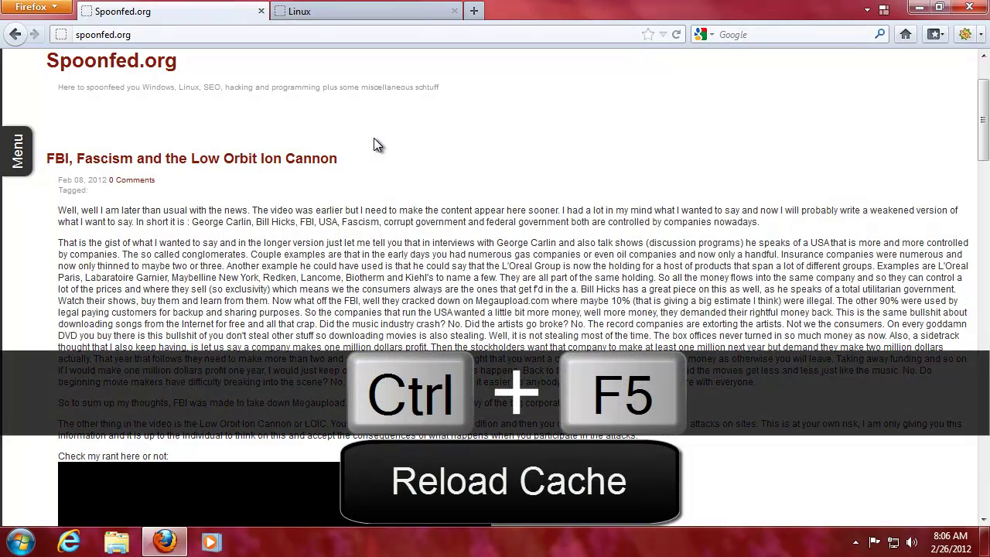
key(ctrl+shift+r)
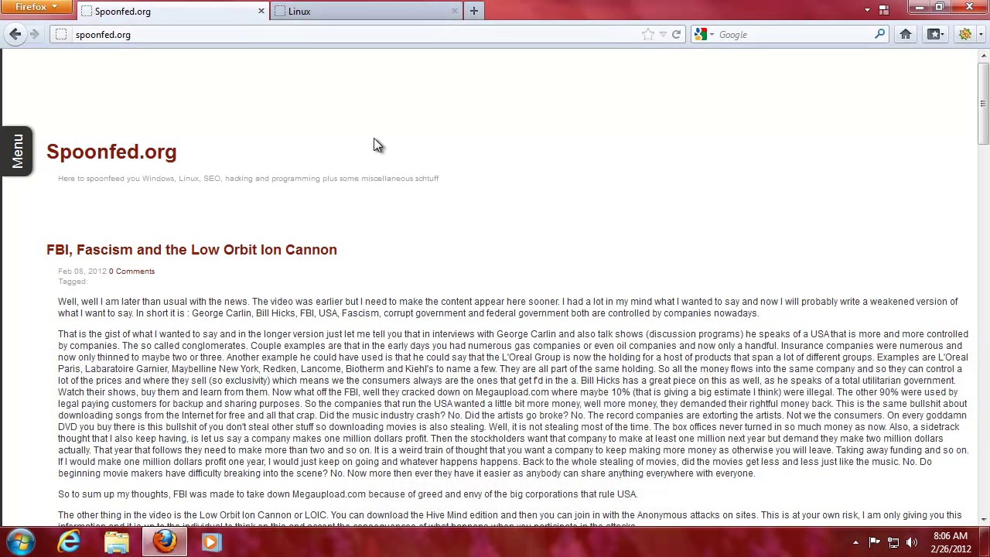
key(F5)
- Stop the page load, switch to the Linux tab and reload linux.spoonfed.org from its address
key(Escape)
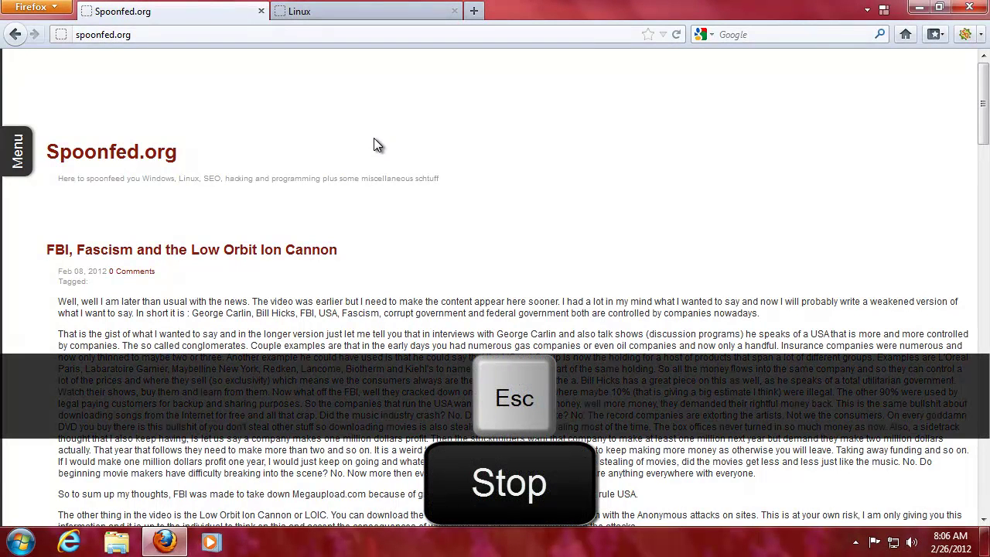
click(344, 12)
click(332, 33)
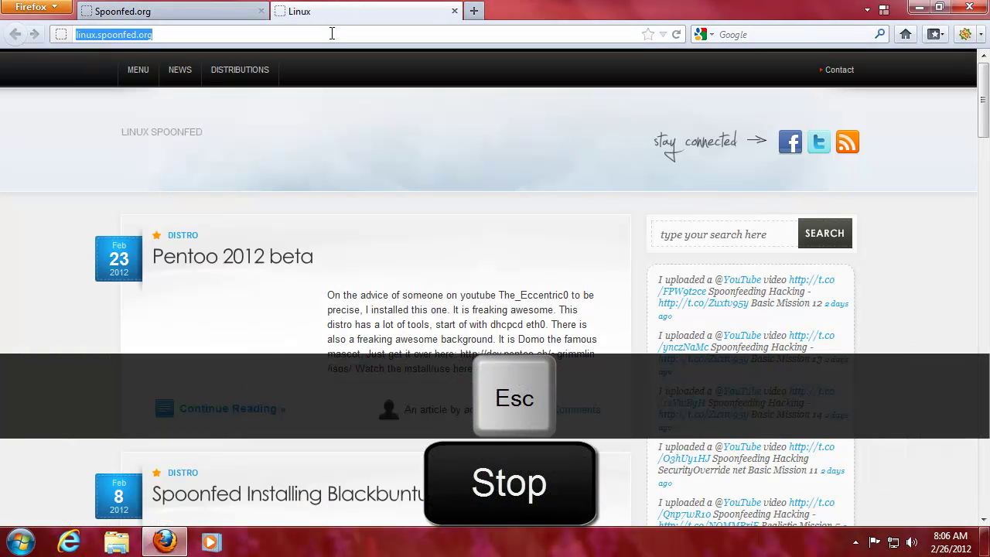
key(Return)
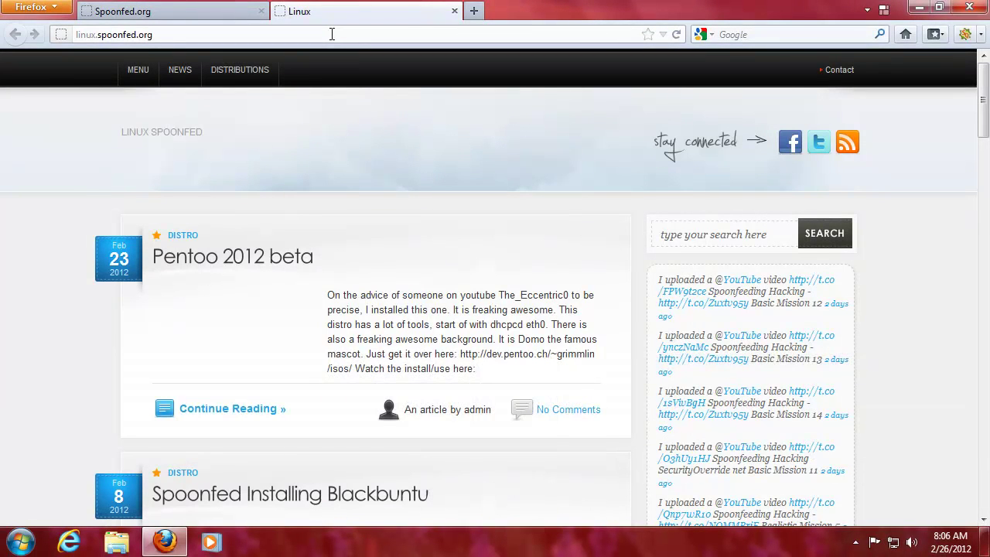
- Replace the Linux tab with a new tab loading linux.spoonfed.org, then return to Spoonfed.org's page bottom
click(454, 11)
click(290, 11)
text(linux.s)
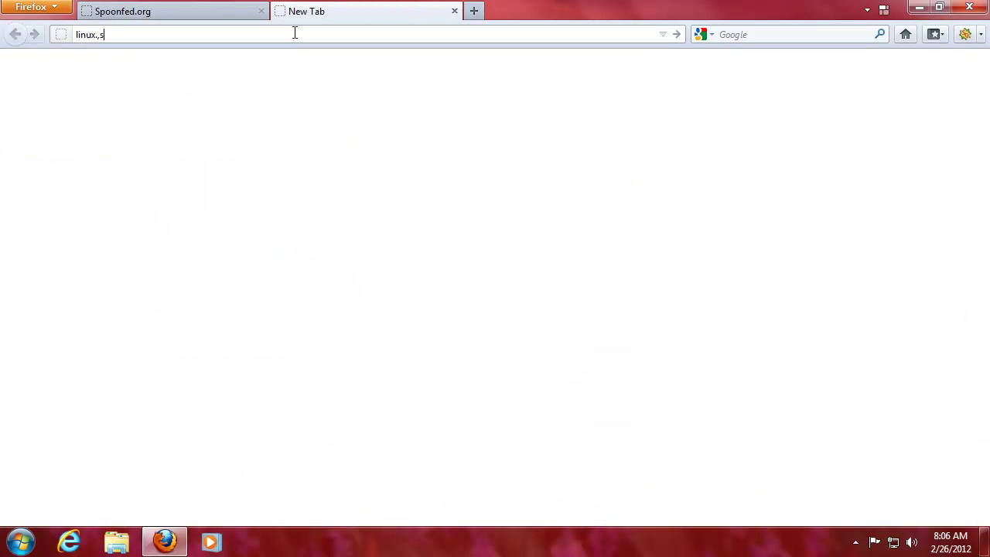
text(poonfed.org)
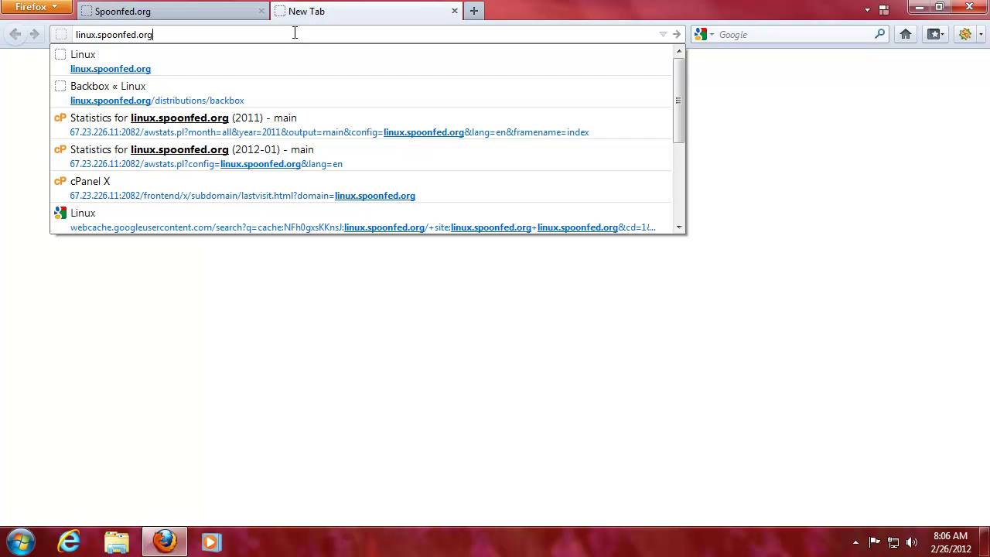
key(Return)
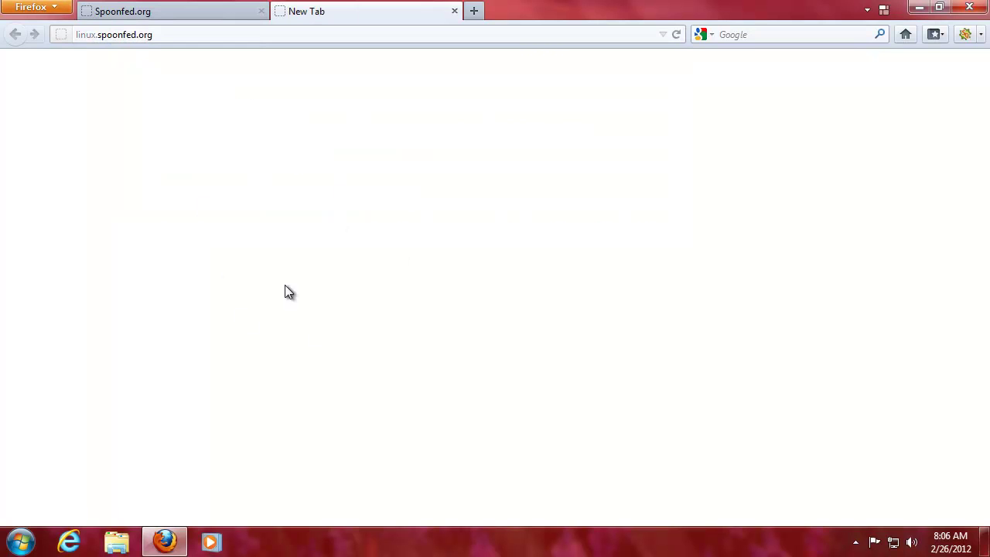
click(133, 8)
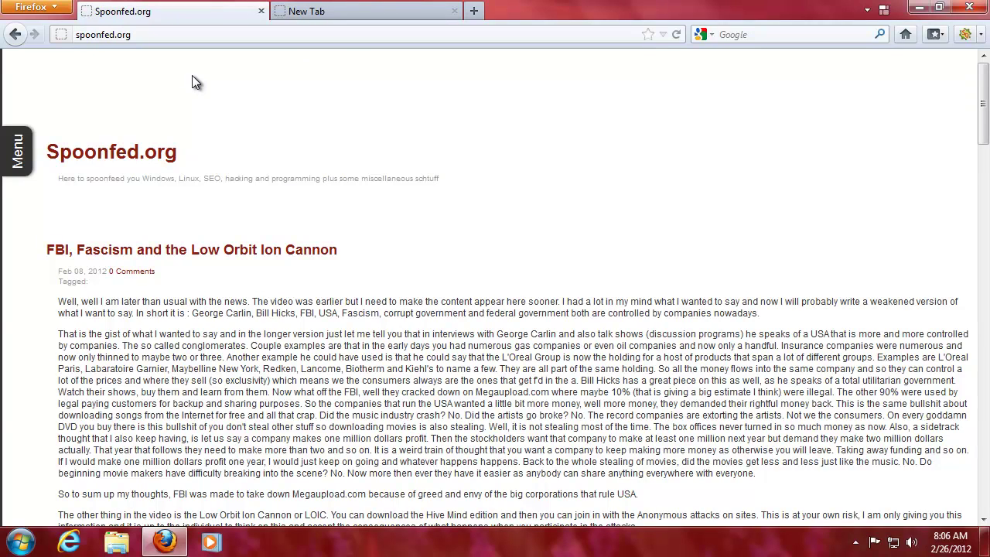
key(End)
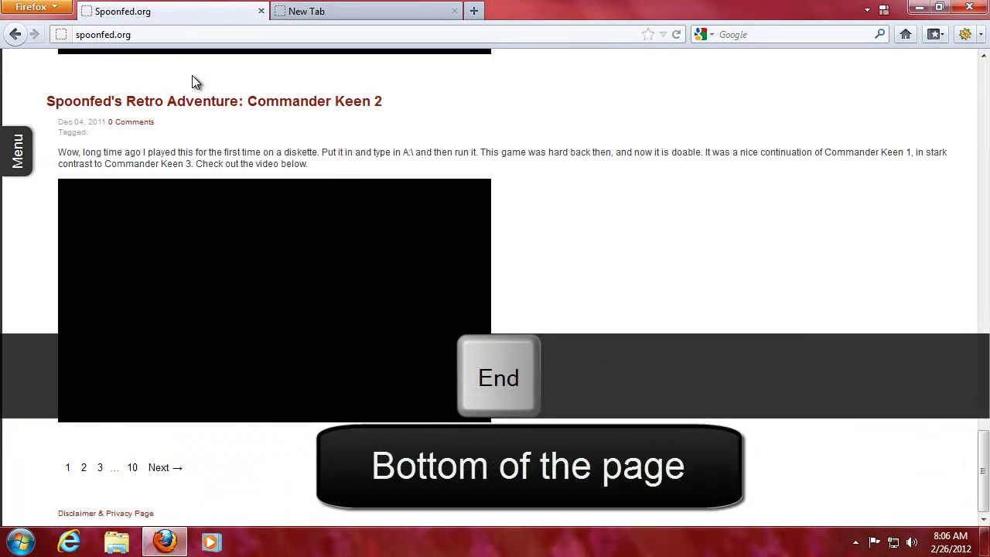
- Jump to the page top, cycle frame focus with F6 and Shift+F6, then refocus the page
key(Home)
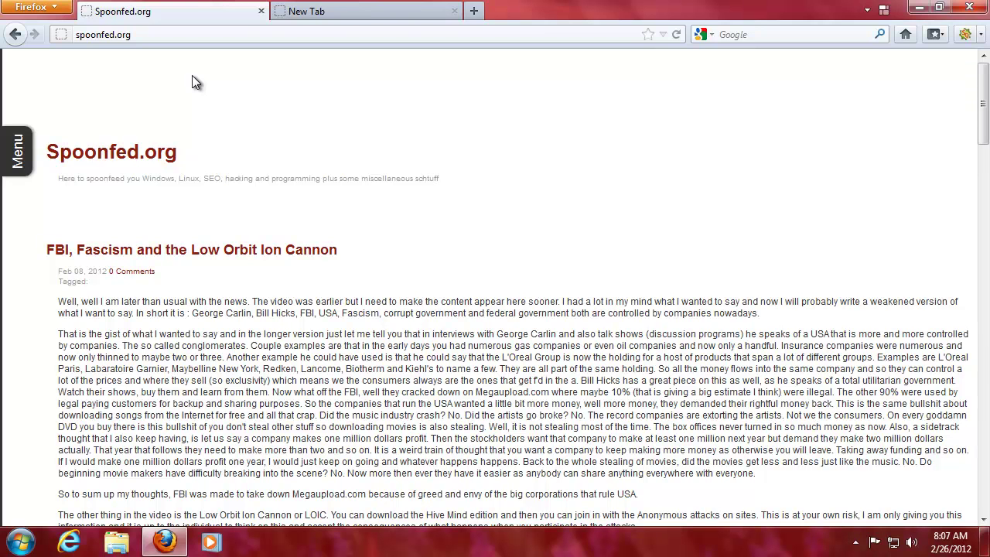
key(F6)
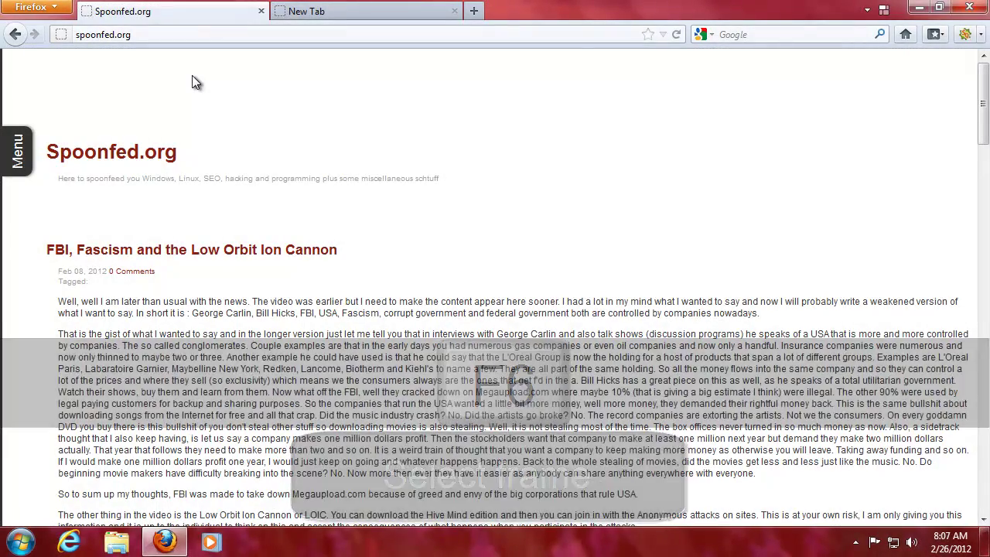
key(shift+F6)
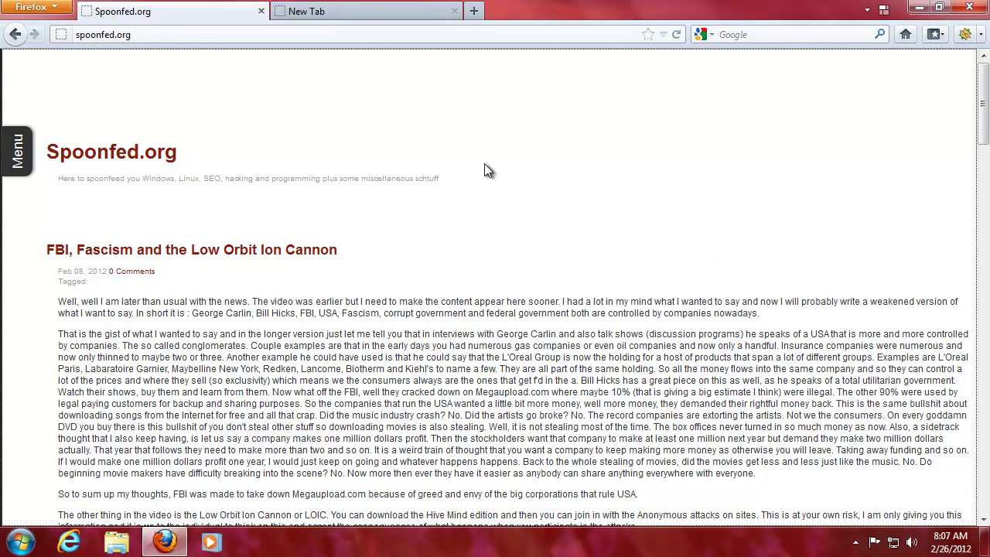
key(shift+F6)
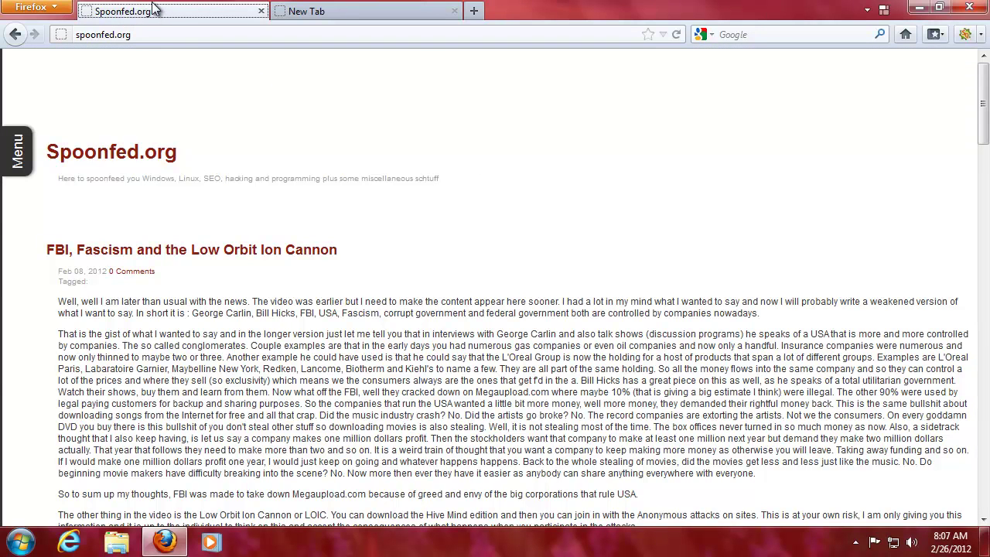
click(229, 123)
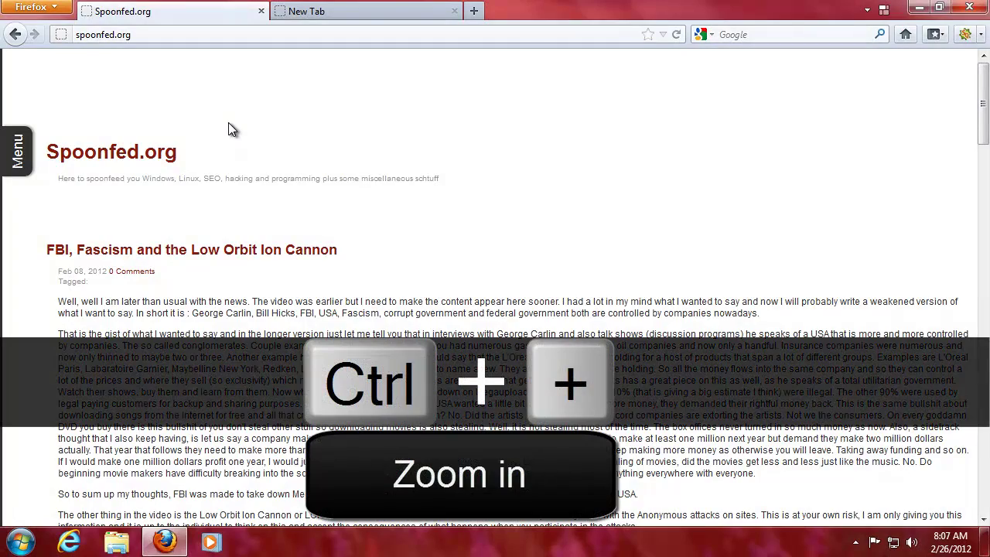
key(ctrl+plus)
key(ctrl+plus)
key(ctrl+plus)
key(ctrl+plus)
key(ctrl+plus)
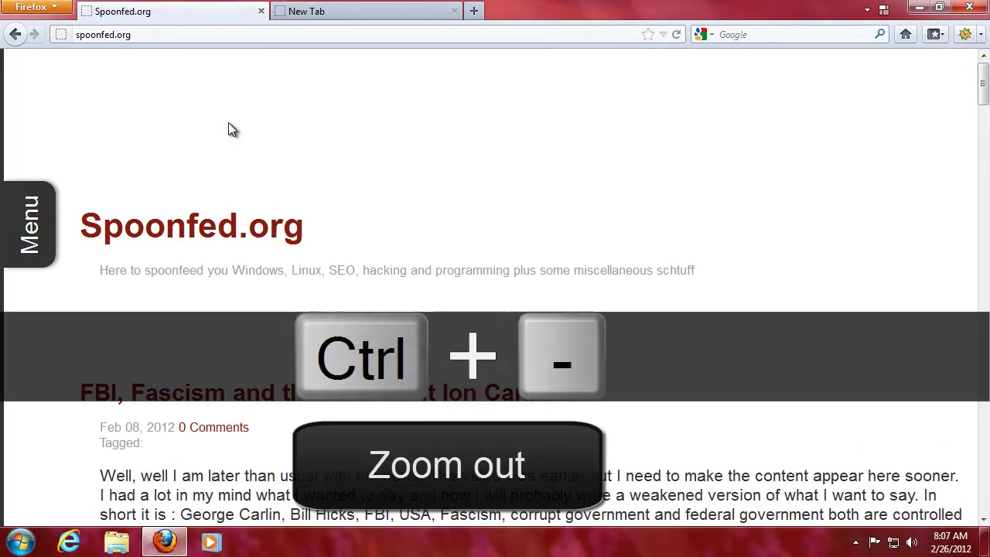
key(ctrl+minus)
key(ctrl+minus)
key(ctrl+minus)
key(ctrl+minus)
key(ctrl+minus)
key(ctrl+minus)
key(ctrl+minus)
key(ctrl+minus)
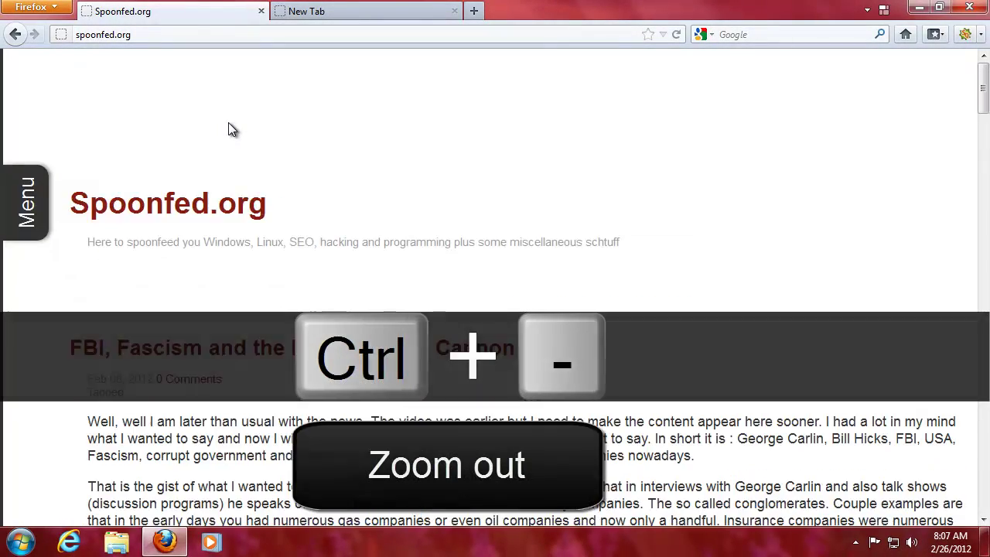
key(ctrl+0)
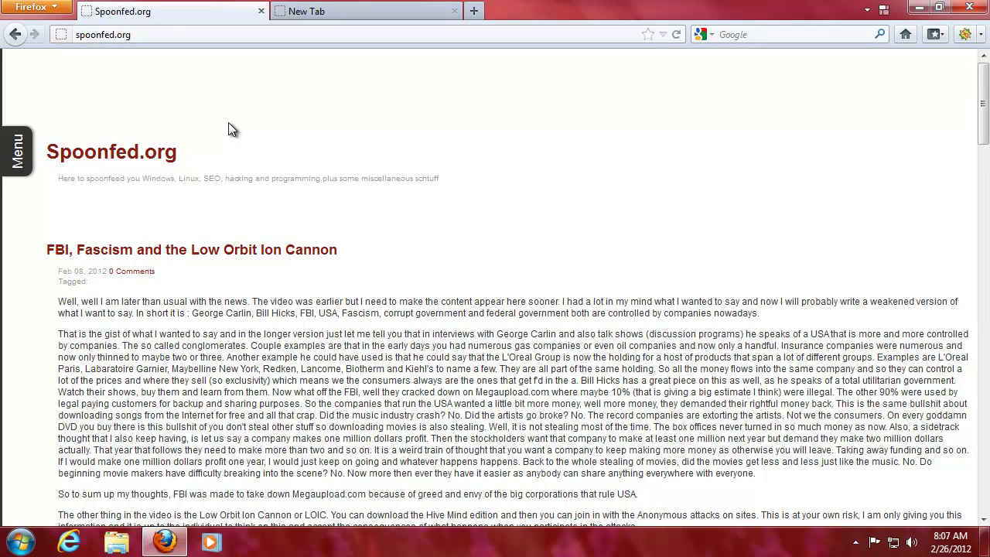
- Copy the article's opening words, type spoonfed in the search box, and paste it over spoonfed.org
key(ctrl+c)
drag(58, 302, 100, 303)
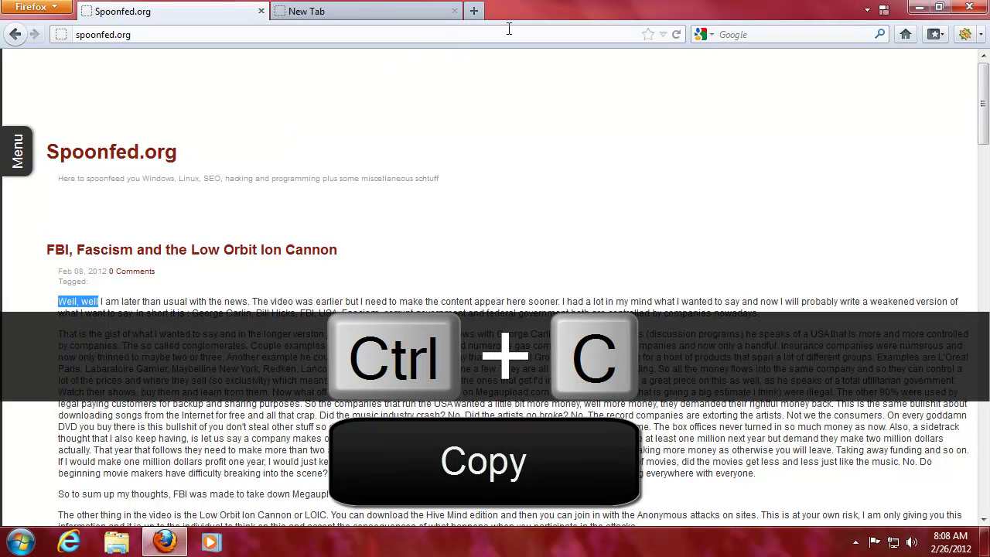
click(736, 34)
text(spoonfed)
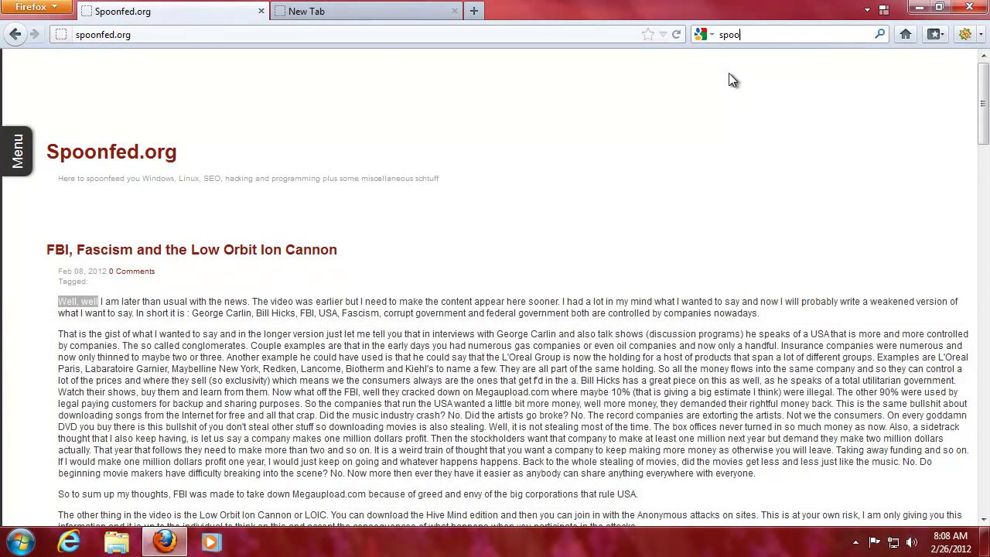
double_click(781, 31)
click(491, 37)
key(ctrl+v)
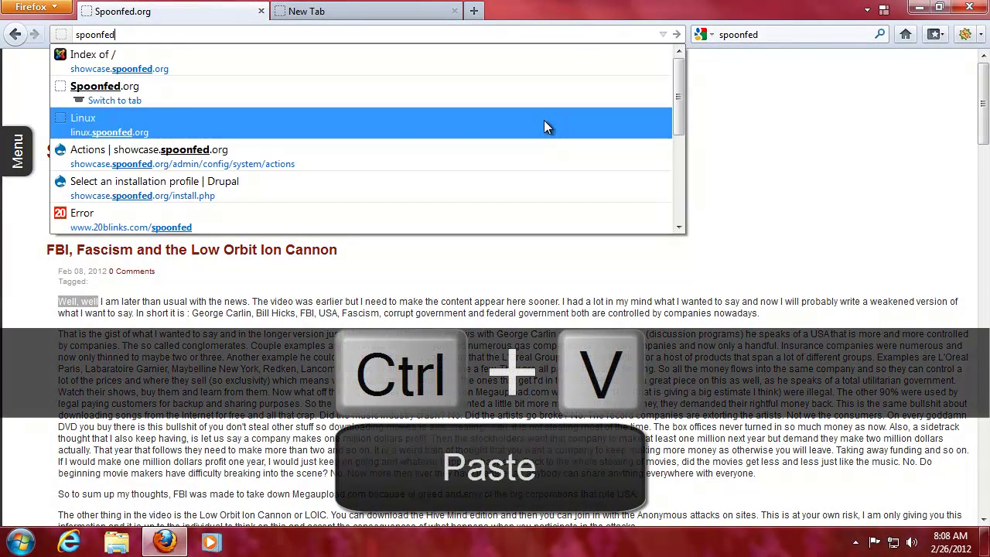
- Cut spoonfed out of the search box, leaving the address reading spoonfed
click(753, 81)
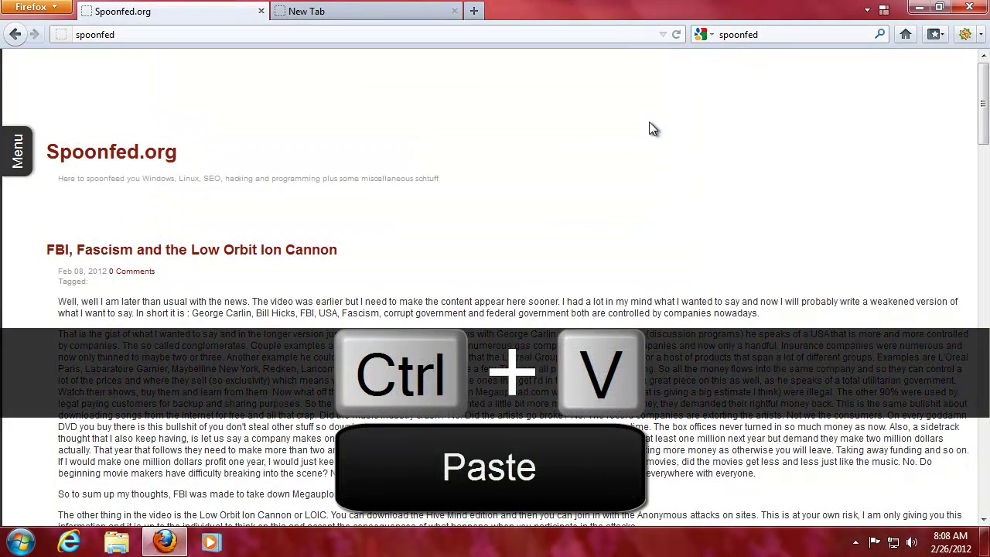
double_click(752, 34)
key(ctrl+x)
click(417, 34)
key(End)
click(366, 117)
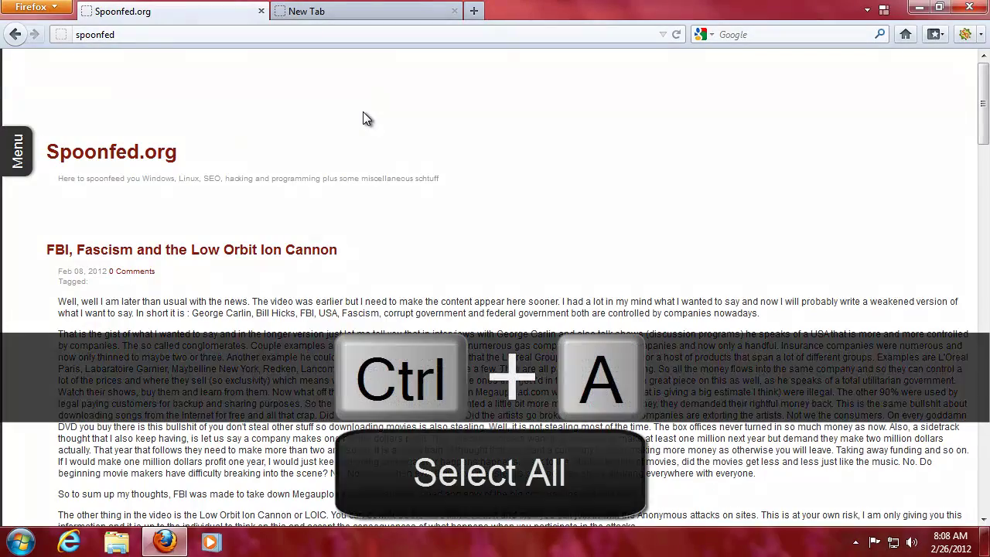
key(ctrl+a)
click(364, 114)
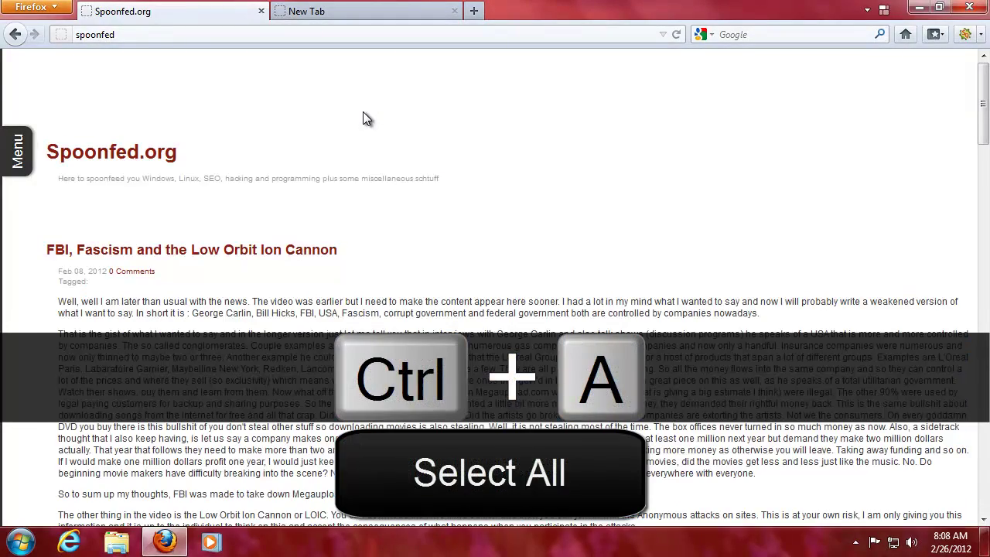
key(ctrl+y)
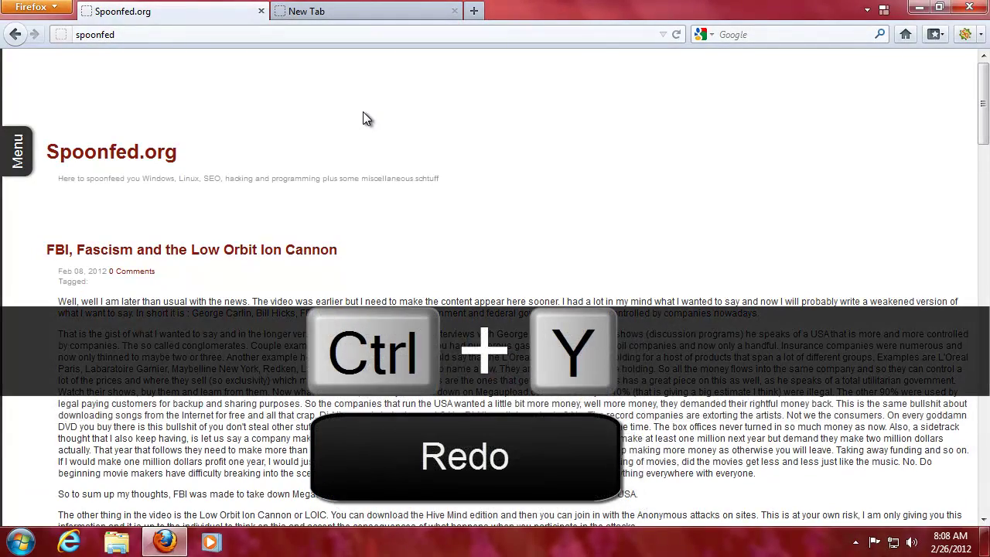
key(ctrl+z)
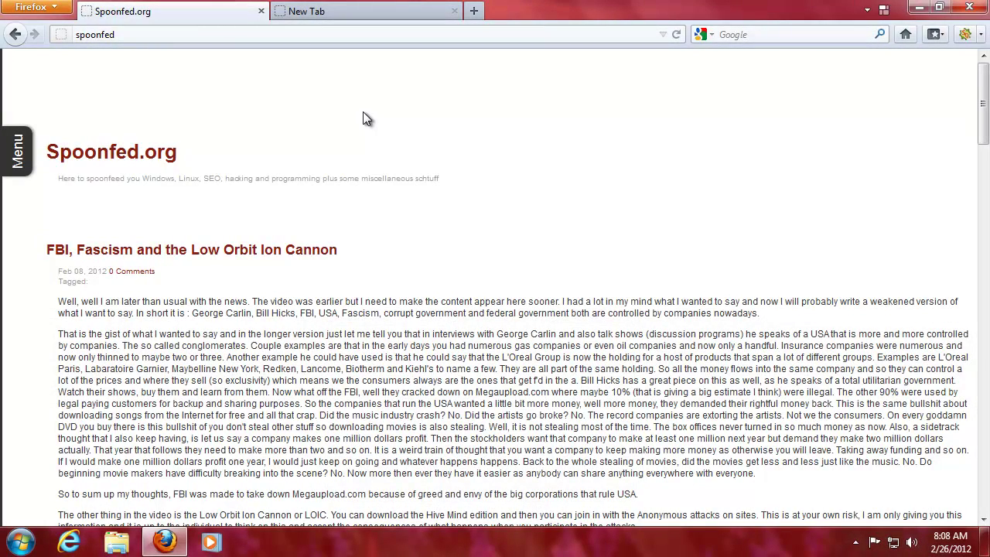
key(Delete)
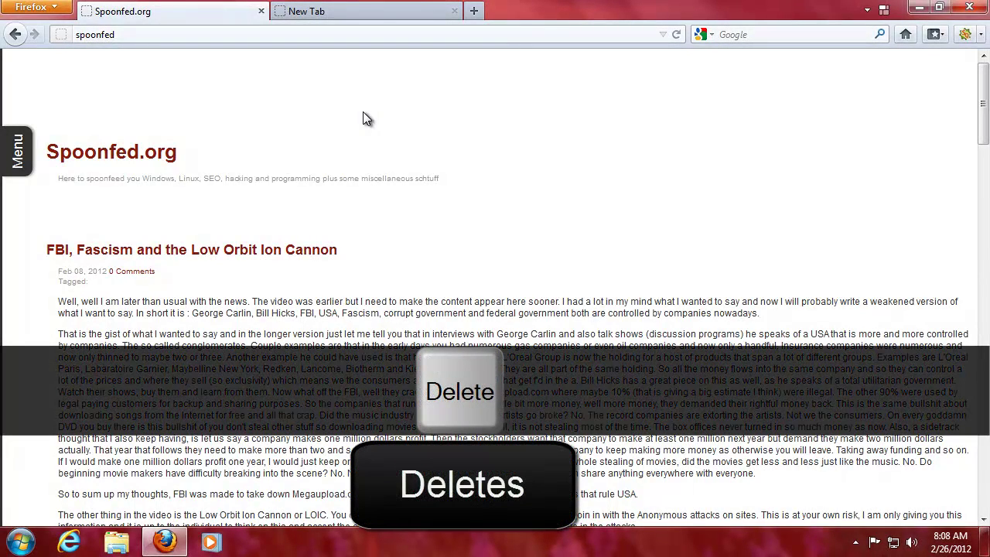
click(364, 40)
- Change the address to start with sh and browse the showcase address suggestions
click(365, 37)
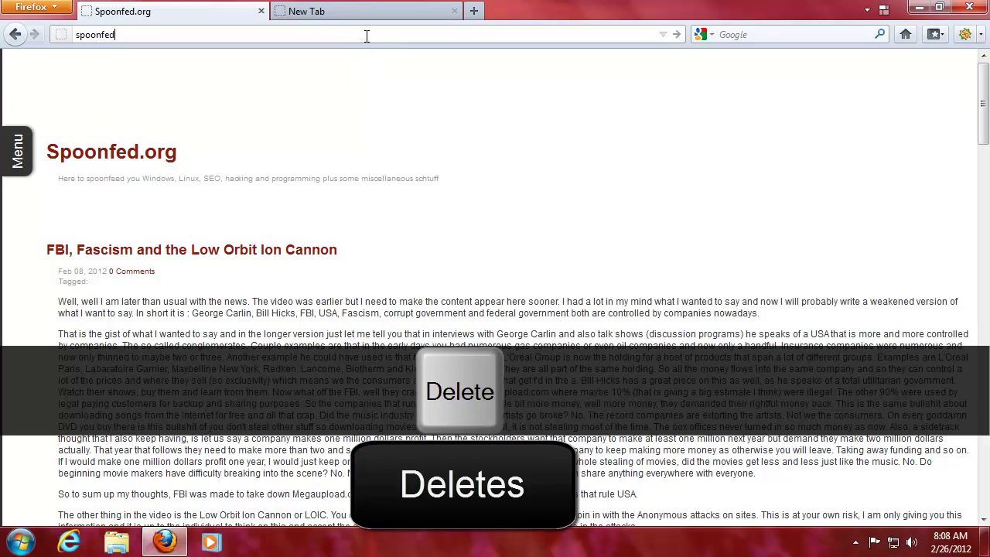
text(sh)
key(Delete)
key(Delete)
key(Delete)
key(Delete)
key(Delete)
key(Delete)
key(Delete)
key(Delete)
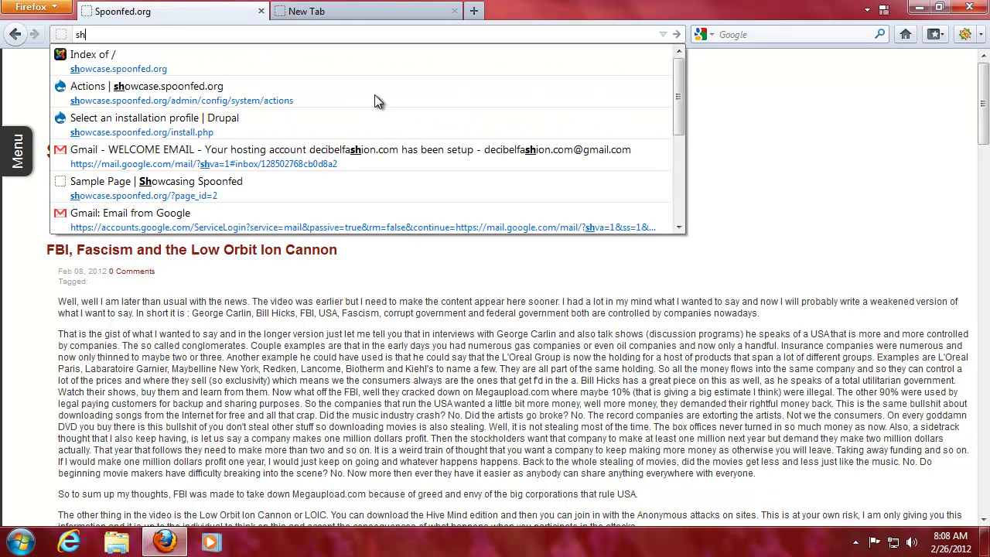
key(Down)
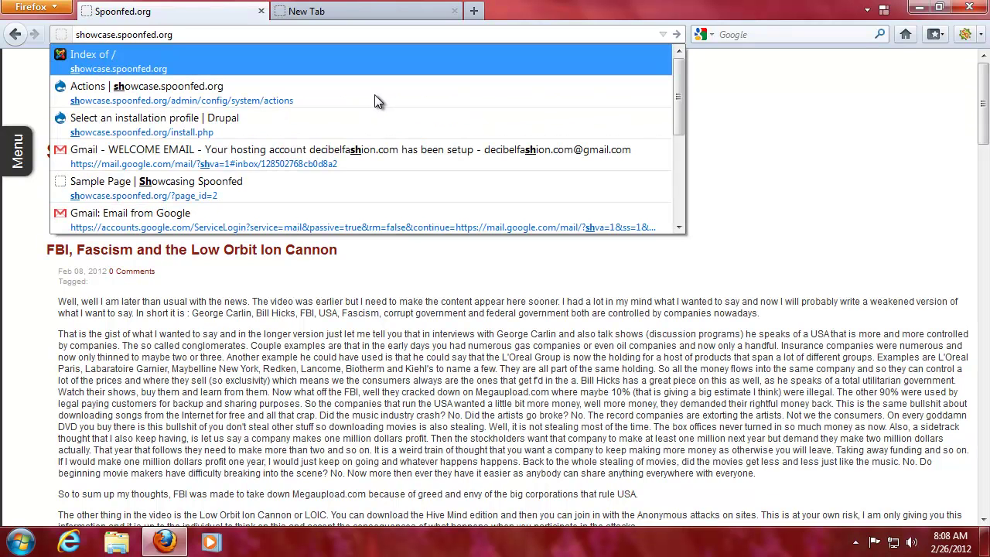
scroll(374, 95, down, 2)
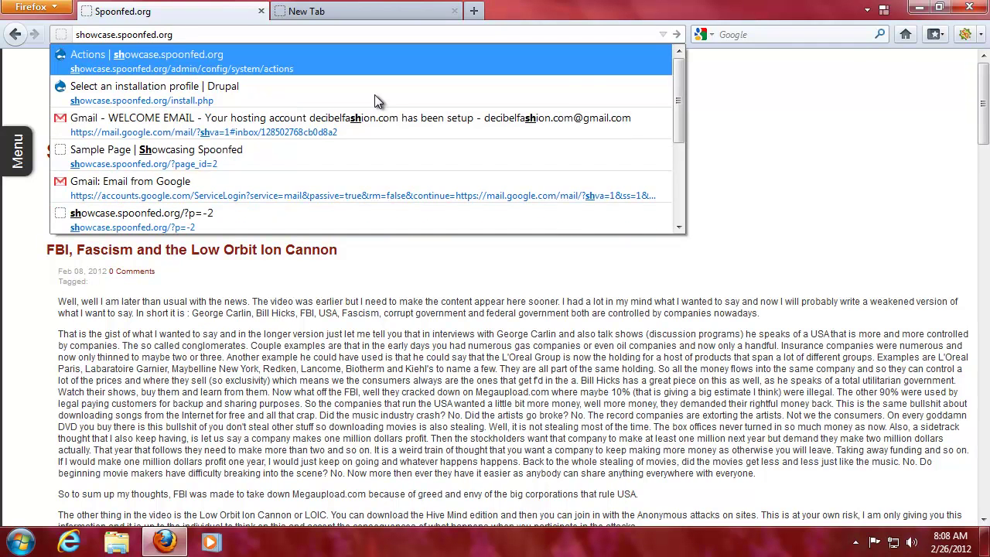
scroll(374, 94, down, 1)
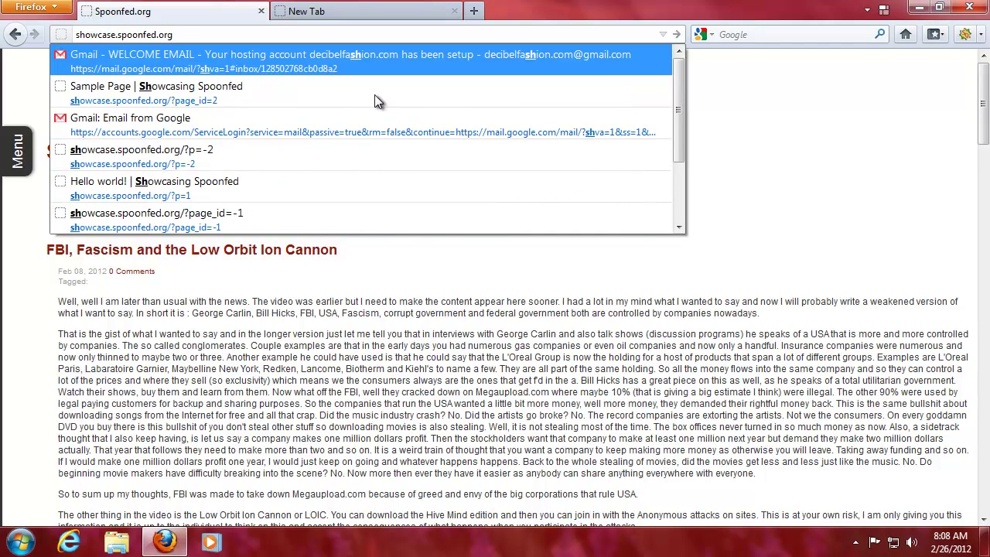
scroll(374, 94, down, 2)
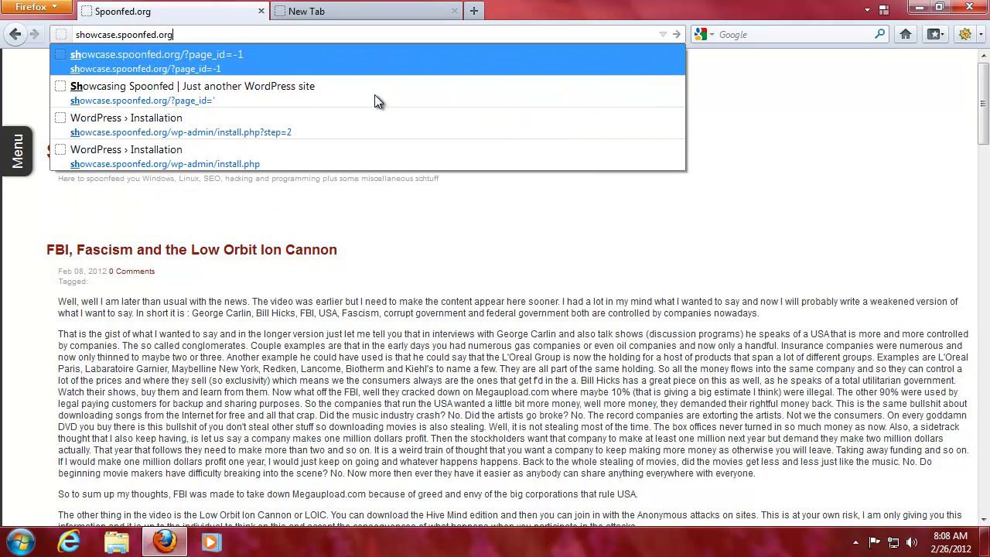
key(Return)
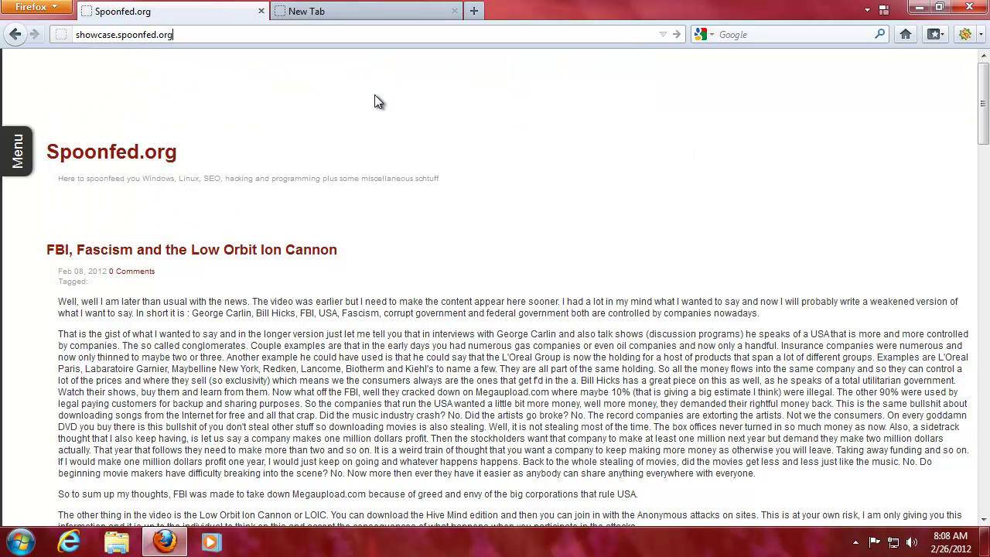
- Shorten the showcase address, previewing suggestions and deleting unwanted address-history entries
key(BackSpace)
key(BackSpace)
key(BackSpace)
key(BackSpace)
key(BackSpace)
key(BackSpace)
key(BackSpace)
key(BackSpace)
key(BackSpace)
key(BackSpace)
key(BackSpace)
key(BackSpace)
key(BackSpace)
key(BackSpace)
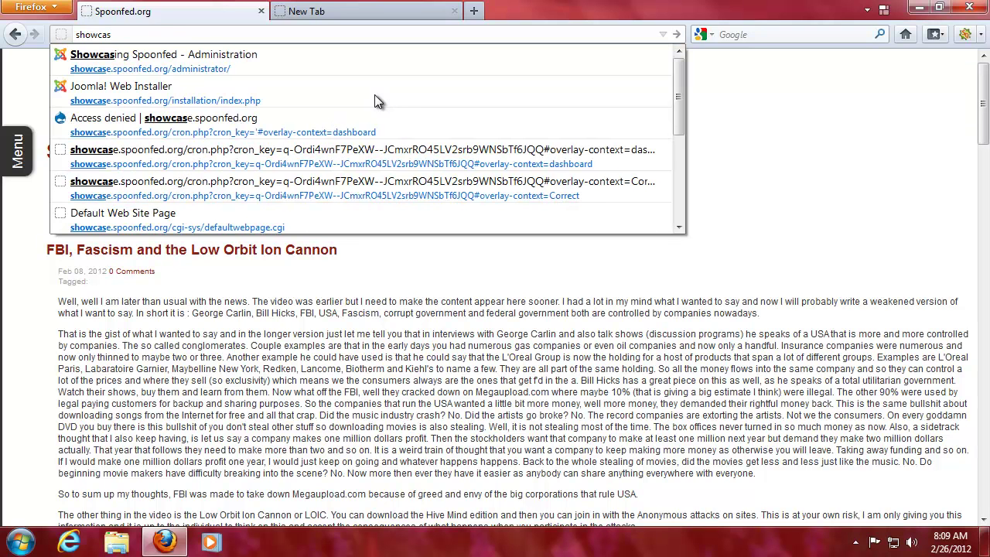
text(e)
key(Down)
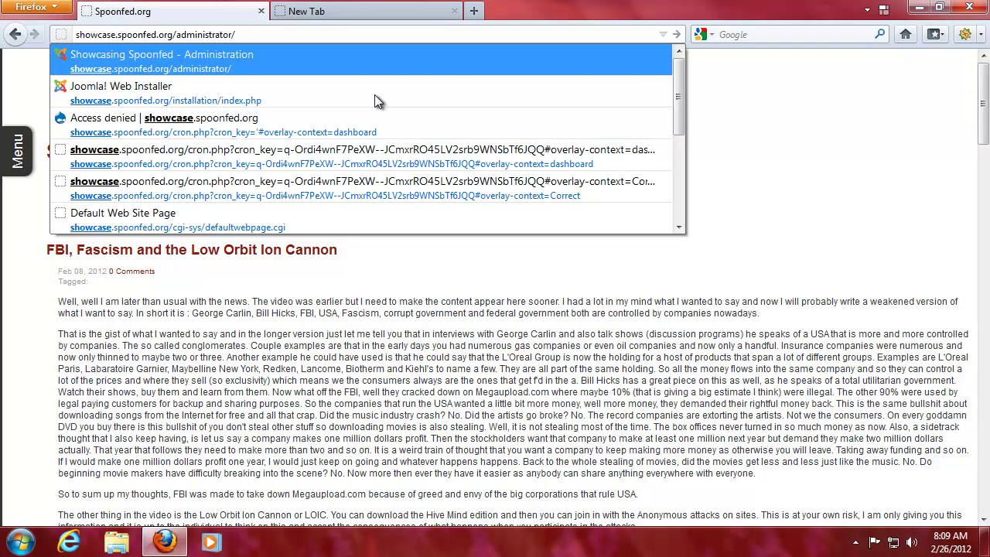
scroll(374, 94, down, 5)
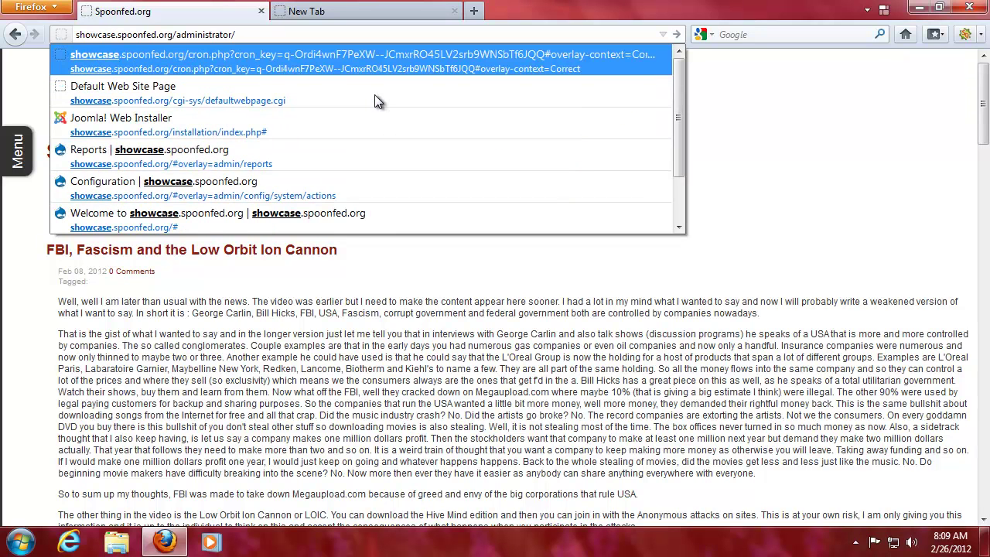
key(Delete)
key(Delete)
key(Delete)
key(Delete)
key(Delete)
key(Delete)
key(Delete)
key(Delete)
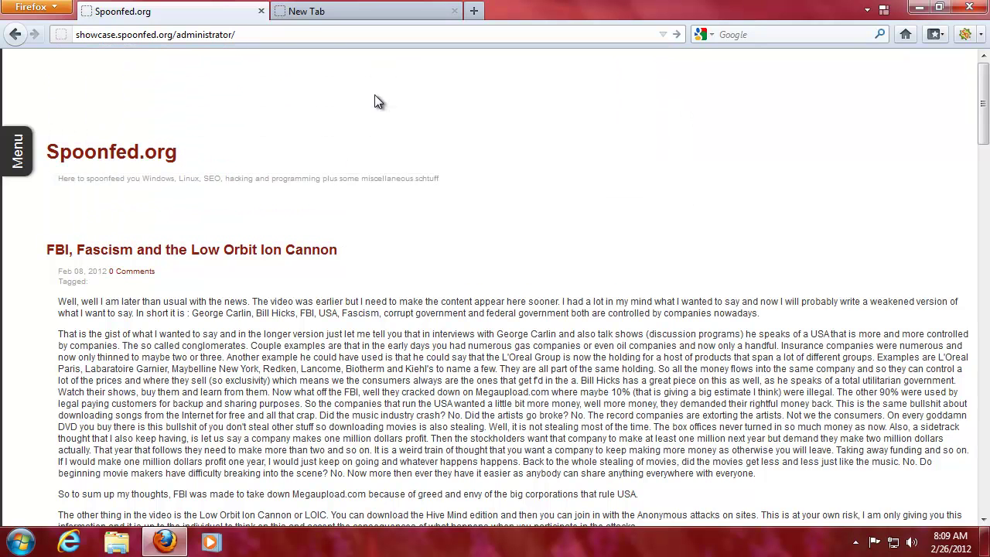
key(BackSpace)
key(BackSpace)
key(BackSpace)
key(BackSpace)
key(BackSpace)
key(BackSpace)
key(BackSpace)
key(BackSpace)
key(BackSpace)
key(BackSpace)
key(BackSpace)
key(BackSpace)
key(BackSpace)
key(BackSpace)
key(BackSpace)
key(BackSpace)
key(BackSpace)
key(BackSpace)
key(BackSpace)
key(BackSpace)
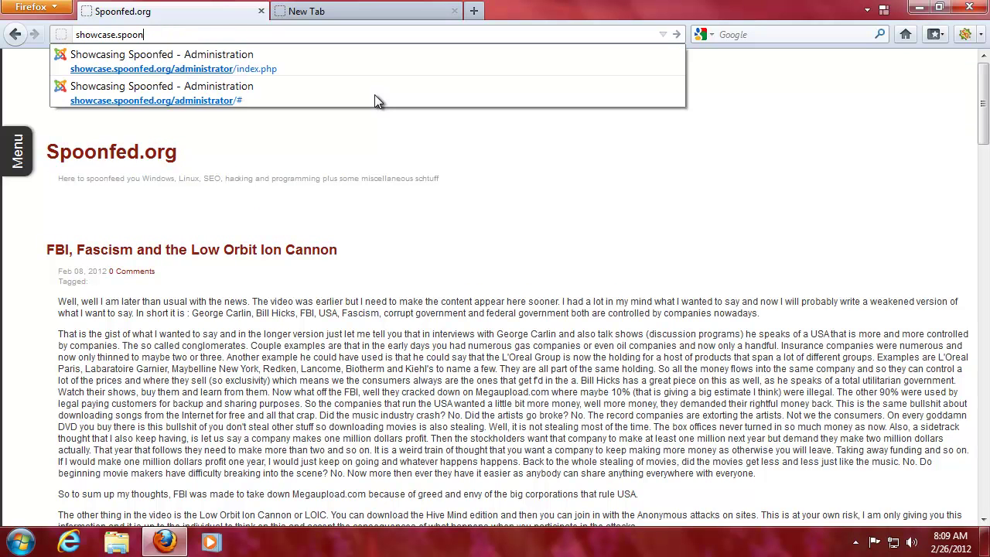
key(BackSpace)
key(BackSpace)
key(BackSpace)
key(BackSpace)
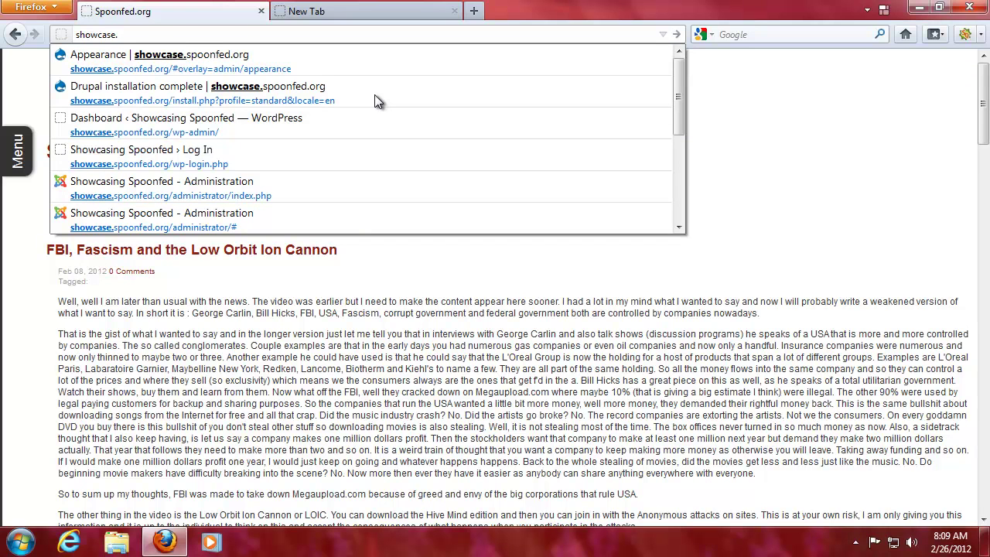
key(Down)
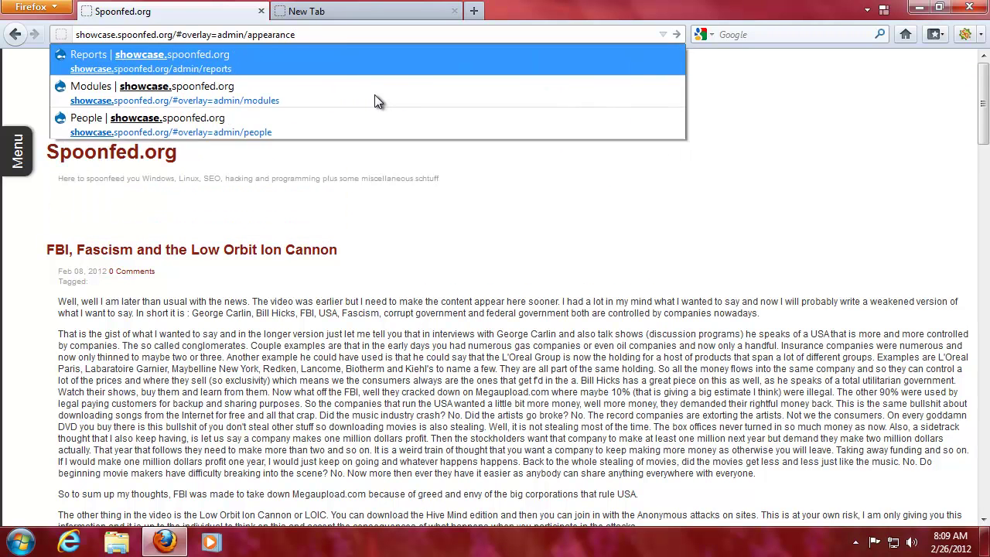
key(Escape)
- Delete the Structure history entry and erase the rest of the showcase address
key(BackSpace)
key(BackSpace)
key(BackSpace)
key(BackSpace)
key(BackSpace)
key(BackSpace)
key(BackSpace)
key(BackSpace)
key(BackSpace)
key(BackSpace)
key(BackSpace)
key(BackSpace)
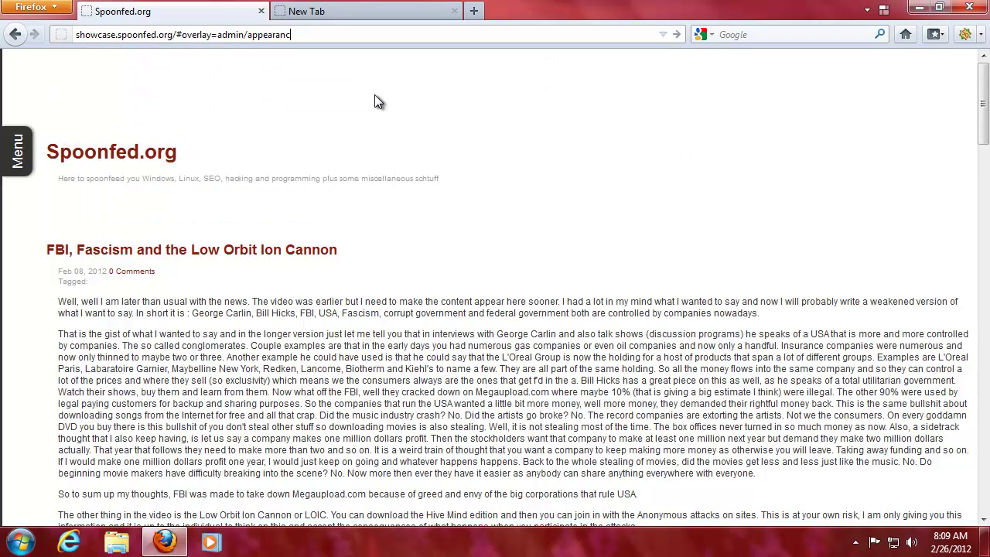
key(BackSpace)
key(BackSpace)
key(BackSpace)
key(BackSpace)
key(BackSpace)
key(BackSpace)
key(BackSpace)
key(BackSpace)
key(BackSpace)
key(BackSpace)
key(BackSpace)
key(BackSpace)
key(BackSpace)
key(BackSpace)
key(BackSpace)
key(BackSpace)
key(BackSpace)
key(BackSpace)
key(BackSpace)
key(BackSpace)
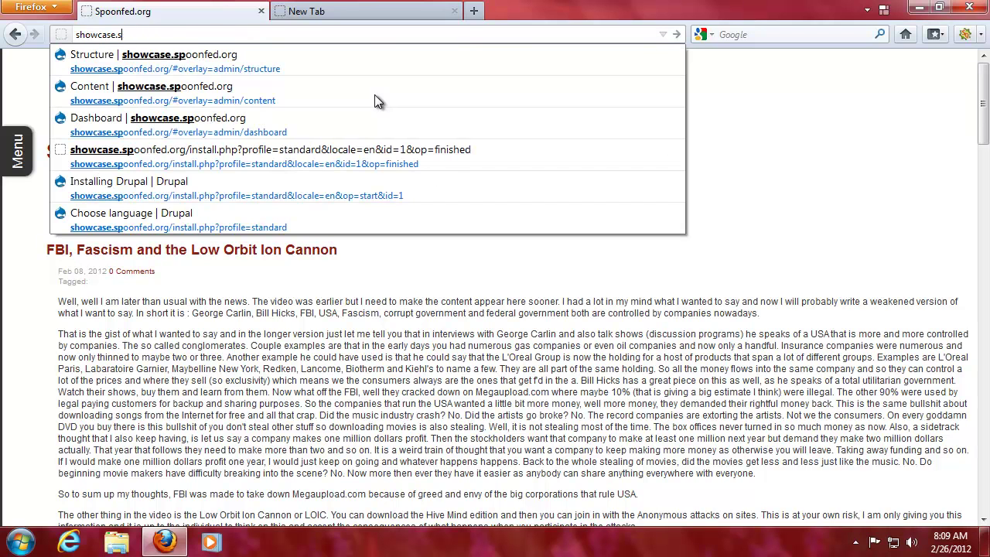
key(Down)
key(Delete)
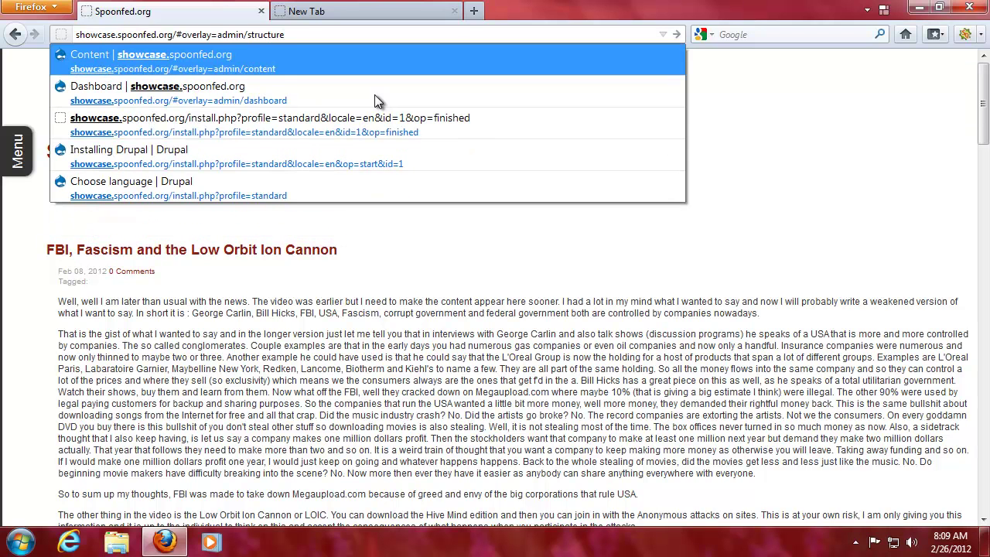
key(Escape)
key(BackSpace)
key(BackSpace)
key(BackSpace)
key(BackSpace)
key(BackSpace)
key(BackSpace)
key(BackSpace)
key(BackSpace)
key(BackSpace)
key(BackSpace)
key(BackSpace)
key(BackSpace)
key(BackSpace)
key(BackSpace)
key(BackSpace)
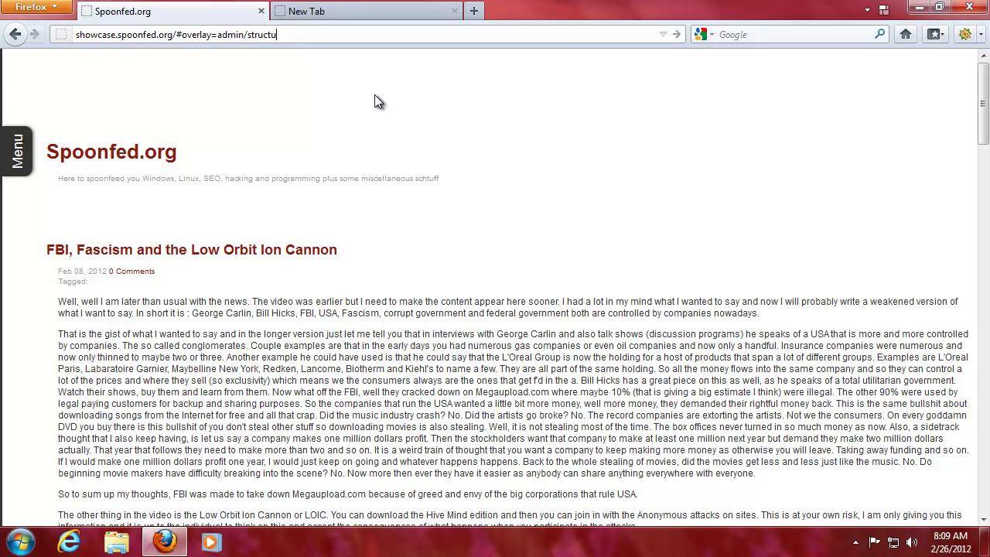
key(BackSpace)
key(BackSpace)
key(BackSpace)
key(BackSpace)
key(BackSpace)
key(BackSpace)
key(BackSpace)
key(BackSpace)
key(BackSpace)
key(BackSpace)
key(BackSpace)
key(BackSpace)
key(BackSpace)
key(BackSpace)
key(BackSpace)
key(BackSpace)
key(BackSpace)
key(BackSpace)
key(BackSpace)
key(BackSpace)
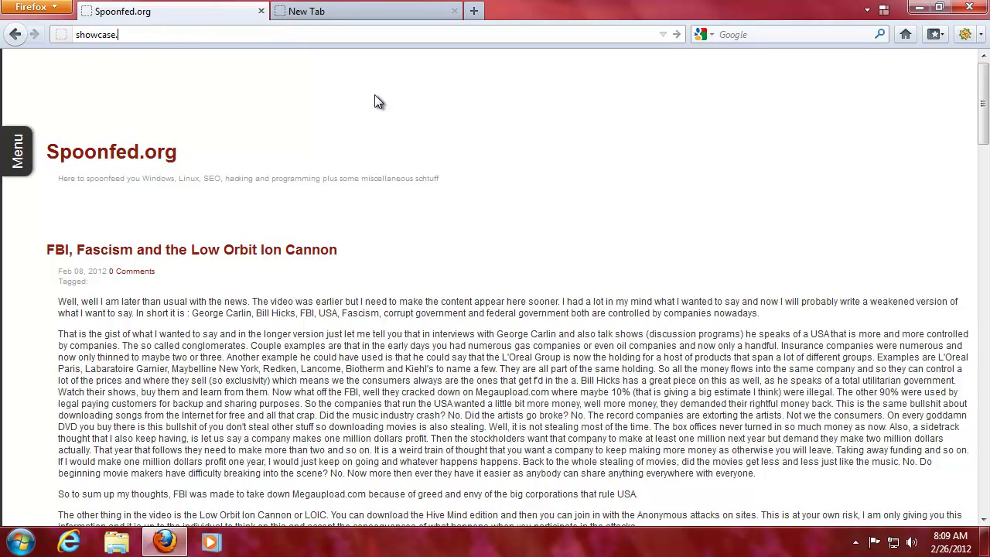
key(BackSpace)
key(BackSpace)
key(BackSpace)
key(BackSpace)
key(BackSpace)
key(BackSpace)
key(BackSpace)
key(BackSpace)
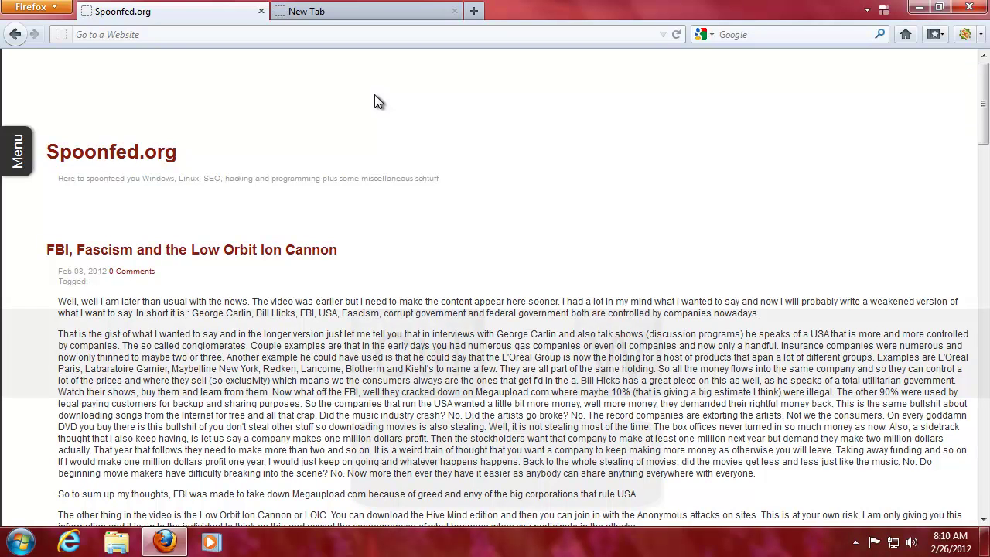
- Close the extra New Tab, then jump to the bottom and back to the top of the page
key(ctrl+w)
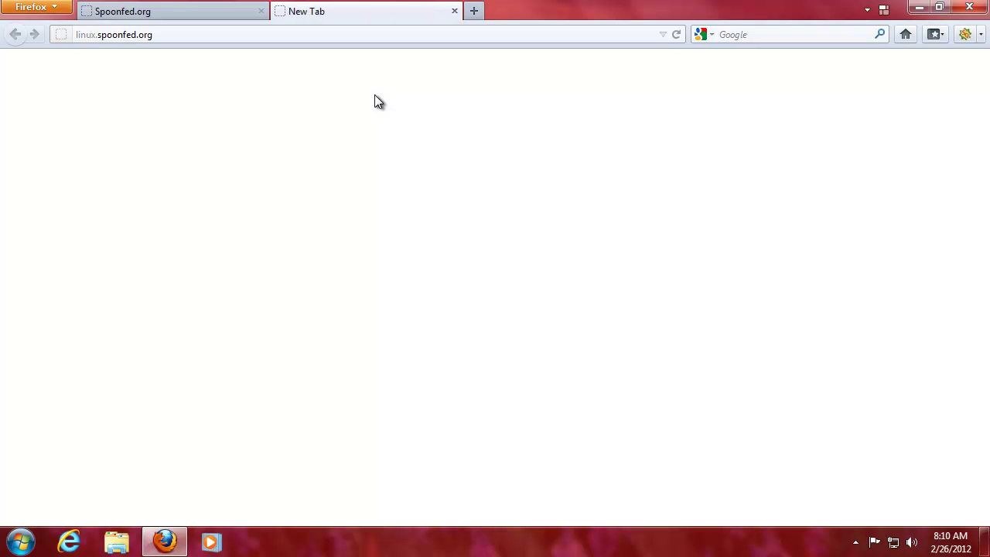
click(455, 11)
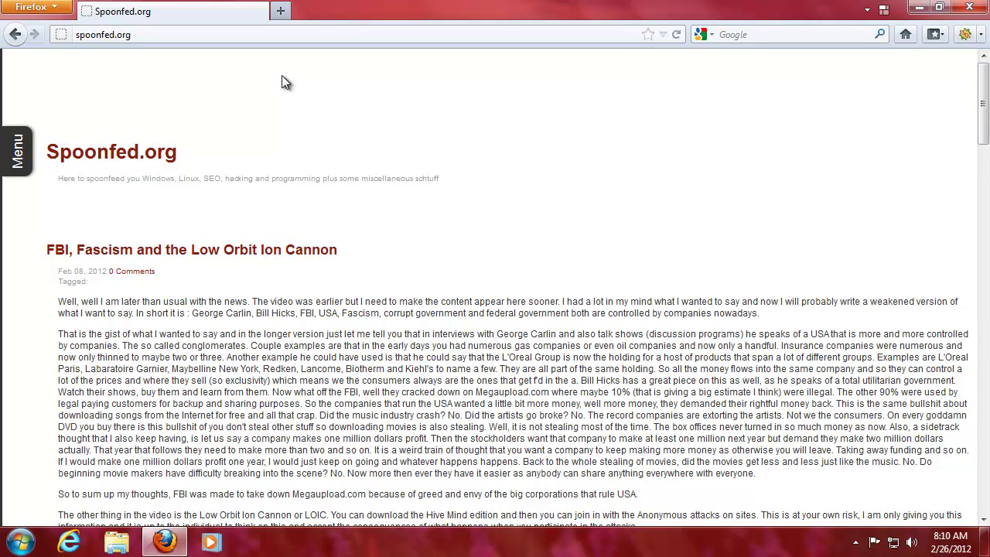
key(End)
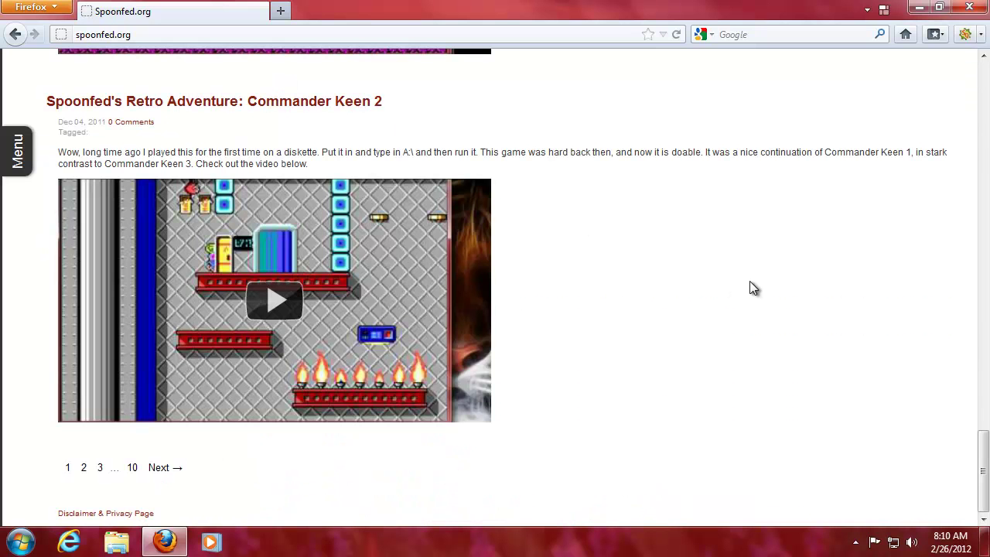
key(Home)
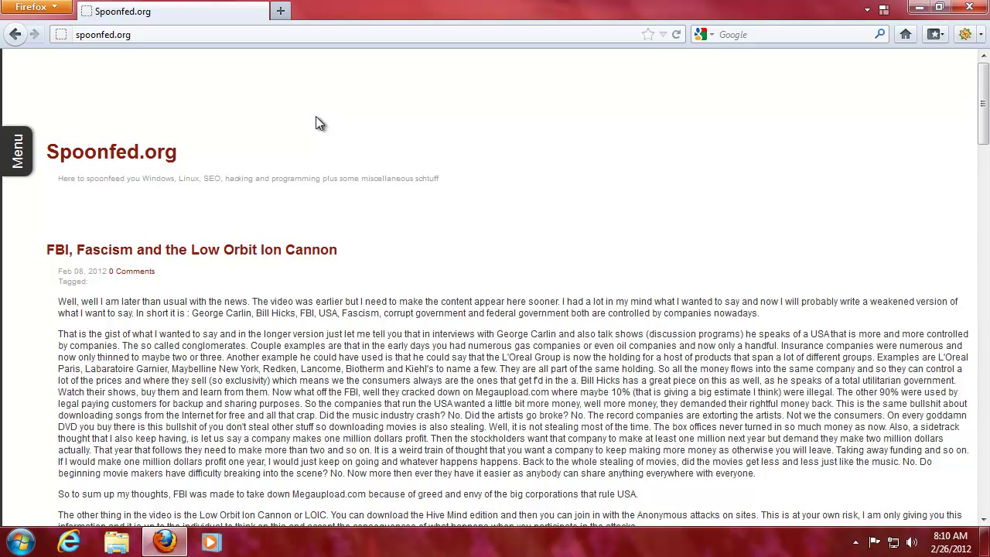
- Open Firefox Options from the main menu and reposition the Options window
click(50, 9)
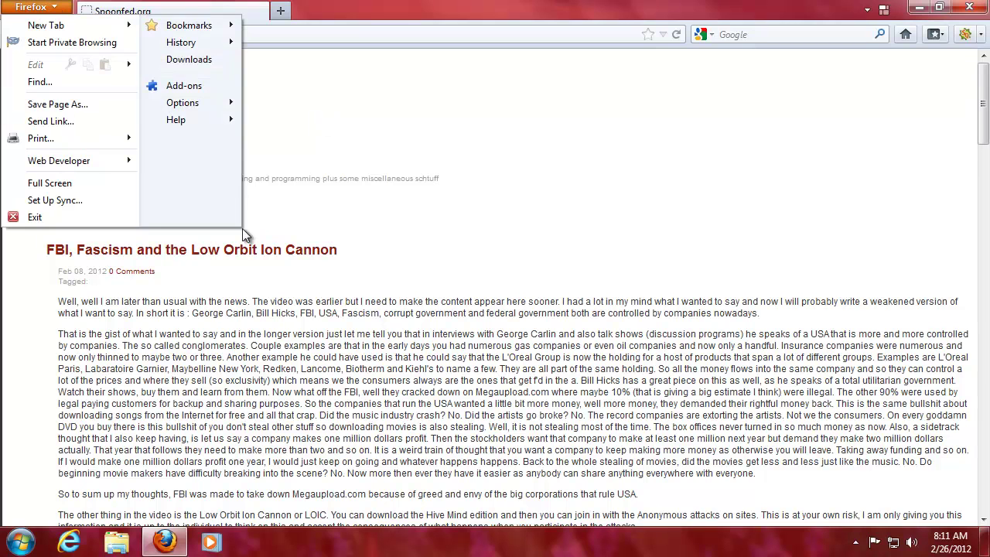
click(184, 101)
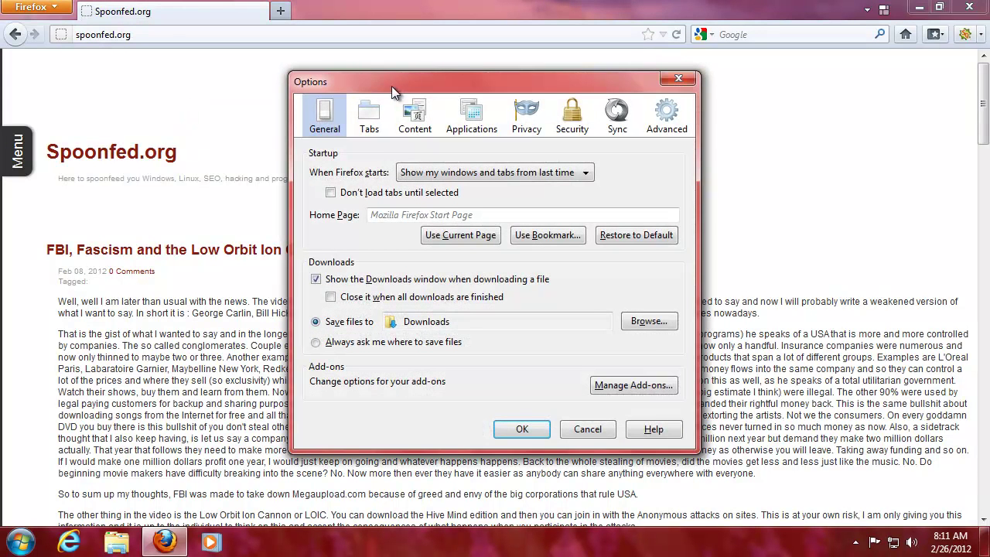
drag(391, 86, 311, 92)
drag(437, 92, 496, 90)
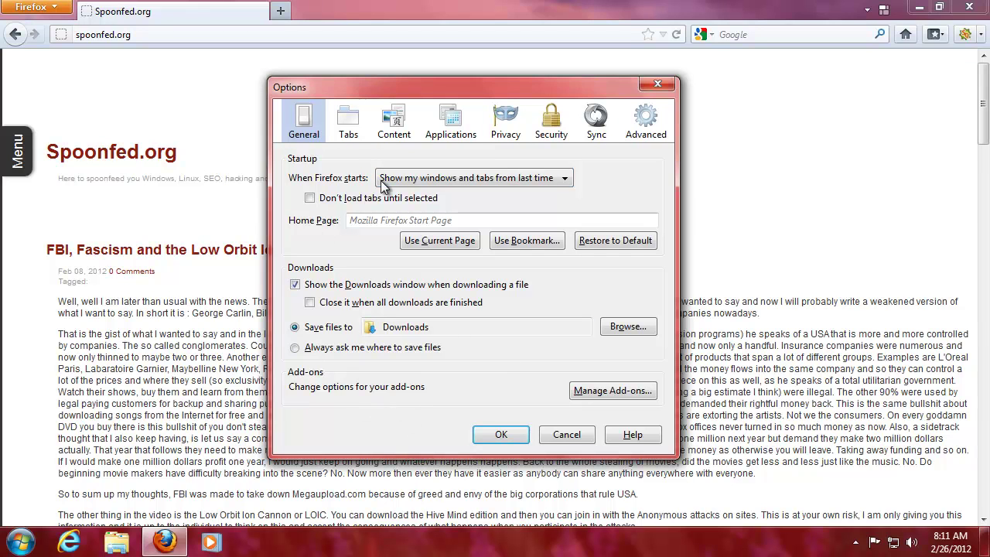
- Set When Firefox starts to Show my home page
click(473, 183)
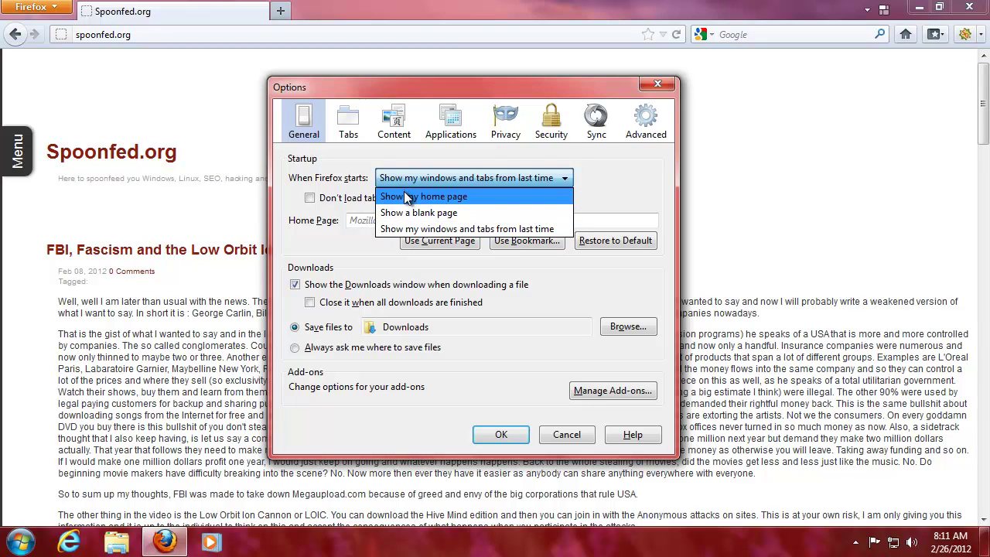
click(405, 198)
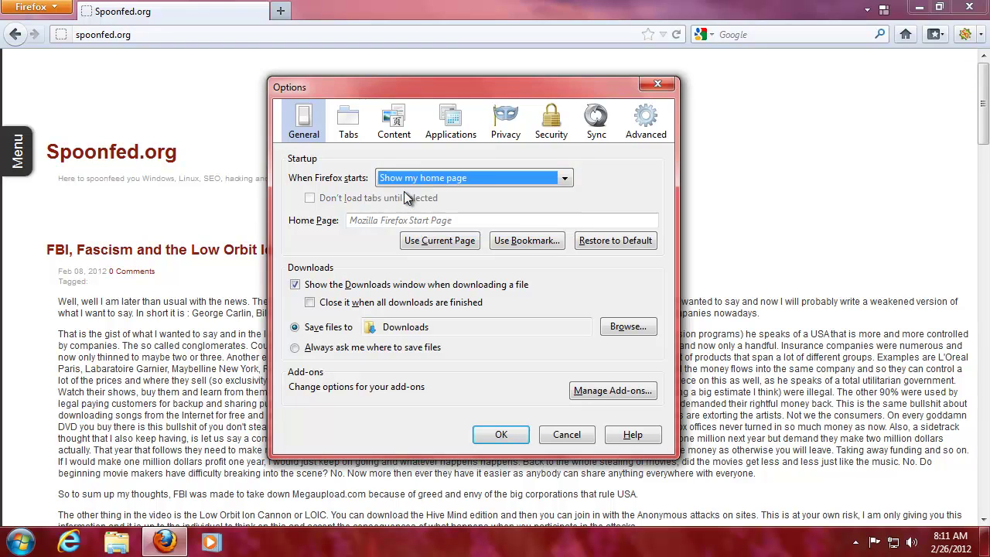
click(371, 222)
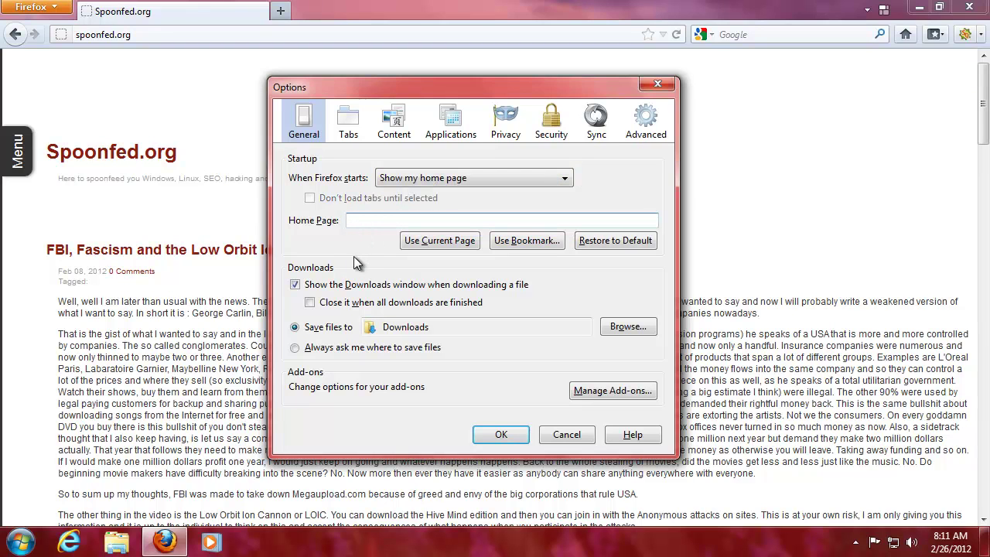
click(416, 178)
click(413, 226)
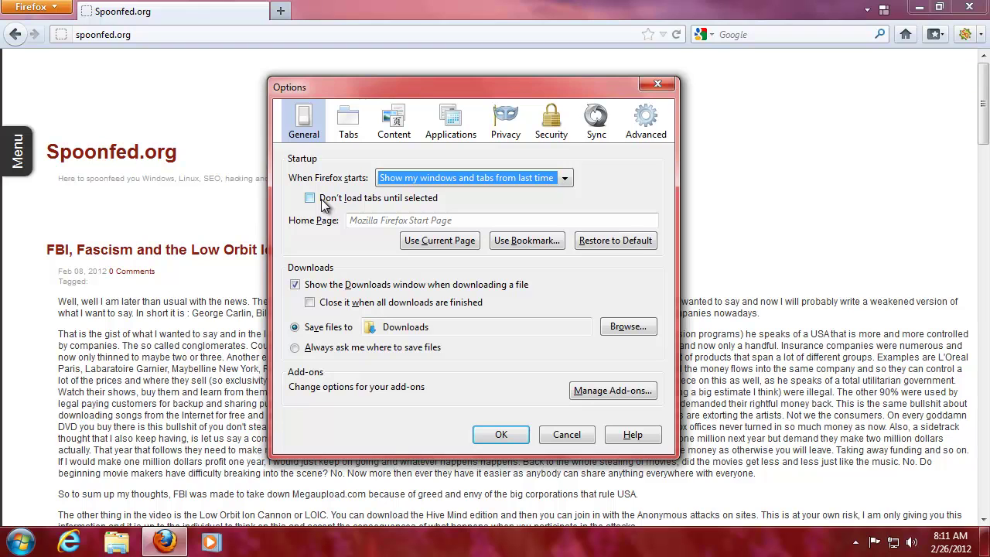
click(379, 183)
click(369, 198)
click(394, 183)
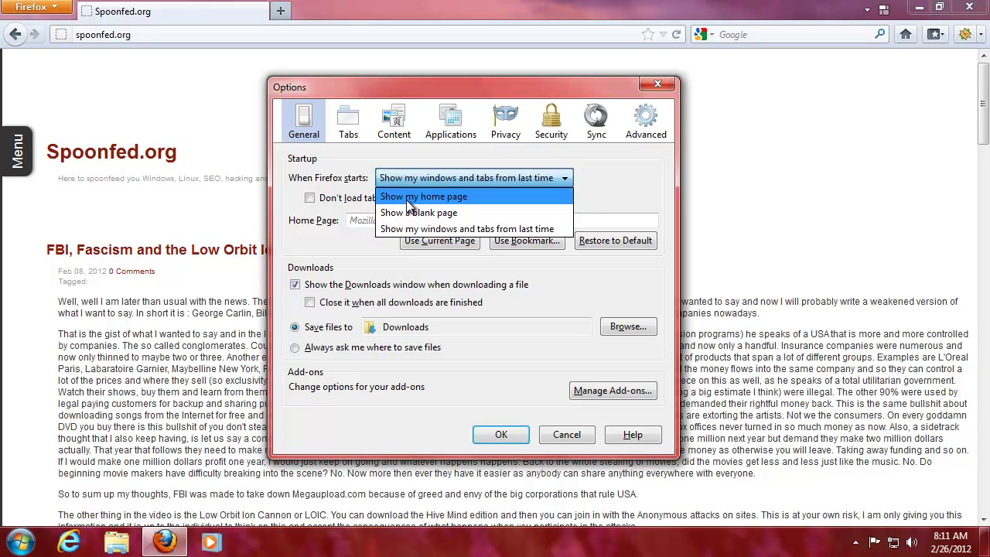
click(398, 196)
text(spoon)
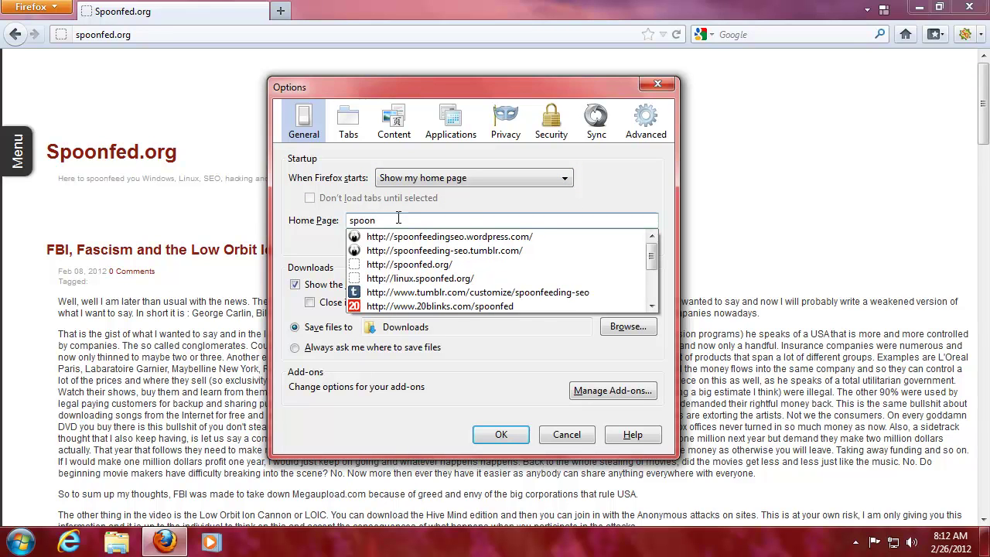
key(Down)
key(Down)
key(Down)
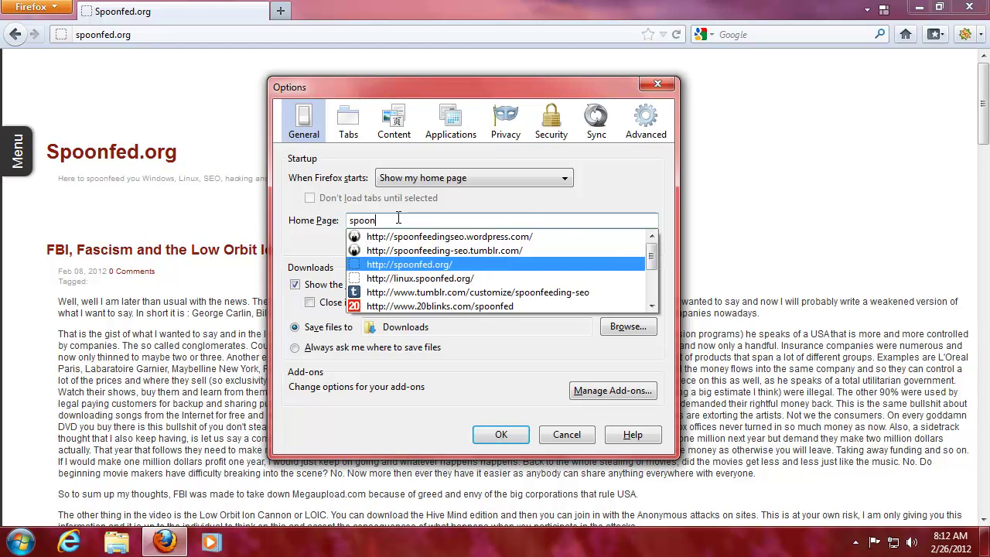
key(Escape)
key(shift+Tab)
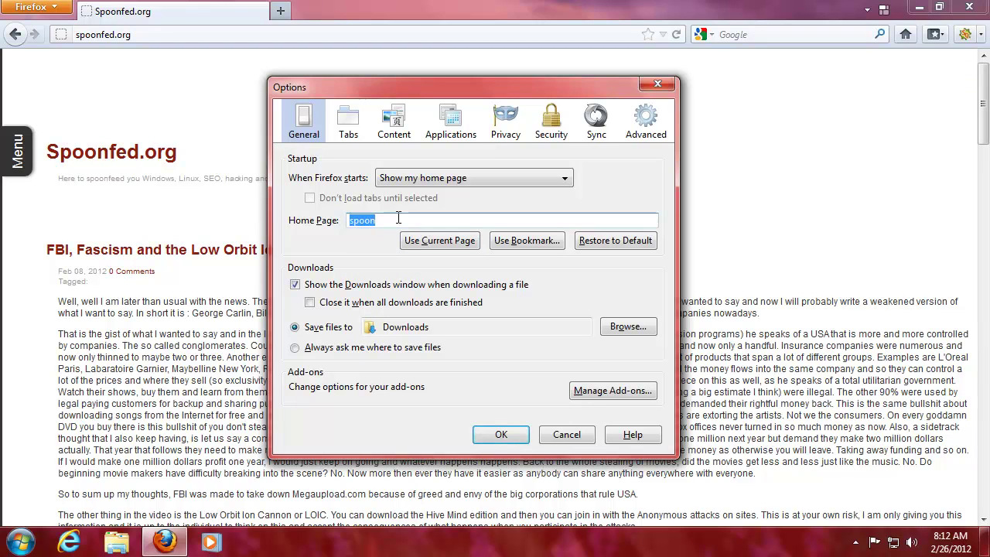
click(415, 240)
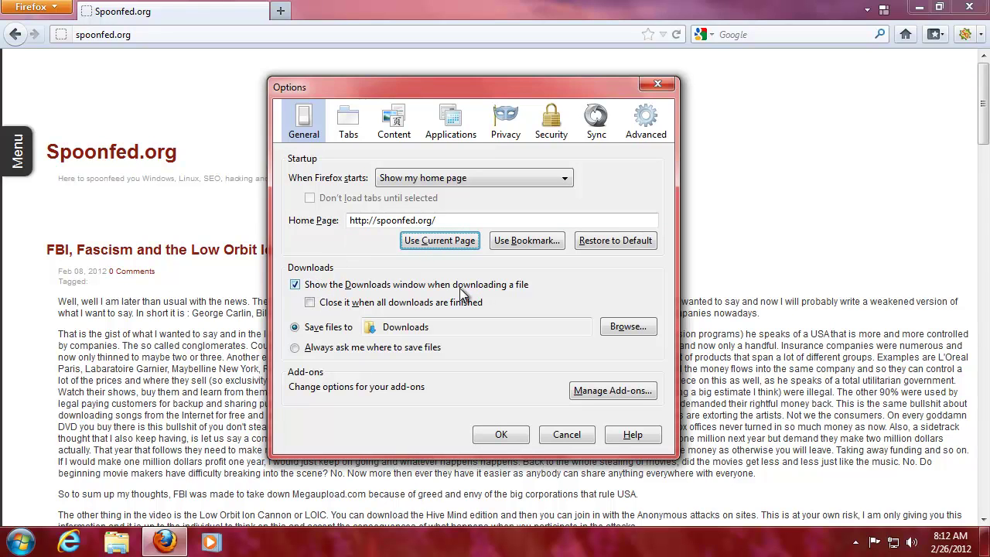
click(295, 285)
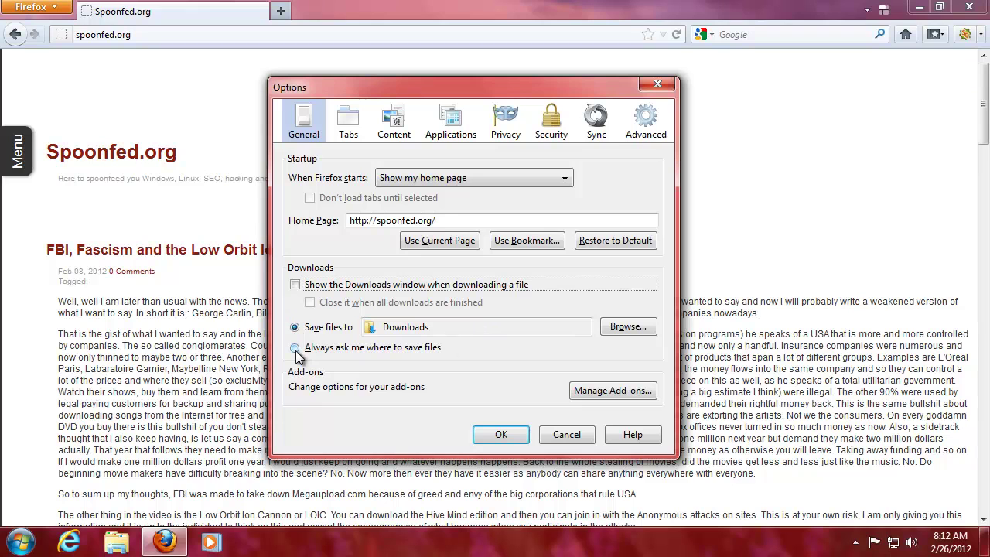
- In the Tabs pane, untick the multiple-tab close warning and tick Windows taskbar tab previews
click(349, 124)
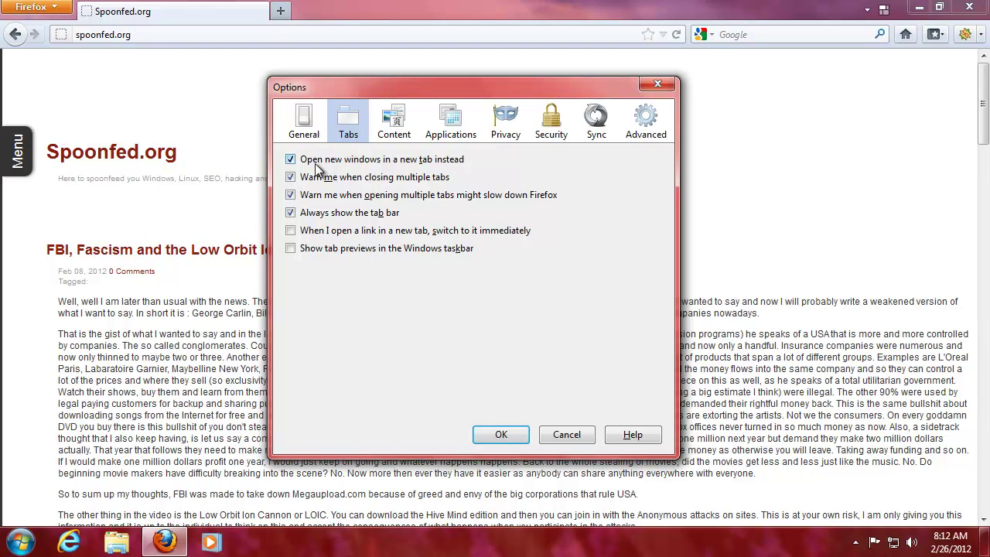
click(291, 178)
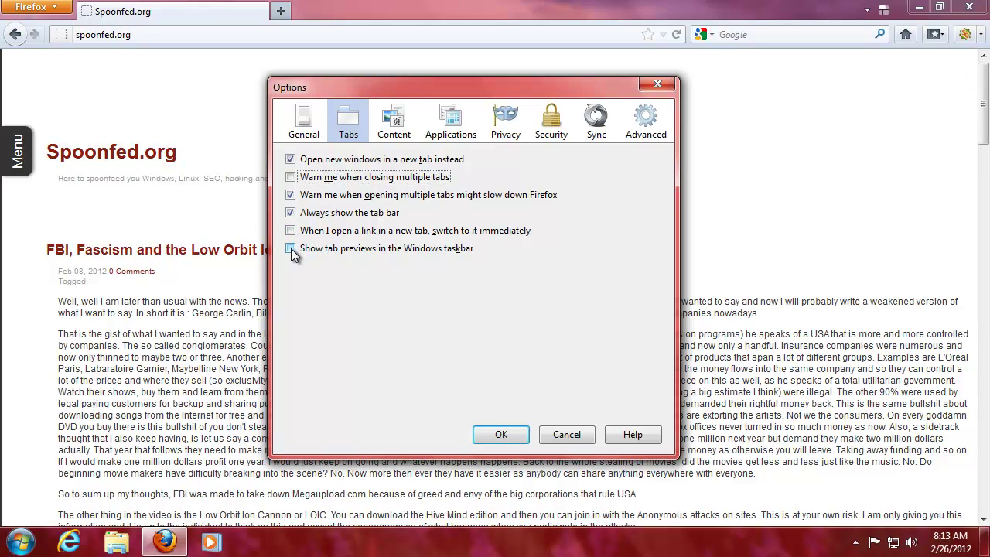
mouse_move(145, 535)
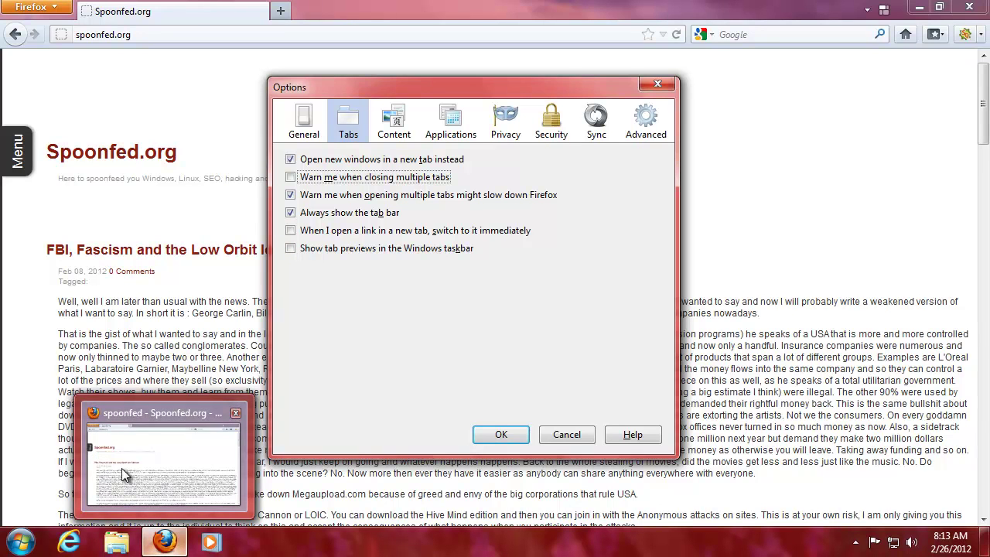
click(288, 249)
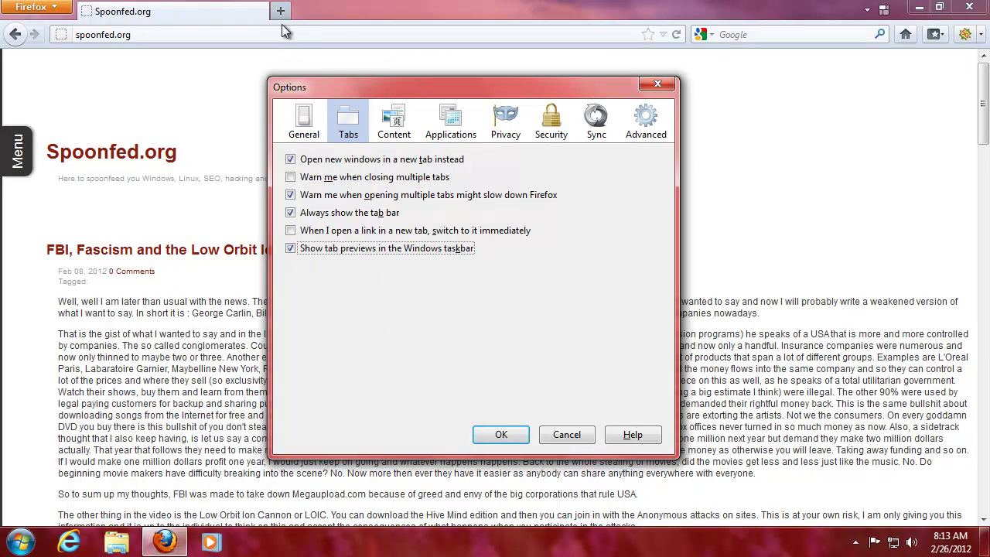
- Save the Options with OK, then load linux.spoonfed.org in a new tab
click(501, 436)
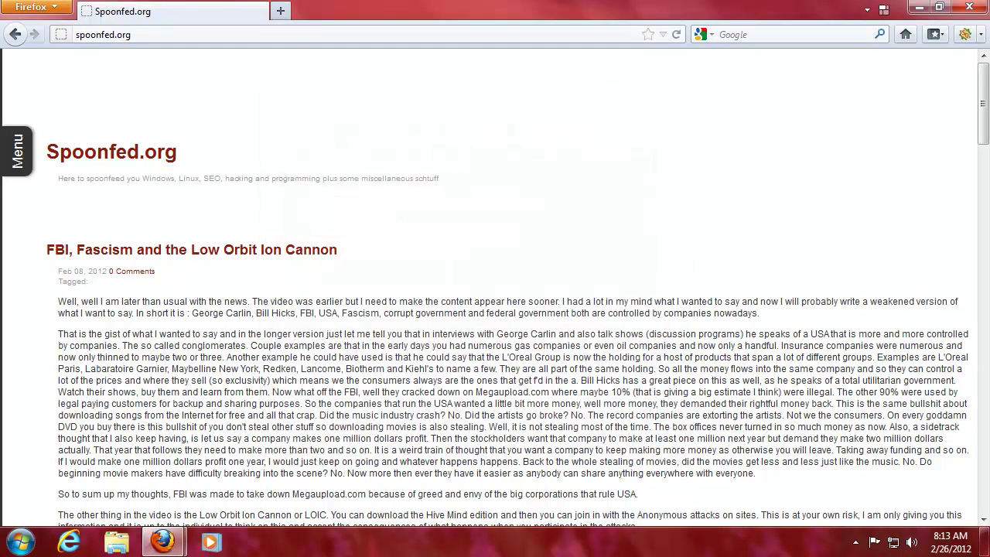
click(281, 11)
text(linux)
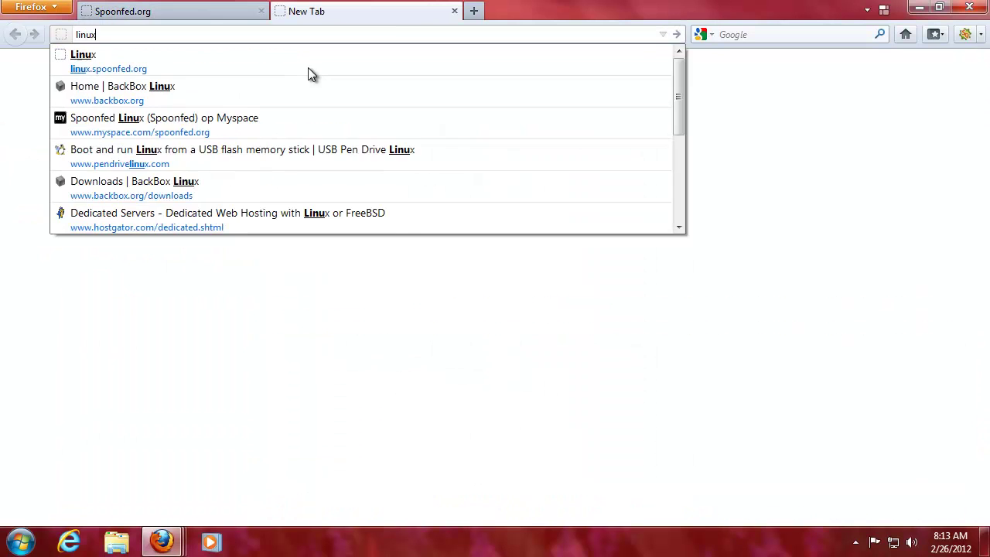
text(.spoonfe.do)
key(BackSpace)
key(BackSpace)
key(BackSpace)
text(d.org)
key(Return)
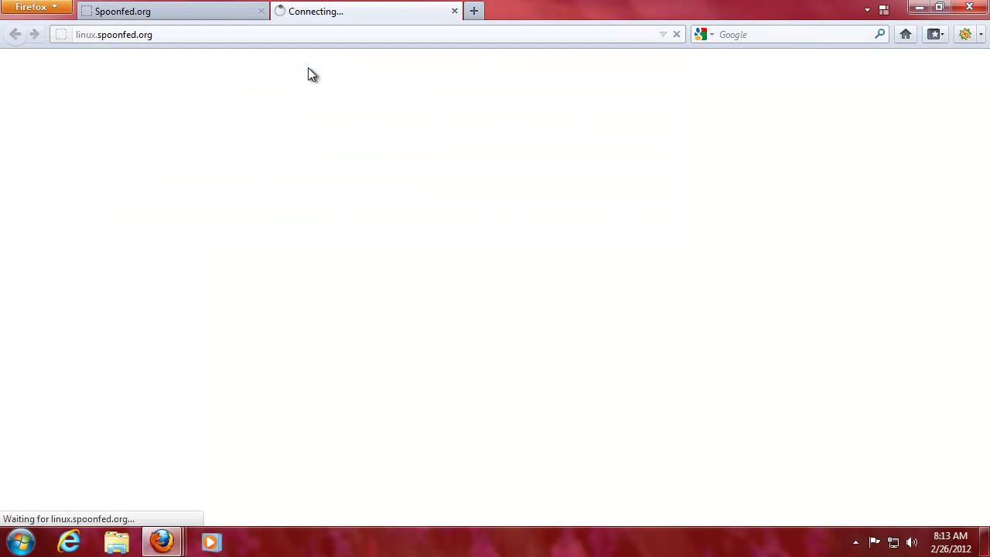
- Close the blank Firefox window via its taskbar thumbnail and bring Spoonfed.org to the front
mouse_move(161, 543)
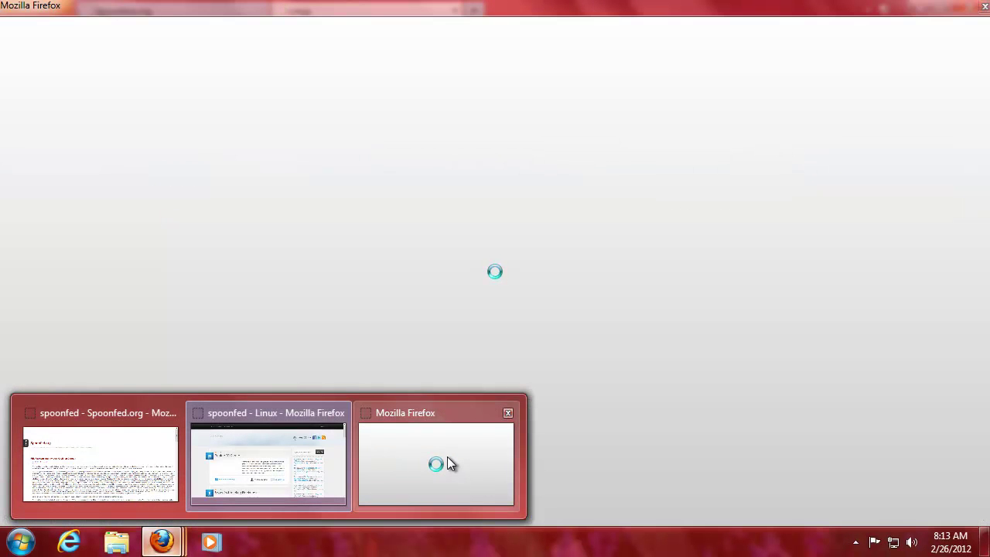
click(447, 456)
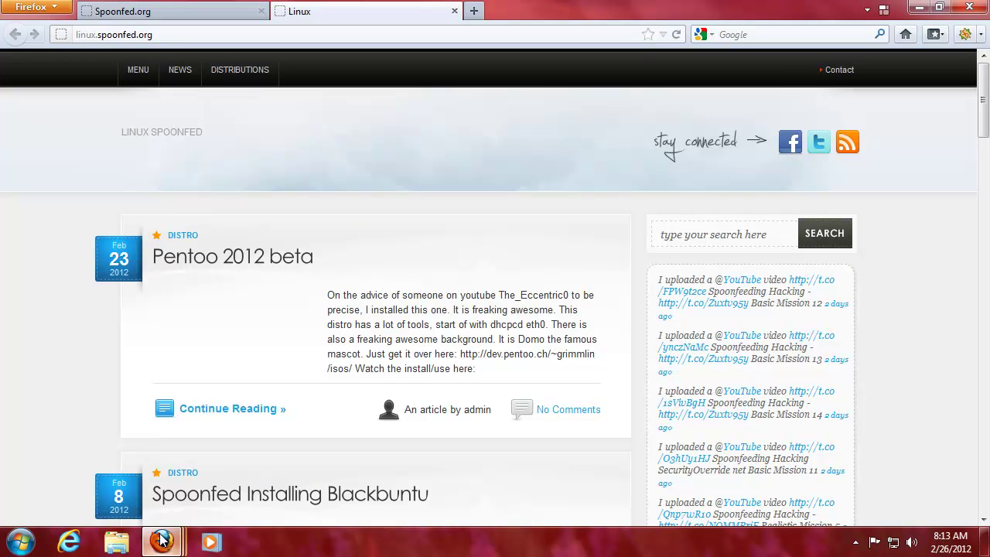
mouse_move(161, 539)
mouse_move(435, 469)
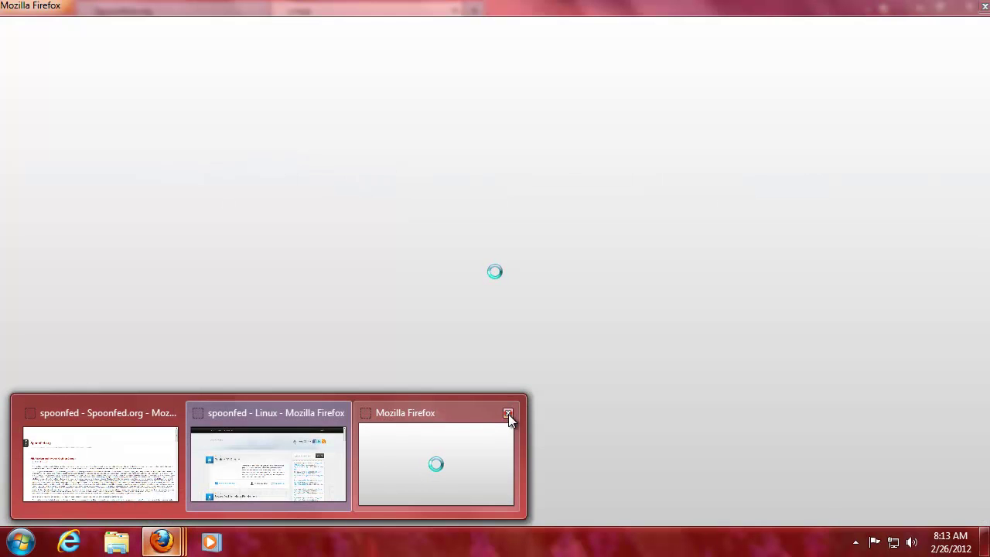
mouse_move(243, 439)
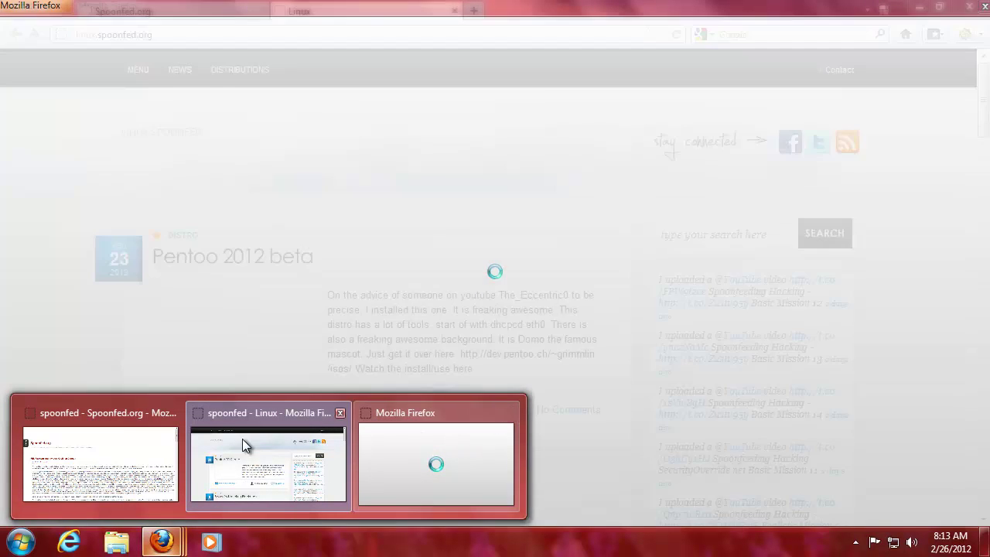
right_click(399, 447)
click(410, 437)
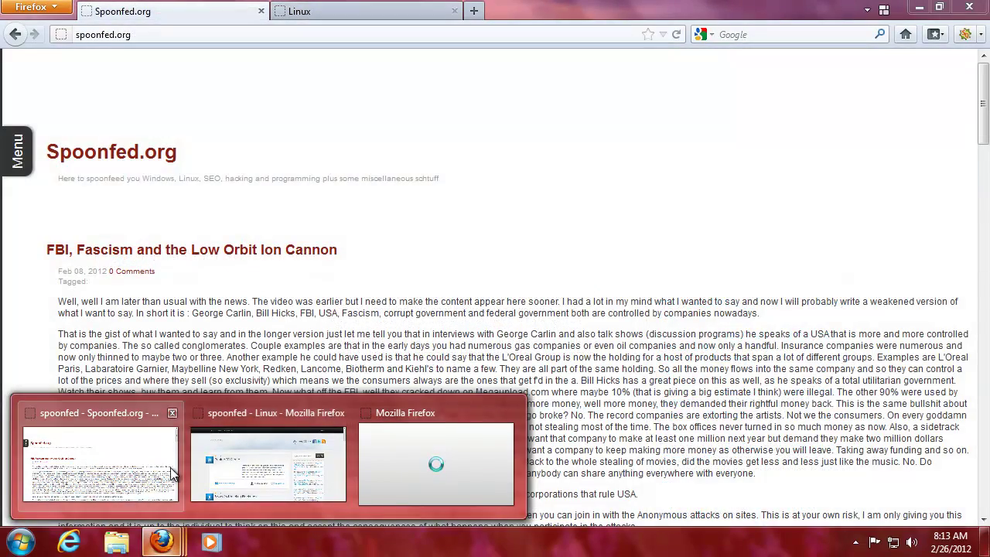
click(172, 474)
click(33, 7)
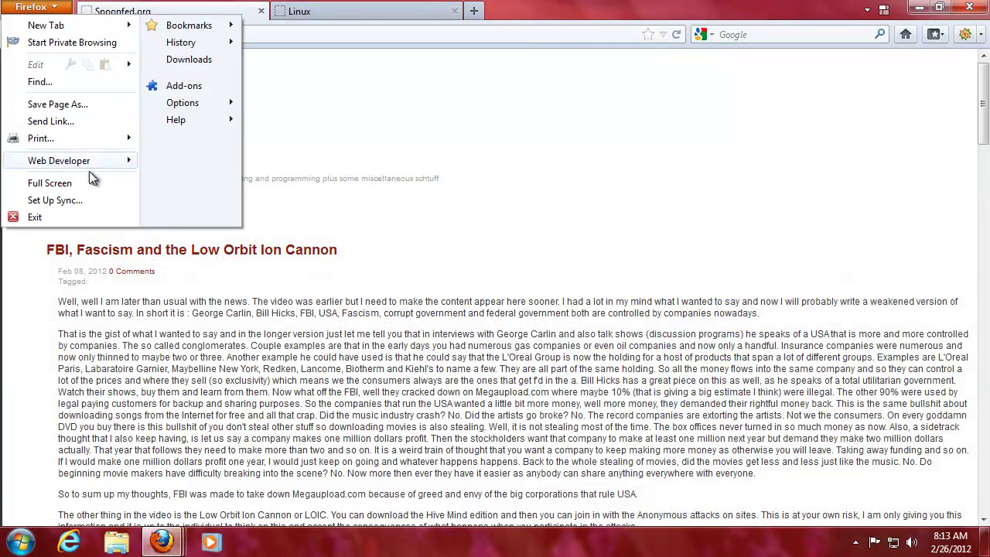
- Open Options, inspect the Content pane's Default font list, then switch to Applications
click(194, 100)
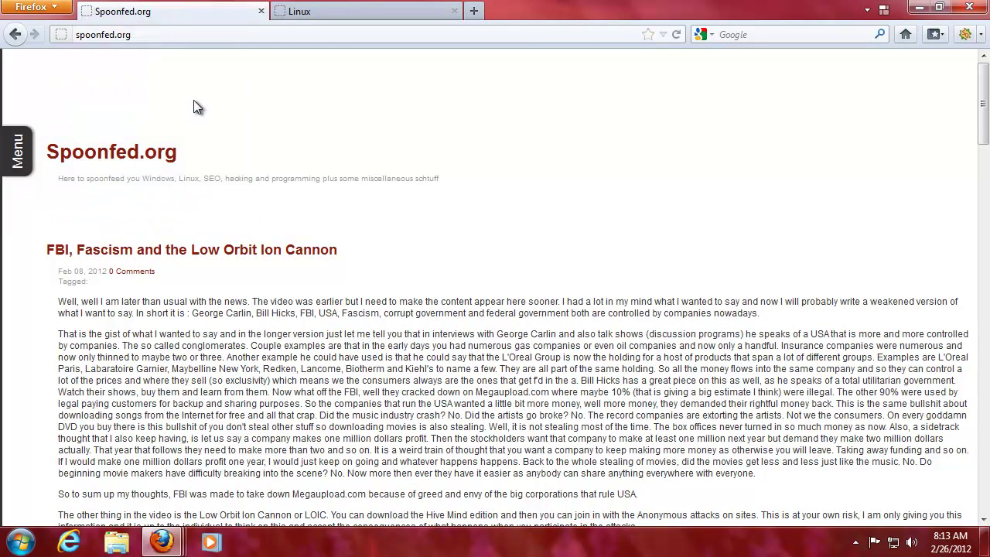
click(393, 119)
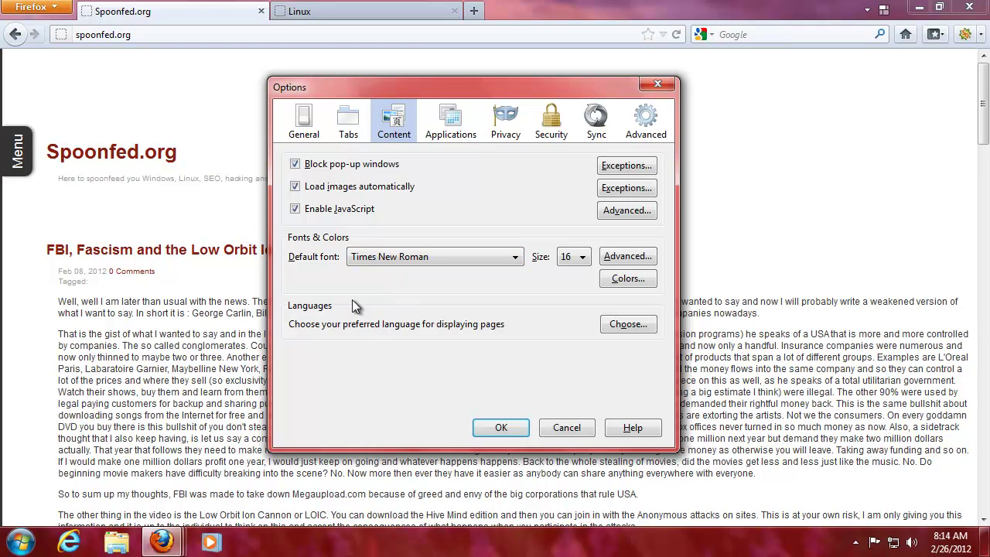
click(430, 260)
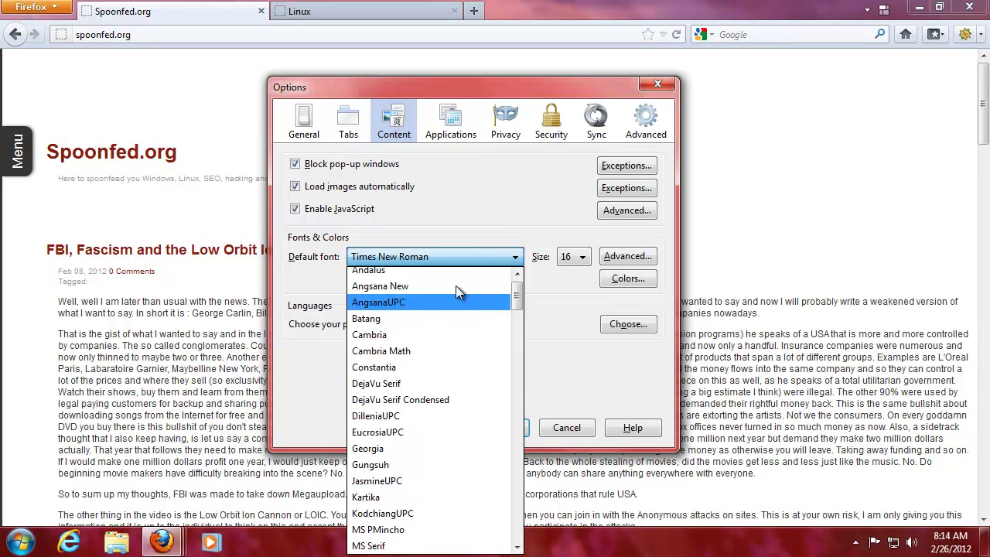
click(468, 223)
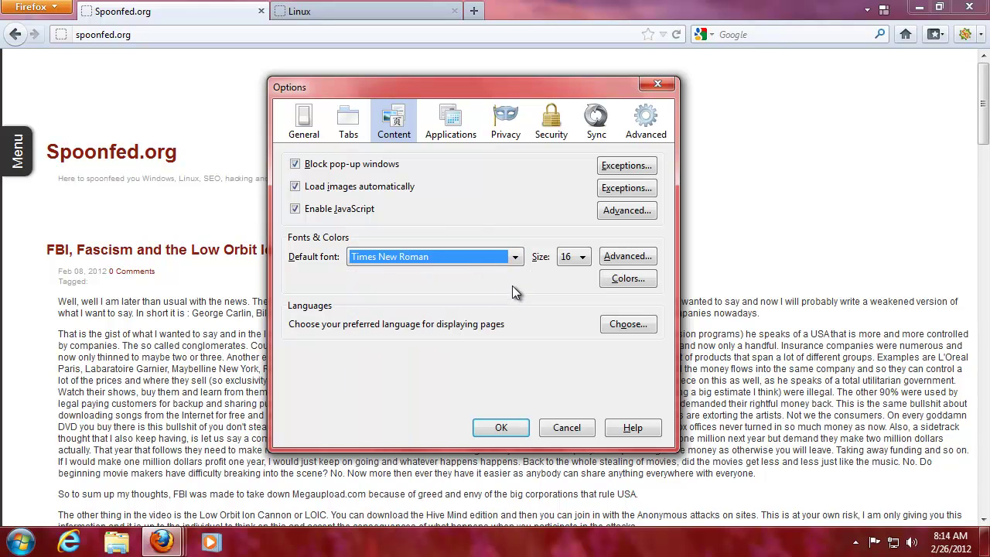
click(463, 129)
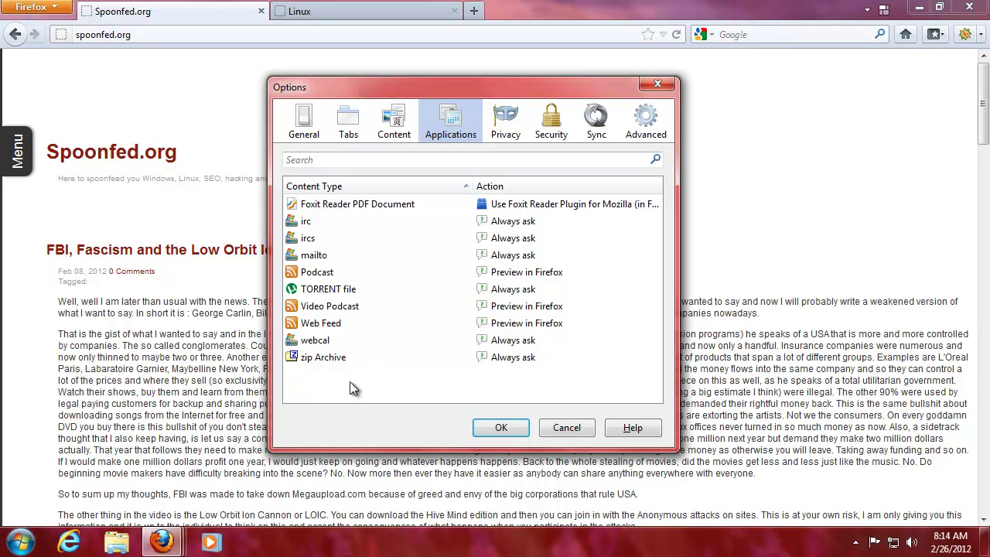
click(318, 257)
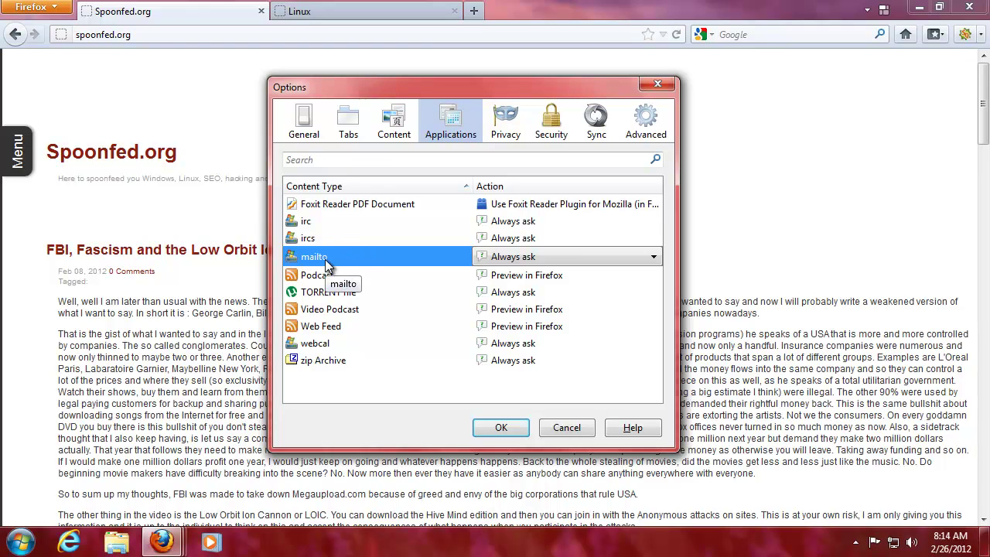
click(654, 256)
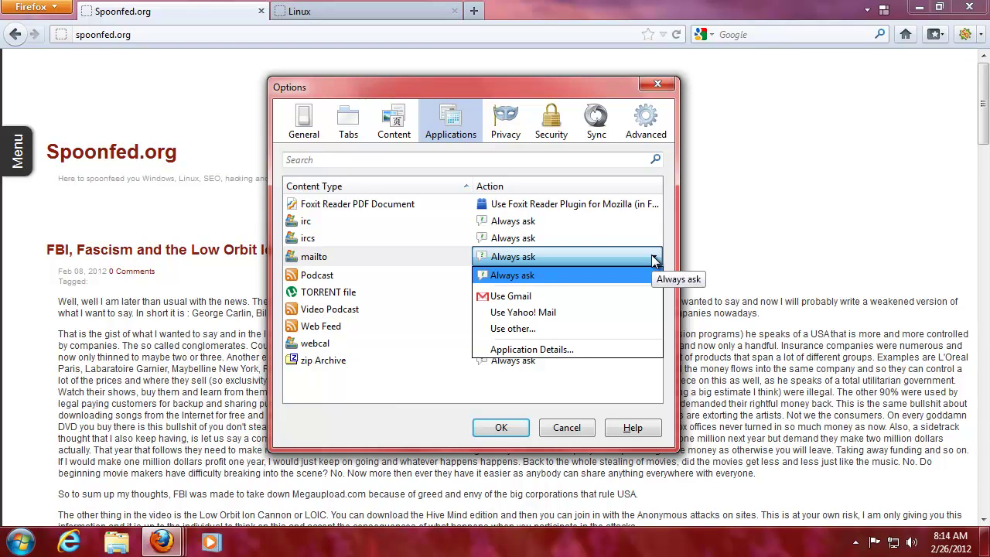
click(653, 258)
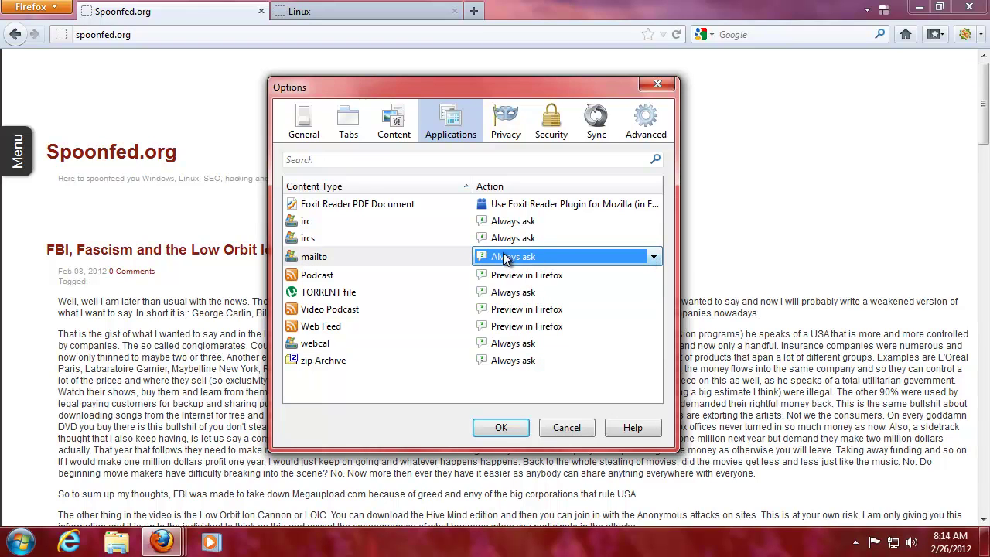
click(369, 260)
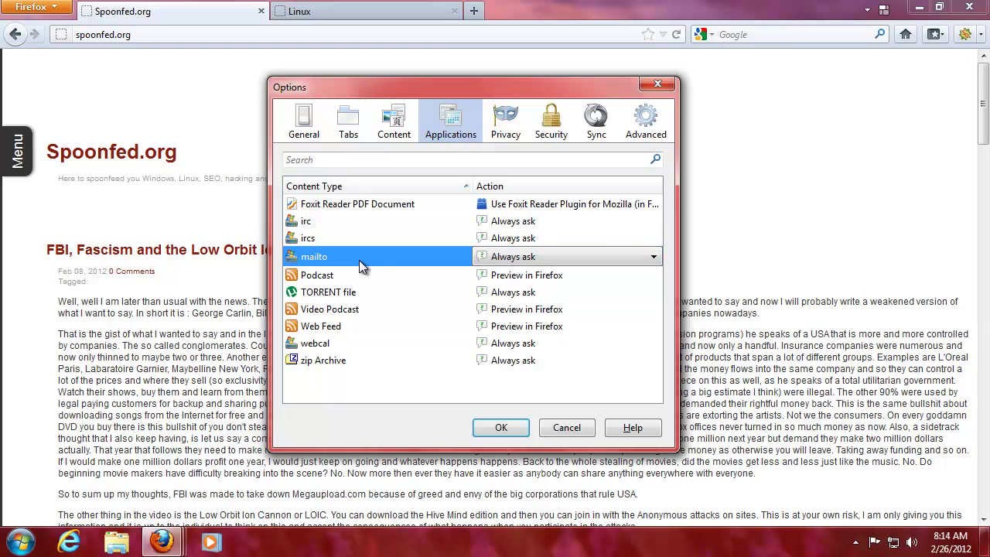
- On Privacy, enable 'Tell websites I do not want to be tracked', keep Remember history, and click OK
click(496, 121)
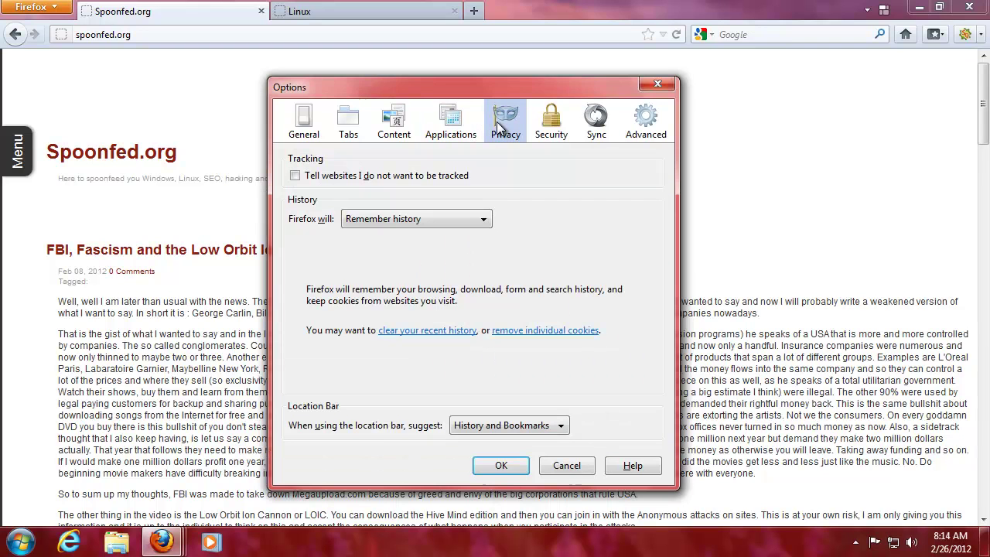
click(298, 177)
click(381, 219)
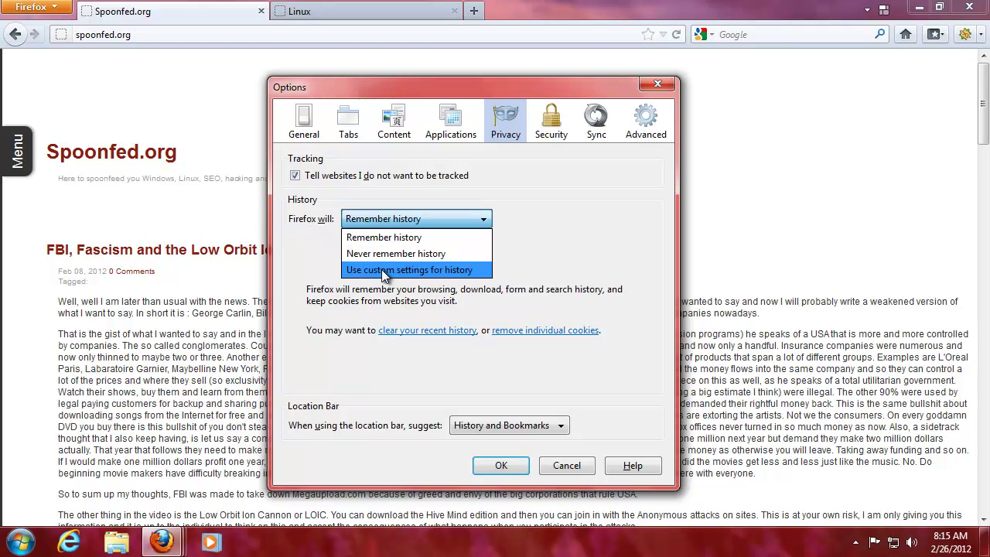
key(Escape)
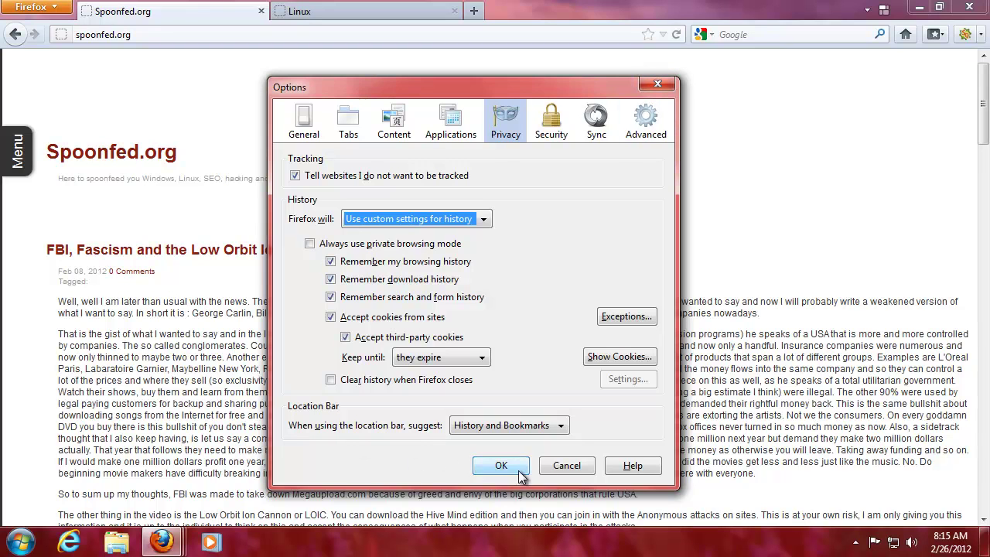
click(462, 220)
click(384, 238)
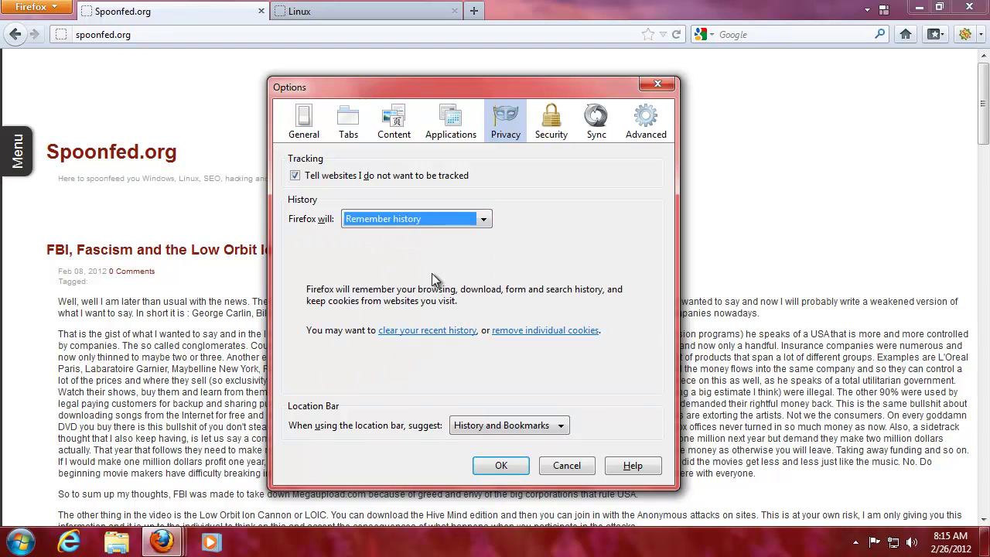
click(502, 464)
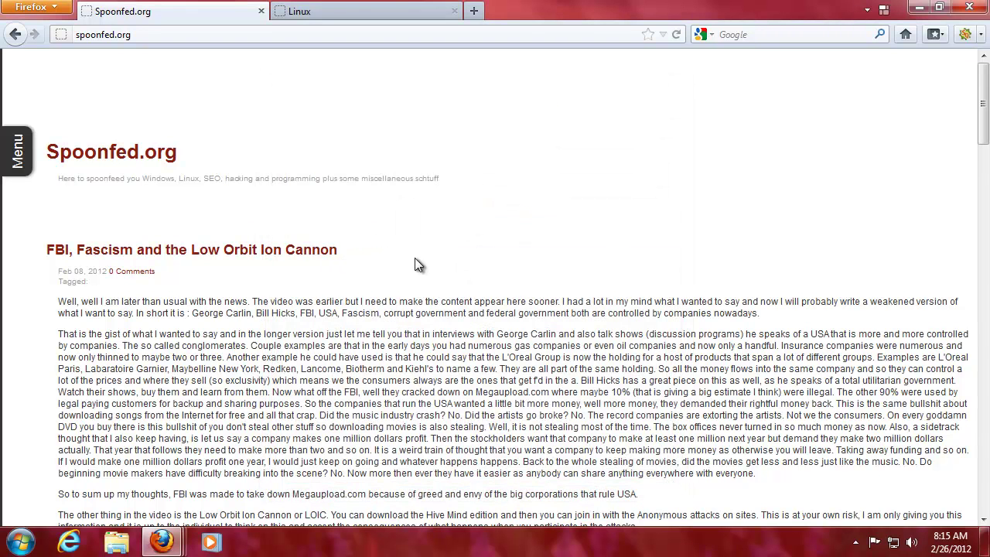
key(ctrl+shift+Delete)
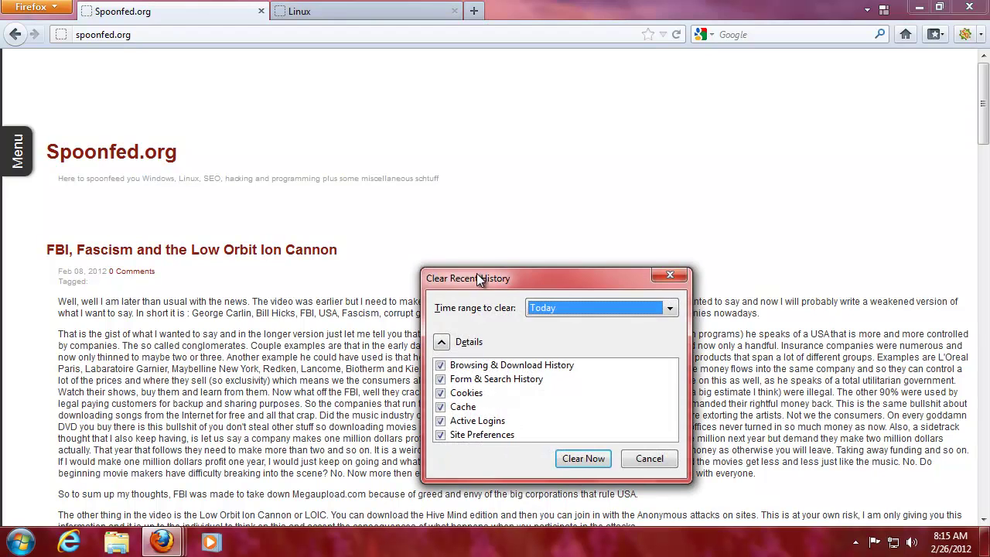
drag(476, 273, 317, 134)
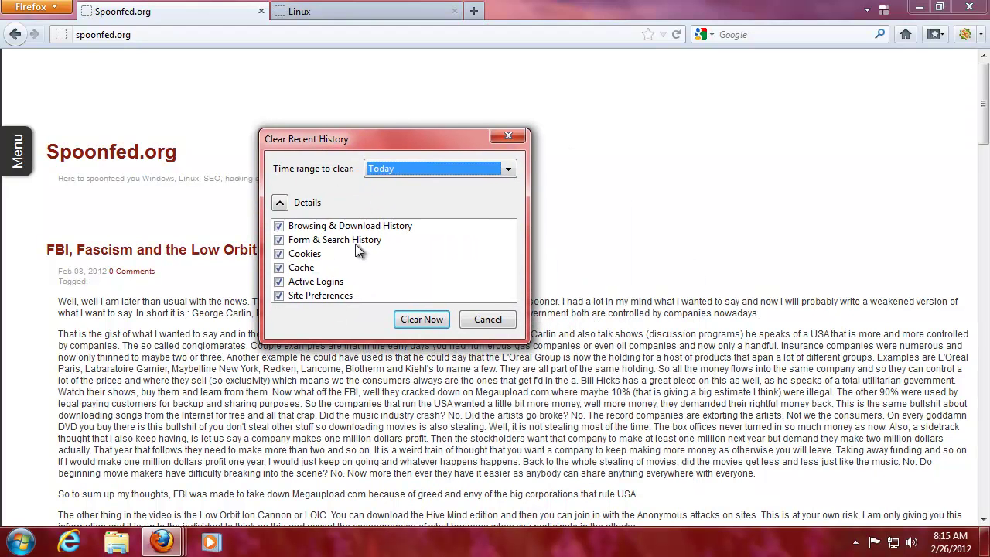
click(505, 171)
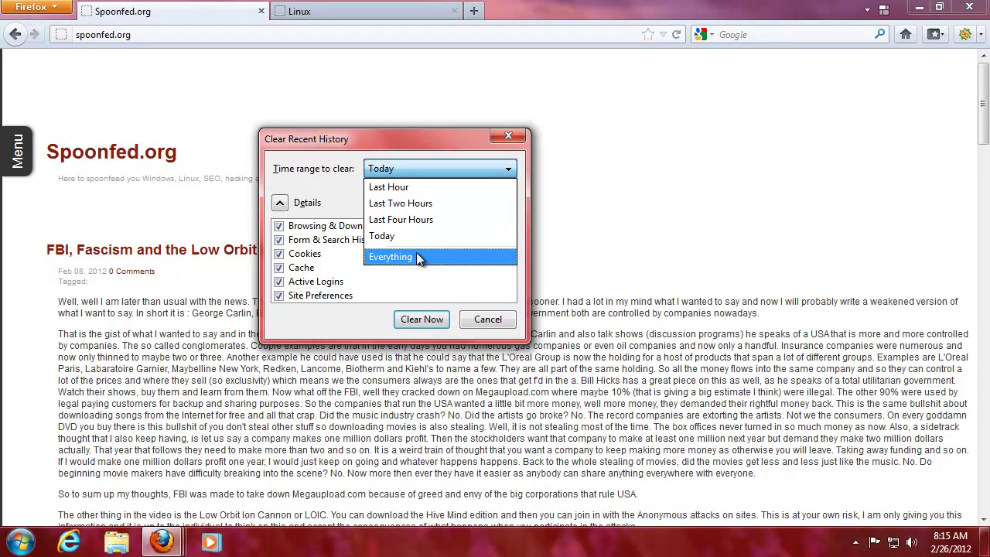
click(516, 142)
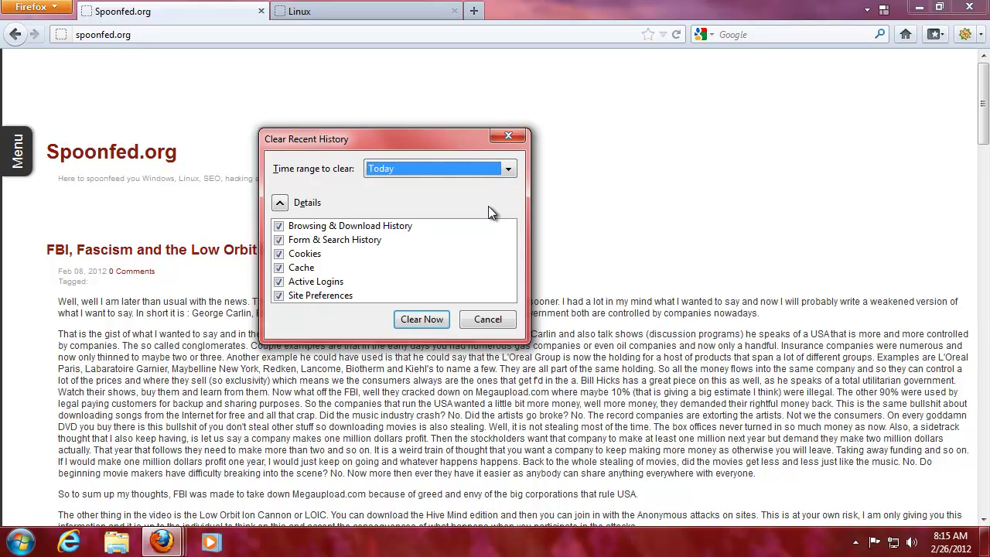
click(509, 136)
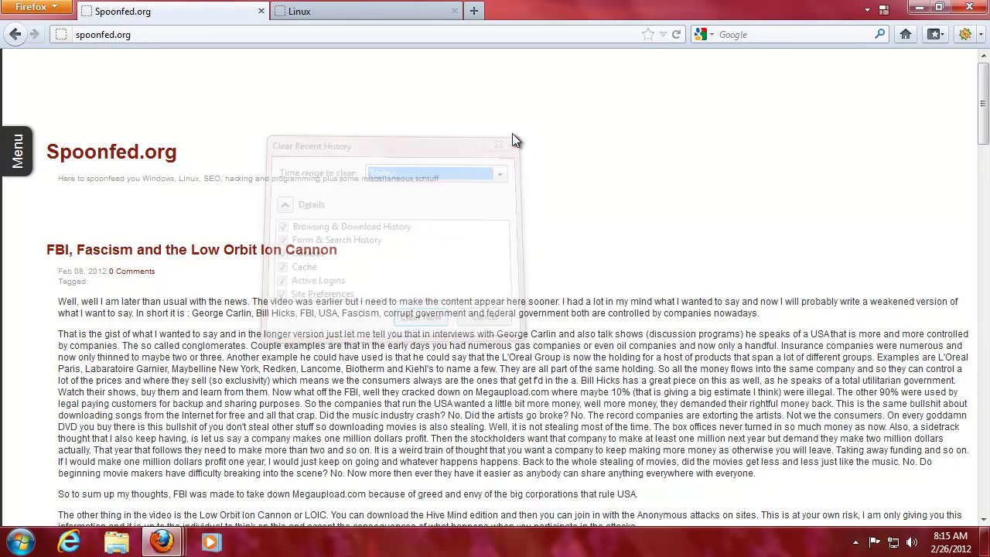
click(32, 7)
- Reopen Options, check the Location Bar suggestion choices on Privacy, then switch to Security
click(186, 103)
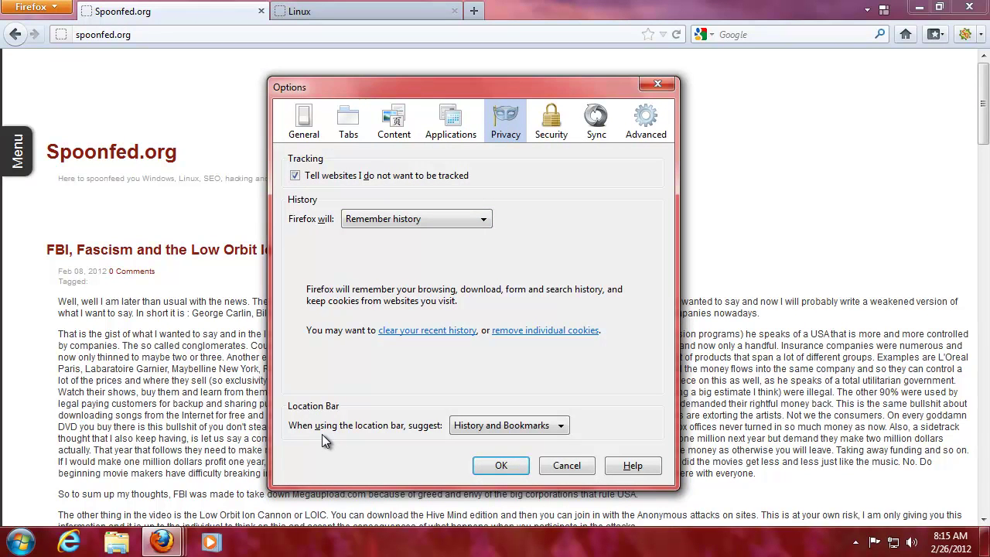
click(463, 426)
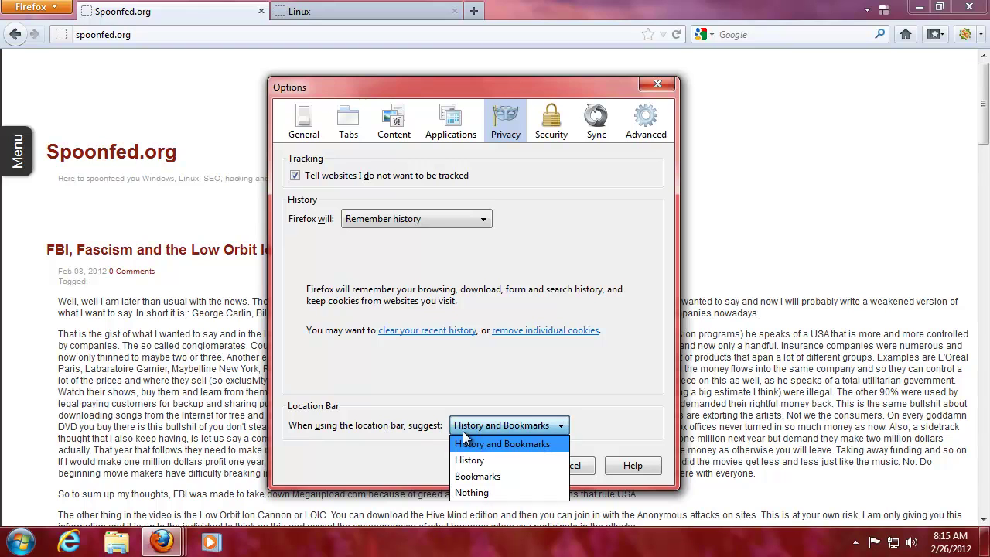
click(479, 397)
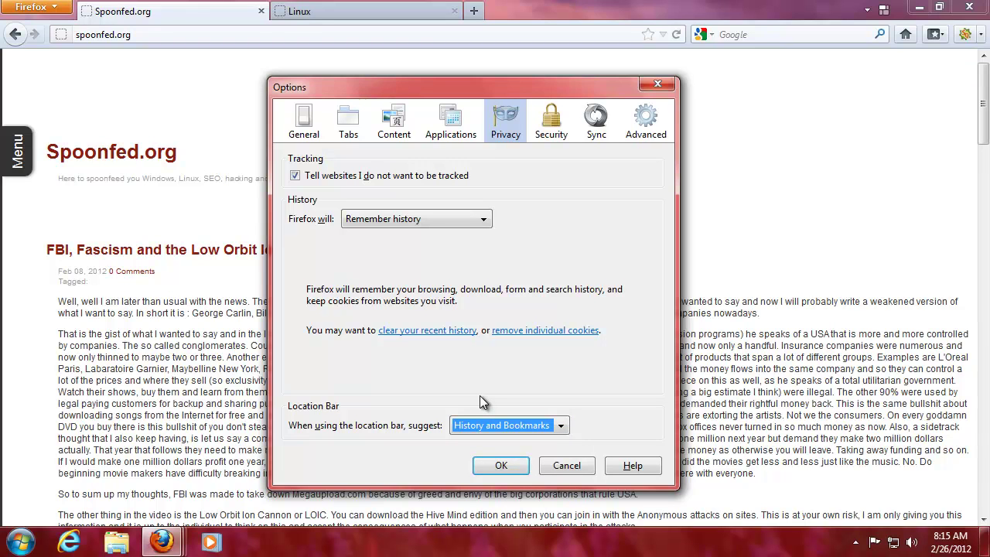
click(539, 422)
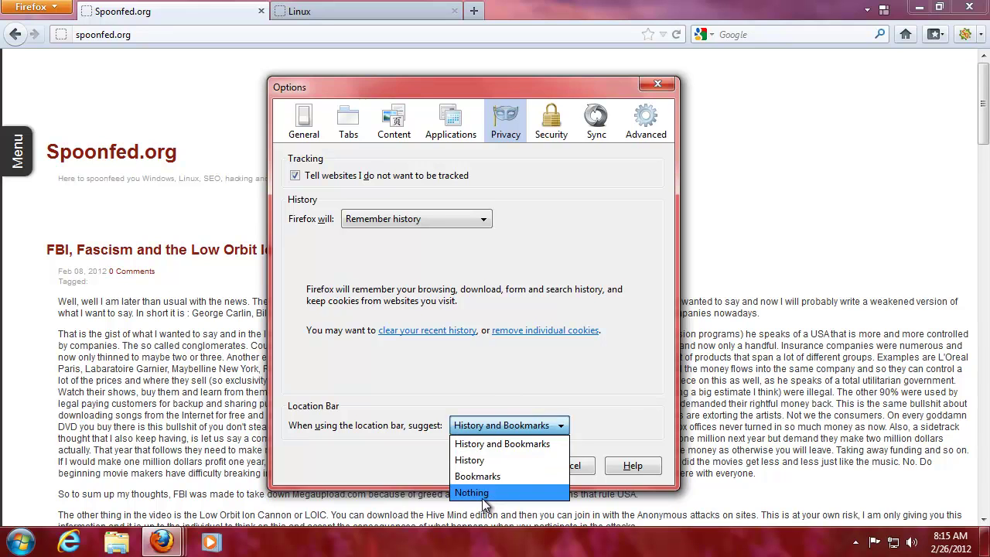
click(515, 383)
click(546, 116)
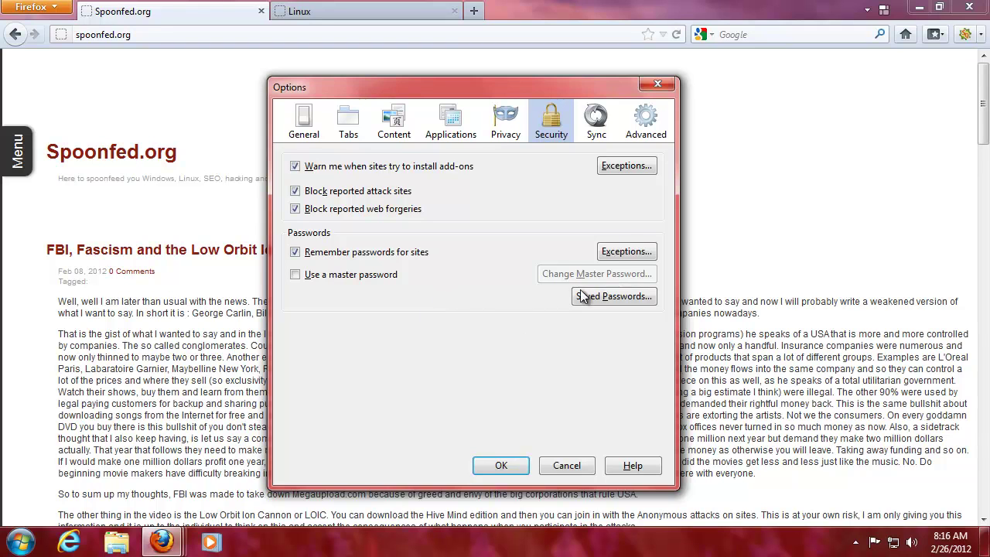
- Look at the Sync settings, then bring up the Advanced tab's General preferences
click(600, 128)
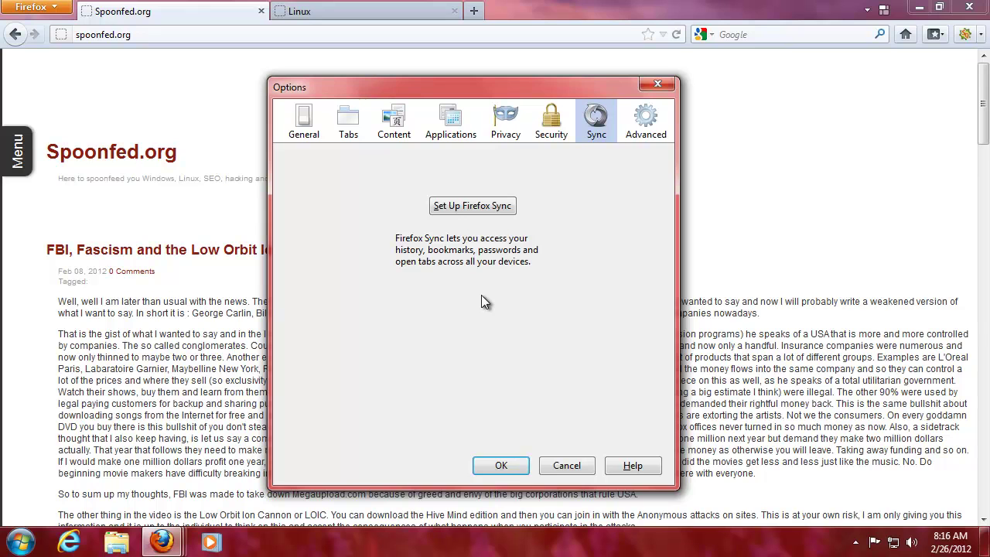
click(637, 132)
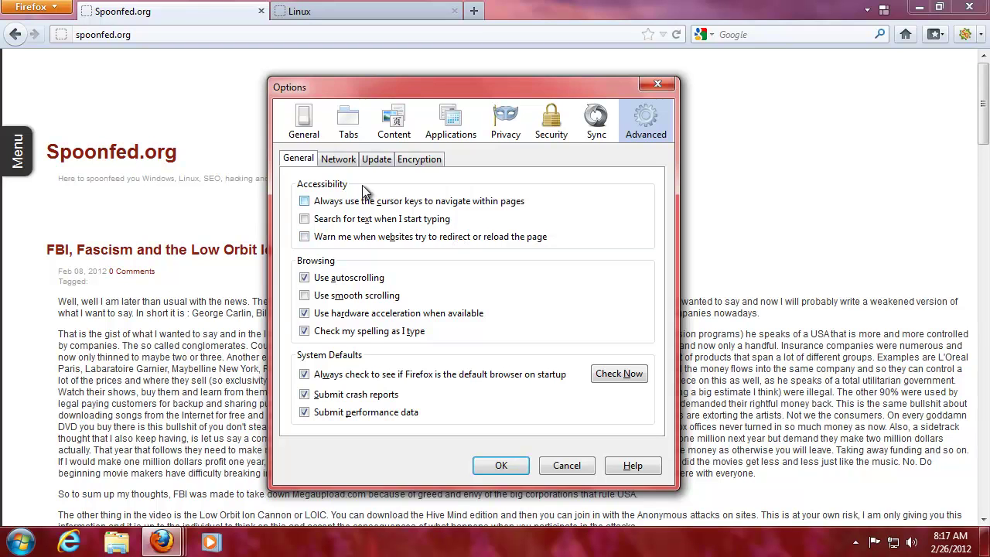
- Review the Advanced Network, Update and Encryption settings, then close Options with OK
click(337, 159)
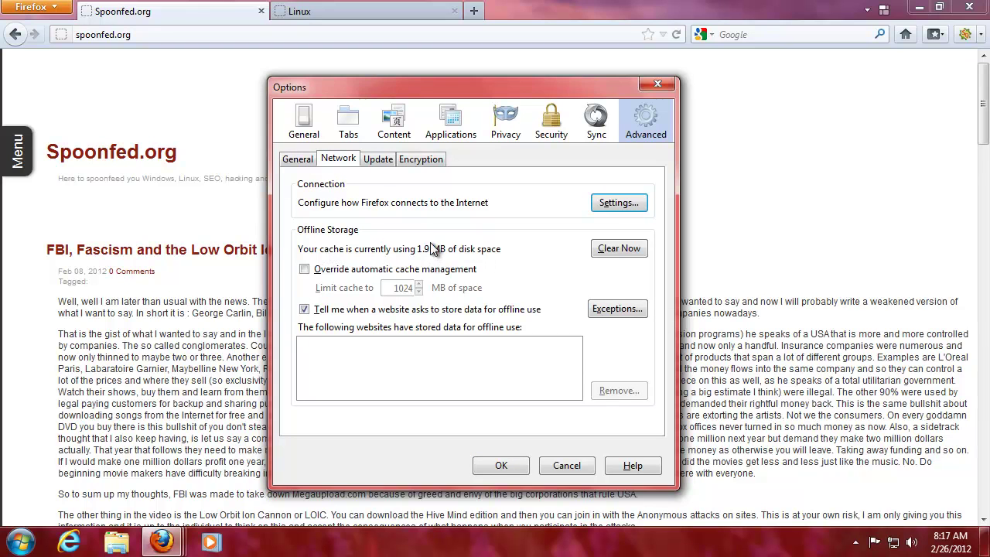
click(375, 158)
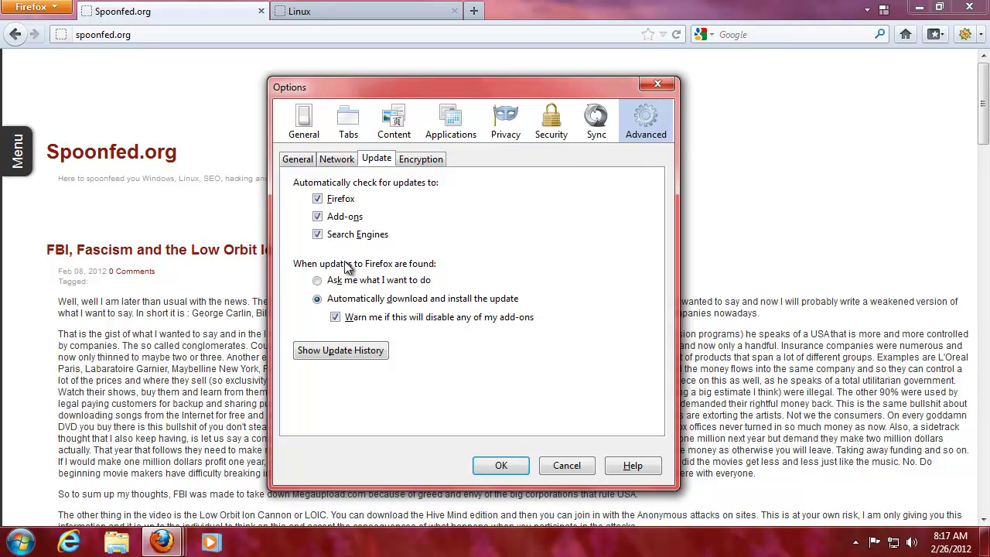
click(422, 159)
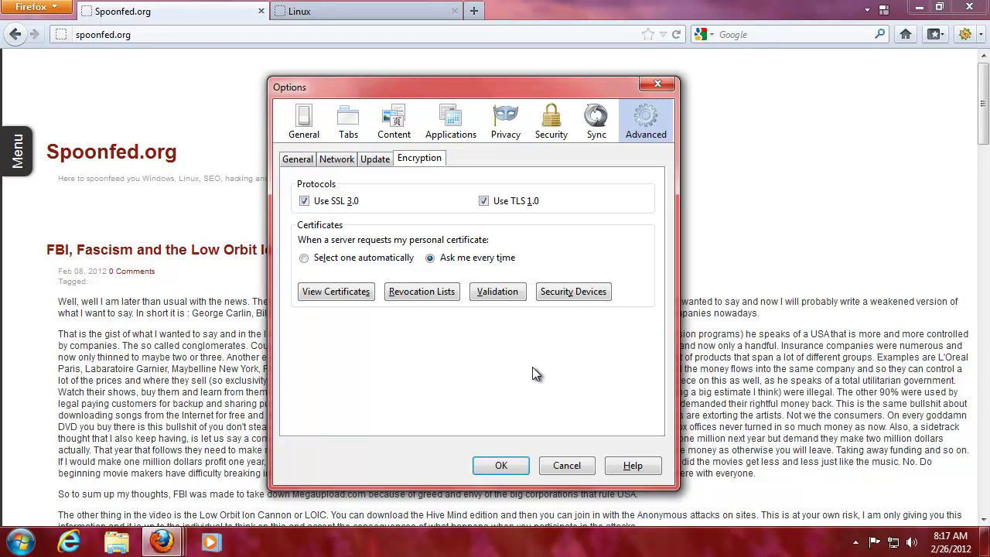
click(503, 464)
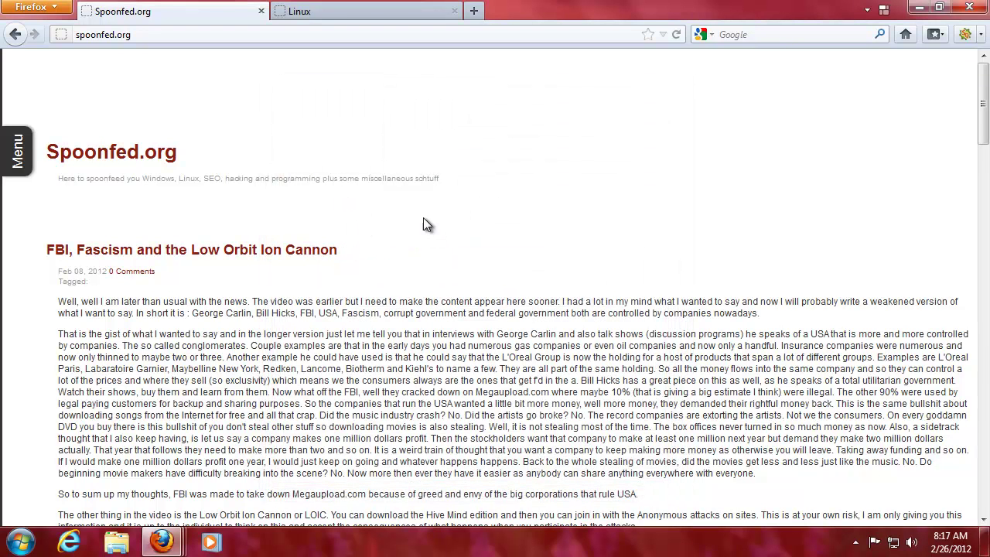
- Restart Firefox and open two new blank tabs
click(969, 7)
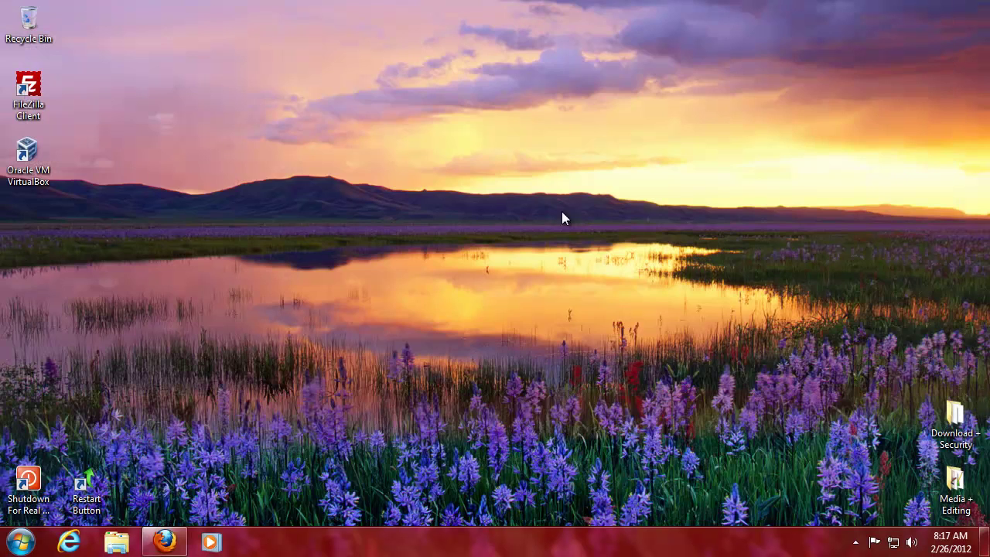
click(165, 542)
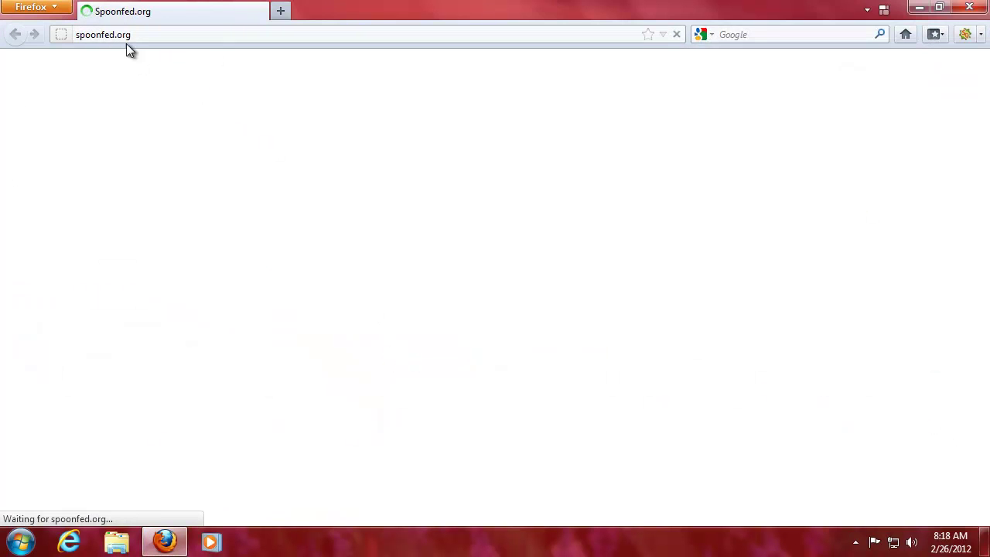
click(280, 17)
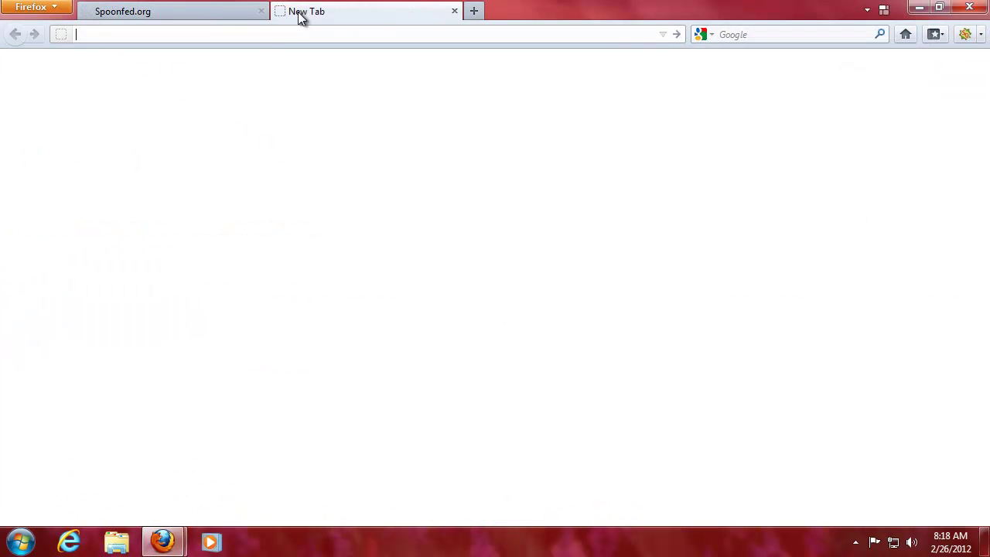
key(ctrl+t)
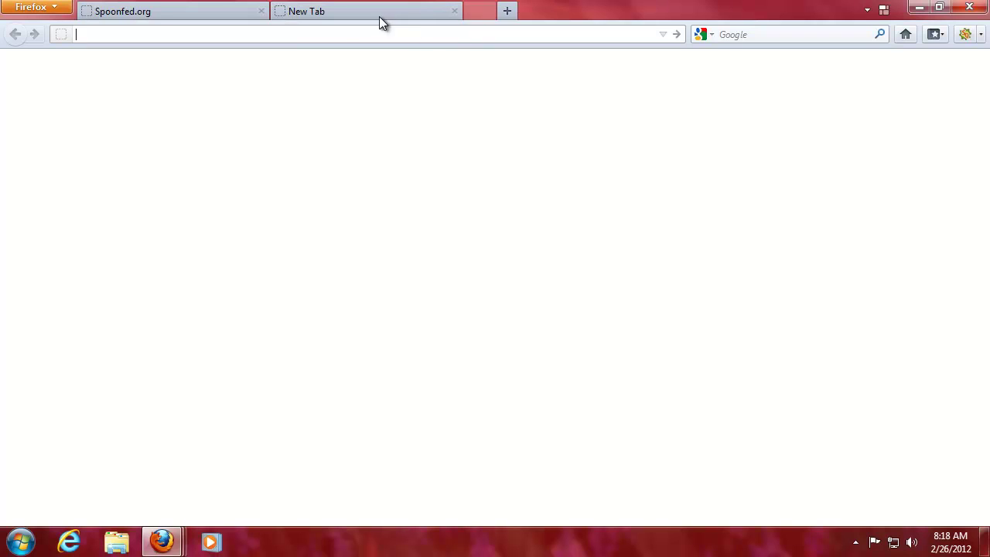
- Load linux.spoonfed.org and hacking.spoonfed.org in the two new tabs
click(364, 17)
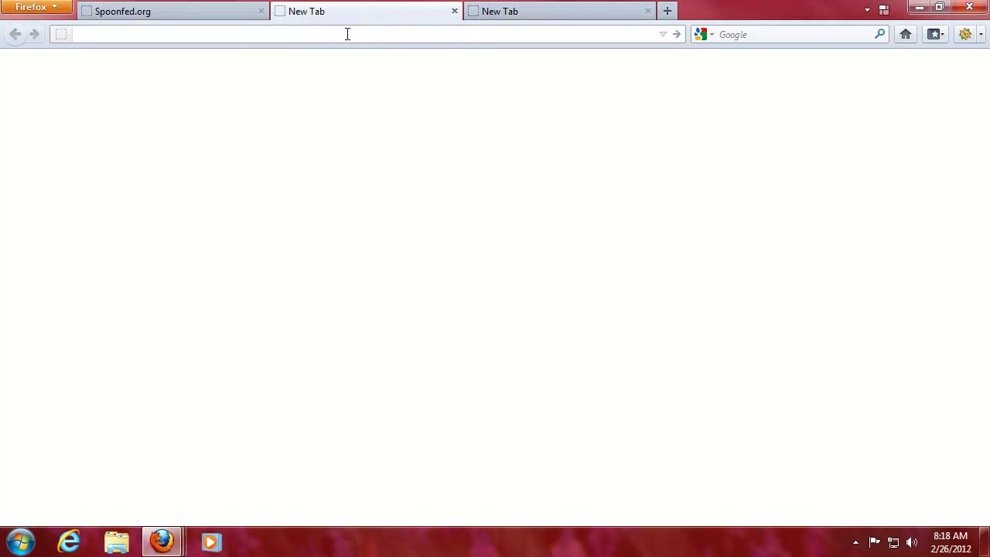
text(linu)
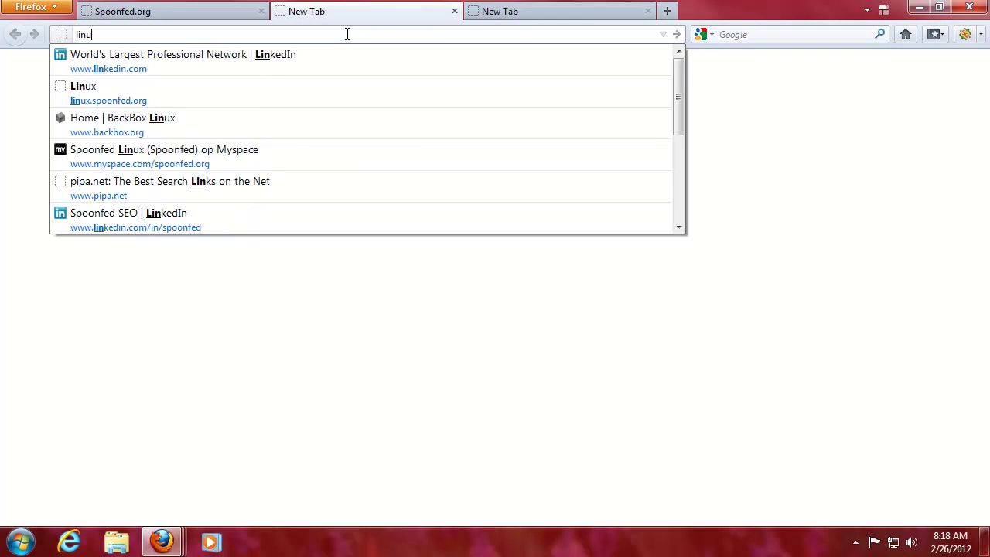
text(x.spoonfed.org)
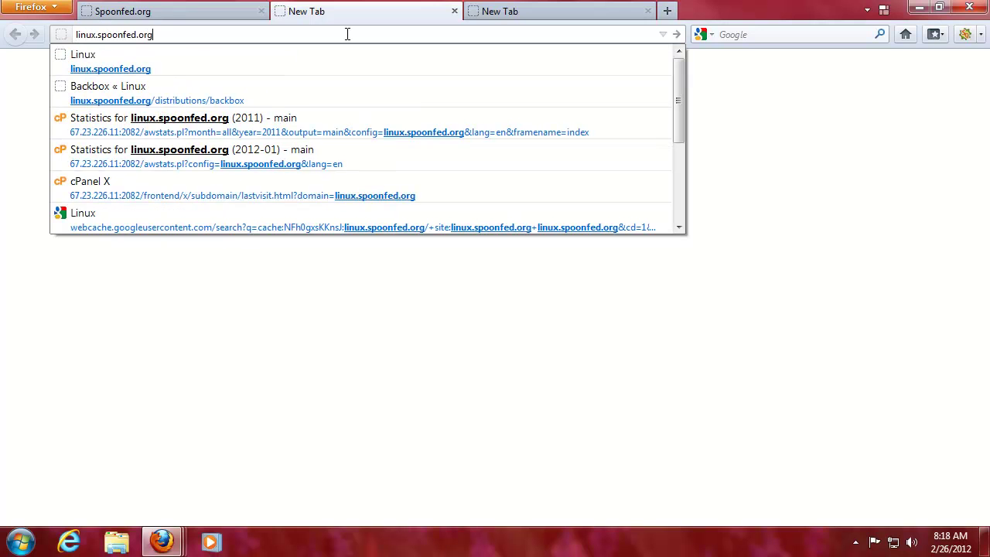
key(Return)
click(565, 18)
text(hacking.spoonfed.org)
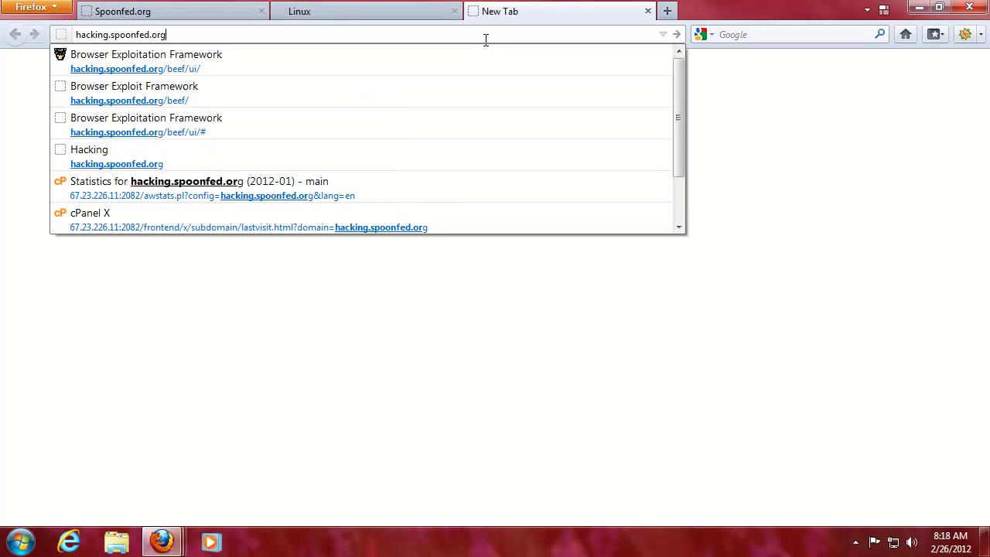
key(Return)
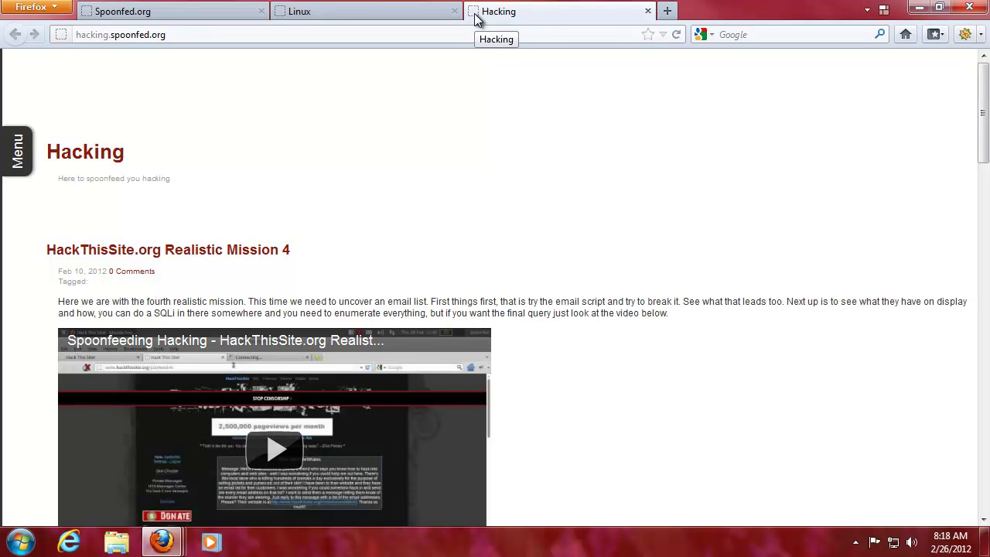
- Pin the Hacking and Linux tabs as app tabs
right_click(475, 19)
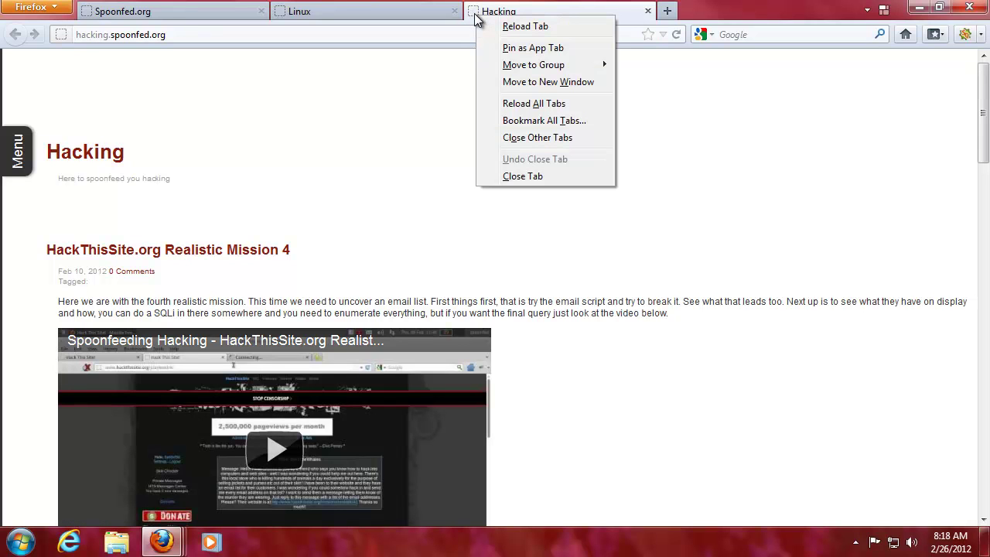
click(497, 48)
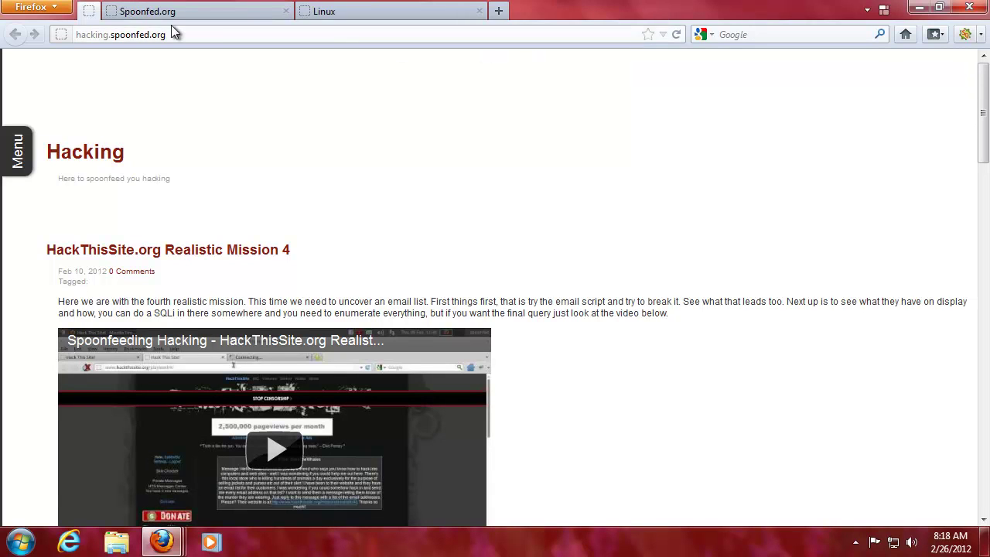
right_click(313, 15)
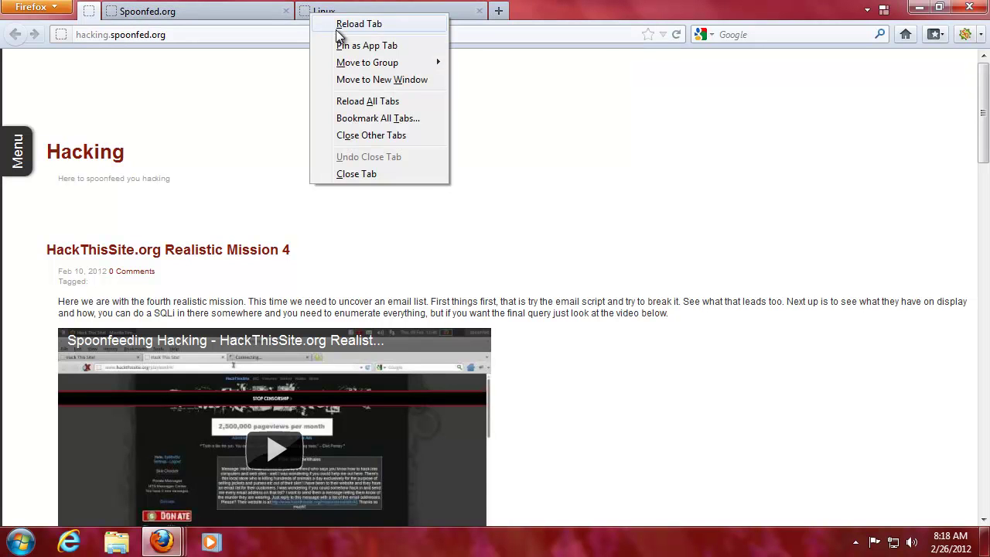
click(349, 47)
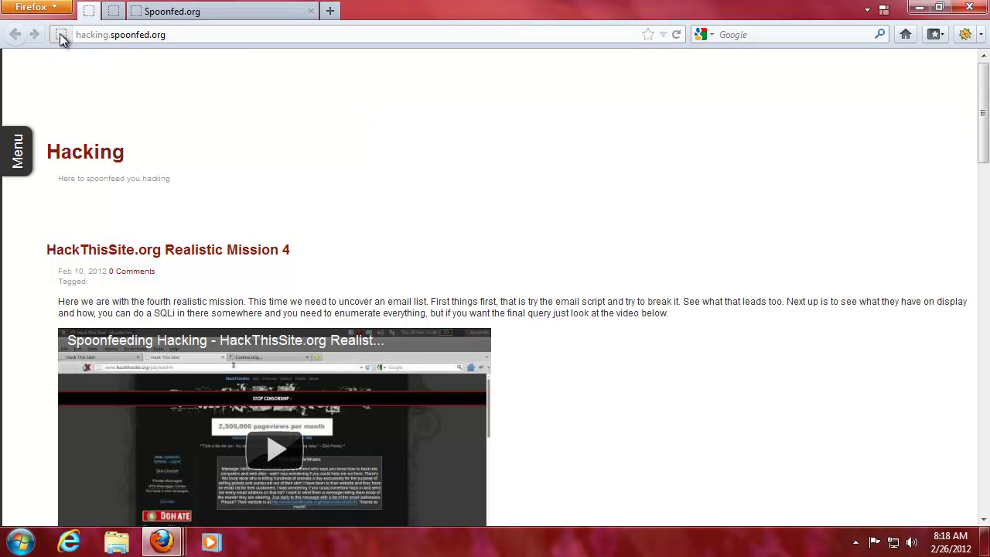
- Switch between the pinned Linux and Hacking tabs, then restart Firefox to confirm they persist
click(114, 11)
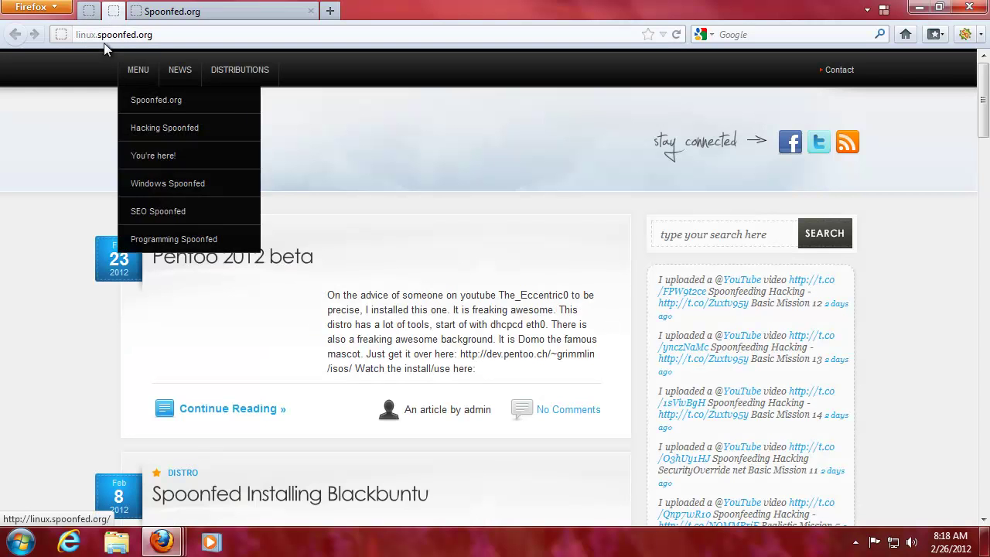
click(87, 14)
click(114, 15)
click(87, 14)
click(113, 14)
click(86, 14)
click(114, 16)
click(87, 14)
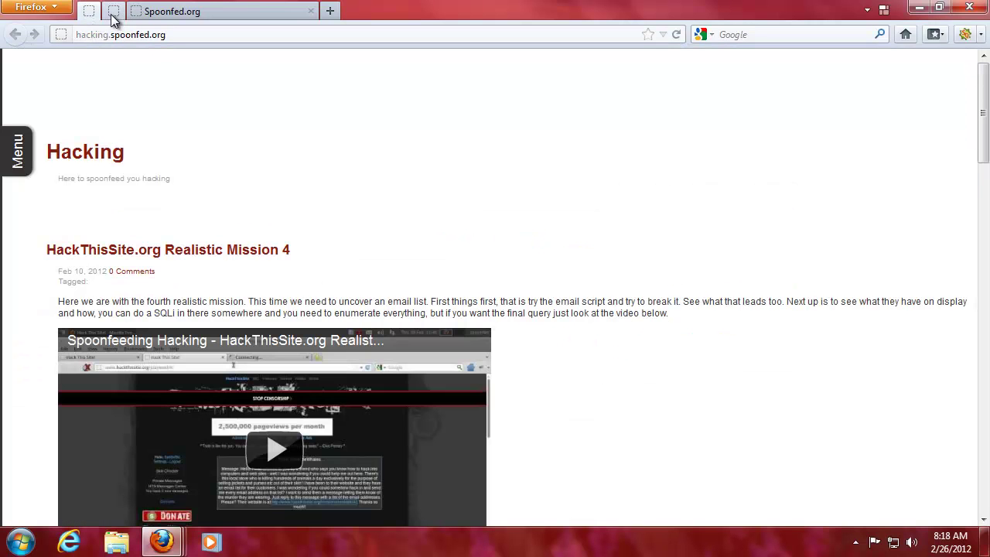
click(969, 9)
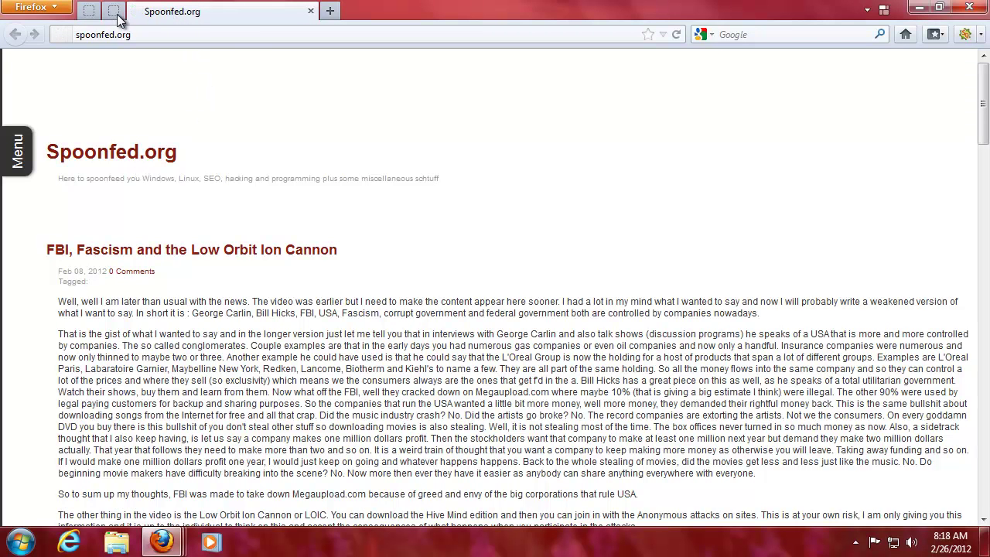
click(91, 14)
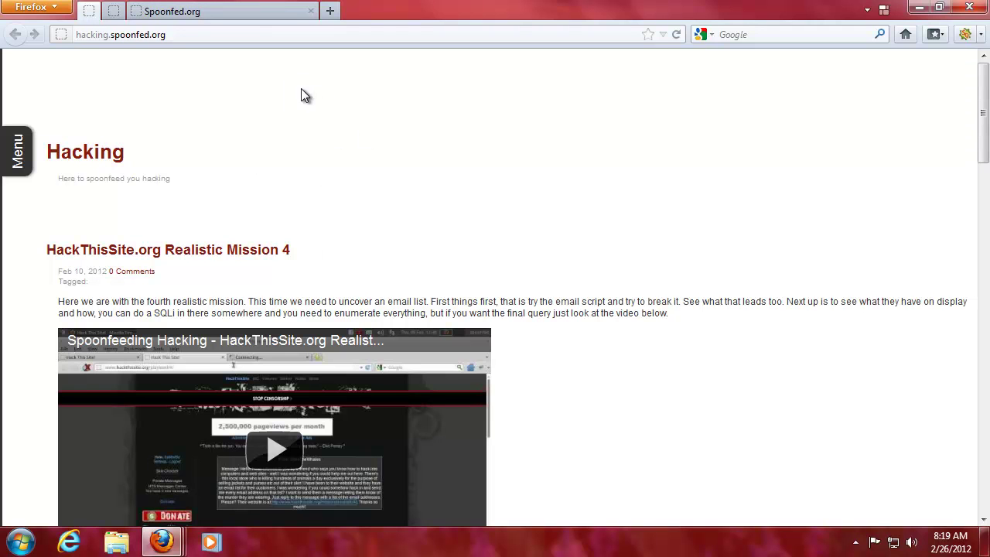
- Glance at the tab groups overview, then unpin the Hacking and Linux tabs back to full tabs
key(ctrl+shift+e)
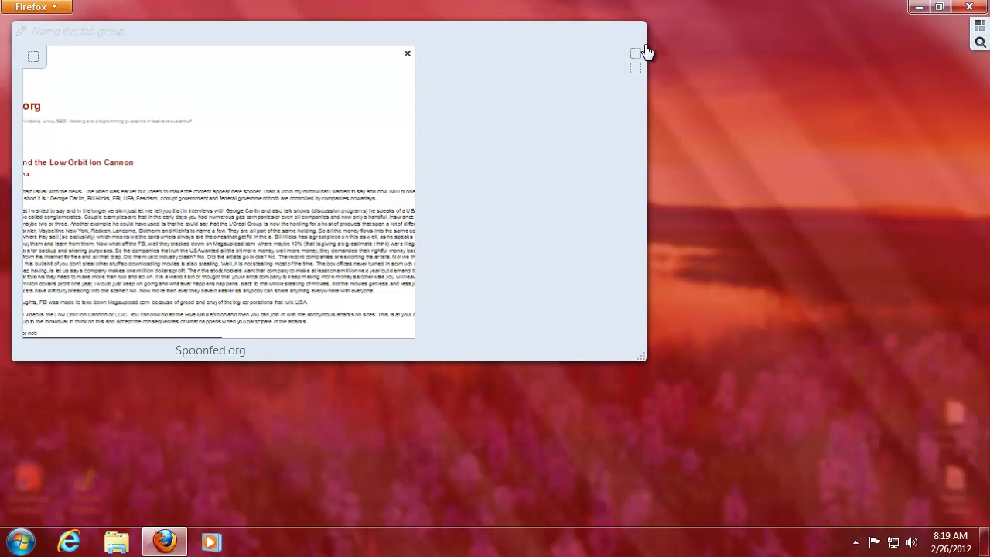
click(559, 110)
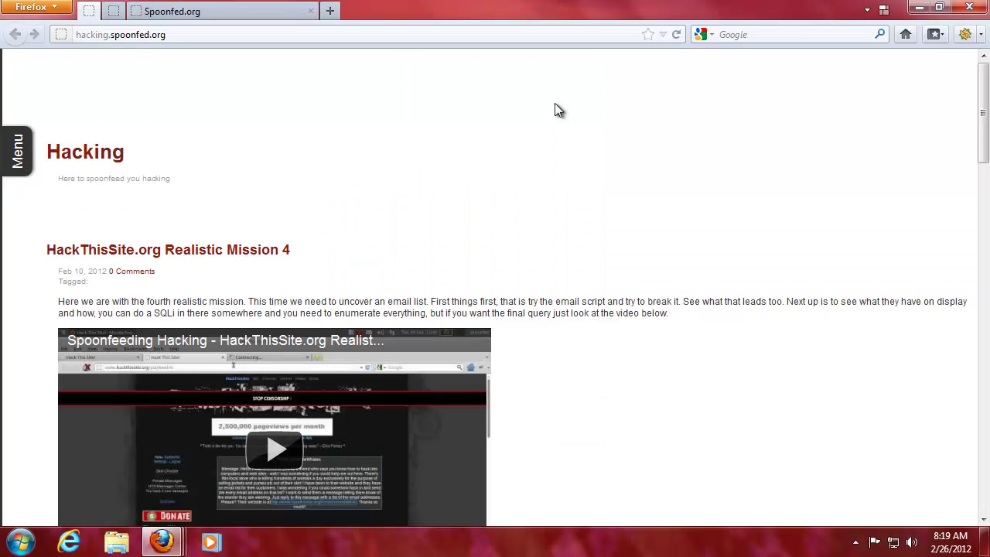
right_click(92, 14)
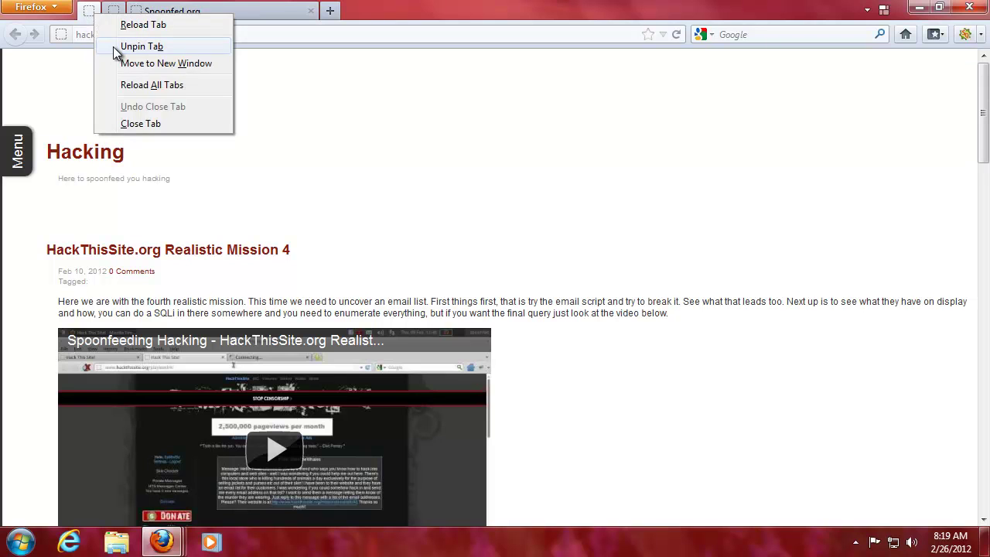
click(116, 47)
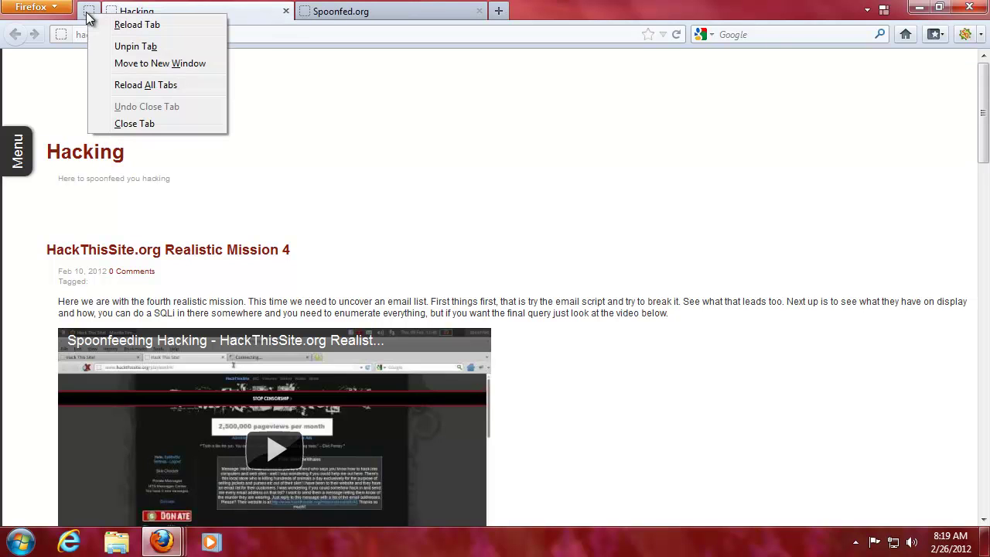
click(133, 46)
right_click(133, 22)
right_click(133, 22)
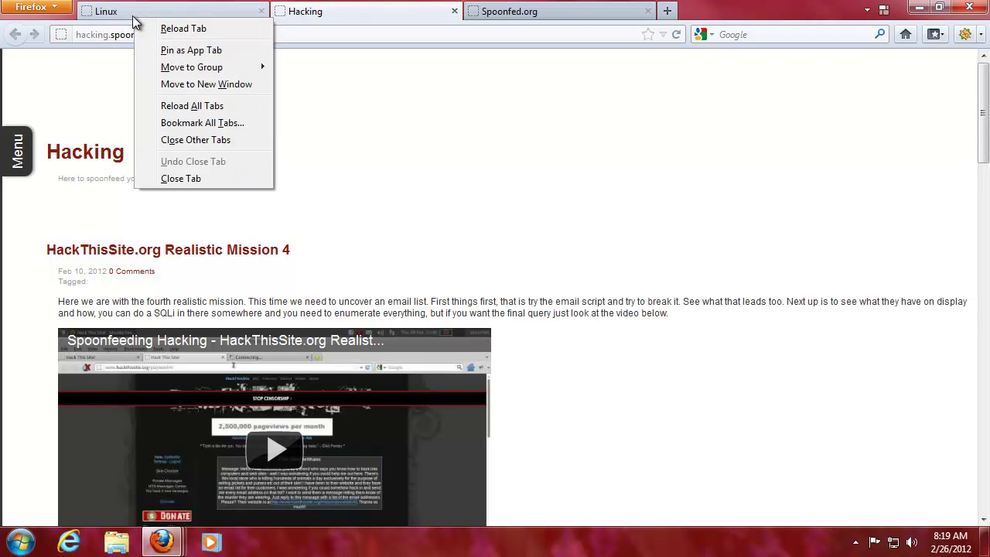
click(317, 125)
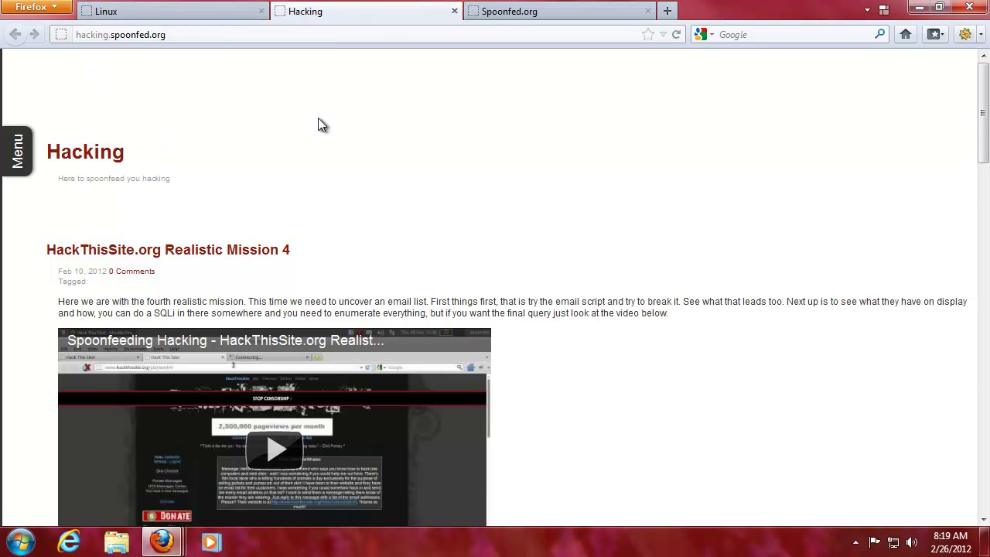
- Start bookmarking all tabs into the Bookmarks Menu folder, then cancel without saving
key(ctrl+shift+d)
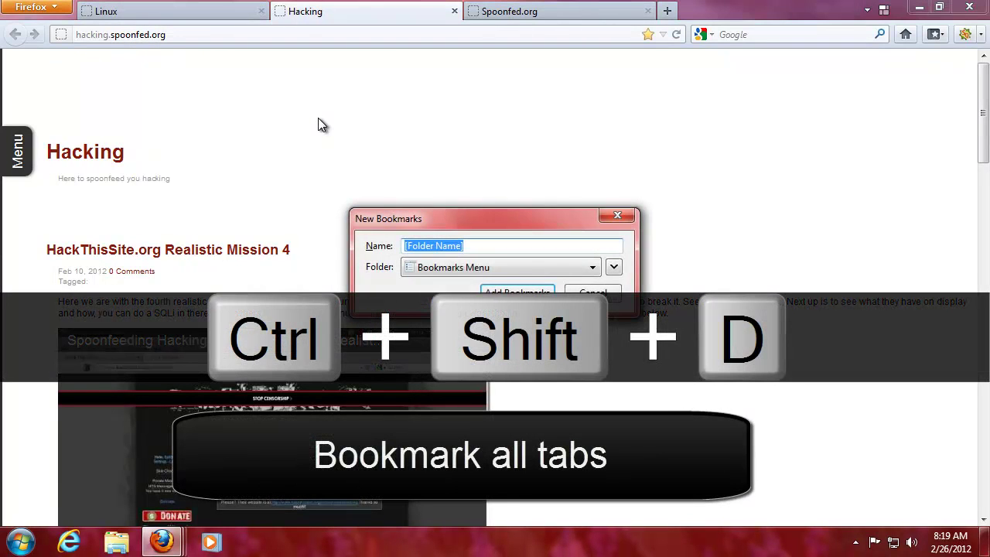
drag(500, 221, 455, 140)
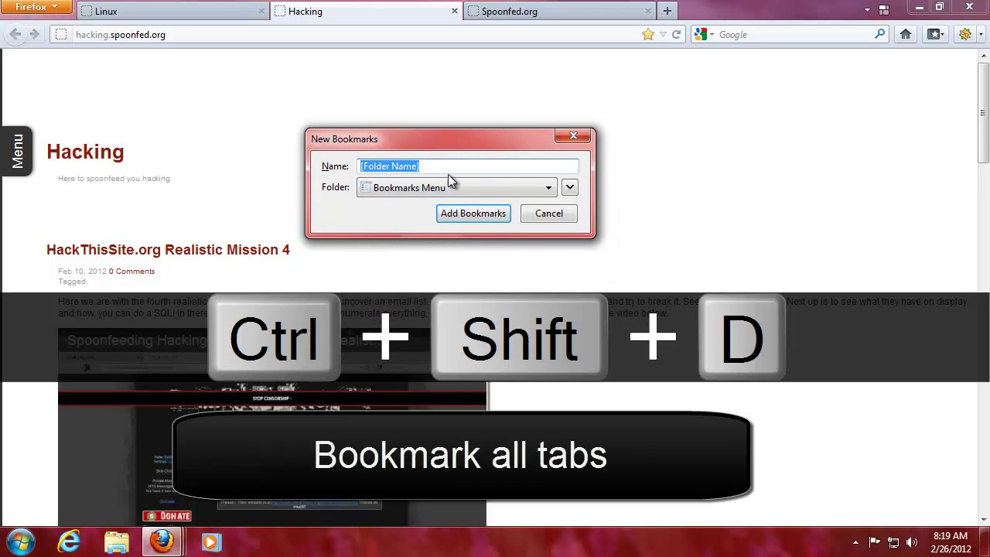
click(542, 190)
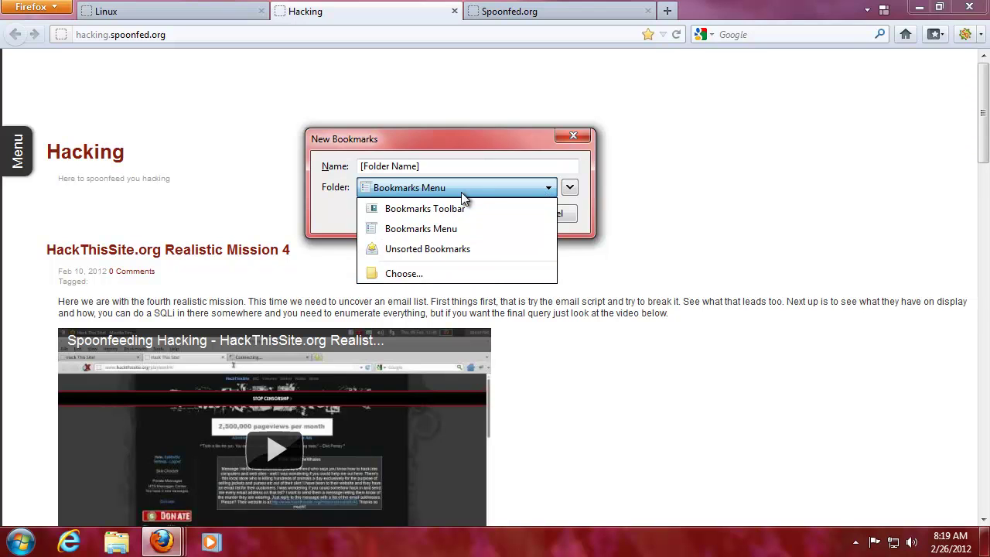
click(457, 224)
click(533, 222)
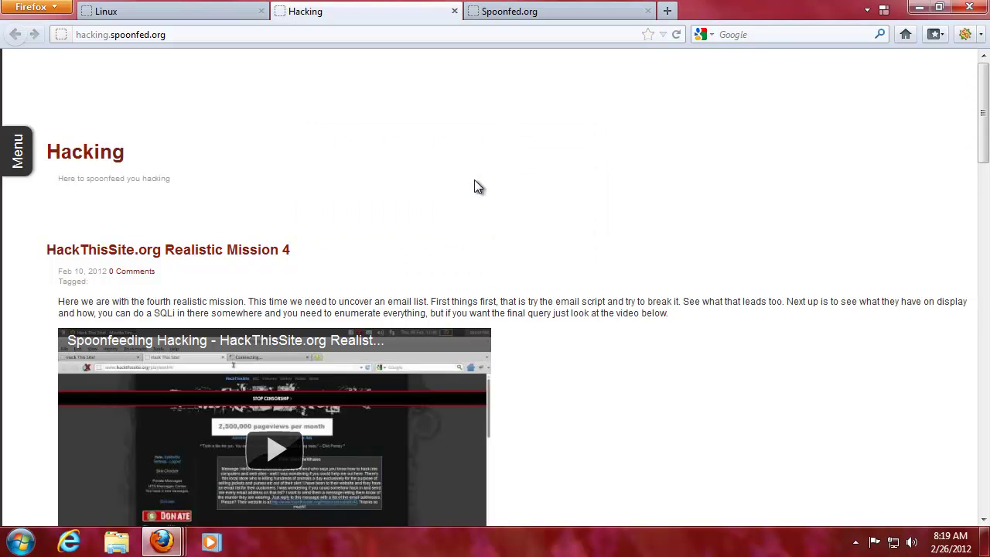
- Close the Linux and Hacking tabs, then show and hide the Bookmarks sidebar
click(261, 11)
click(261, 11)
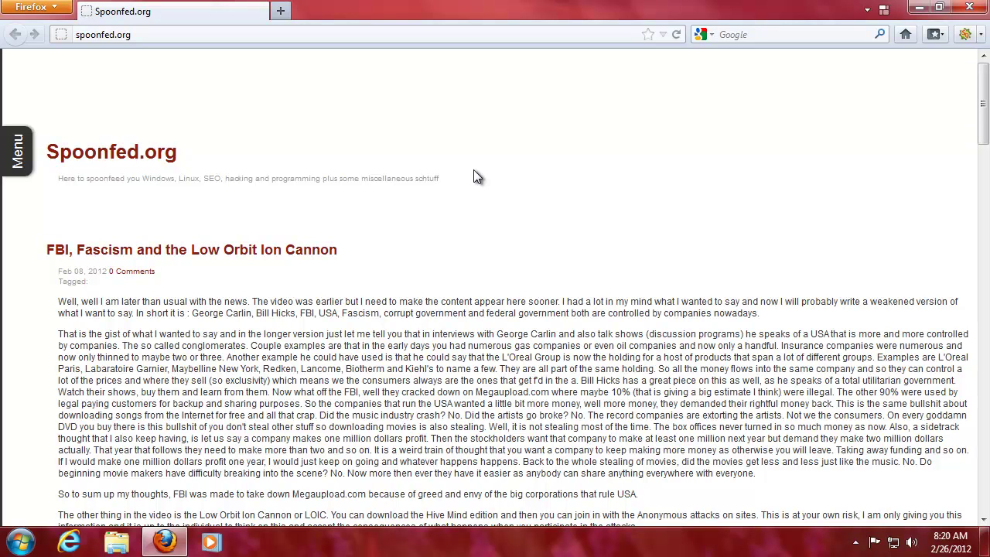
key(ctrl+b)
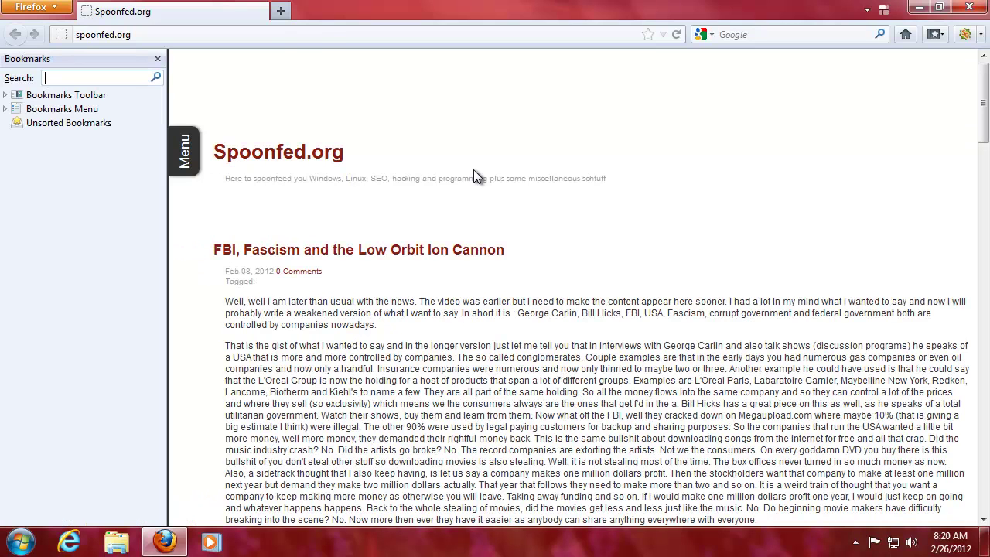
click(157, 58)
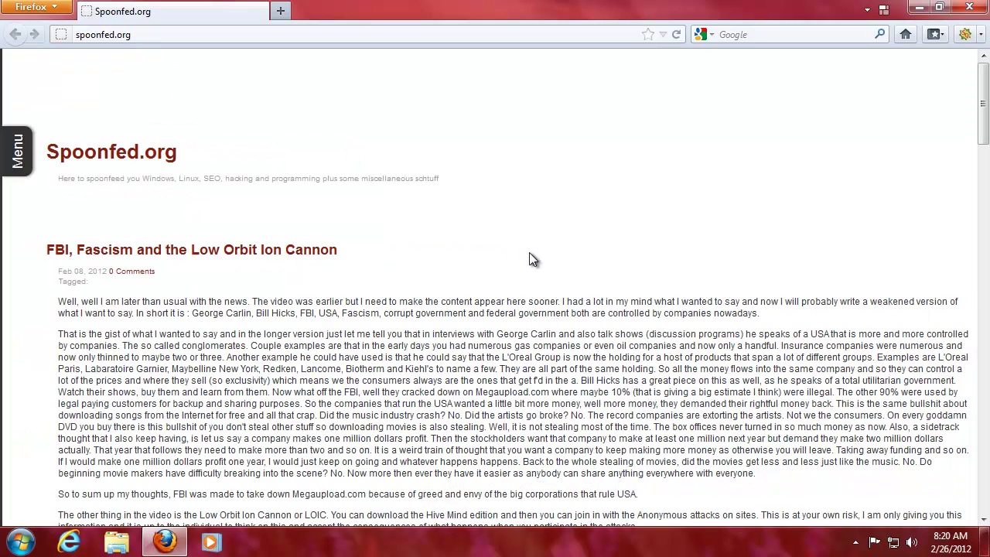
right_click(529, 257)
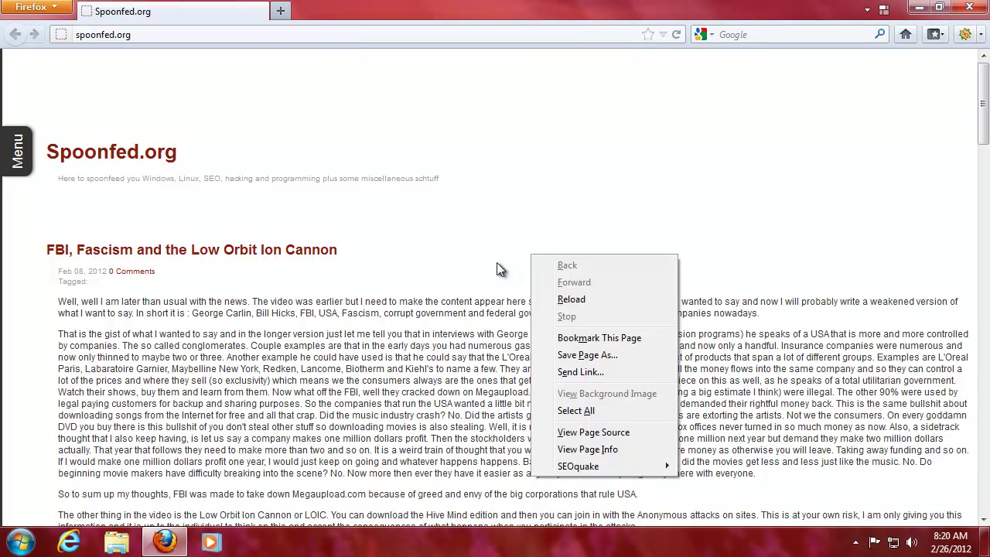
click(496, 262)
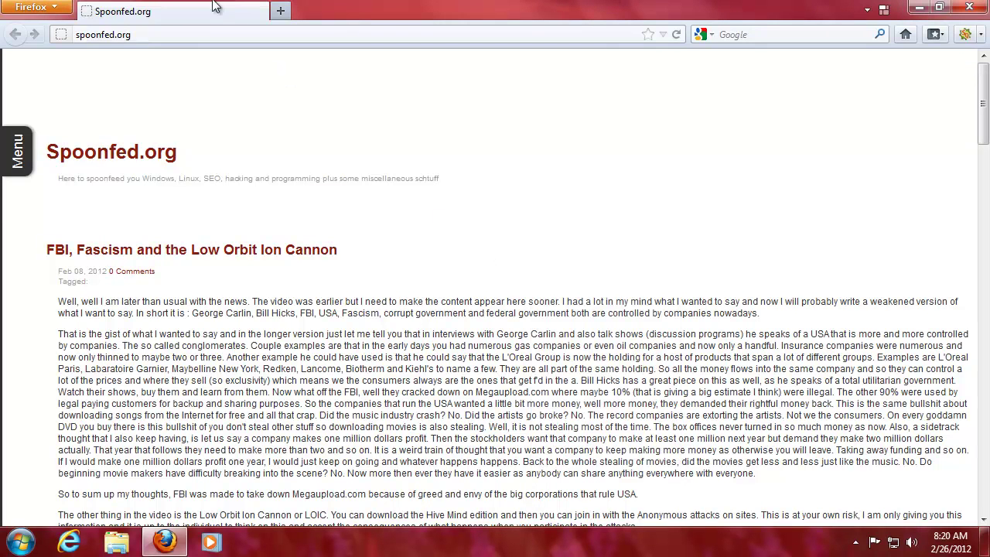
click(61, 14)
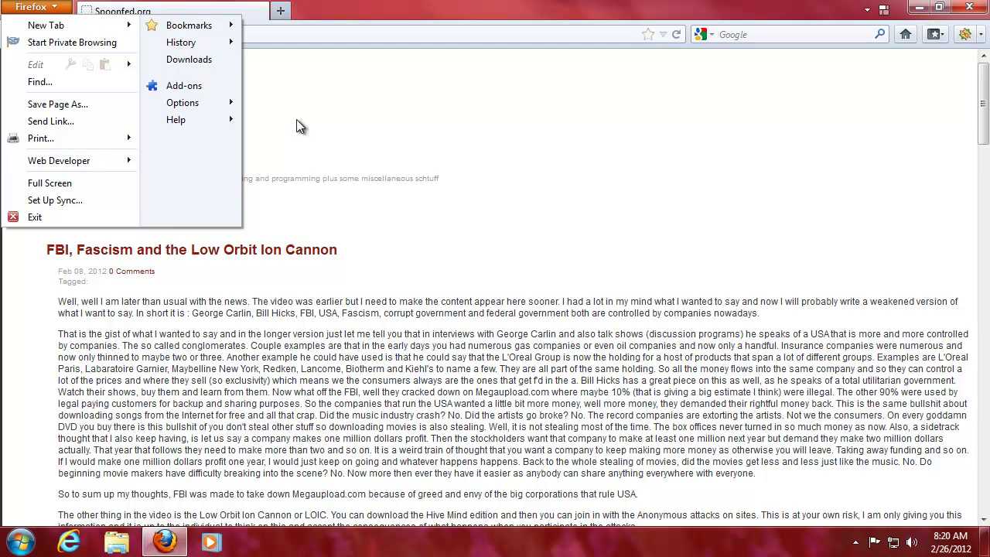
click(332, 124)
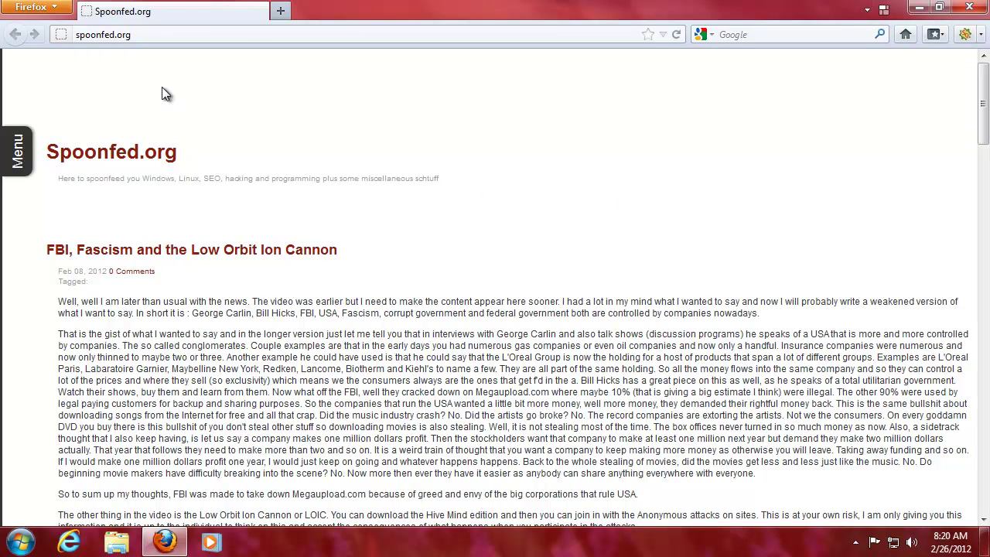
key(alt)
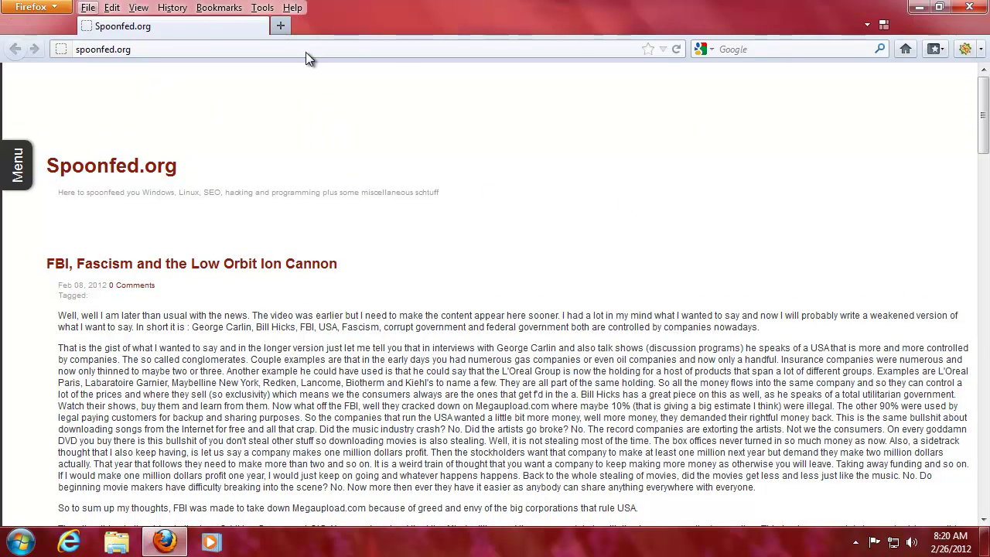
click(293, 10)
click(330, 127)
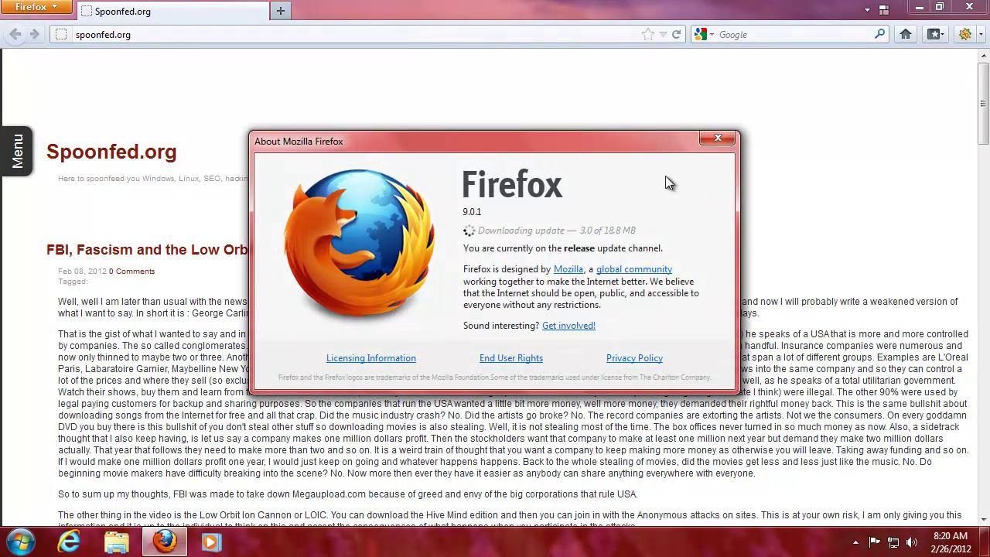
click(717, 140)
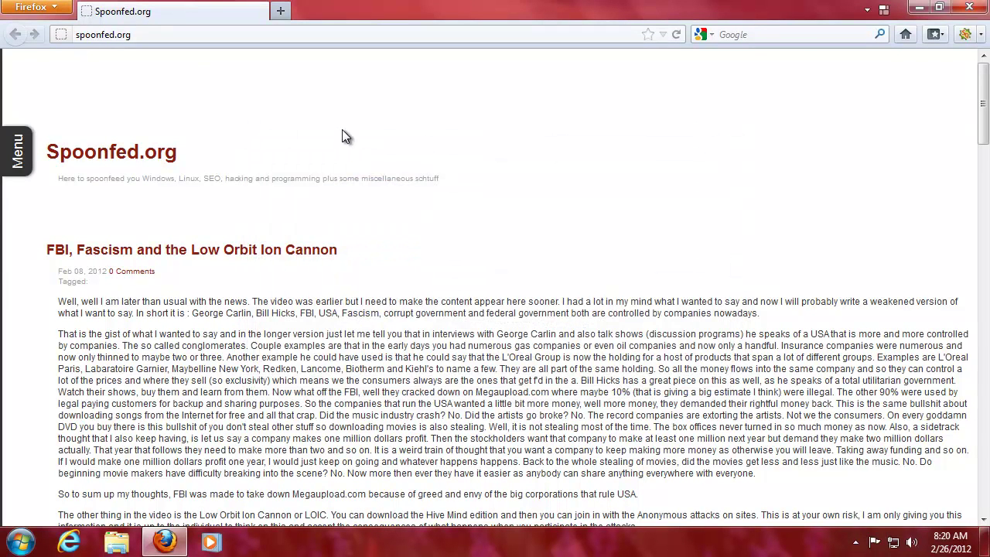
right_click(342, 135)
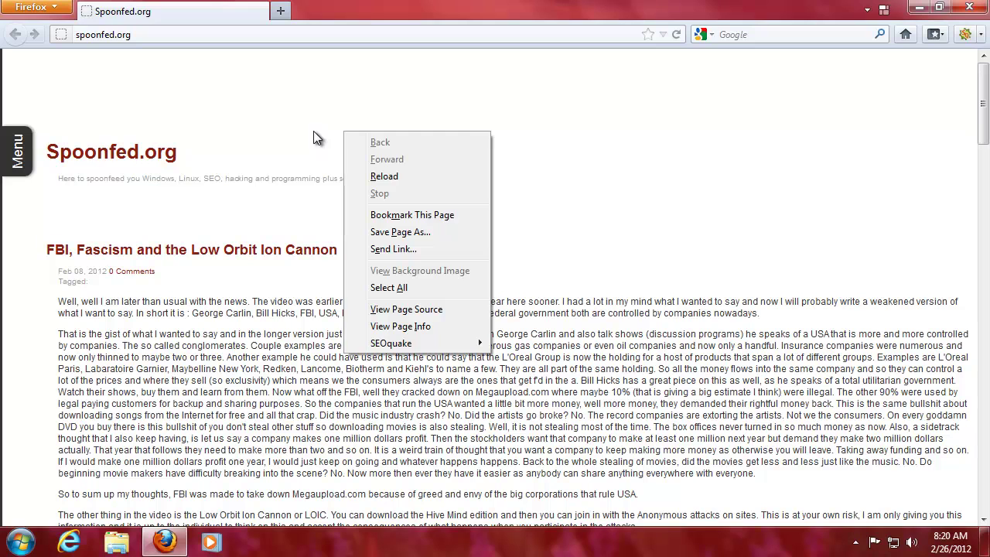
click(316, 136)
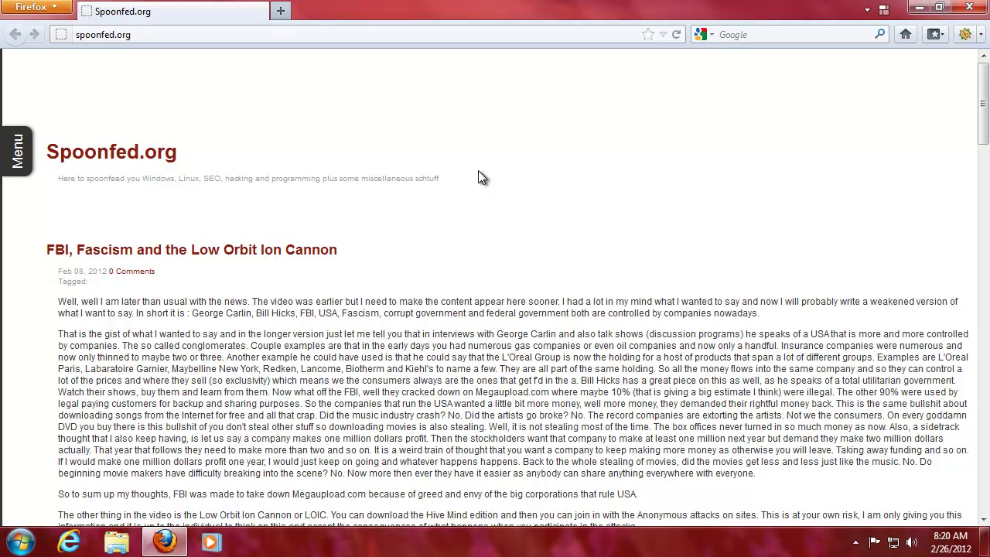
- Open the Add-ons Manager, then load the addons.mozilla.org Firefox gallery in a new tab
key(ctrl+shift+a)
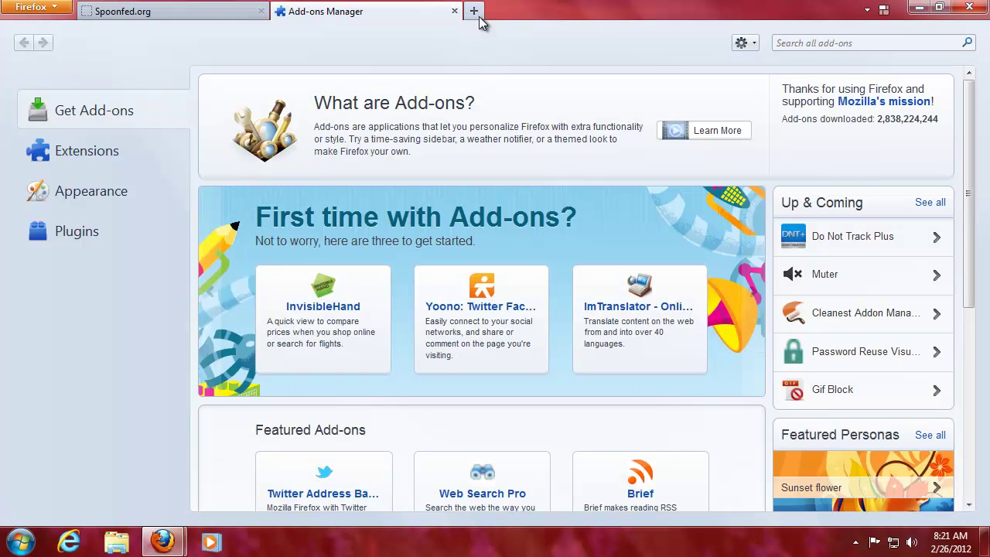
click(475, 11)
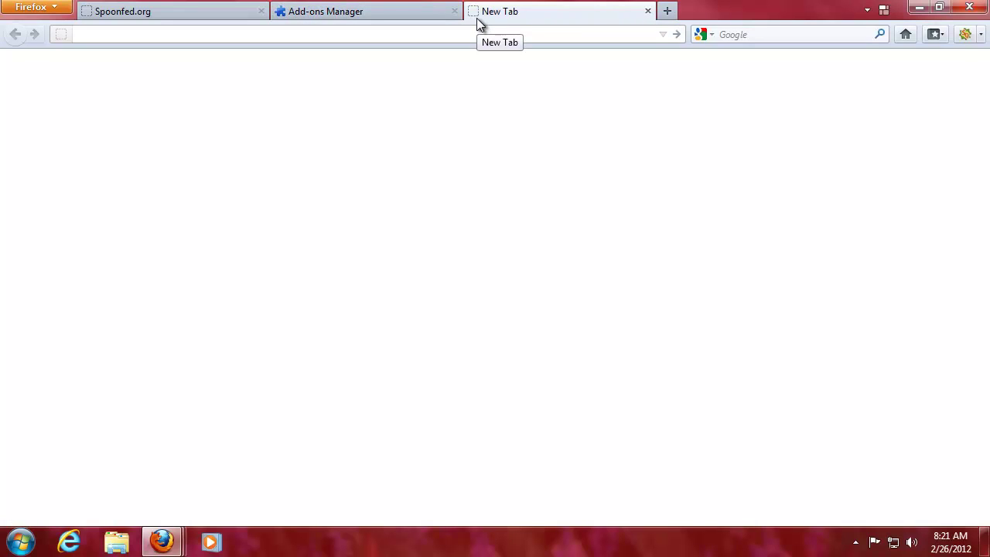
text(addons)
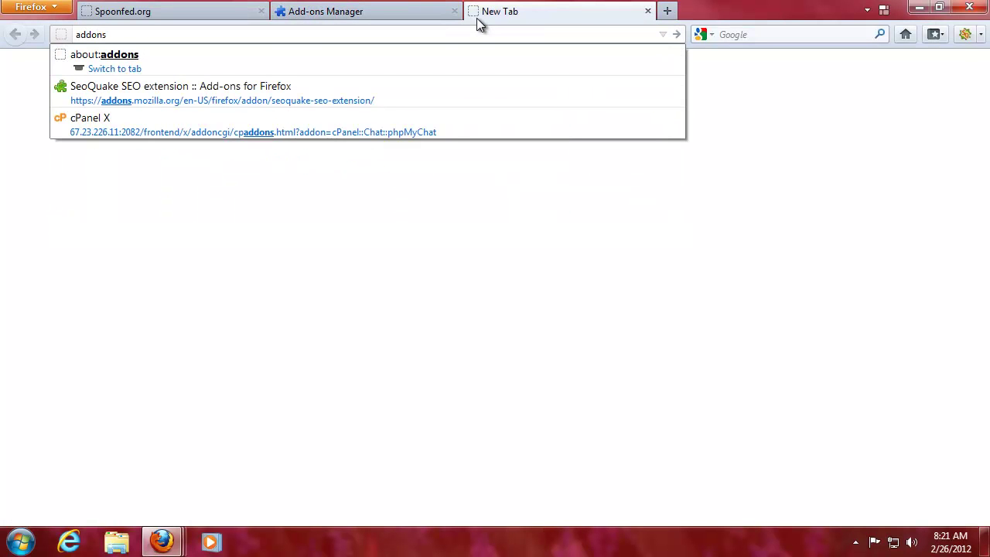
key(Down)
key(Down)
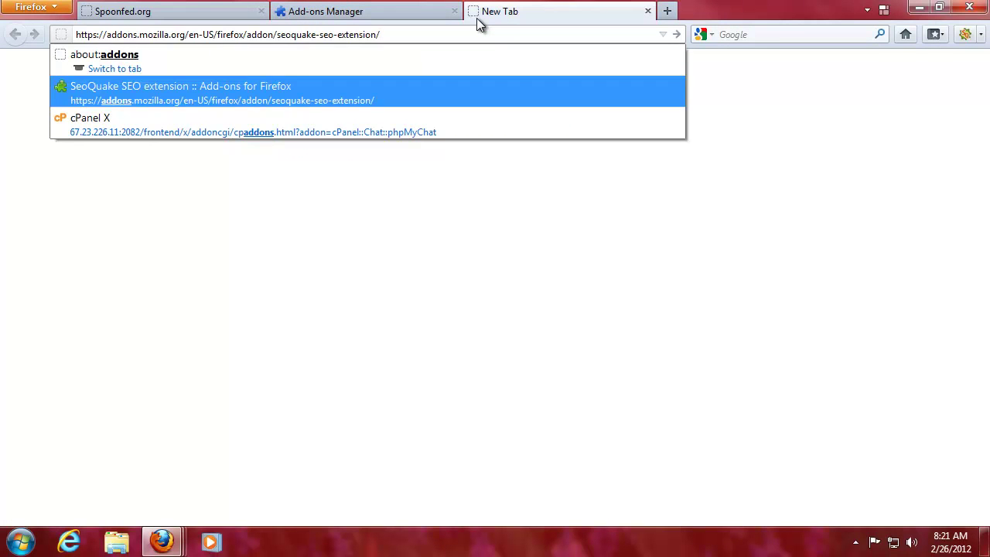
key(BackSpace)
key(BackSpace)
key(BackSpace)
key(BackSpace)
key(BackSpace)
key(BackSpace)
key(BackSpace)
key(BackSpace)
key(BackSpace)
key(BackSpace)
key(BackSpace)
key(BackSpace)
key(BackSpace)
key(BackSpace)
key(BackSpace)
key(BackSpace)
key(BackSpace)
key(BackSpace)
key(BackSpace)
key(BackSpace)
key(BackSpace)
key(BackSpace)
key(Return)
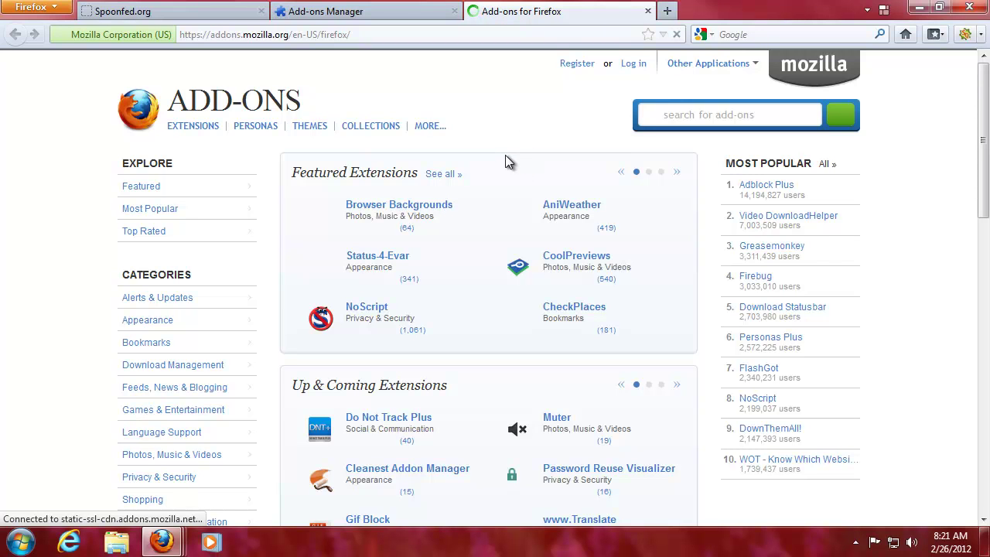
scroll(505, 155, down, 2)
mouse_move(392, 332)
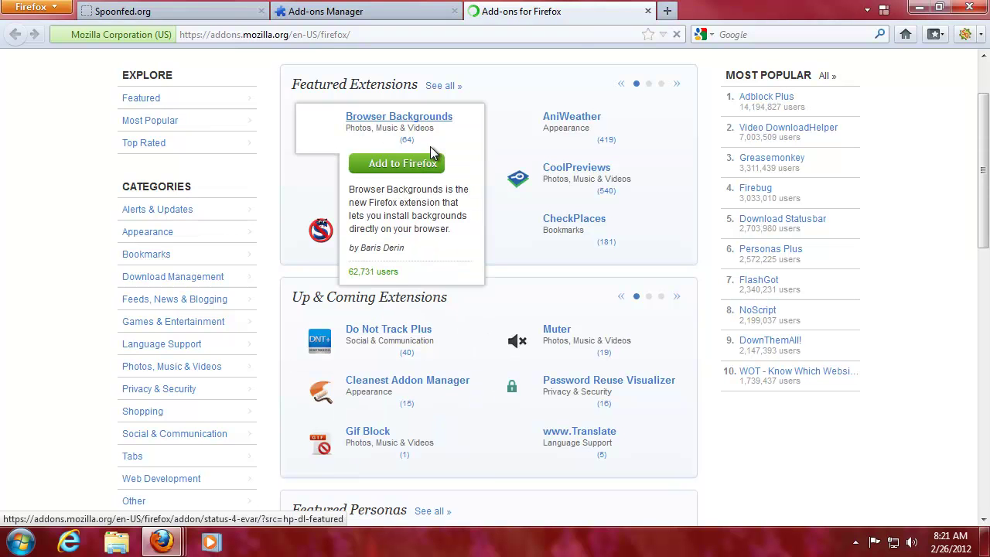
click(647, 14)
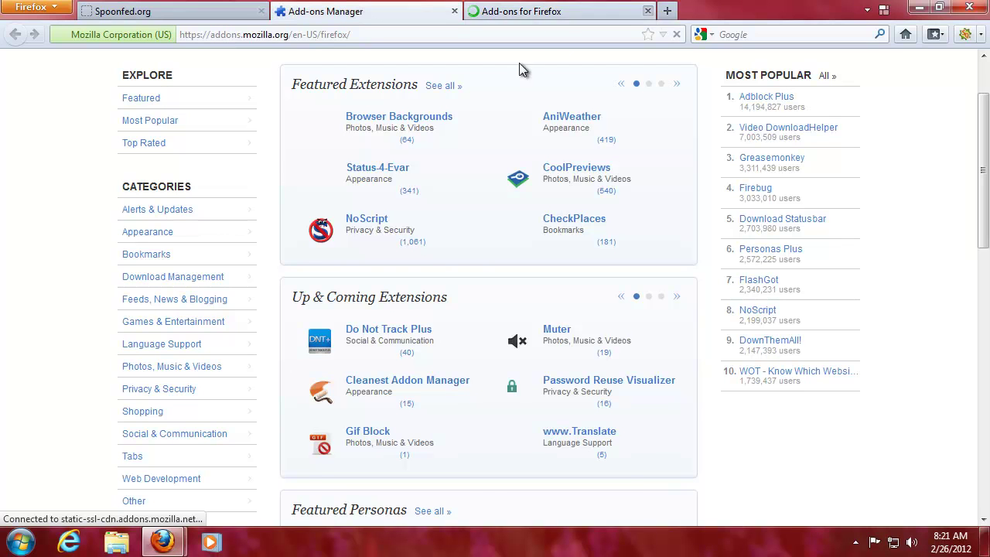
scroll(377, 347, down, 5)
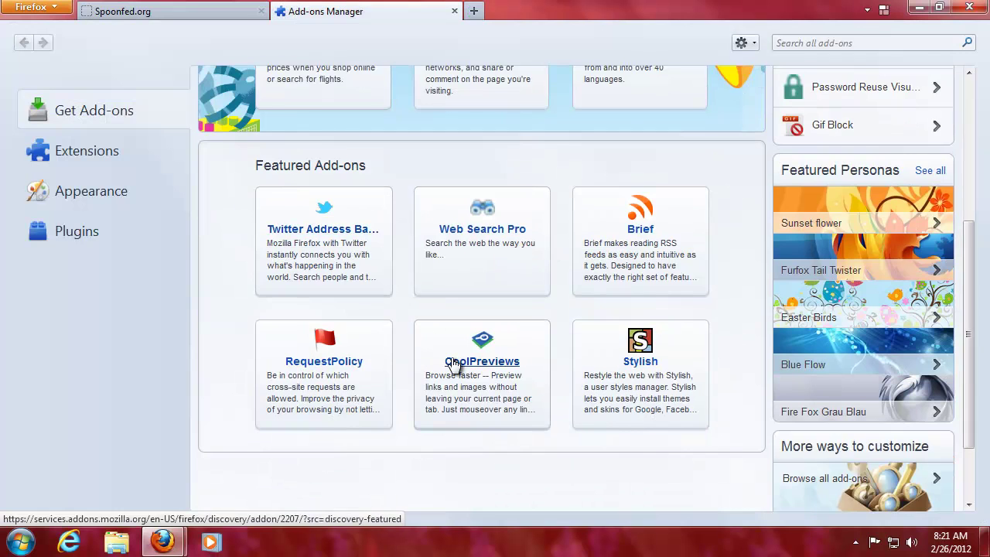
scroll(453, 365, down, 2)
scroll(454, 365, up, 2)
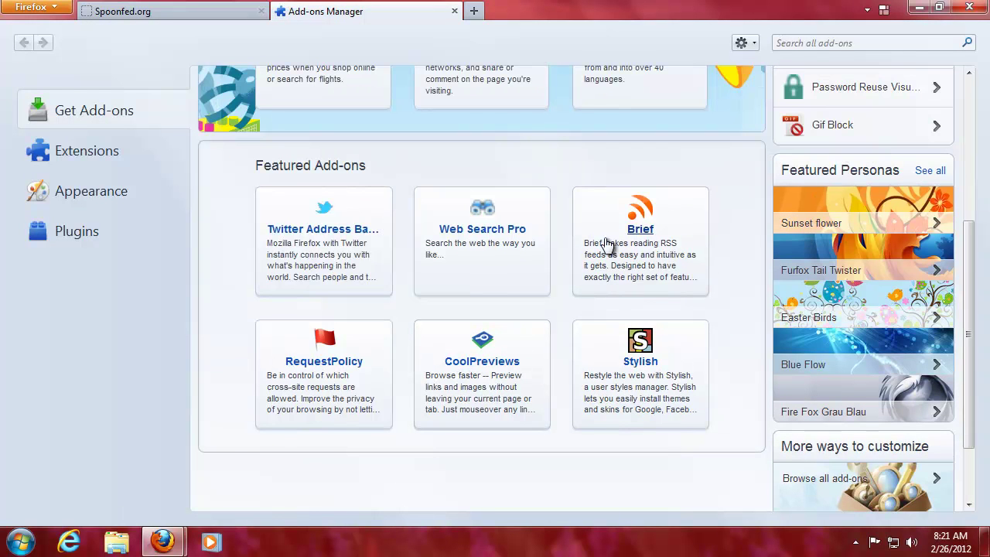
scroll(491, 332, up, 6)
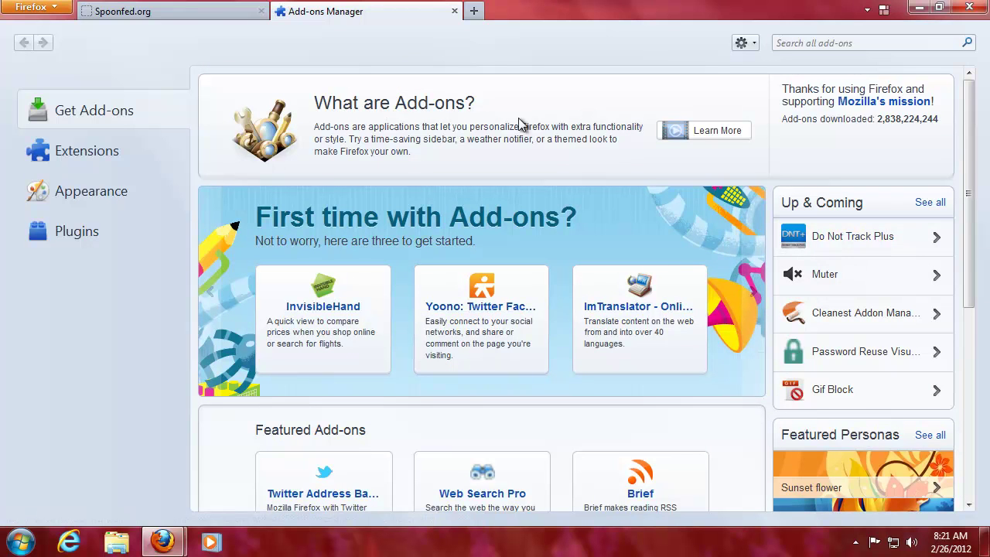
click(822, 43)
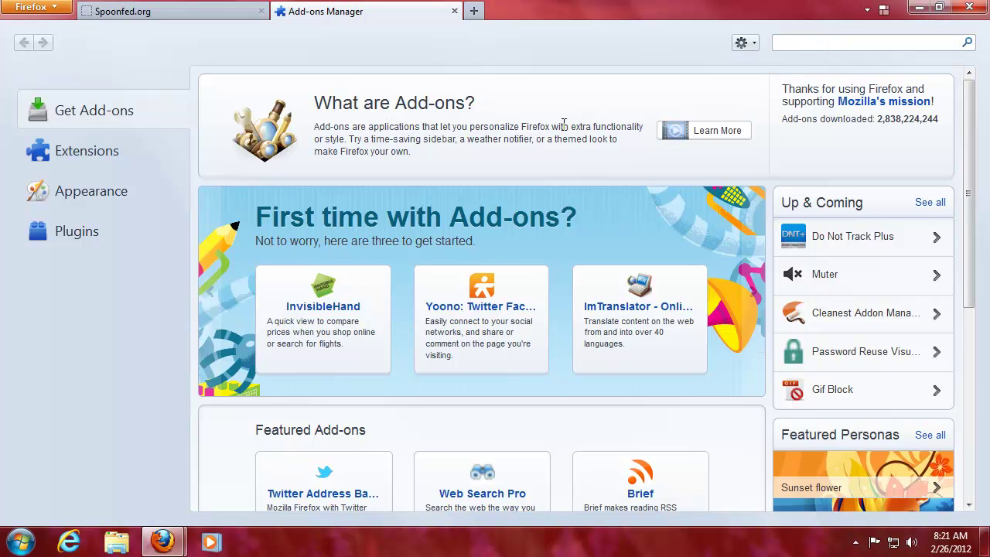
click(748, 42)
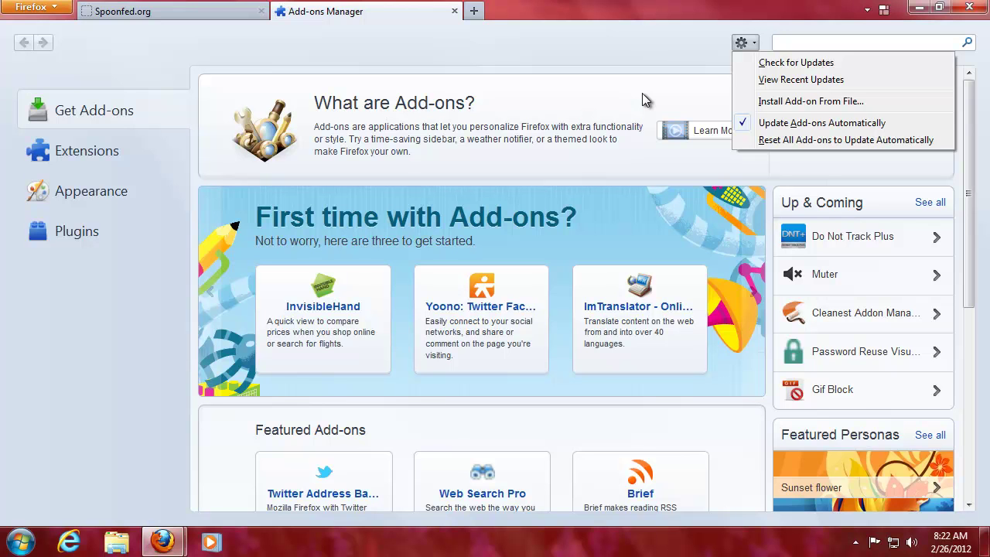
key(Escape)
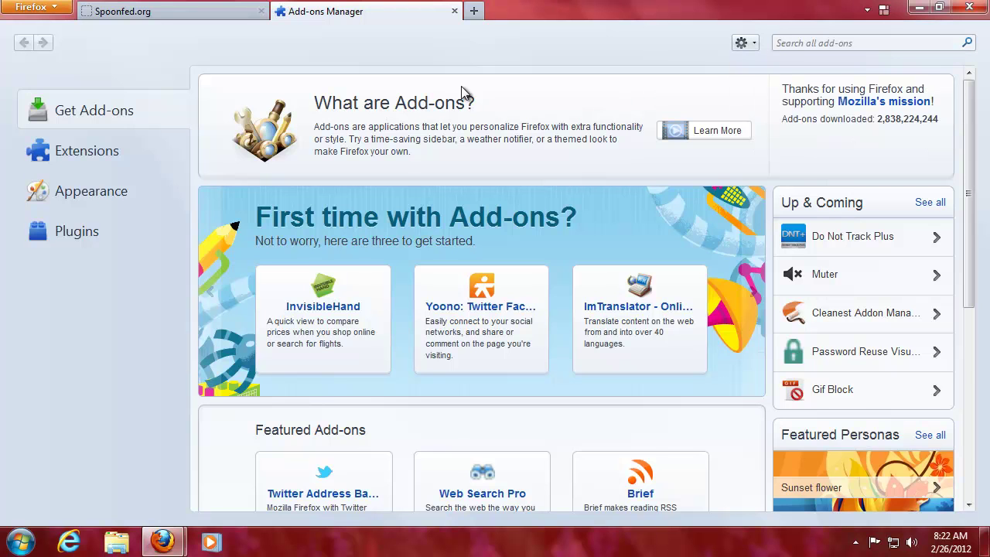
click(101, 147)
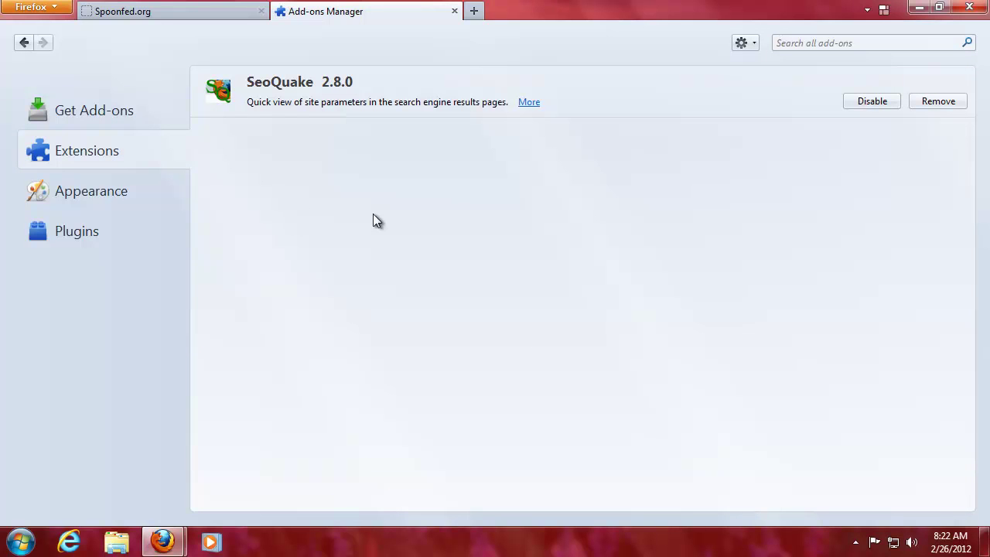
click(132, 234)
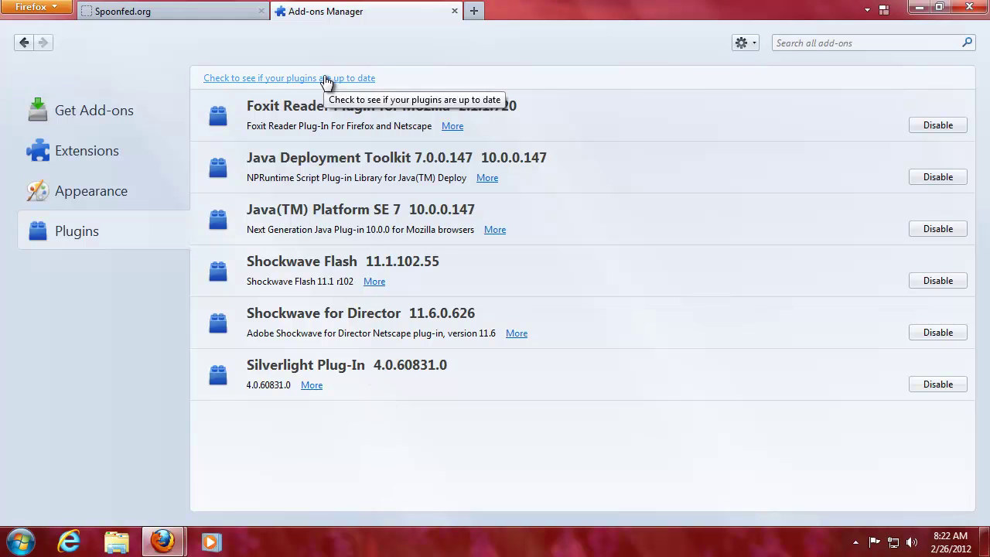
click(95, 201)
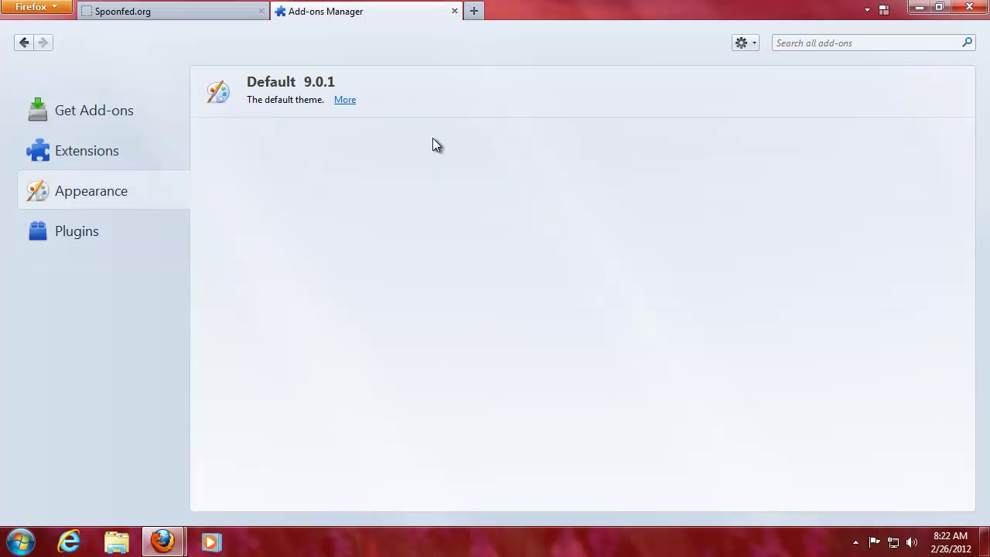
click(99, 114)
scroll(846, 358, down, 2)
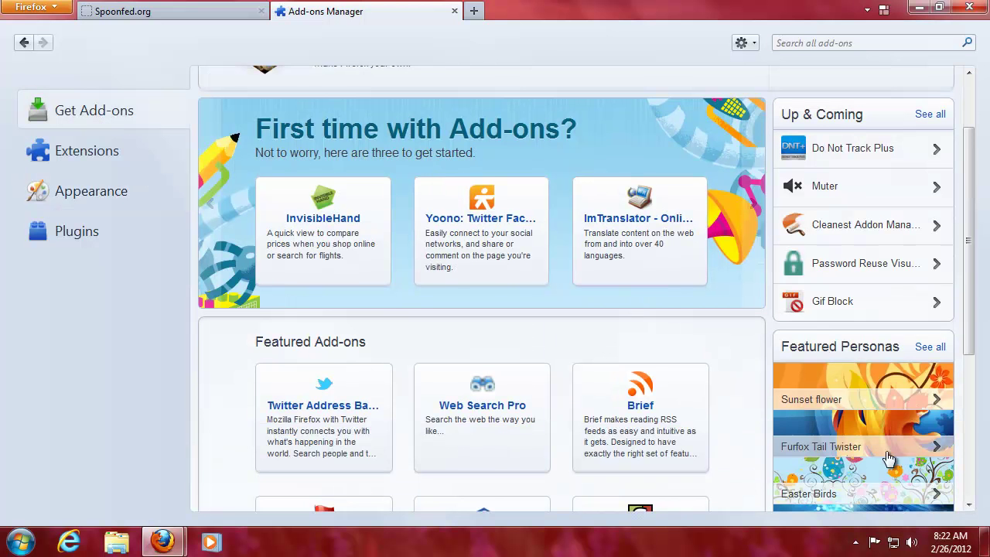
scroll(710, 340, down, 2)
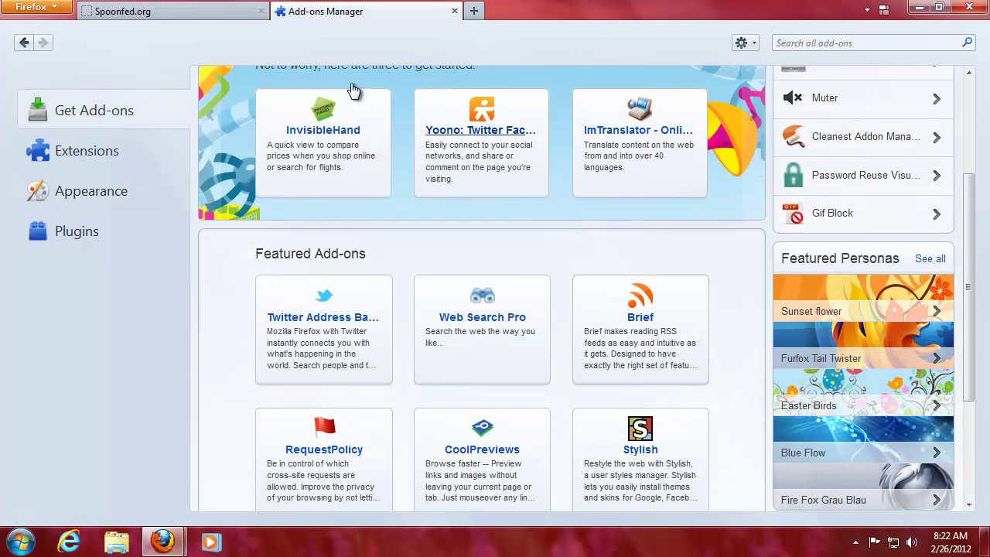
- Close the Add-ons Manager tab, then select all page text with Ctrl+A and deselect it
click(454, 11)
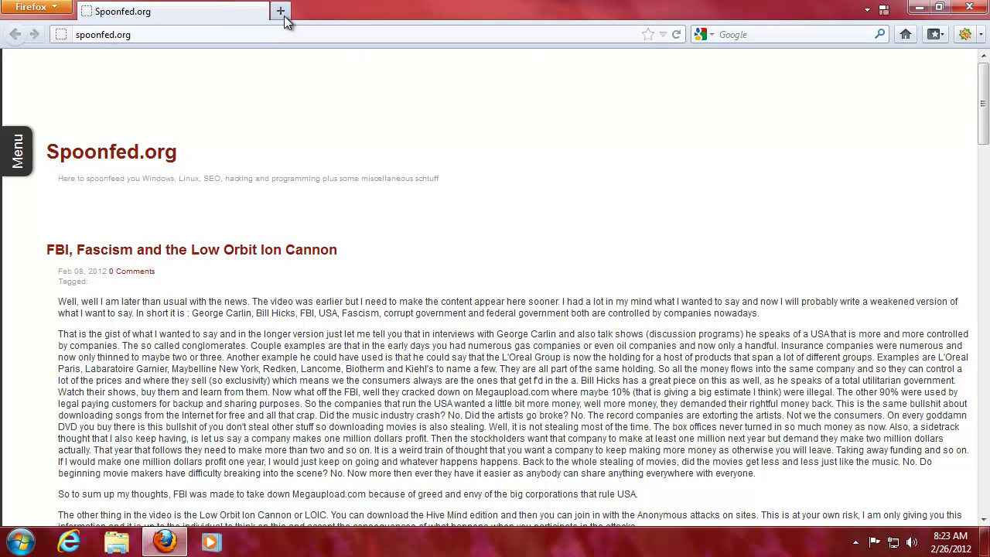
key(ctrl+a)
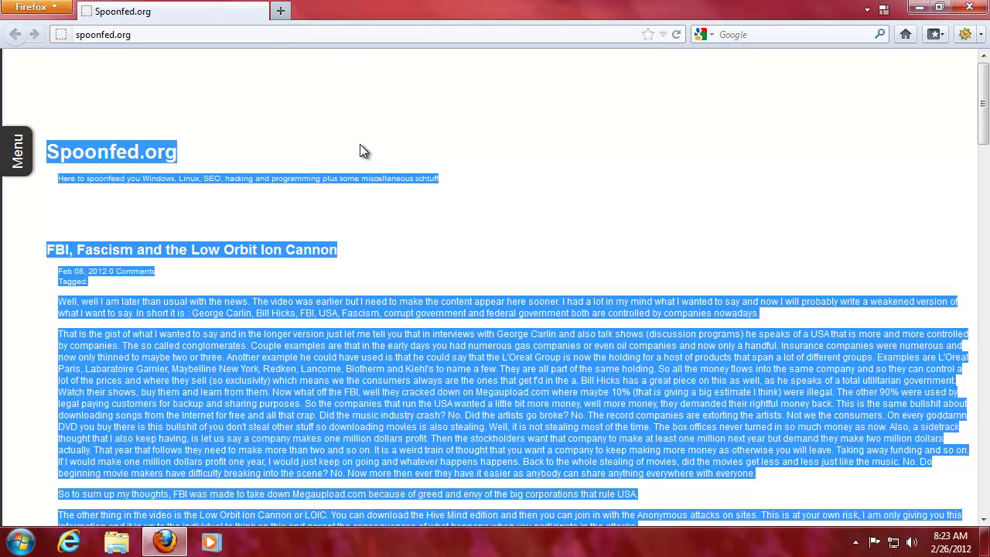
click(360, 144)
- From the Add-ons Manager's Featured Personas, open the full Personas gallery and choose Blue-Abstract v.3
key(ctrl+shift+a)
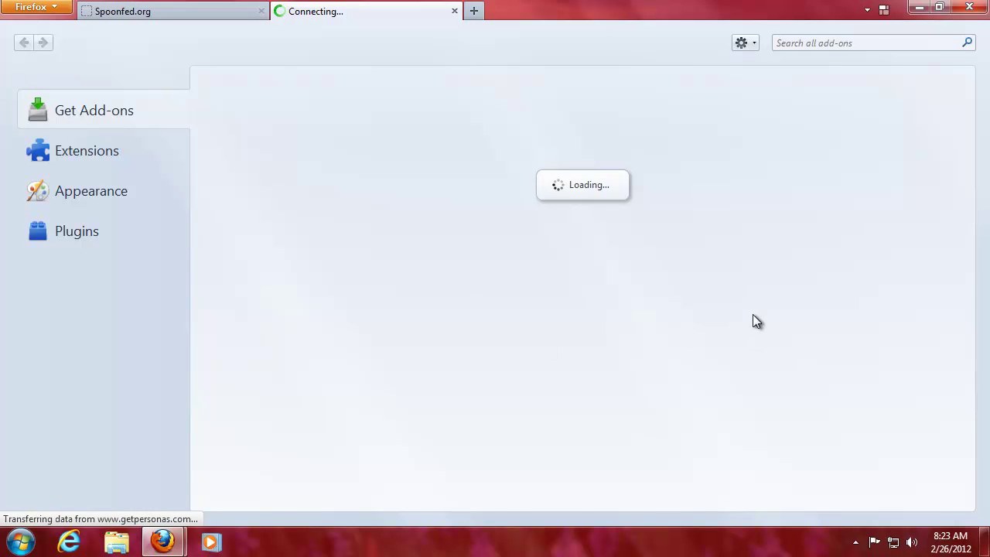
scroll(754, 317, down, 5)
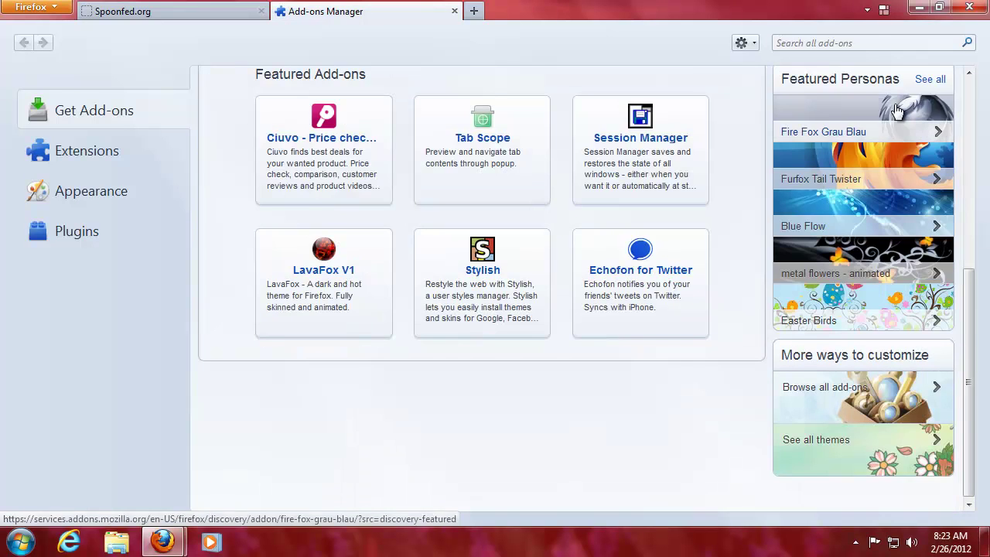
click(925, 80)
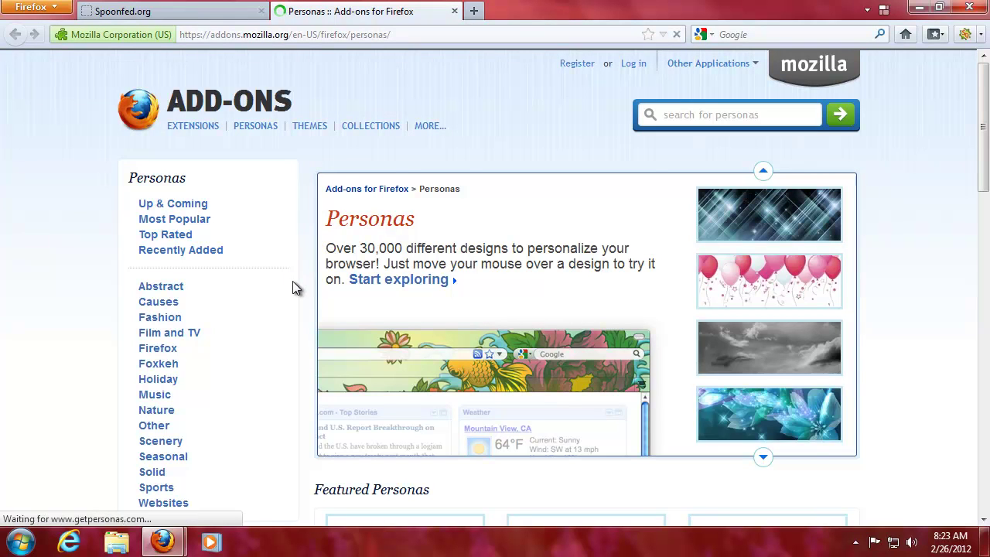
scroll(292, 283, down, 2)
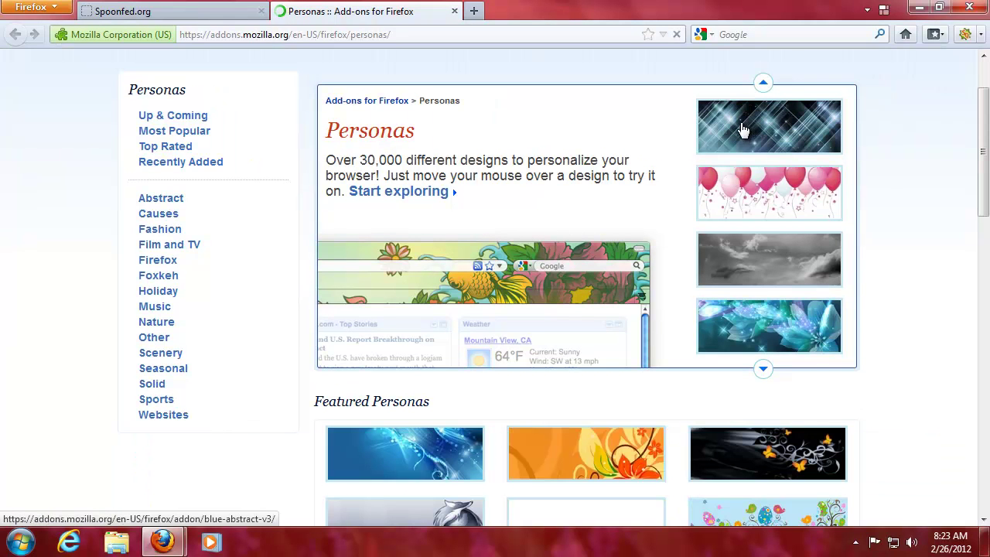
scroll(931, 247, down, 6)
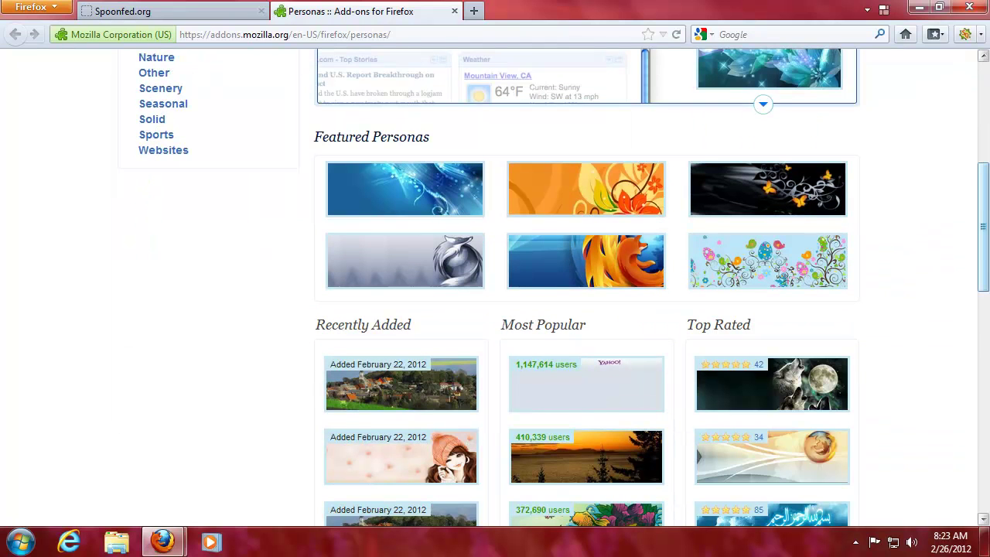
drag(983, 258, 986, 199)
scroll(986, 200, down, 7)
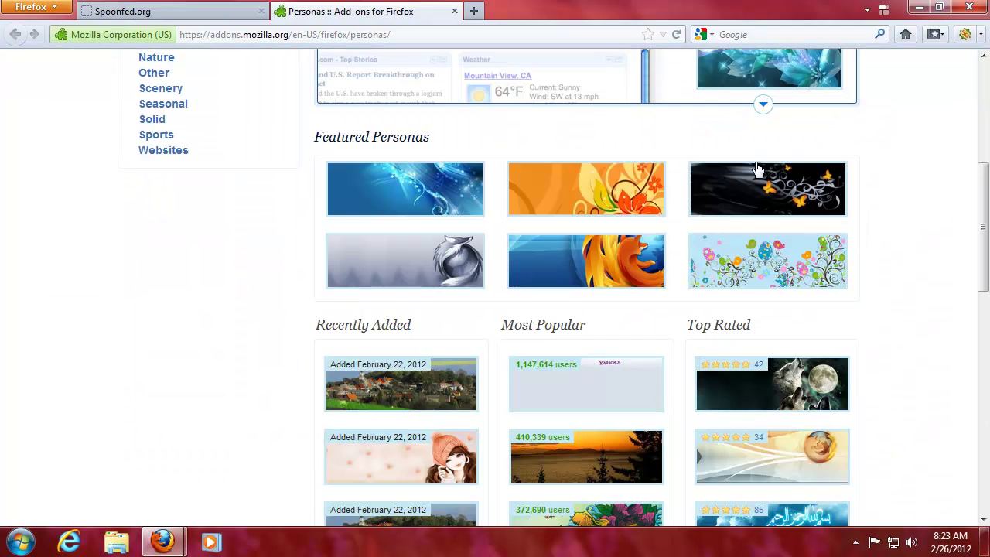
scroll(880, 247, up, 8)
click(783, 222)
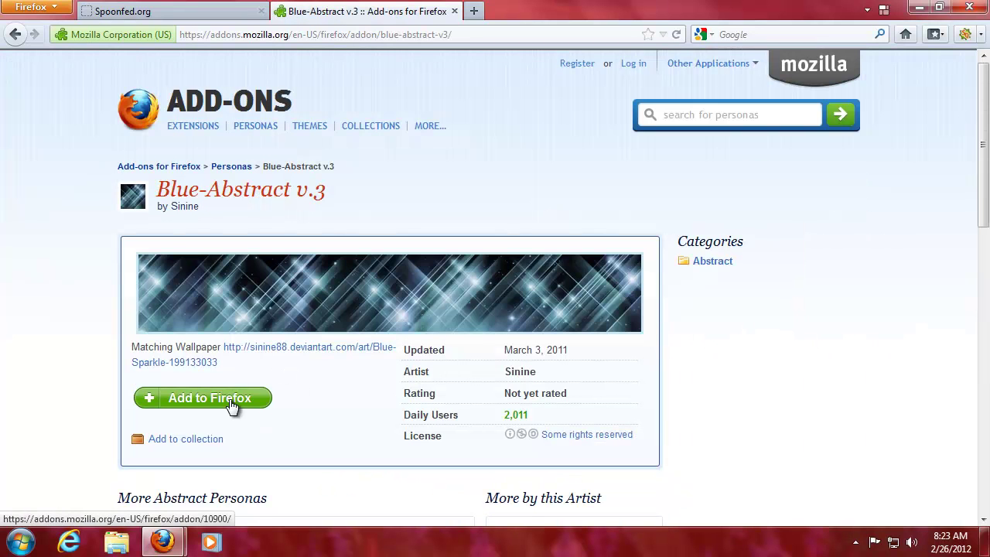
- Add the Blue-Abstract v.3 persona to Firefox, allow the install, and close its tab
click(234, 415)
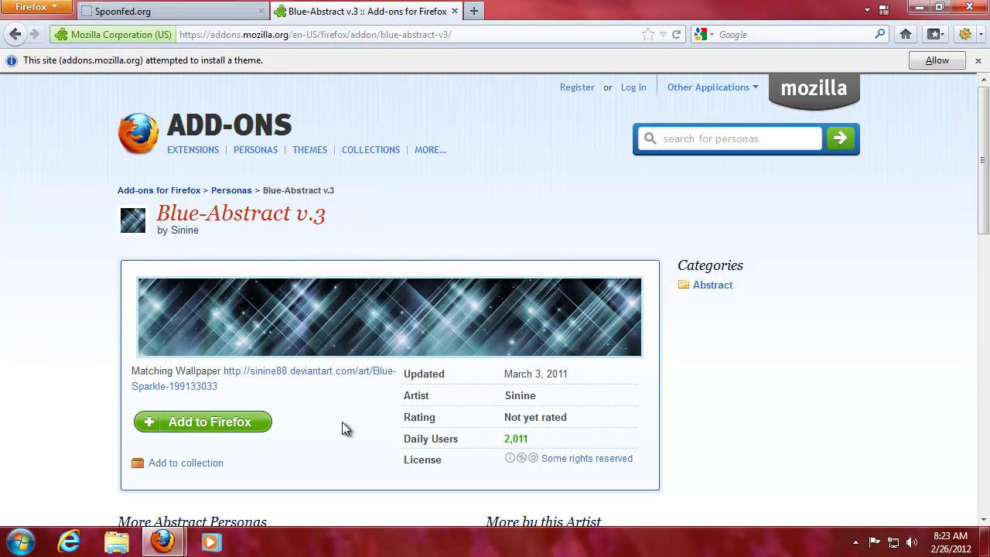
click(932, 60)
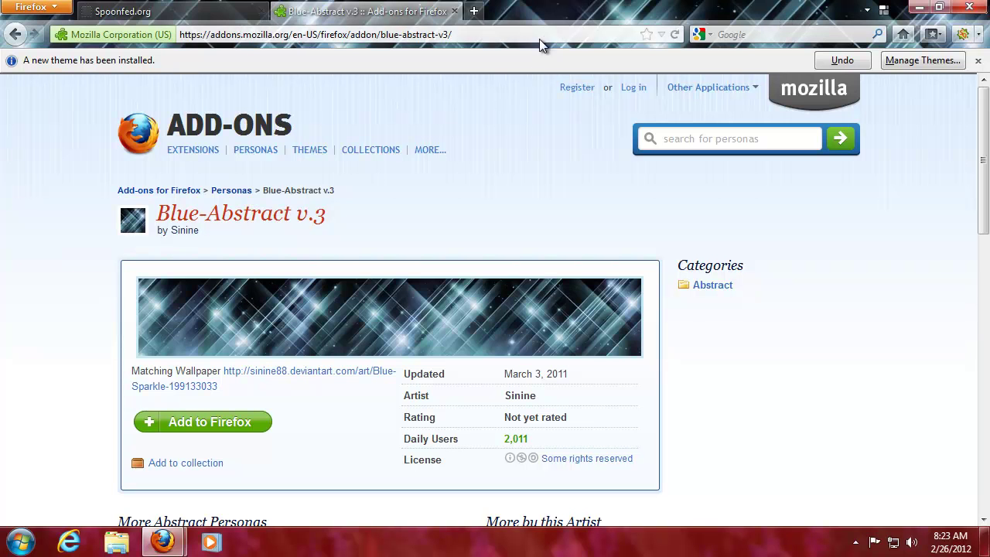
click(454, 11)
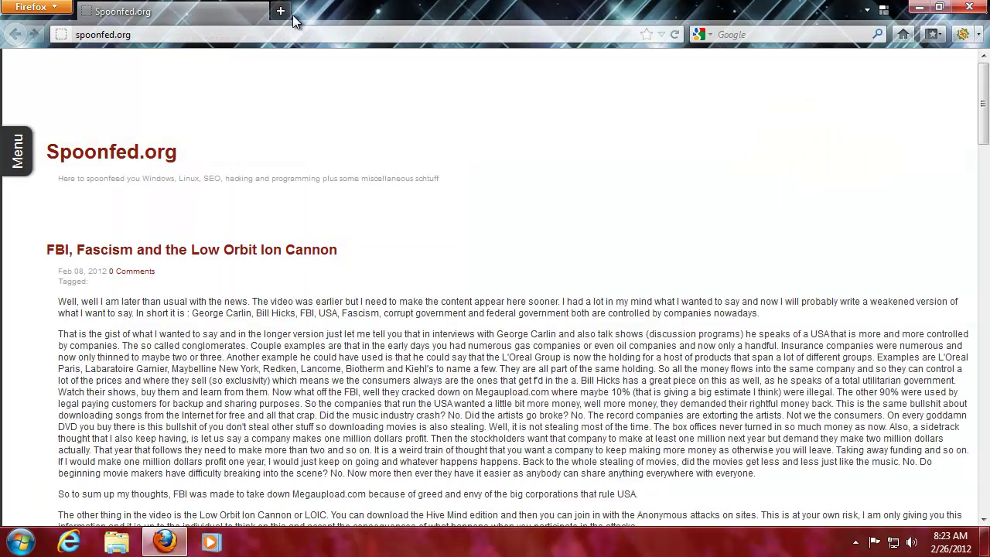
click(297, 11)
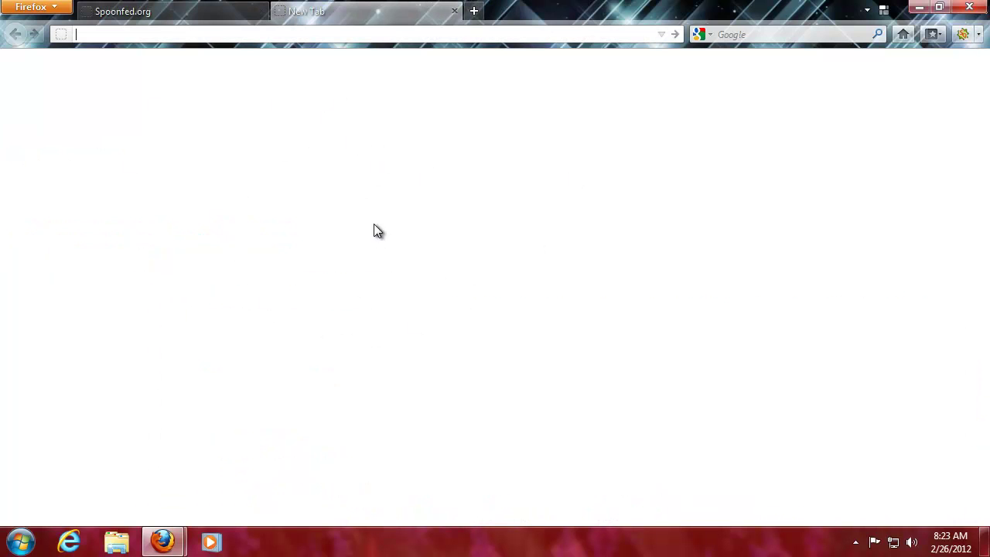
click(454, 12)
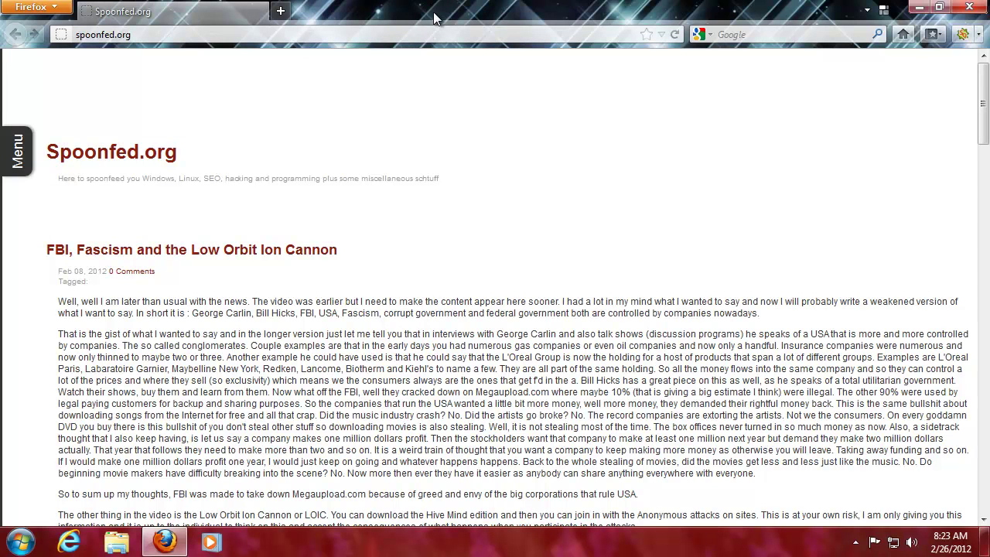
click(34, 7)
click(54, 8)
- Search the Add-ons Manager for 'theme' and view the MacOSX Theme details
key(ctrl+shift+a)
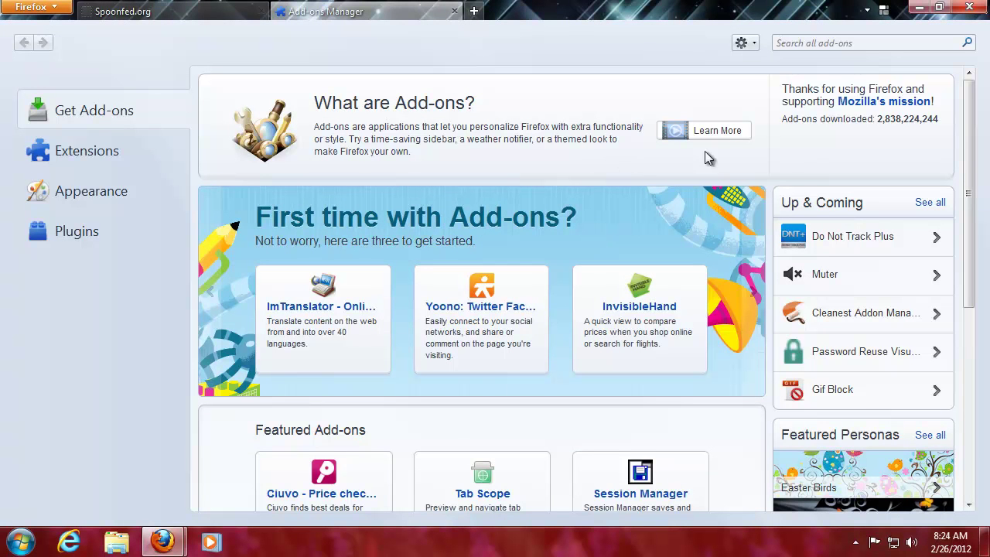
click(816, 42)
text(theme)
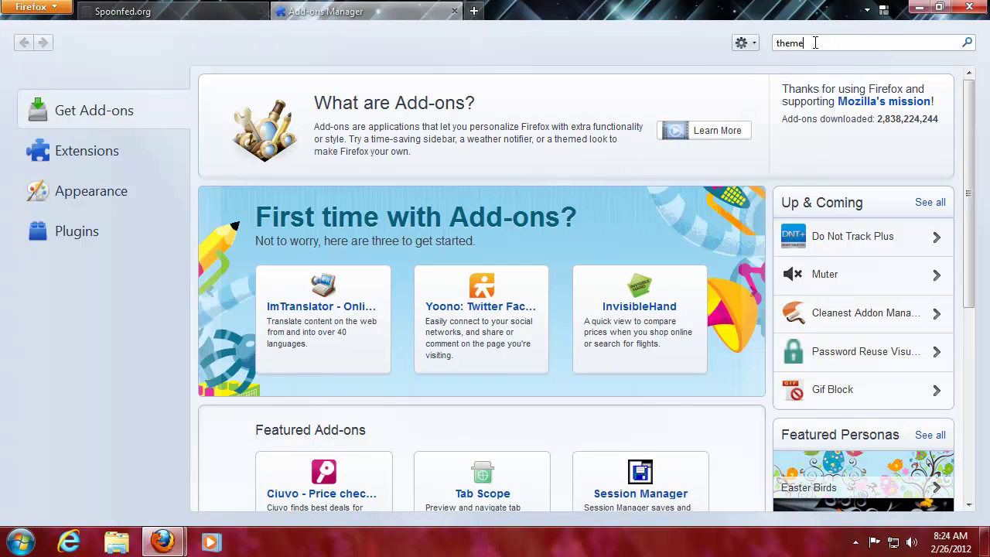
key(Return)
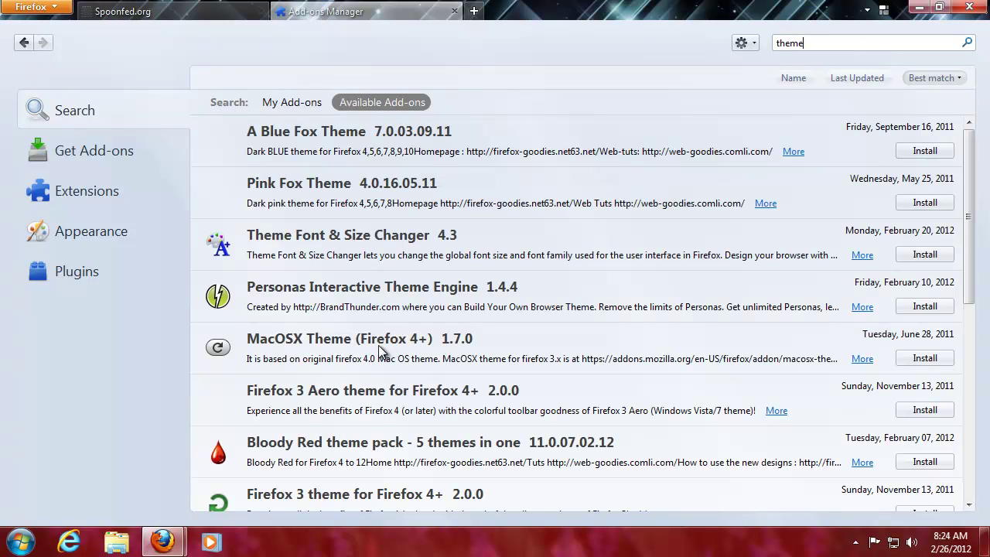
click(320, 342)
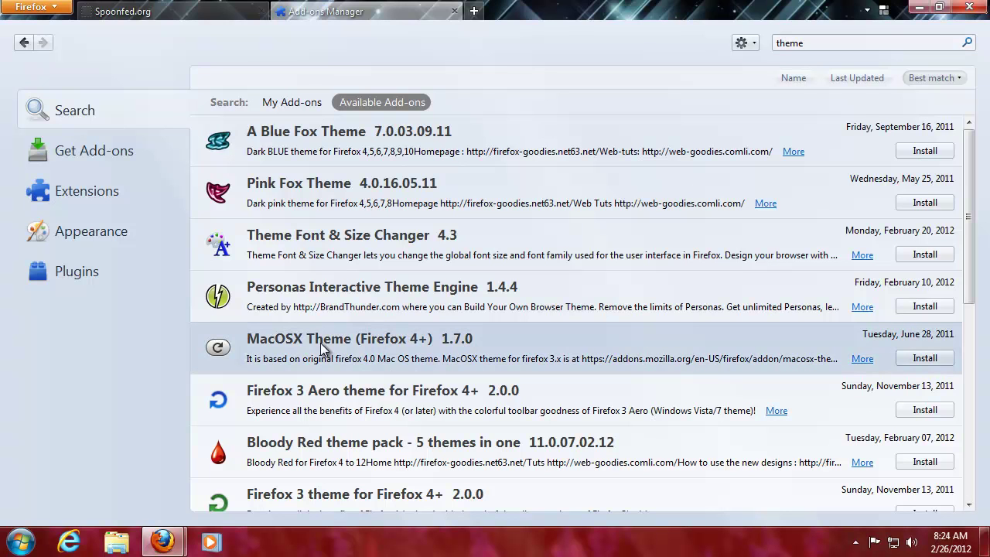
click(863, 359)
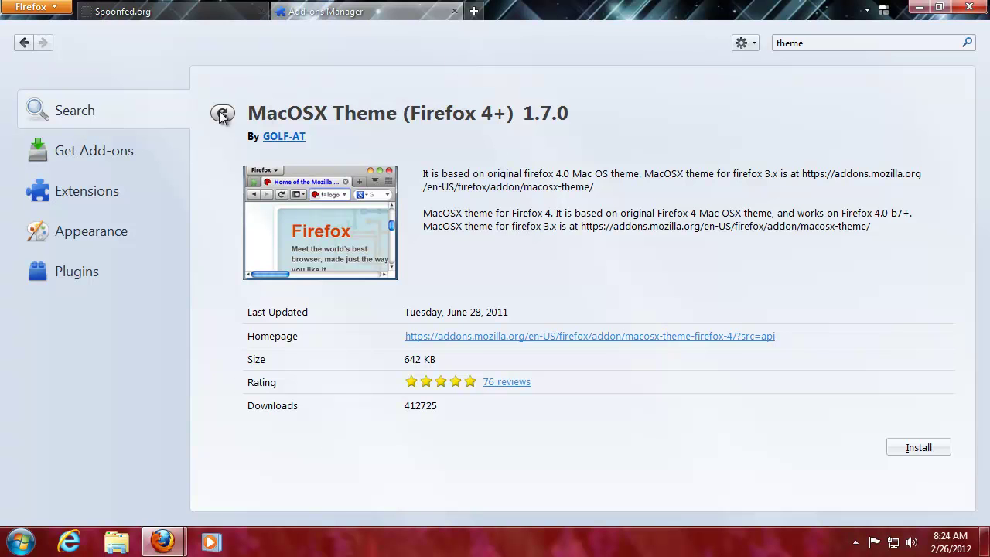
- View the Lightweight Theme (Persona) Switcher details from the results, then close the Add-ons Manager
click(24, 43)
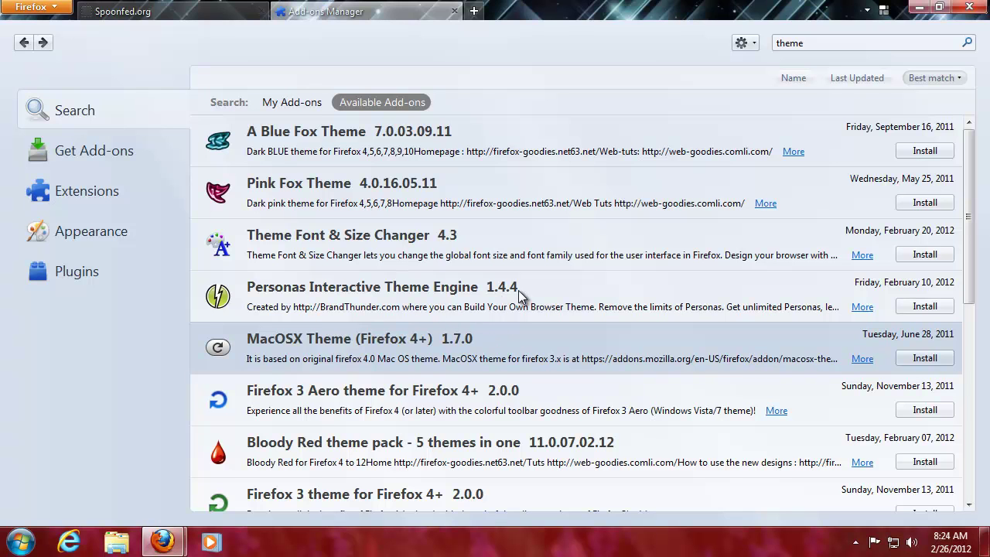
scroll(520, 296, down, 3)
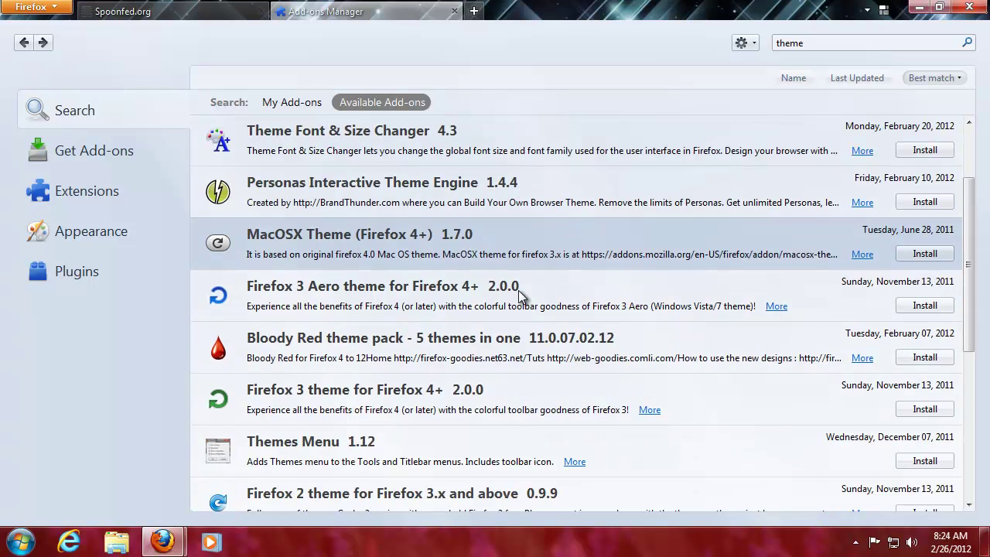
scroll(518, 290, down, 1)
scroll(522, 263, down, 1)
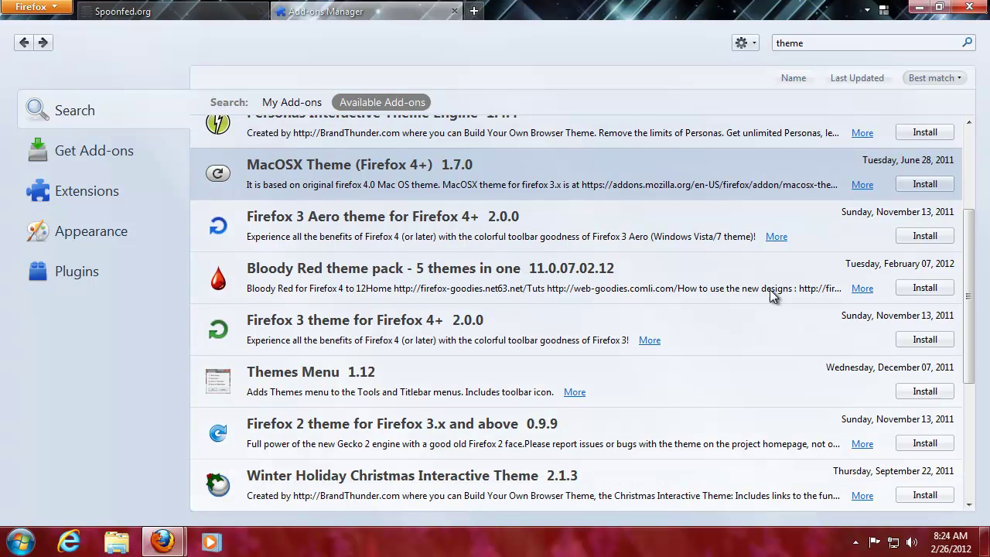
drag(972, 243, 756, 361)
click(298, 298)
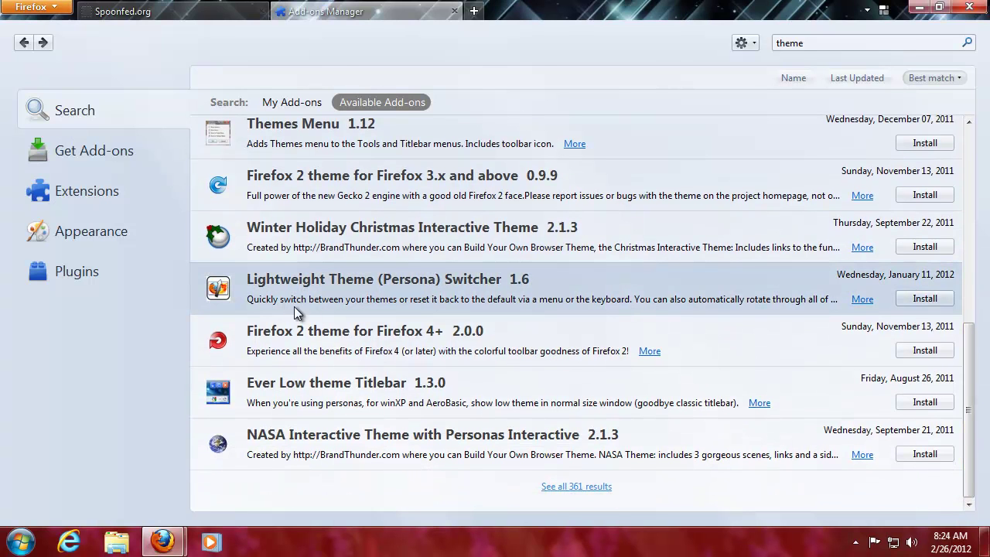
click(862, 300)
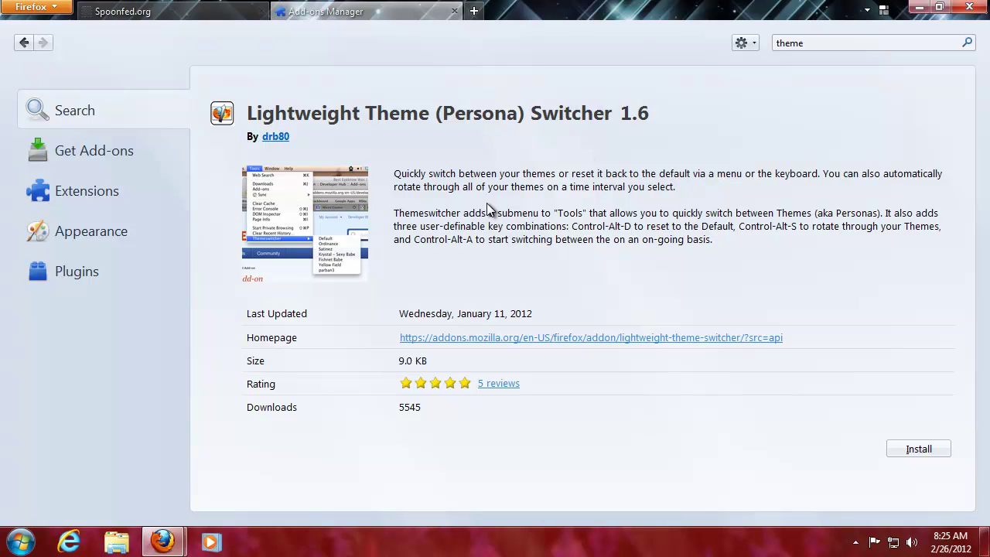
click(455, 12)
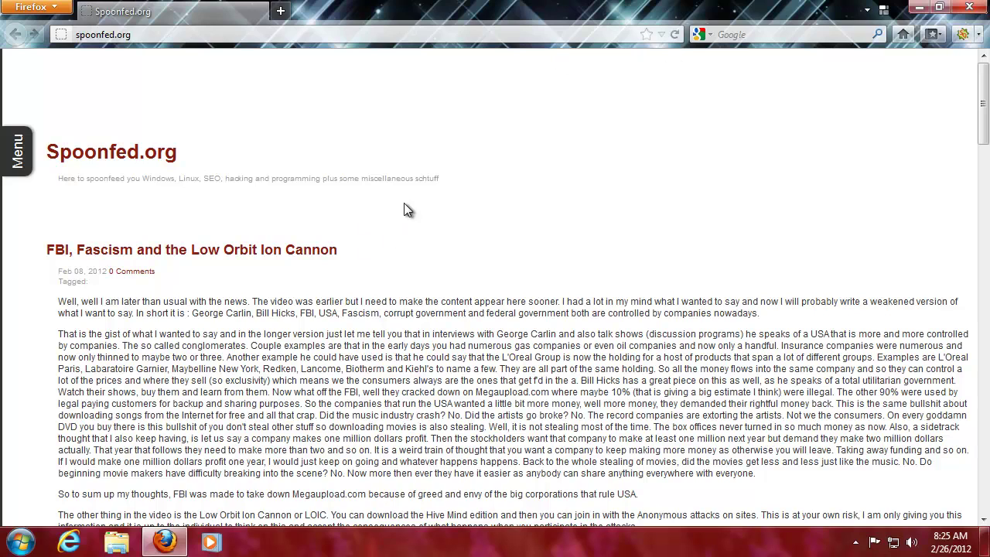
- Close Firefox, pin Mozilla Firefox from All Programs to the taskbar, and show its jump list
click(970, 8)
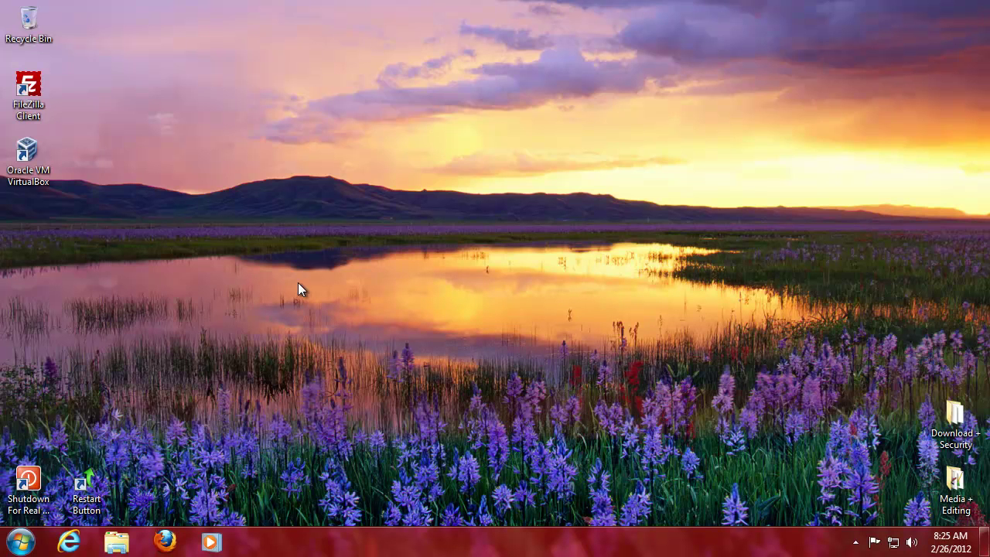
click(21, 542)
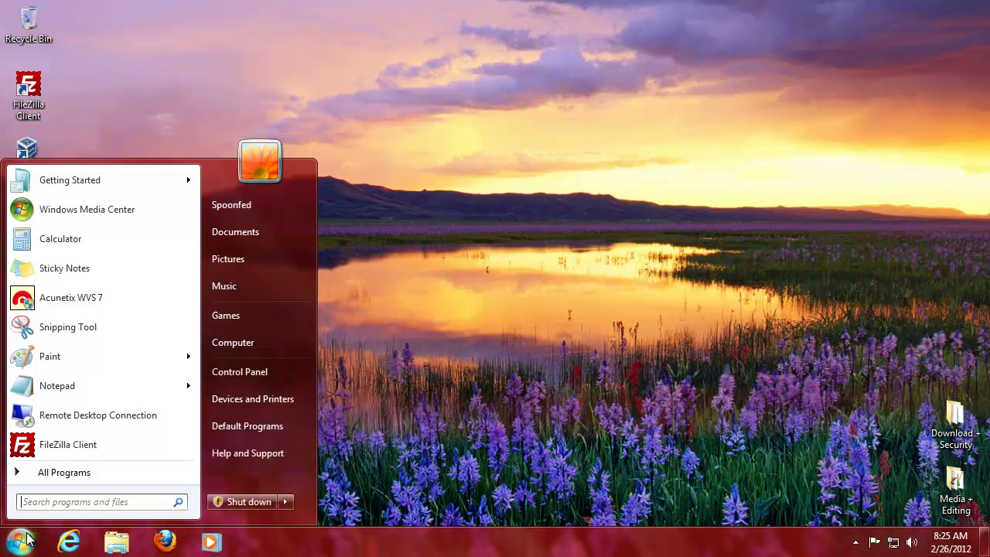
click(62, 476)
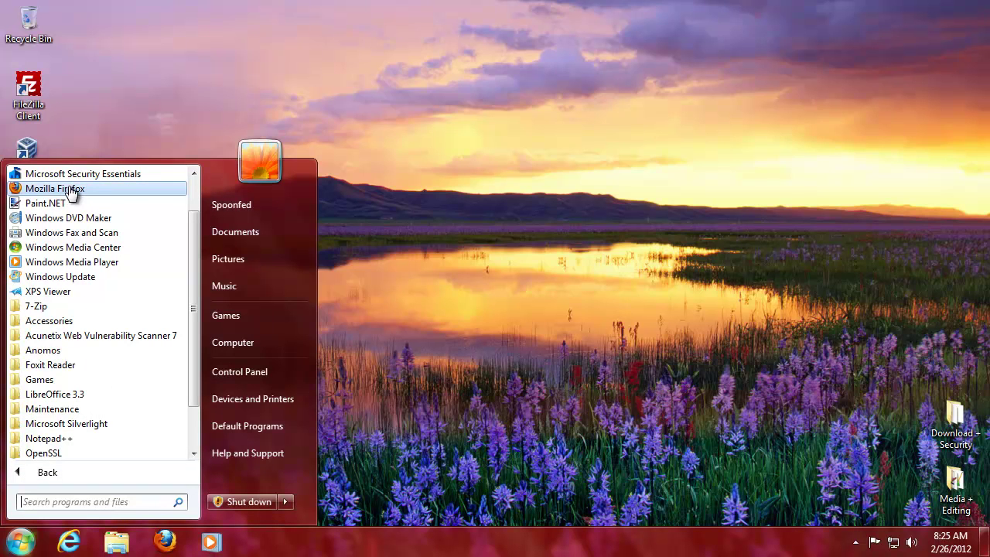
drag(70, 194, 165, 540)
right_click(165, 539)
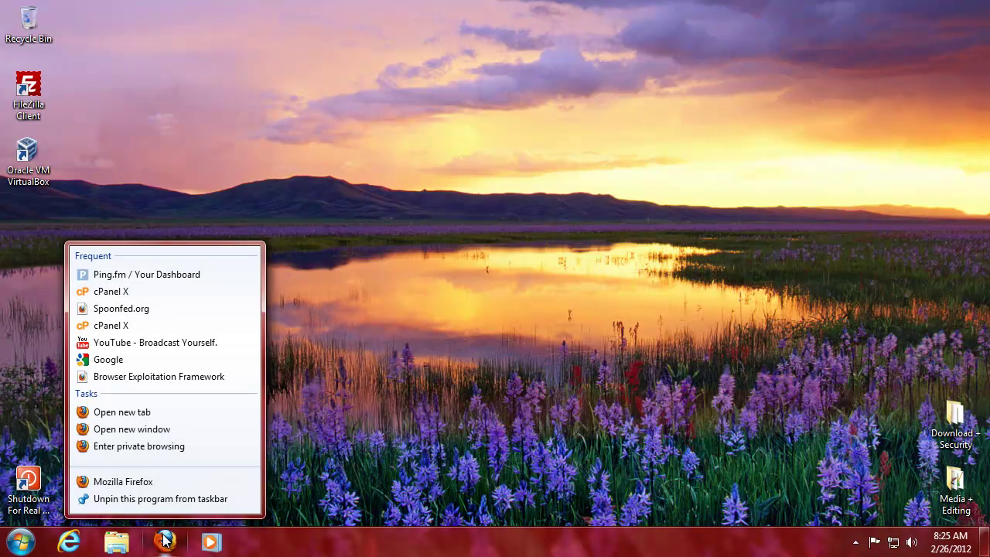
- Give the pinned Firefox shortcut the shortcut key Ctrl+Alt+M in its Properties
right_click(139, 479)
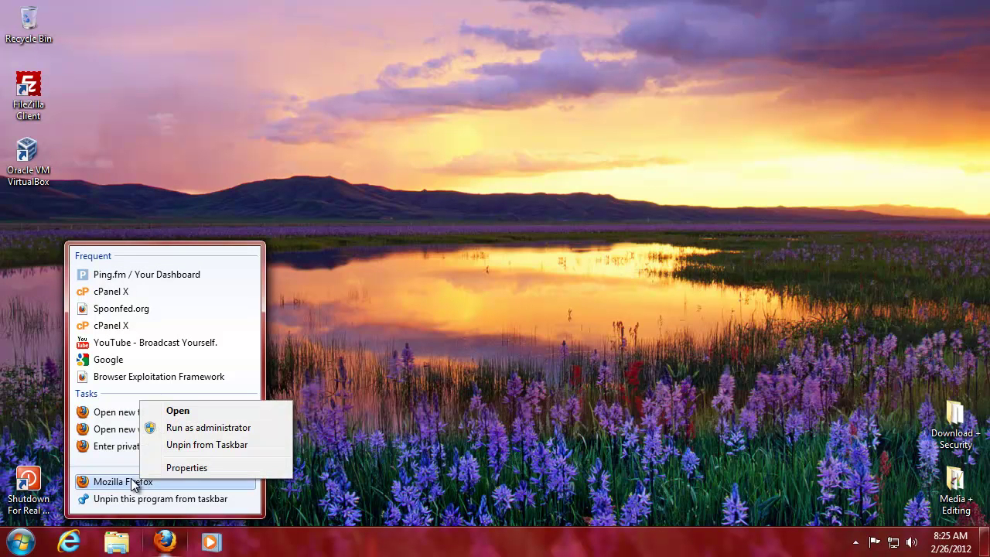
click(186, 468)
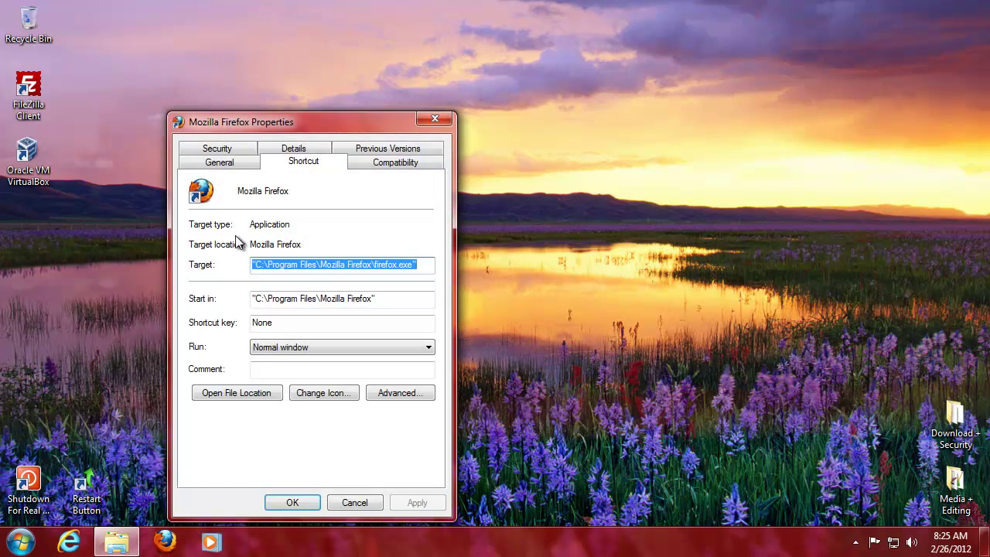
click(286, 322)
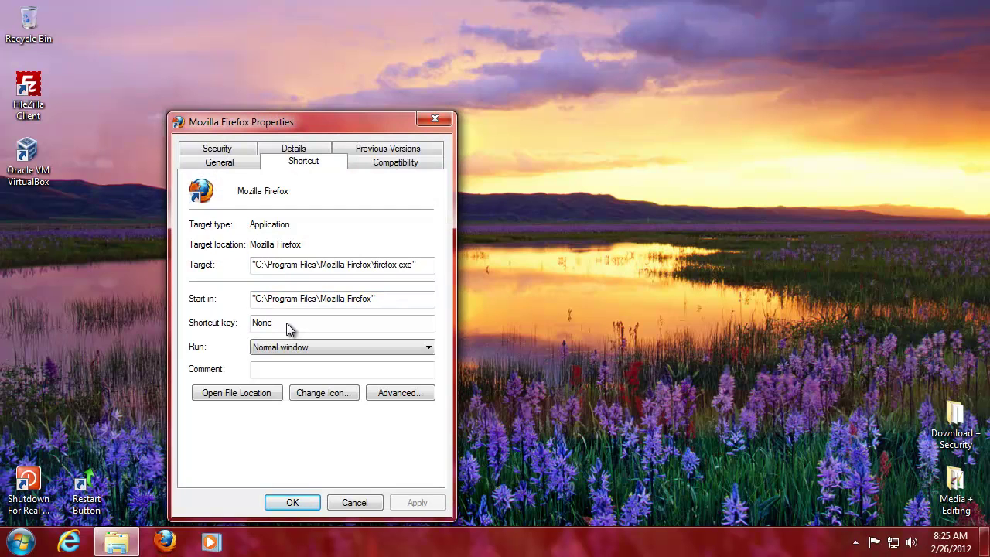
key(ctrl+alt+m)
click(415, 504)
click(291, 501)
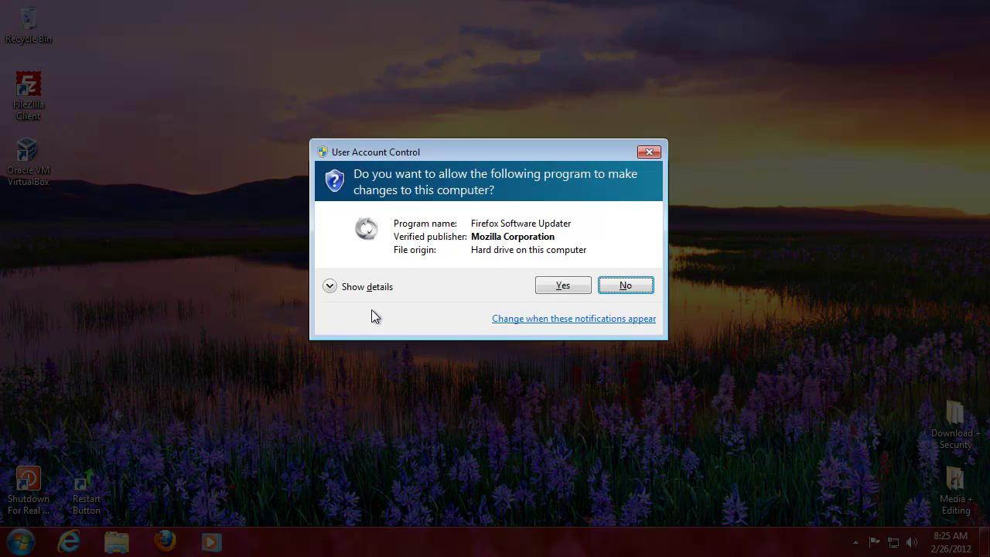
- Approve the UAC prompt to relaunch Firefox, then minimize and restore its window
click(549, 288)
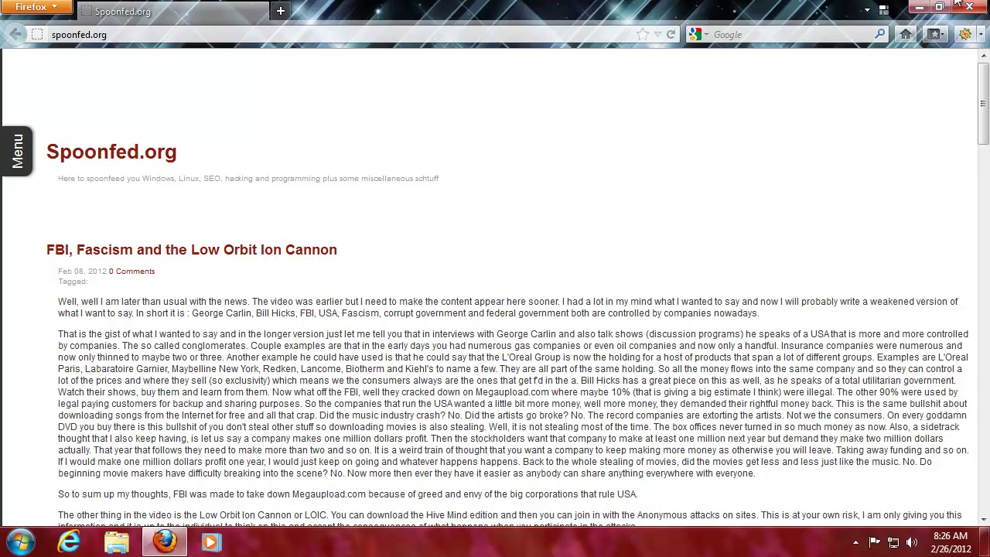
click(919, 7)
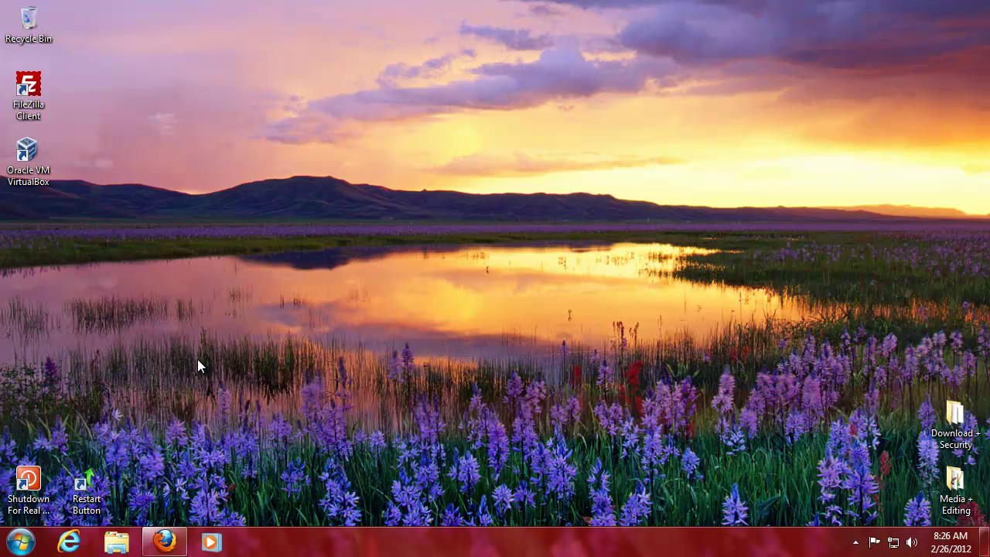
click(164, 542)
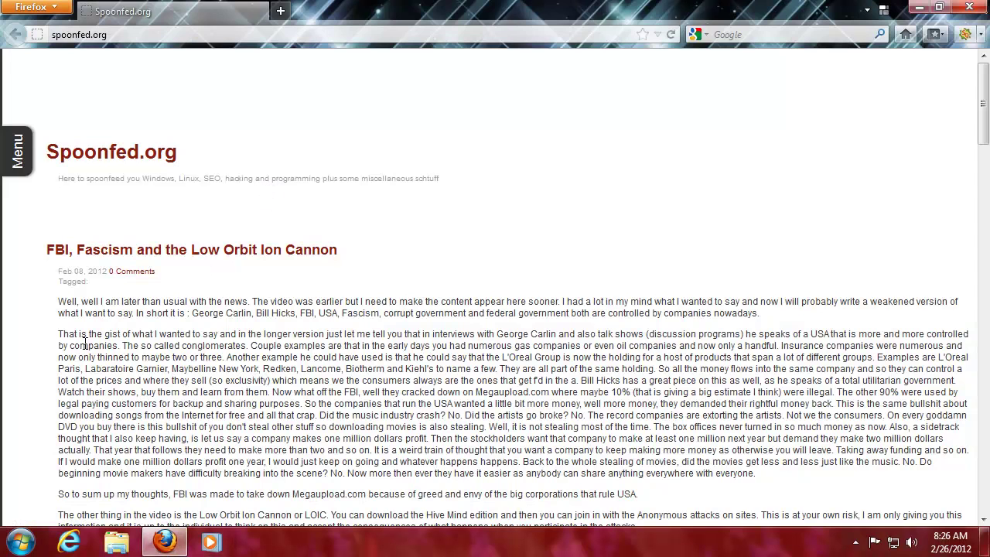
right_click(520, 214)
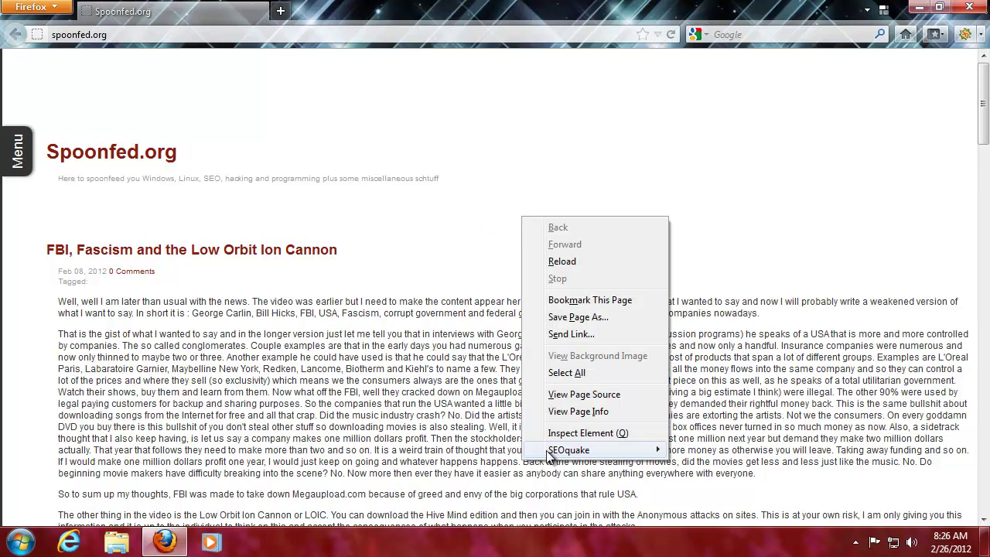
key(ctrl+shift+i)
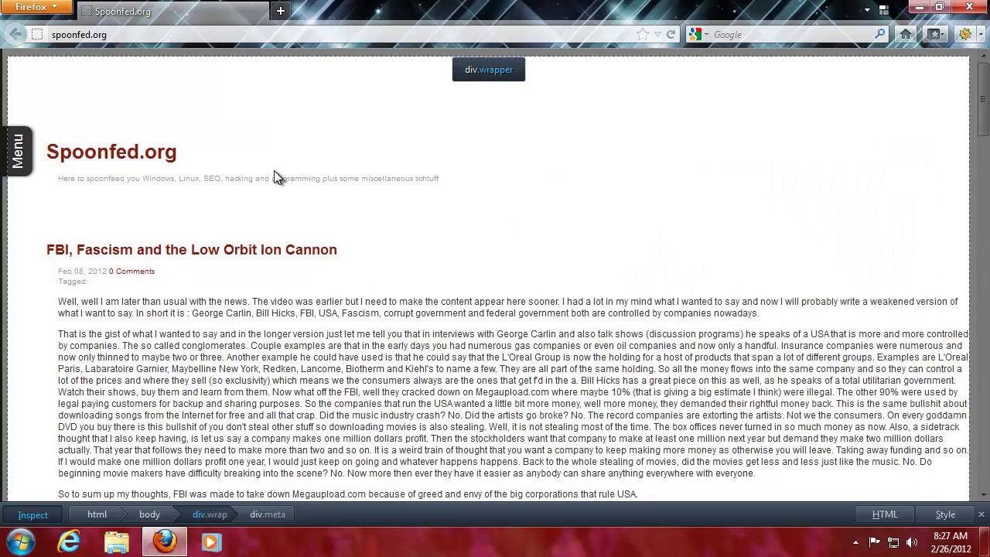
click(263, 178)
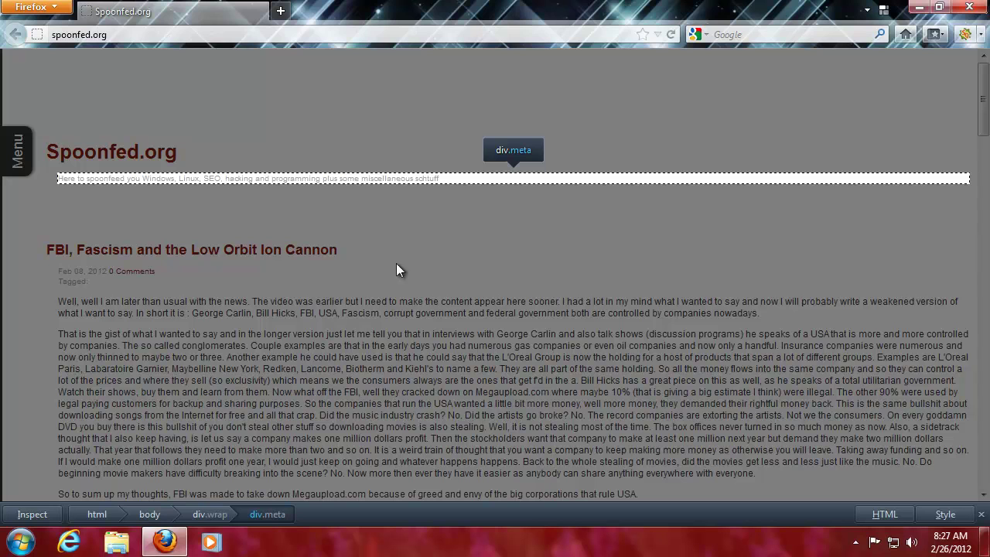
click(893, 515)
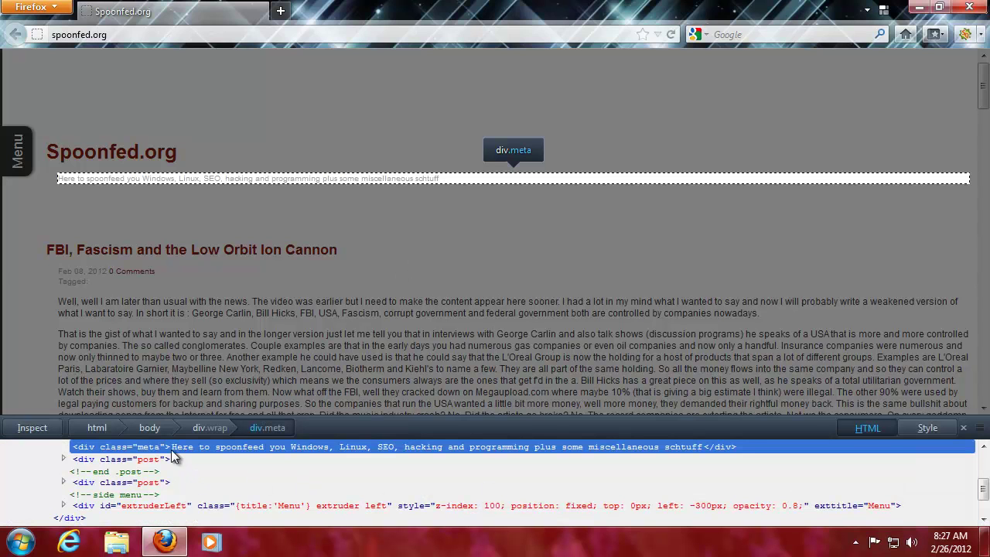
click(924, 429)
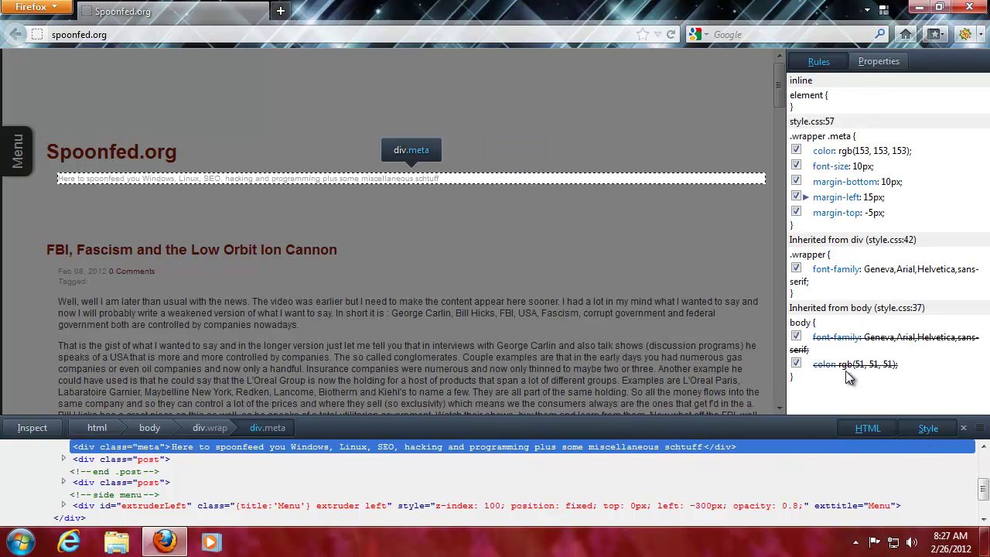
click(930, 429)
click(889, 429)
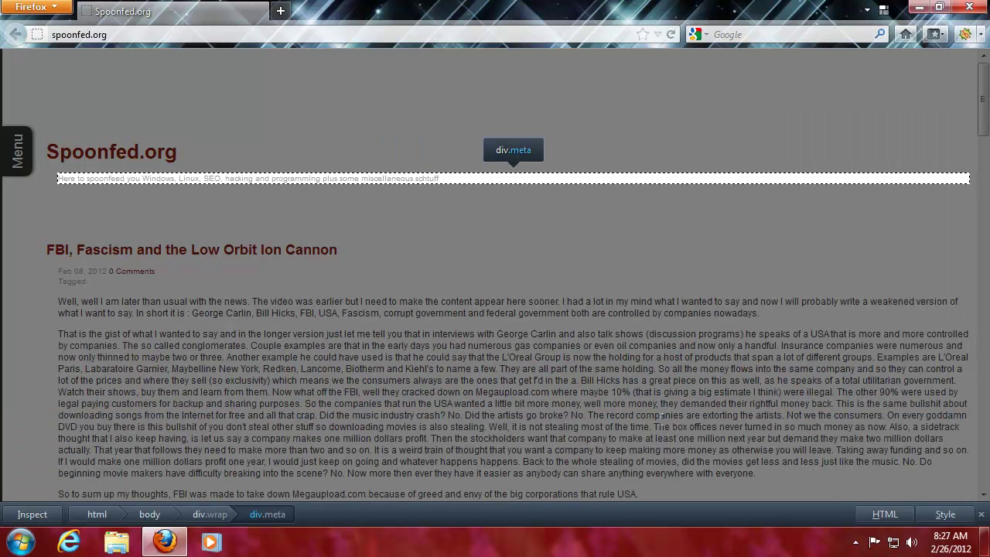
click(981, 514)
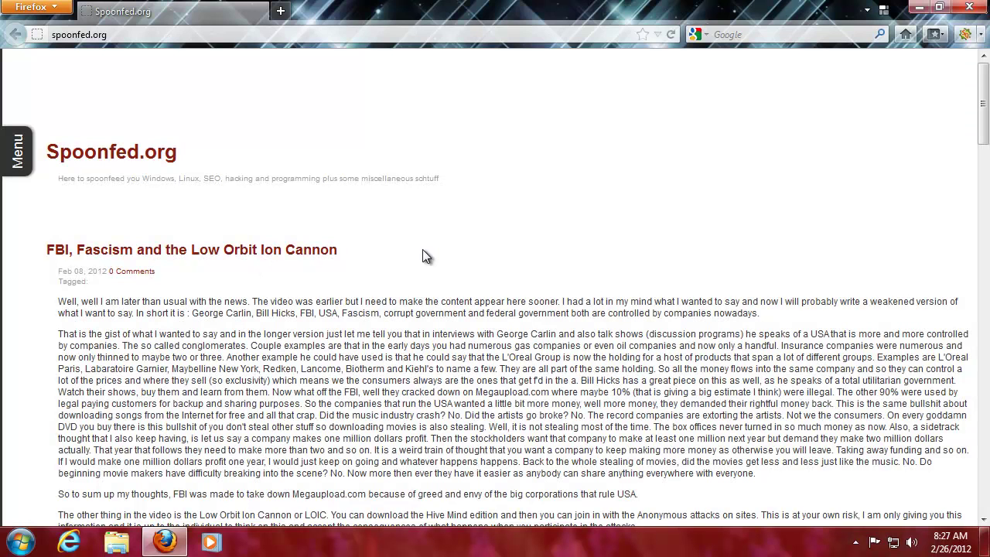